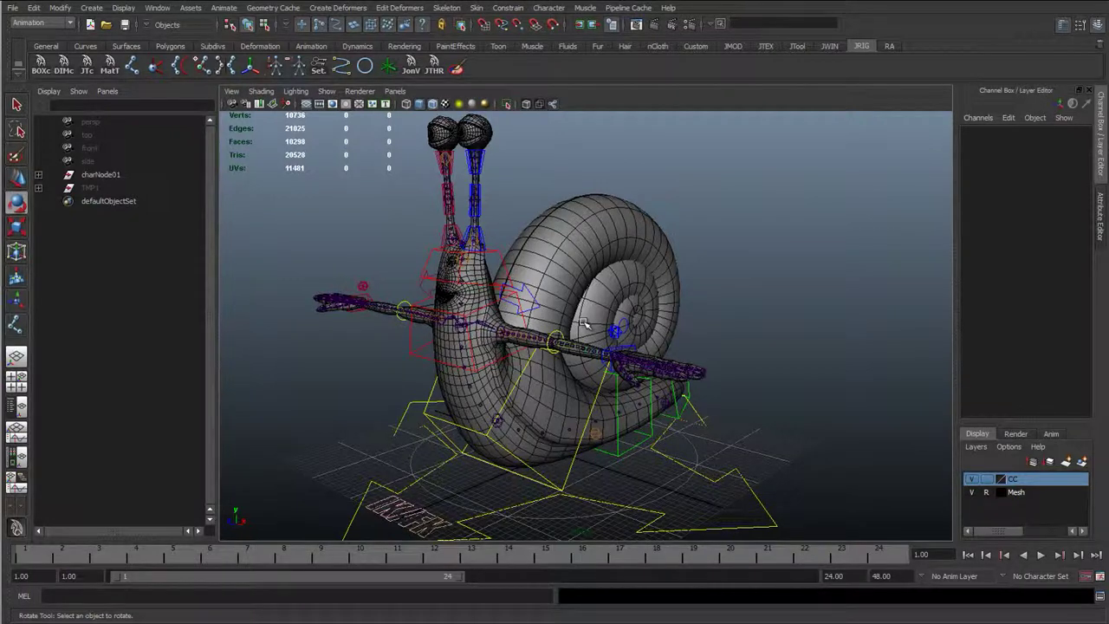
Switch the Mesh layer from reference to normal display and select the snail's shell mesh.
{"action": "left_click_drag", "start_coordinate": [585, 329], "coordinate": [643, 286], "text": "alt"}
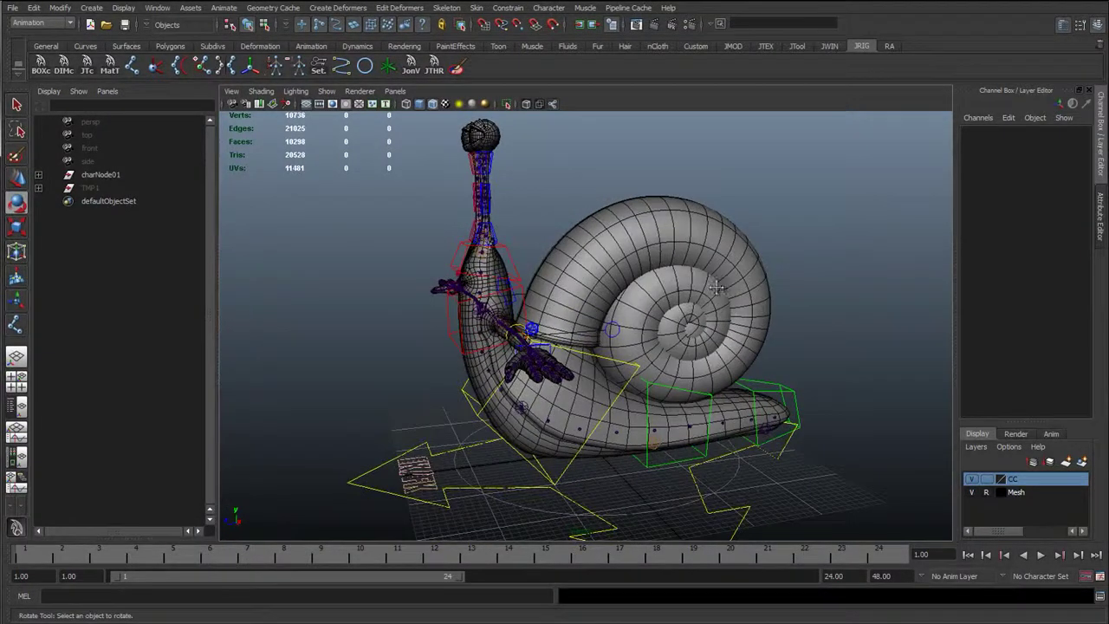
{"action": "left_click", "coordinate": [971, 479]}
{"action": "left_click", "coordinate": [971, 479]}
{"action": "left_click", "coordinate": [971, 492]}
{"action": "left_click", "coordinate": [972, 491]}
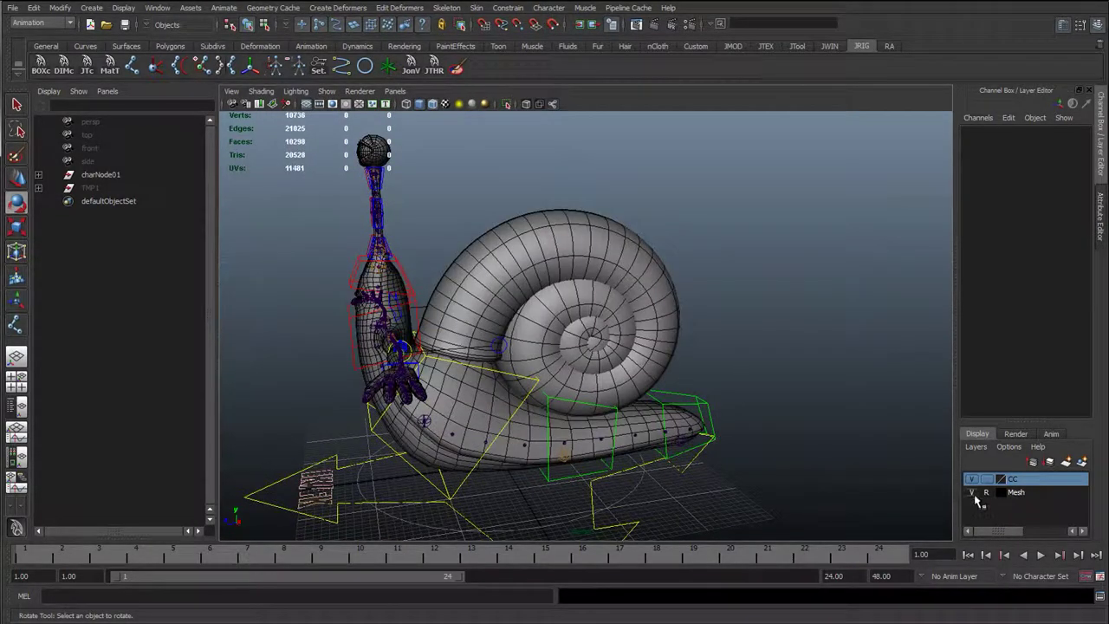
{"action": "left_click", "coordinate": [986, 493]}
{"action": "left_click", "coordinate": [613, 285]}
{"action": "right_click_drag", "start_coordinate": [615, 288], "coordinate": [691, 368], "text": "alt"}
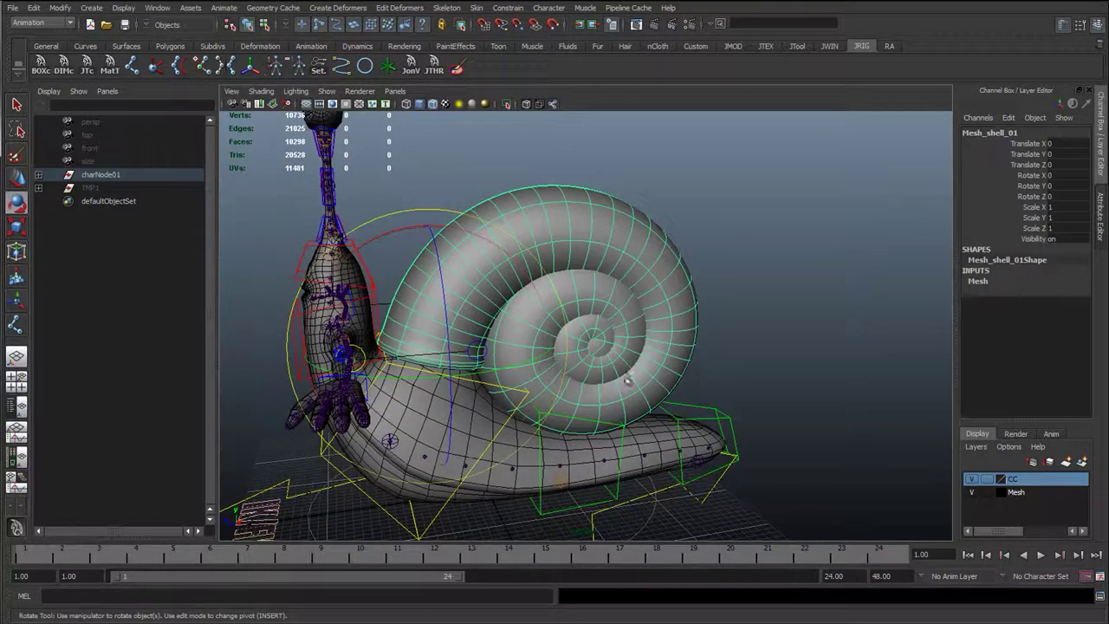
Try a free rotation of the shell mesh about its pivot, and undo it.
{"action": "left_click_drag", "start_coordinate": [452, 324], "coordinate": [491, 343]}
{"action": "key", "text": "ctrl+z"}
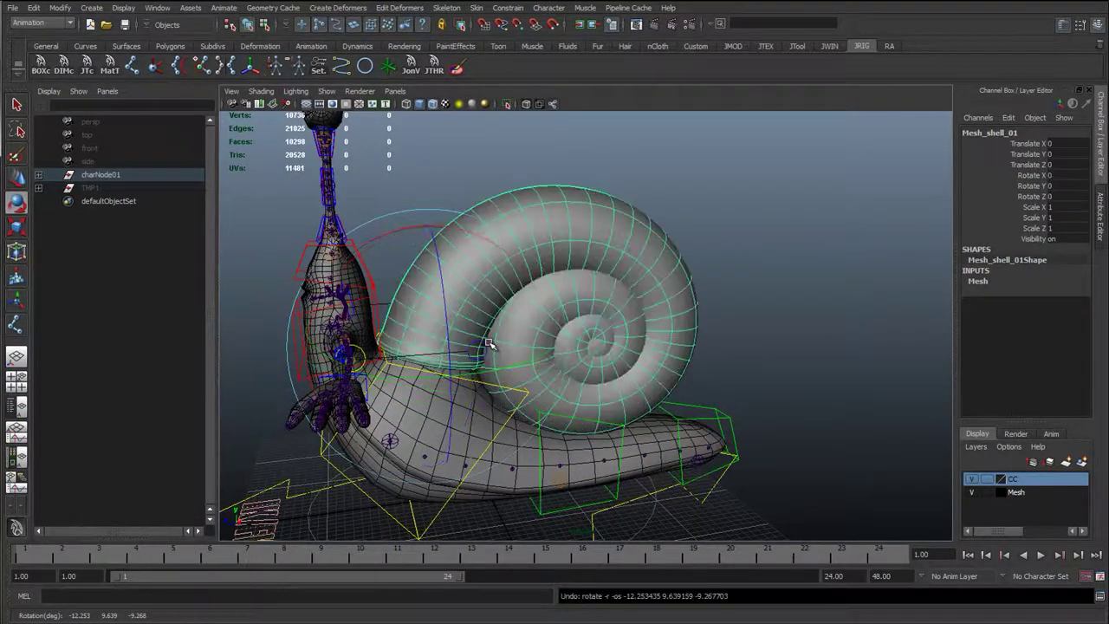
{"action": "key", "text": "q"}
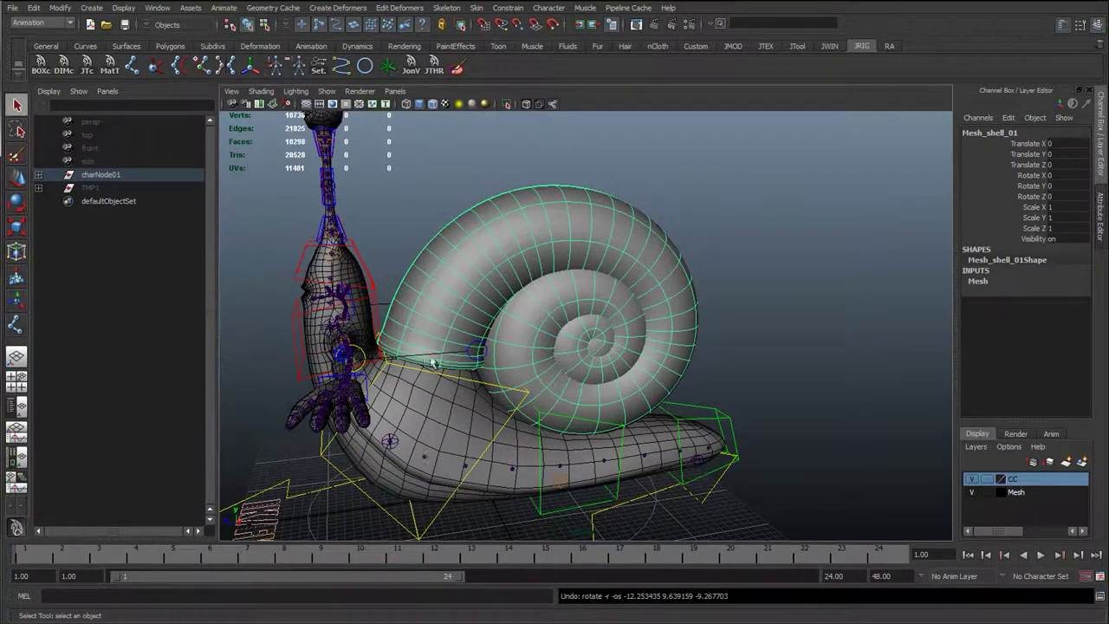
Try rotating the shell mesh and moving it away from the body, and undo both transforms.
{"action": "left_click_drag", "start_coordinate": [260, 338], "coordinate": [329, 363], "text": "alt"}
{"action": "left_click_drag", "start_coordinate": [468, 393], "coordinate": [554, 341], "text": "alt"}
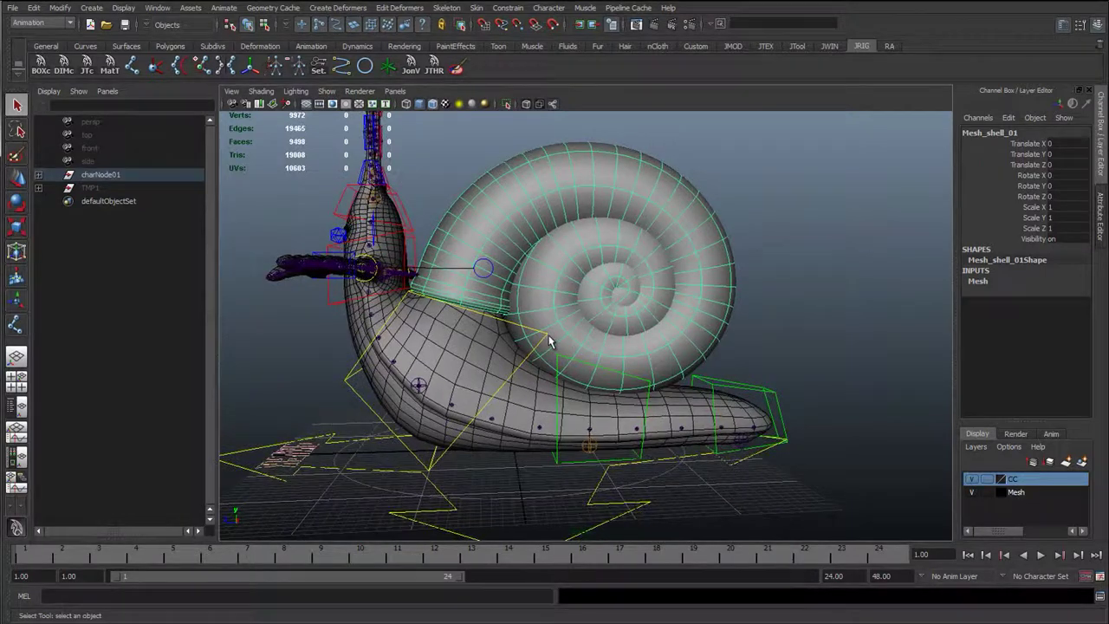
{"action": "scroll", "coordinate": [520, 346], "scroll_direction": "up", "scroll_amount": 3}
{"action": "key", "text": "w"}
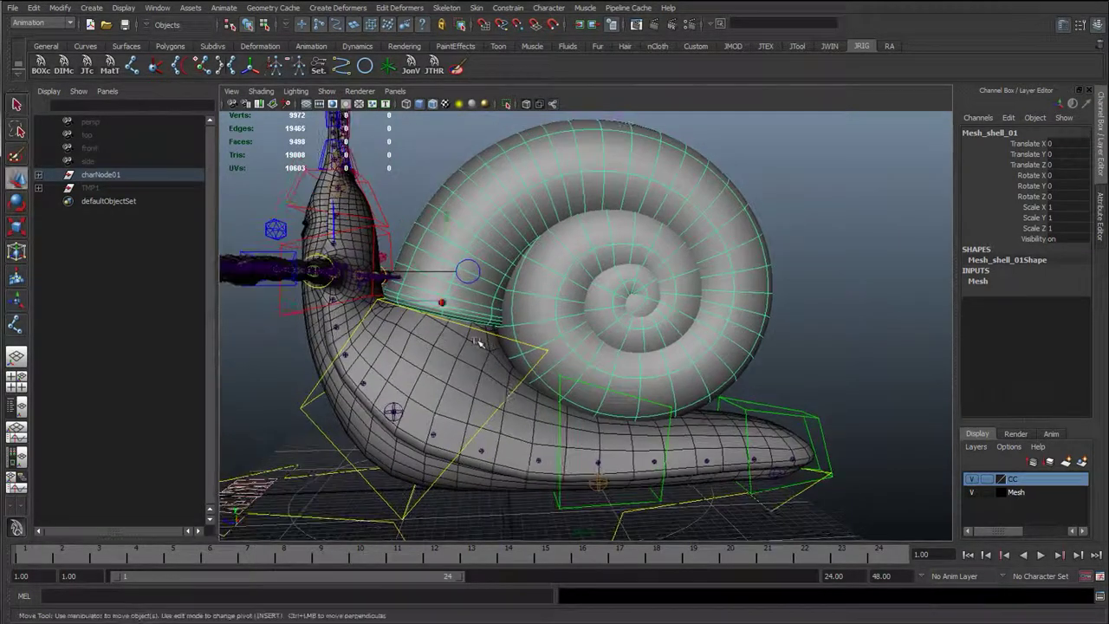
{"action": "key", "text": "e"}
{"action": "left_click_drag", "start_coordinate": [403, 253], "coordinate": [467, 286]}
{"action": "key", "text": "w"}
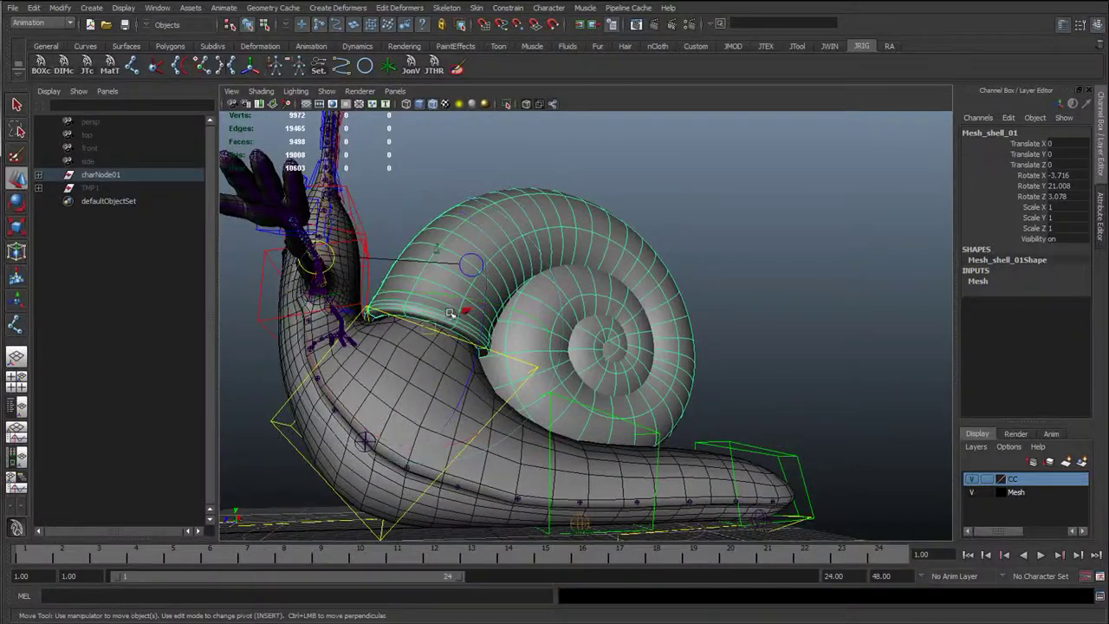
{"action": "middle_click_drag", "start_coordinate": [547, 259], "coordinate": [544, 265]}
{"action": "left_click_drag", "start_coordinate": [545, 267], "coordinate": [441, 344]}
{"action": "key", "text": "ctrl+z"}
{"action": "key", "text": "ctrl+z"}
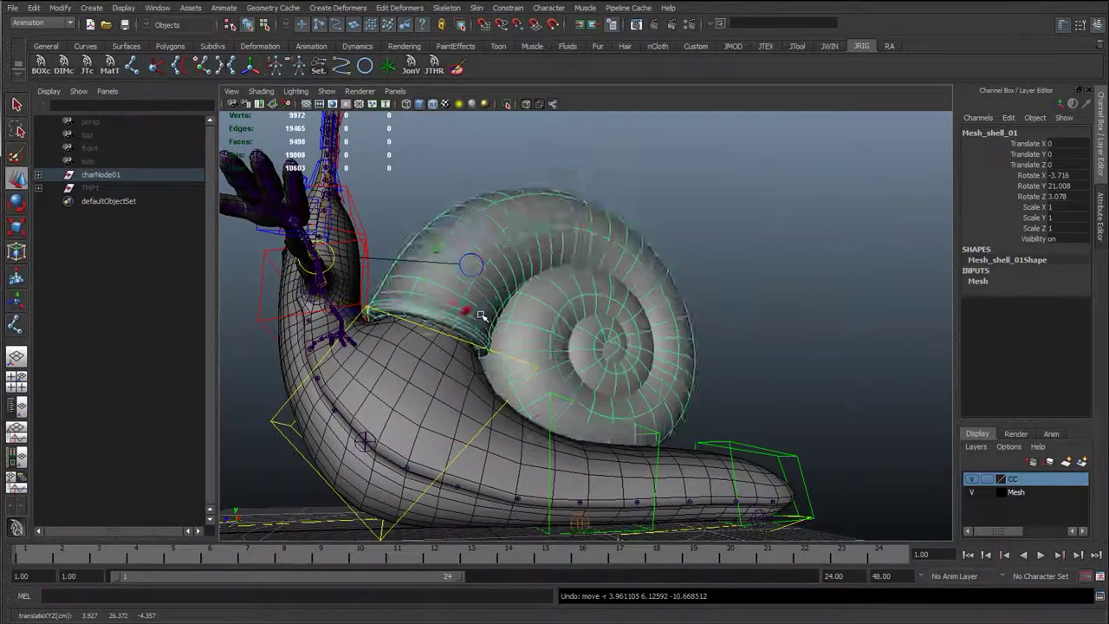
Deselect the shell mesh and cycle the Mesh layer's display type.
{"action": "left_click", "coordinate": [797, 427]}
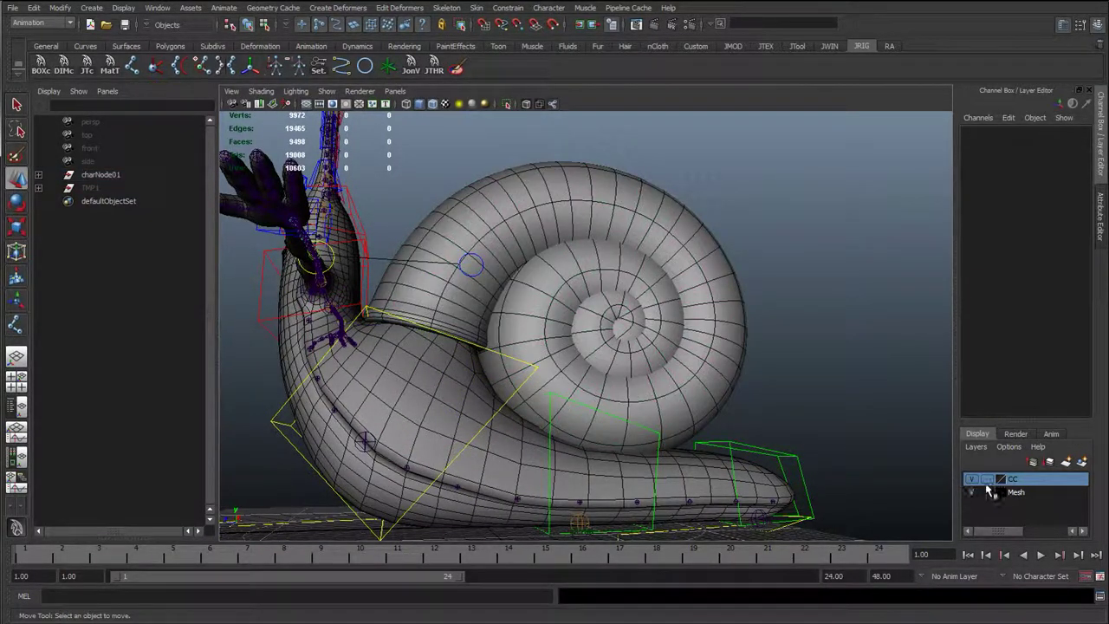
{"action": "left_click", "coordinate": [986, 492]}
{"action": "left_click", "coordinate": [986, 492]}
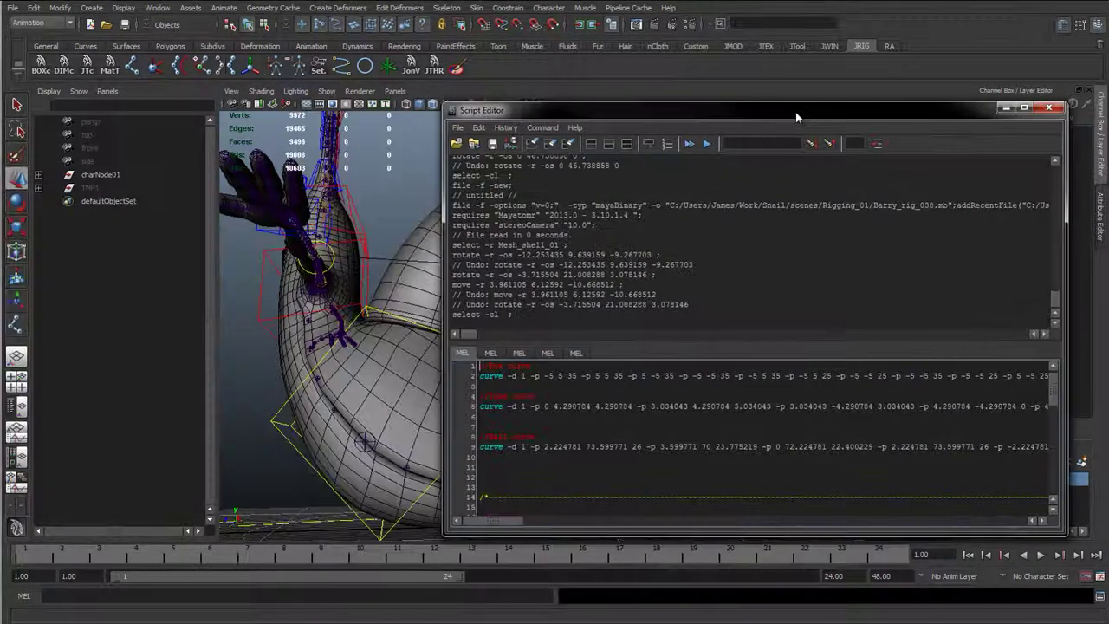
Run the Box curve MEL lines in the Script Editor to create a box-shaped control curve.
{"action": "left_click_drag", "start_coordinate": [797, 116], "coordinate": [790, 119]}
{"action": "left_click_drag", "start_coordinate": [494, 388], "coordinate": [455, 369]}
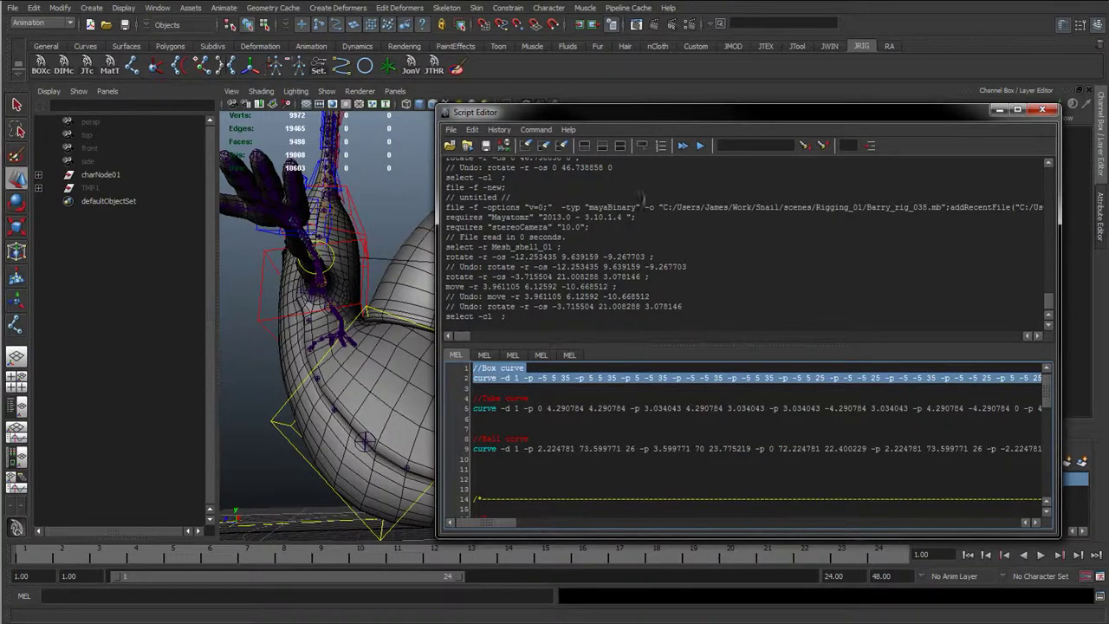
{"action": "left_click", "coordinate": [702, 146]}
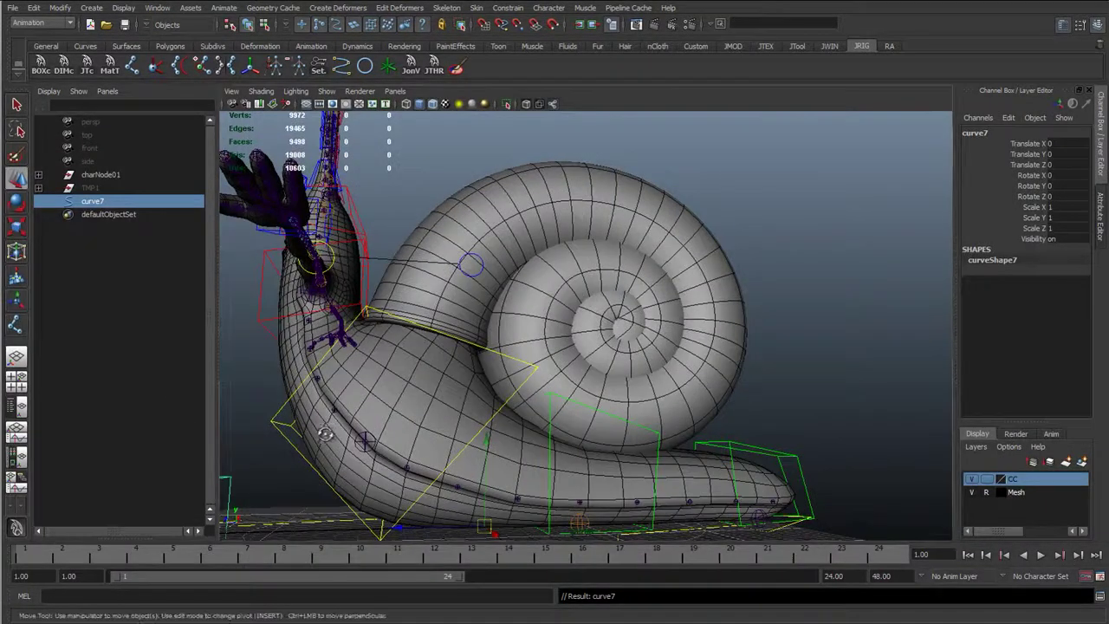
{"action": "left_click_drag", "start_coordinate": [325, 433], "coordinate": [601, 379], "text": "alt"}
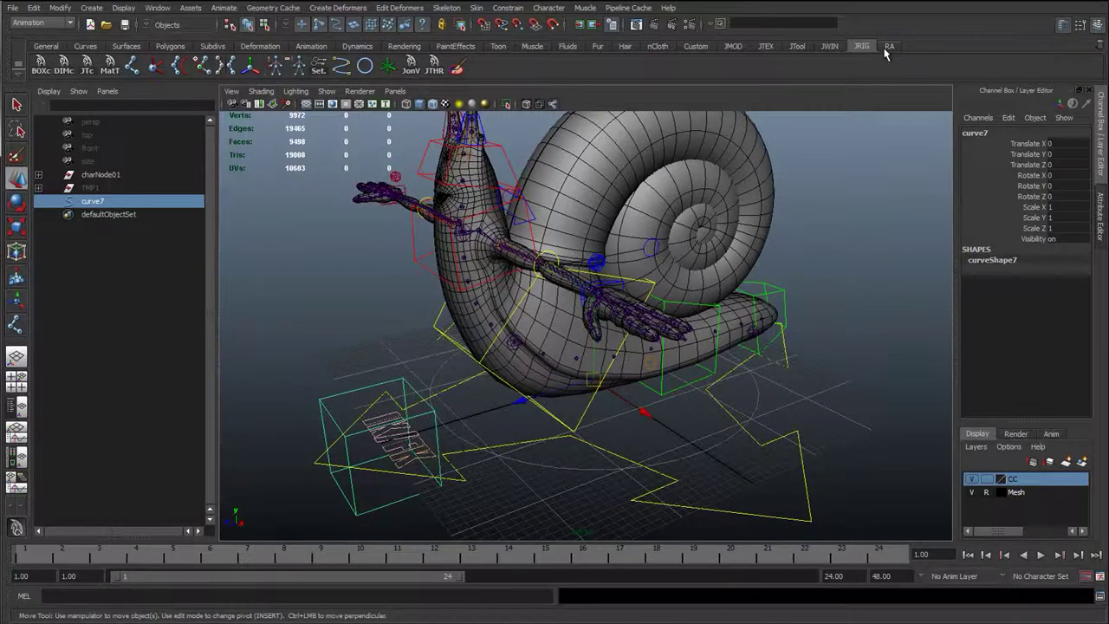
Center the pivot of the new box curve.
{"action": "left_click", "coordinate": [797, 46]}
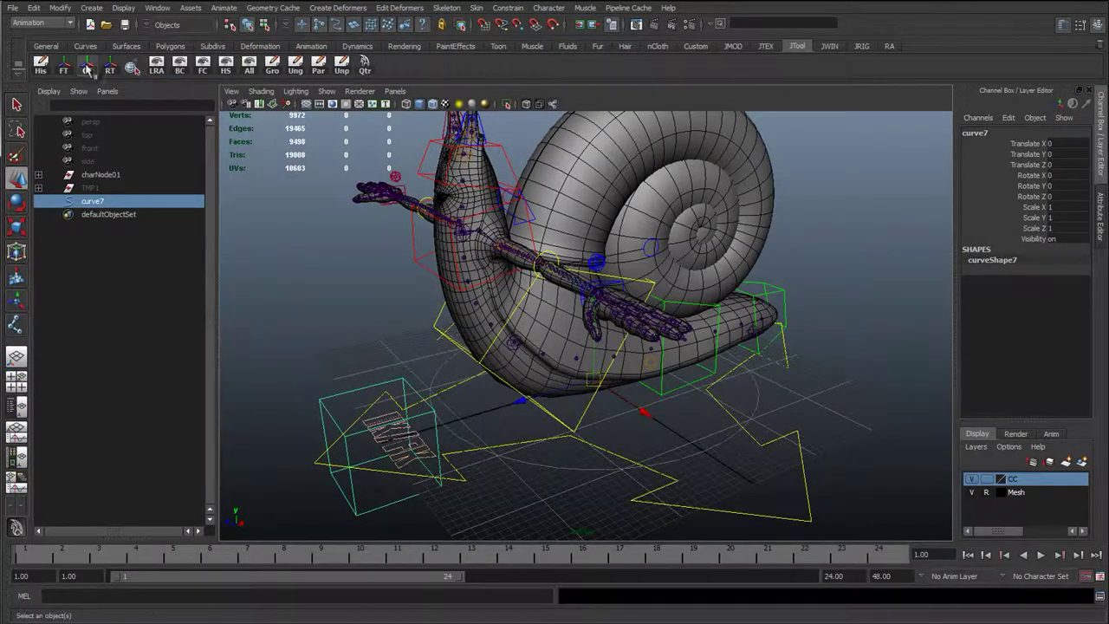
{"action": "left_click_drag", "start_coordinate": [724, 407], "coordinate": [593, 373], "text": "alt"}
{"action": "middle_click_drag", "start_coordinate": [593, 373], "coordinate": [487, 379], "text": "alt"}
{"action": "left_click_drag", "start_coordinate": [488, 379], "coordinate": [530, 364], "text": "alt"}
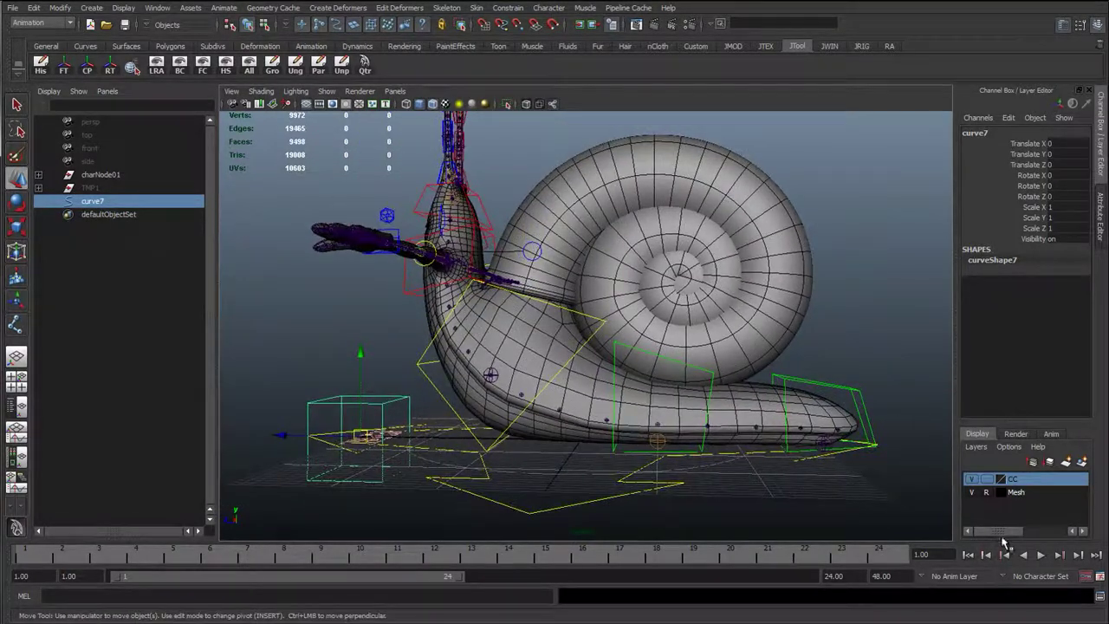
Set the Mesh layer back to normal display and select the shell mesh for rotation.
{"action": "left_click", "coordinate": [672, 277]}
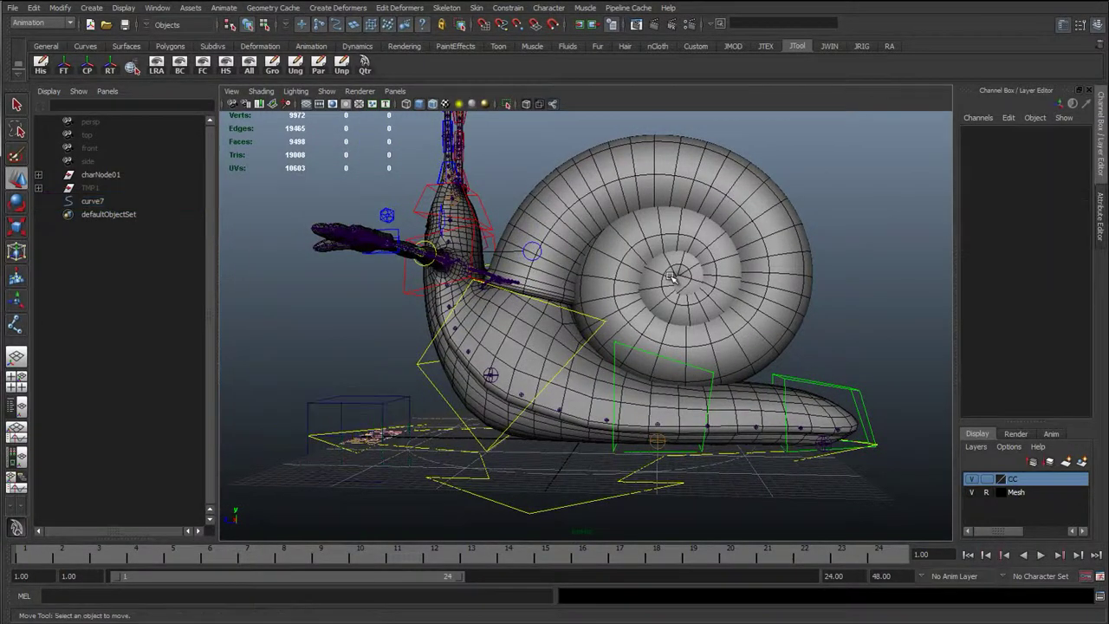
{"action": "left_click", "coordinate": [379, 396]}
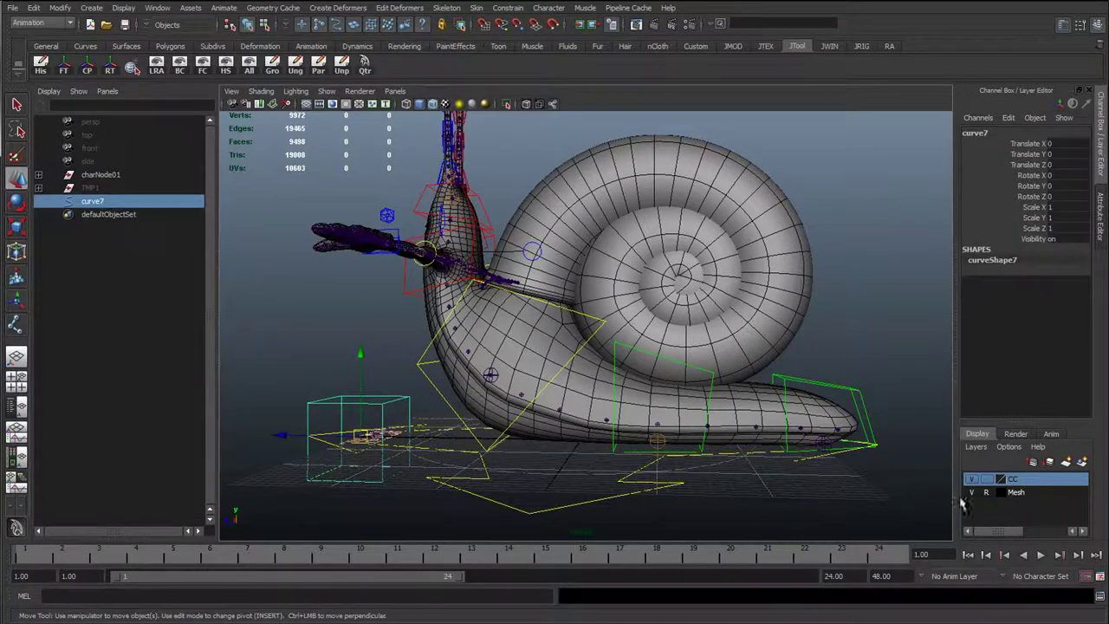
{"action": "left_click", "coordinate": [602, 284]}
{"action": "key", "text": "e"}
{"action": "scroll", "coordinate": [608, 290], "scroll_direction": "up", "scroll_amount": 2}
{"action": "left_click_drag", "start_coordinate": [554, 289], "coordinate": [527, 303], "text": "alt"}
Try rotating the shell mesh to test its pivot placement, and undo each rotation.
{"action": "left_click_drag", "start_coordinate": [527, 303], "coordinate": [584, 300]}
{"action": "key", "text": "ctrl+z"}
{"action": "key", "text": "space"}
{"action": "middle_click_drag", "start_coordinate": [837, 370], "coordinate": [533, 352], "text": "alt"}
{"action": "left_click_drag", "start_coordinate": [599, 427], "coordinate": [595, 365]}
{"action": "key", "text": "ctrl+z"}
{"action": "scroll", "coordinate": [684, 407], "scroll_direction": "down", "scroll_amount": 2}
{"action": "key", "text": "space"}
{"action": "left_click_drag", "start_coordinate": [703, 411], "coordinate": [698, 373]}
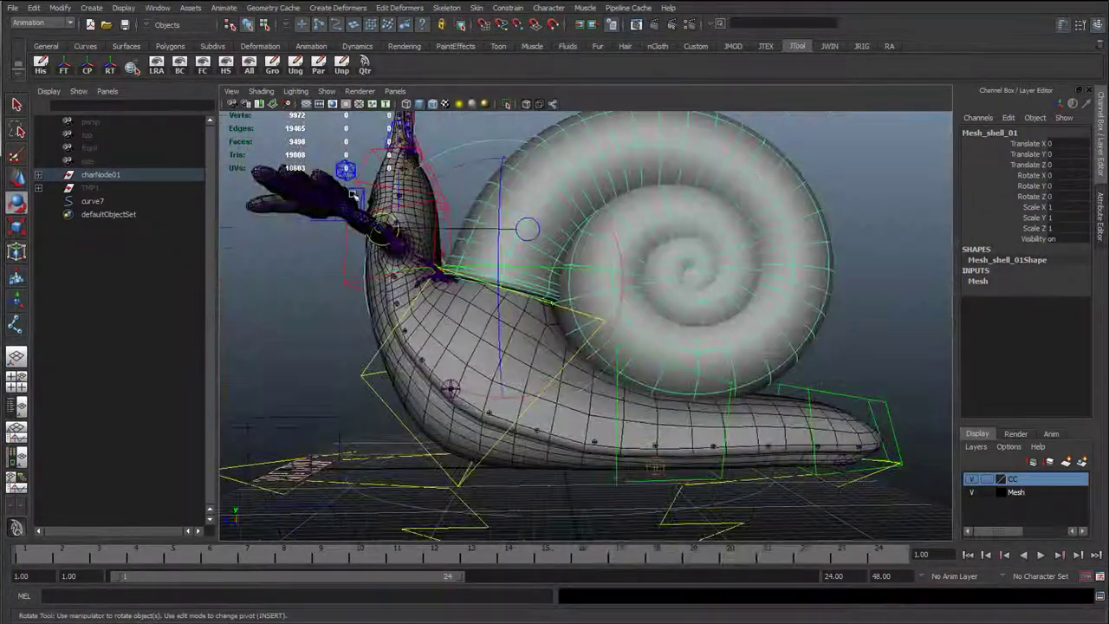
Display the shell mesh's local rotation axes and deselect the shell.
{"action": "left_click_drag", "start_coordinate": [438, 163], "coordinate": [347, 135], "text": "alt"}
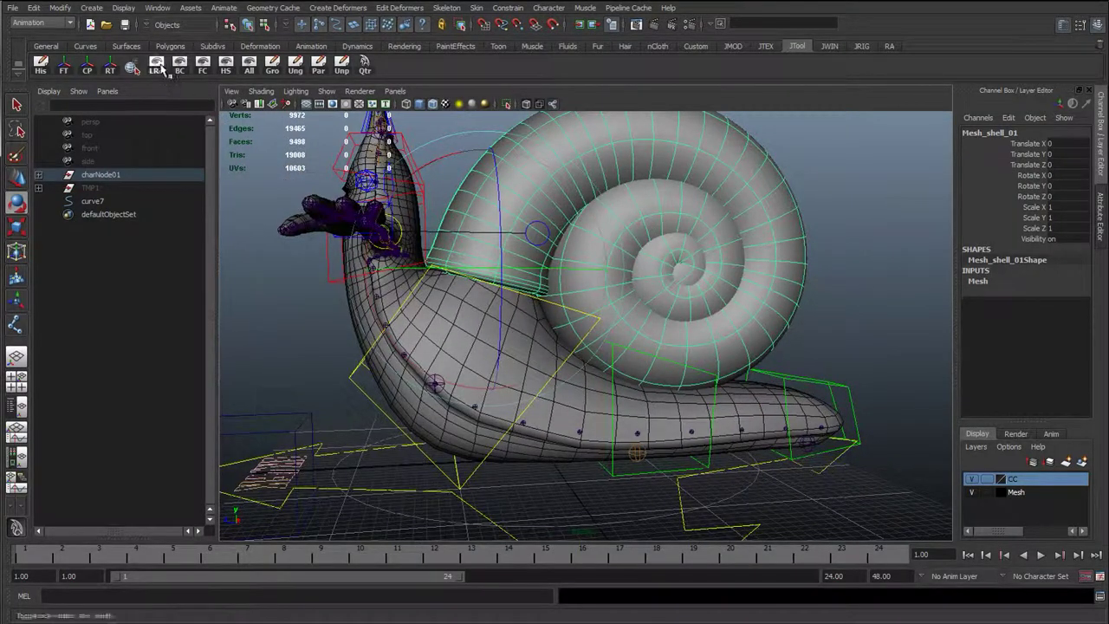
{"action": "left_click_drag", "start_coordinate": [578, 426], "coordinate": [872, 444], "text": "alt"}
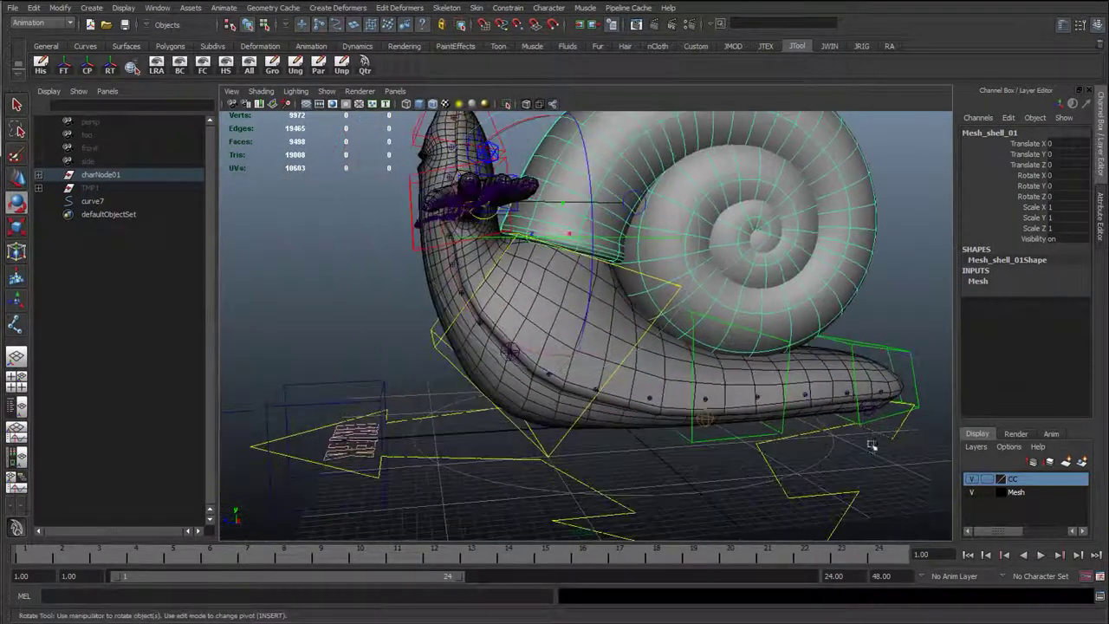
{"action": "left_click", "coordinate": [971, 492]}
{"action": "left_click", "coordinate": [972, 498]}
{"action": "left_click", "coordinate": [972, 498]}
{"action": "left_click", "coordinate": [972, 494]}
{"action": "key", "text": "w"}
{"action": "left_click", "coordinate": [345, 214]}
Hide the polygons and the shell surface in the perspective view, keeping the controls and rotation axes displayed.
{"action": "left_click", "coordinate": [327, 91]}
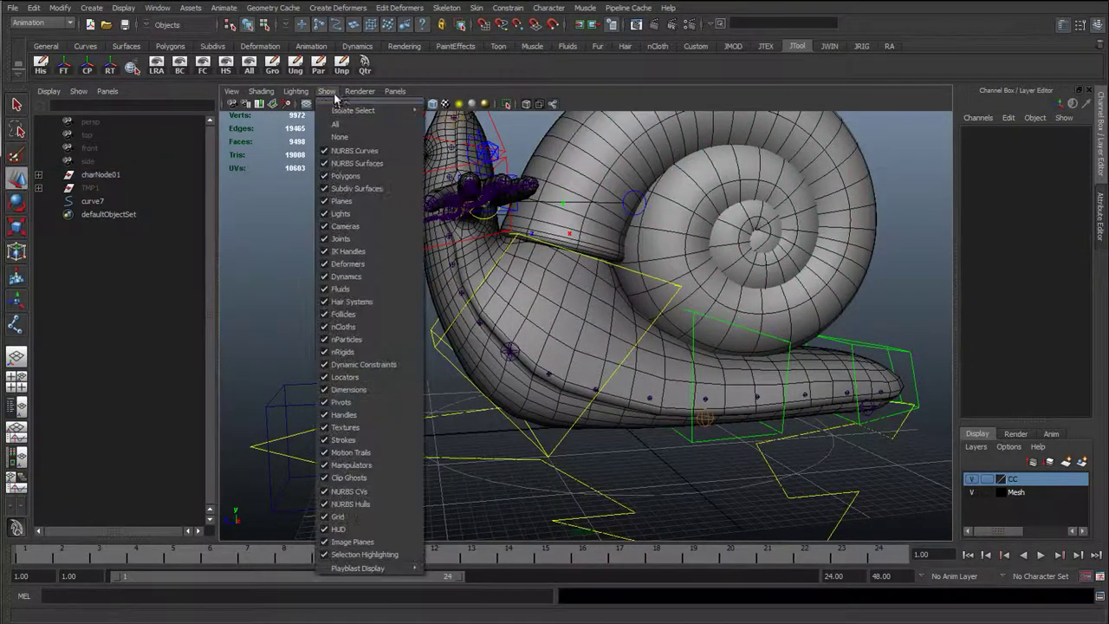
{"action": "left_click", "coordinate": [345, 175]}
{"action": "left_click", "coordinate": [326, 91]}
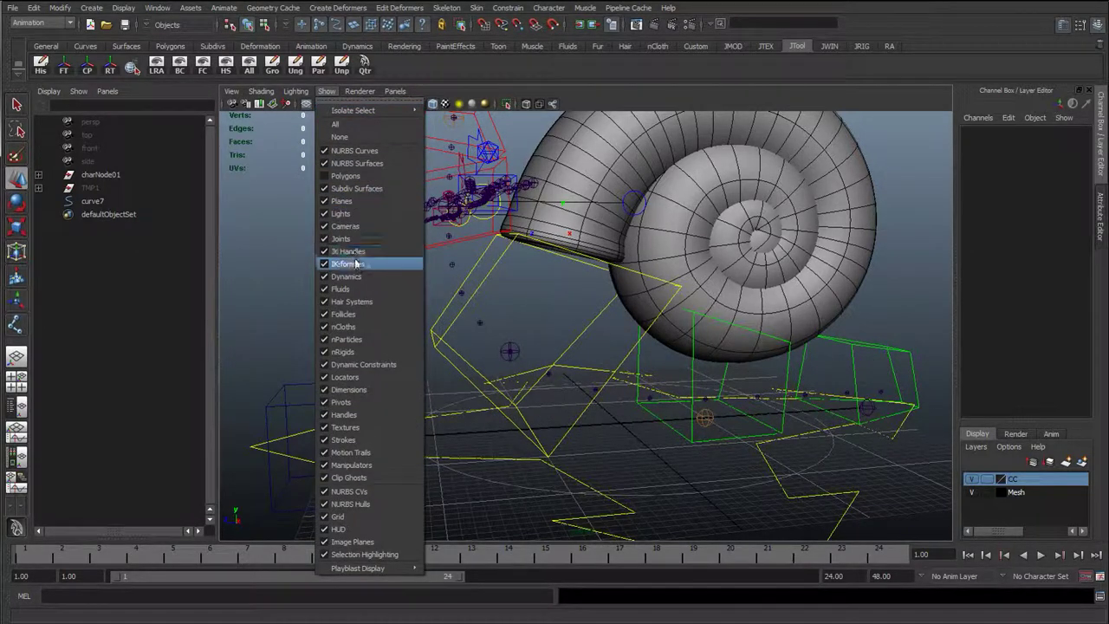
{"action": "left_click", "coordinate": [362, 175]}
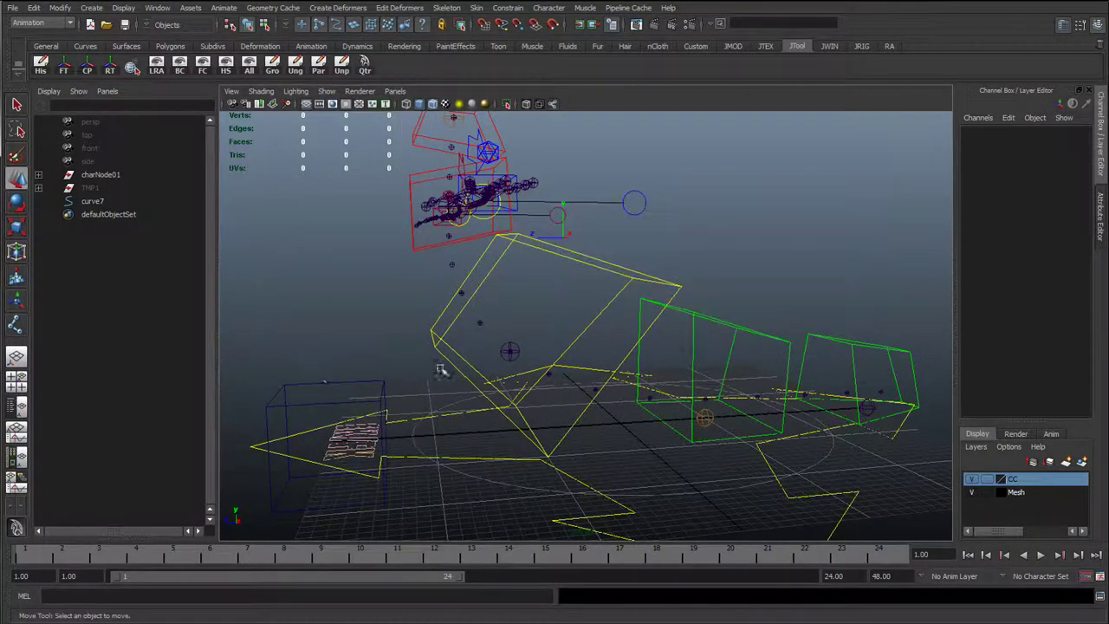
{"action": "left_click_drag", "start_coordinate": [440, 368], "coordinate": [319, 370], "text": "alt"}
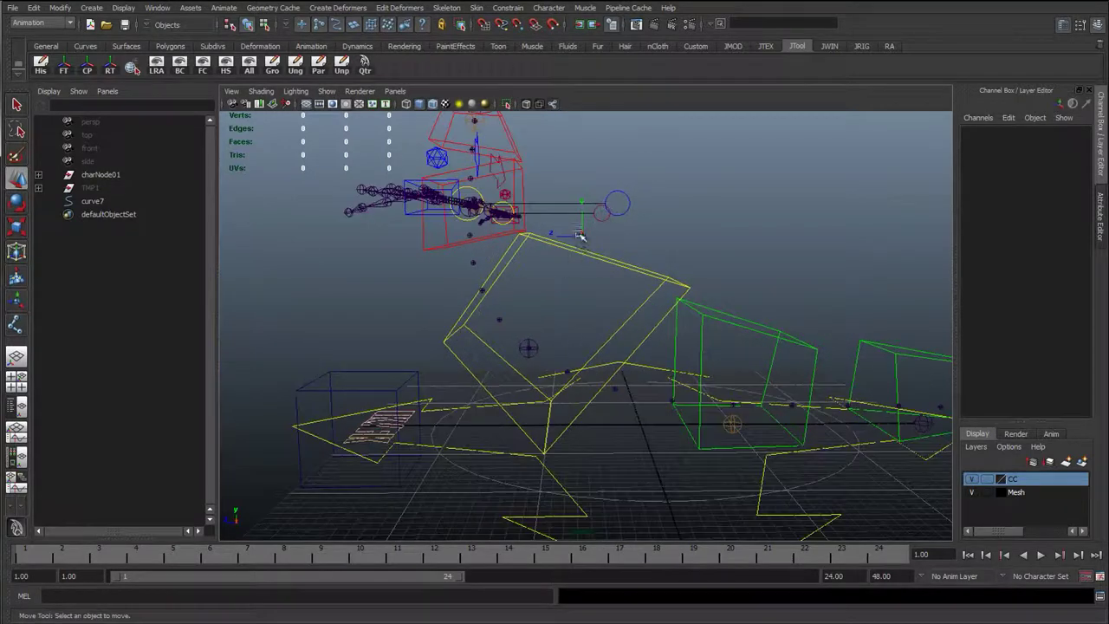
Snap the box curve onto the shell's local rotation axes at its pivot.
{"action": "left_click", "coordinate": [384, 377]}
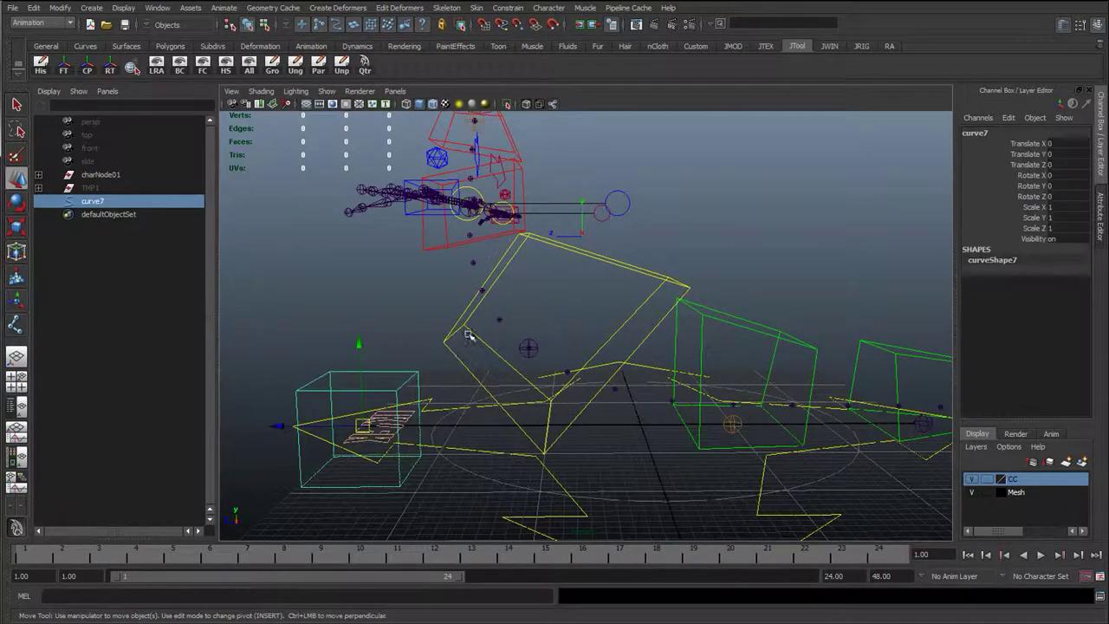
{"action": "left_click_drag", "start_coordinate": [543, 325], "coordinate": [572, 307], "text": "alt"}
{"action": "key", "text": "v"}
{"action": "middle_click_drag", "start_coordinate": [557, 259], "coordinate": [564, 248]}
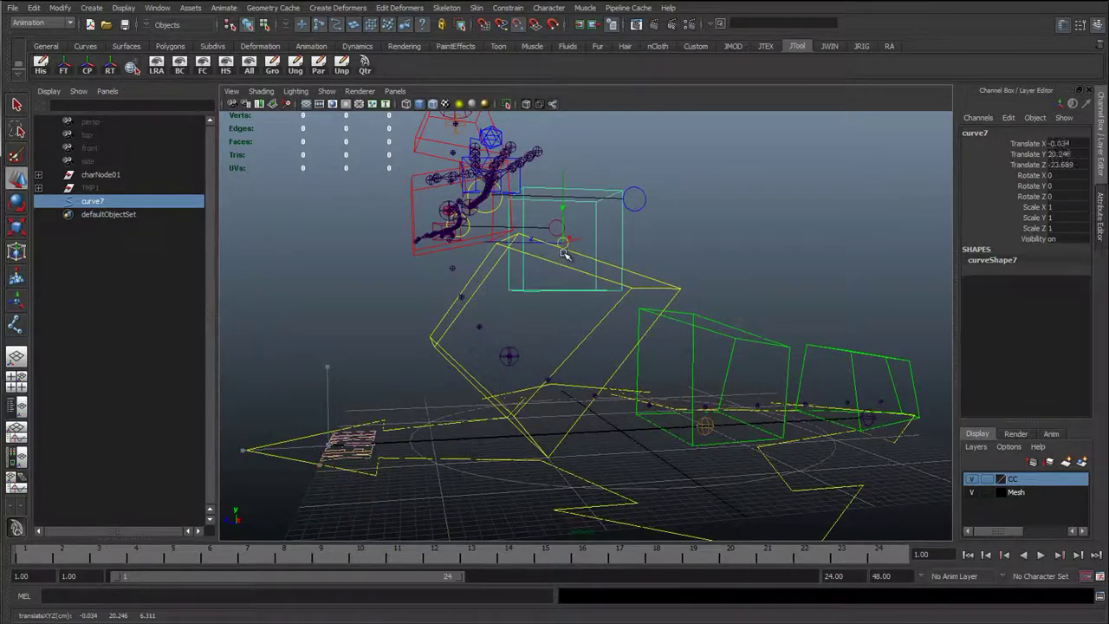
{"action": "middle_click_drag", "start_coordinate": [496, 284], "coordinate": [357, 311], "text": "alt"}
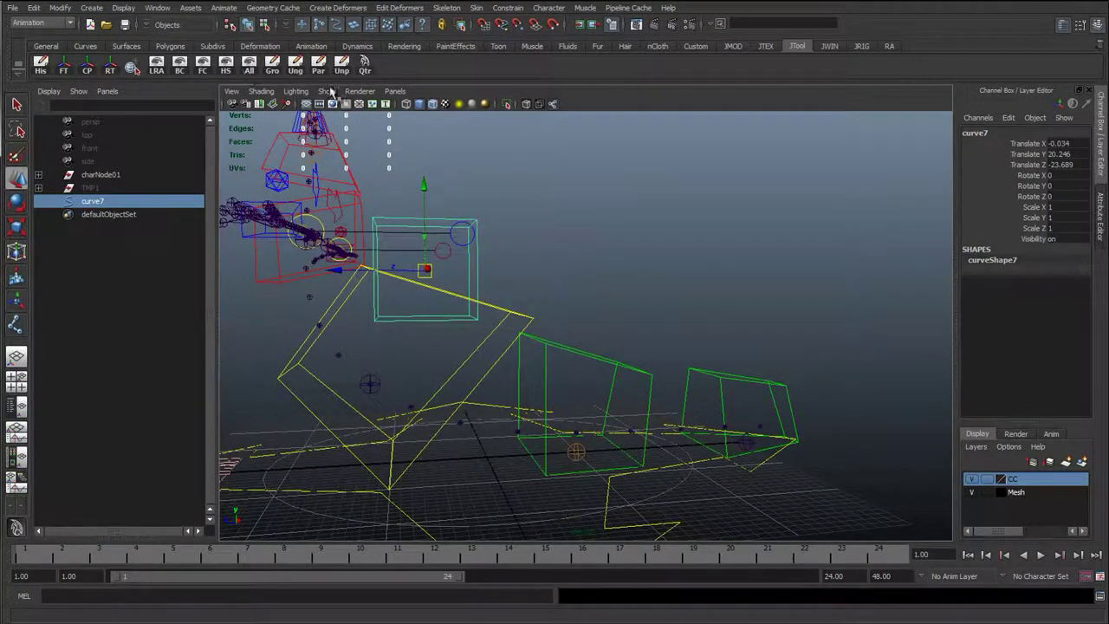
Show all object types again in the perspective view.
{"action": "left_click", "coordinate": [327, 91]}
{"action": "left_click", "coordinate": [416, 225]}
{"action": "middle_click_drag", "start_coordinate": [439, 229], "coordinate": [485, 272], "text": "alt"}
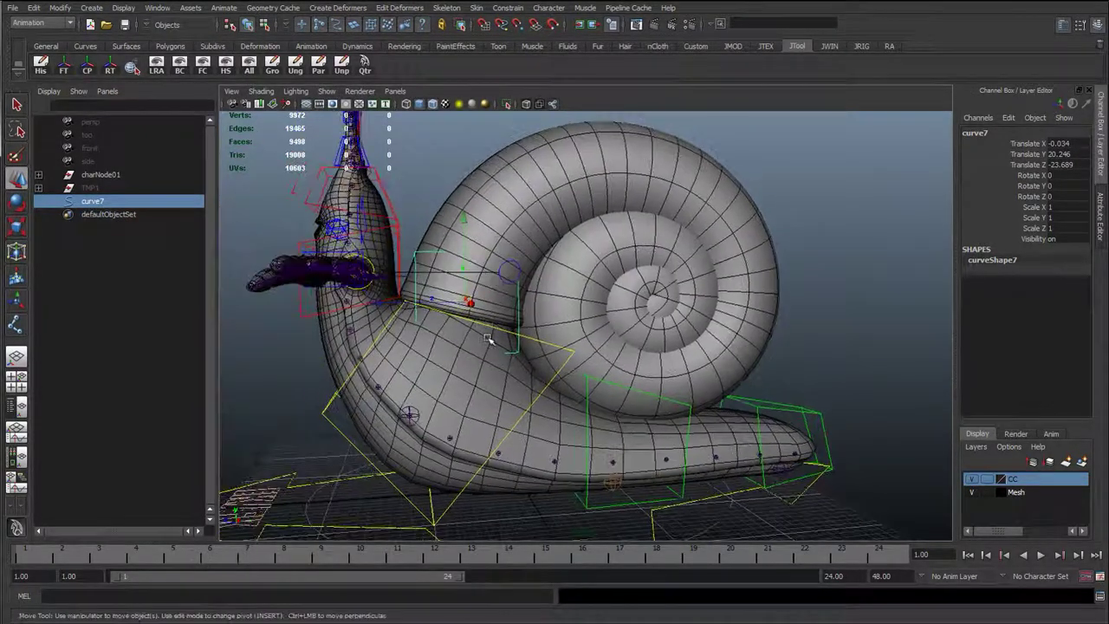
Scale the box curve uniformly to 1.353 and switch to the side view around the shell opening.
{"action": "key", "text": "r"}
{"action": "left_click_drag", "start_coordinate": [488, 339], "coordinate": [554, 379], "text": "alt"}
{"action": "left_click_drag", "start_coordinate": [443, 287], "coordinate": [501, 307]}
{"action": "key", "text": "space"}
{"action": "left_click_drag", "start_coordinate": [485, 208], "coordinate": [507, 204]}
{"action": "right_click_drag", "start_coordinate": [506, 202], "coordinate": [384, 108], "text": "alt"}
Try filtering the side view's visible object types to isolate the box curve from the body geometry.
{"action": "left_click", "coordinate": [327, 91]}
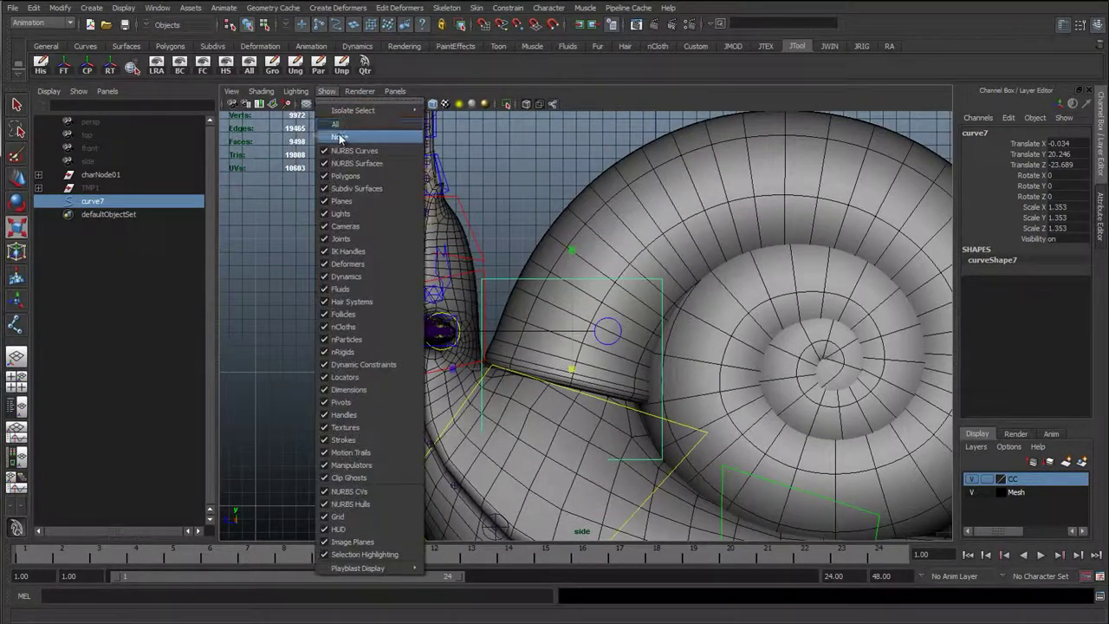
{"action": "left_click", "coordinate": [334, 132]}
{"action": "left_click", "coordinate": [329, 92]}
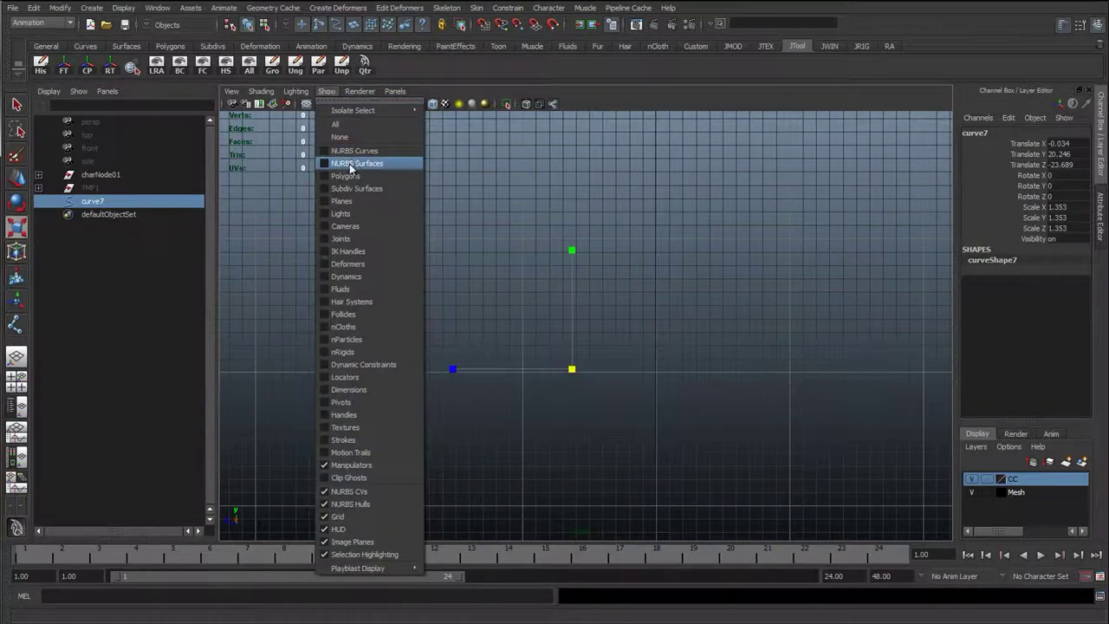
{"action": "left_click", "coordinate": [350, 163]}
{"action": "left_click", "coordinate": [326, 91]}
{"action": "left_click", "coordinate": [338, 124]}
{"action": "left_click", "coordinate": [327, 91]}
{"action": "left_click", "coordinate": [371, 191]}
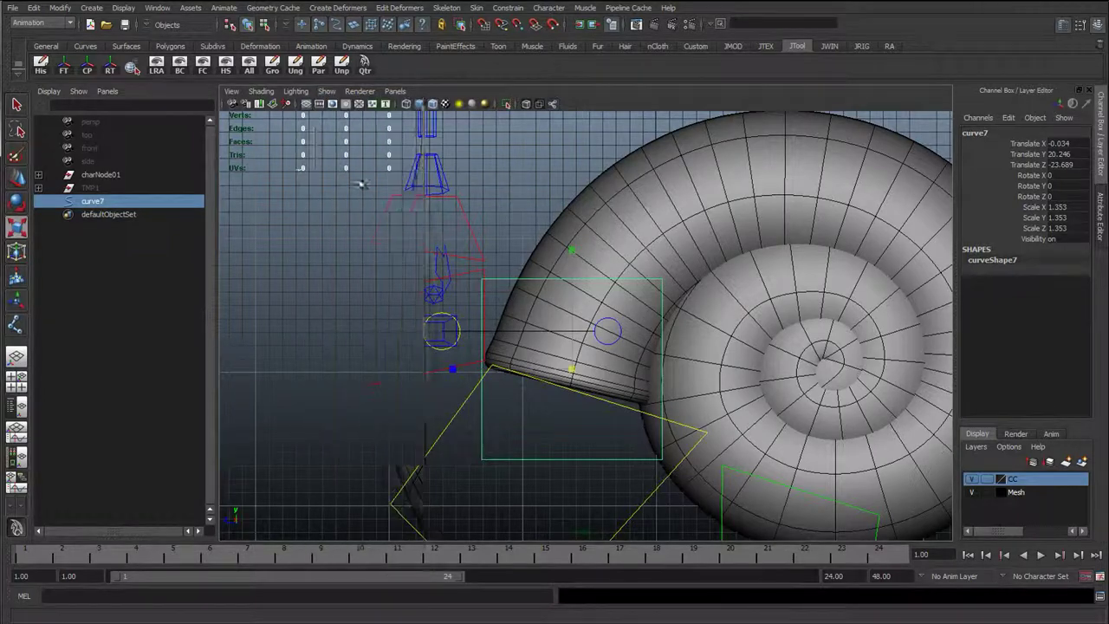
Hide the CC control layer and return from the side view to the perspective view.
{"action": "scroll", "coordinate": [605, 331], "scroll_direction": "down", "scroll_amount": 2}
{"action": "middle_click_drag", "start_coordinate": [605, 331], "coordinate": [425, 281], "text": "alt"}
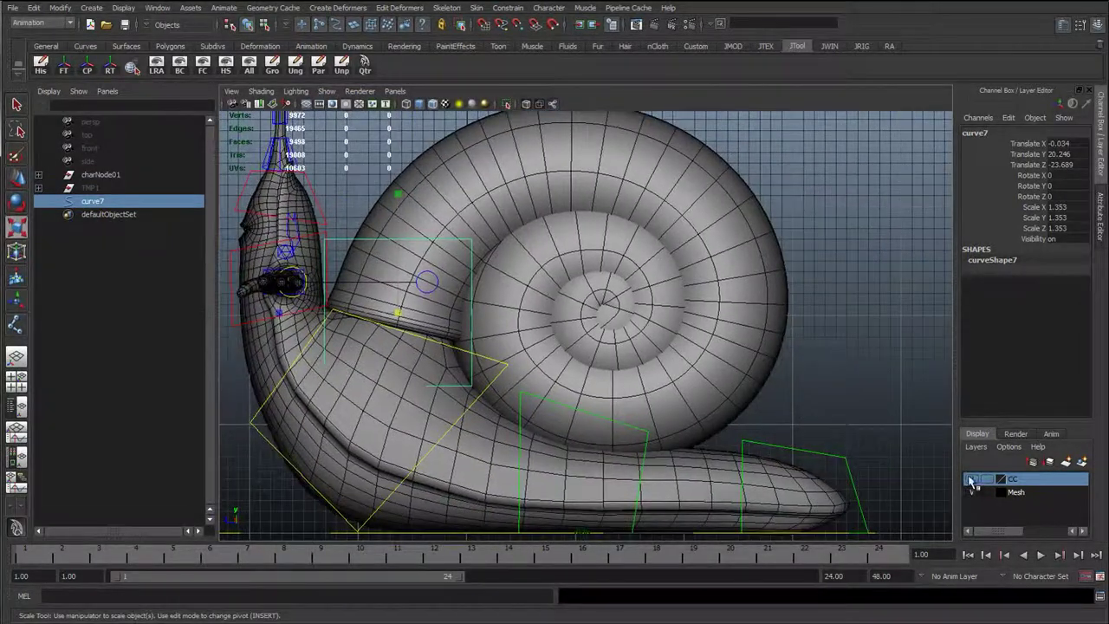
{"action": "left_click", "coordinate": [971, 480]}
{"action": "scroll", "coordinate": [511, 287], "scroll_direction": "down", "scroll_amount": 1}
{"action": "middle_click_drag", "start_coordinate": [503, 285], "coordinate": [592, 321], "text": "alt"}
{"action": "scroll", "coordinate": [551, 328], "scroll_direction": "down", "scroll_amount": 1}
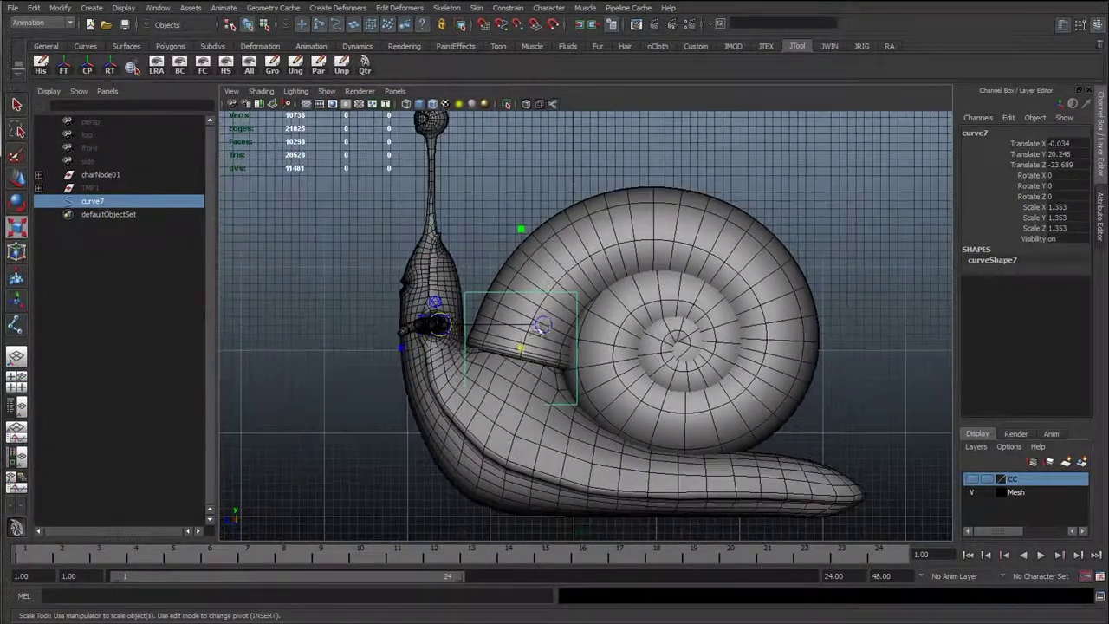
{"action": "key", "text": "space"}
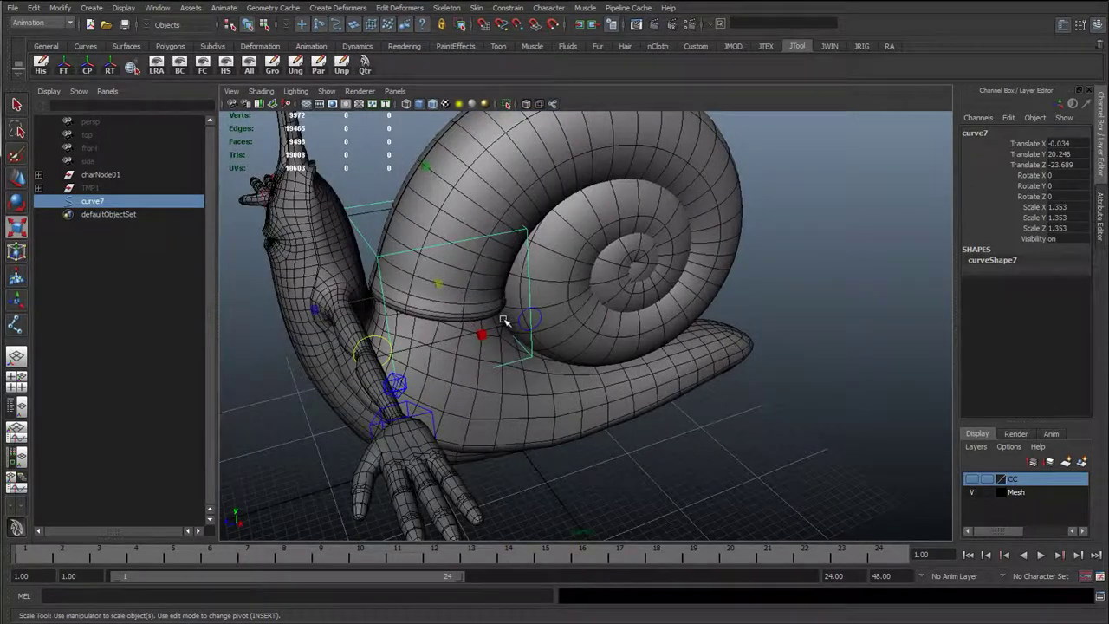
Add the leftover arm controls, including the elbow pole vectors and wrist controls, to the CC layer.
{"action": "key", "text": "q"}
{"action": "left_click", "coordinate": [397, 384]}
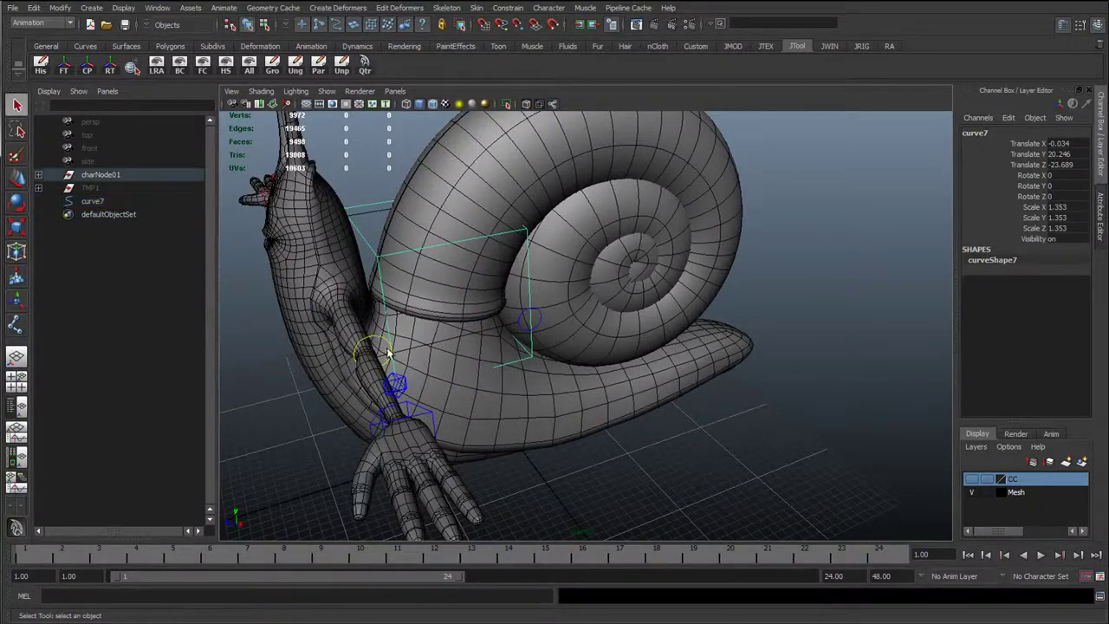
{"action": "left_click", "coordinate": [430, 416]}
{"action": "left_click", "coordinate": [528, 315]}
{"action": "left_click_drag", "start_coordinate": [529, 316], "coordinate": [510, 331], "text": "alt"}
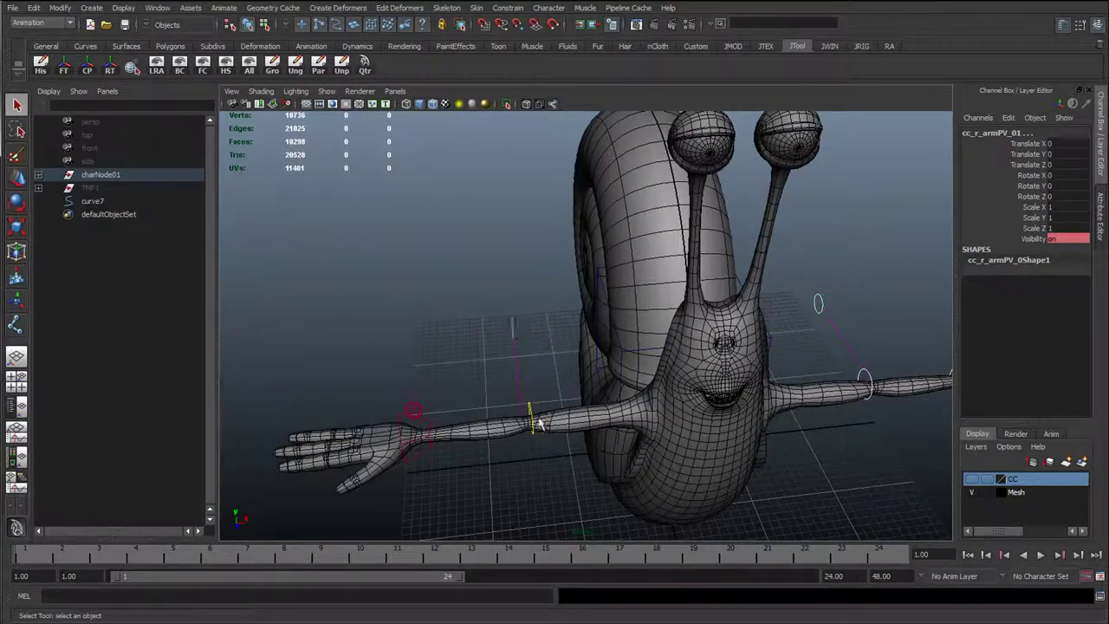
{"action": "left_click", "coordinate": [419, 423]}
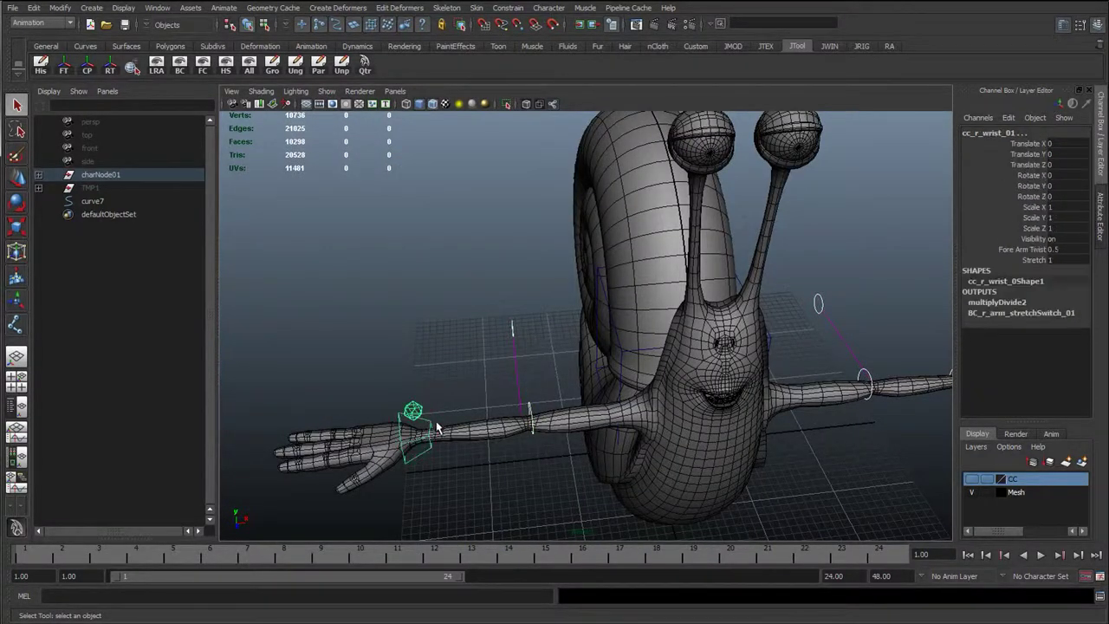
{"action": "right_click", "coordinate": [1022, 481]}
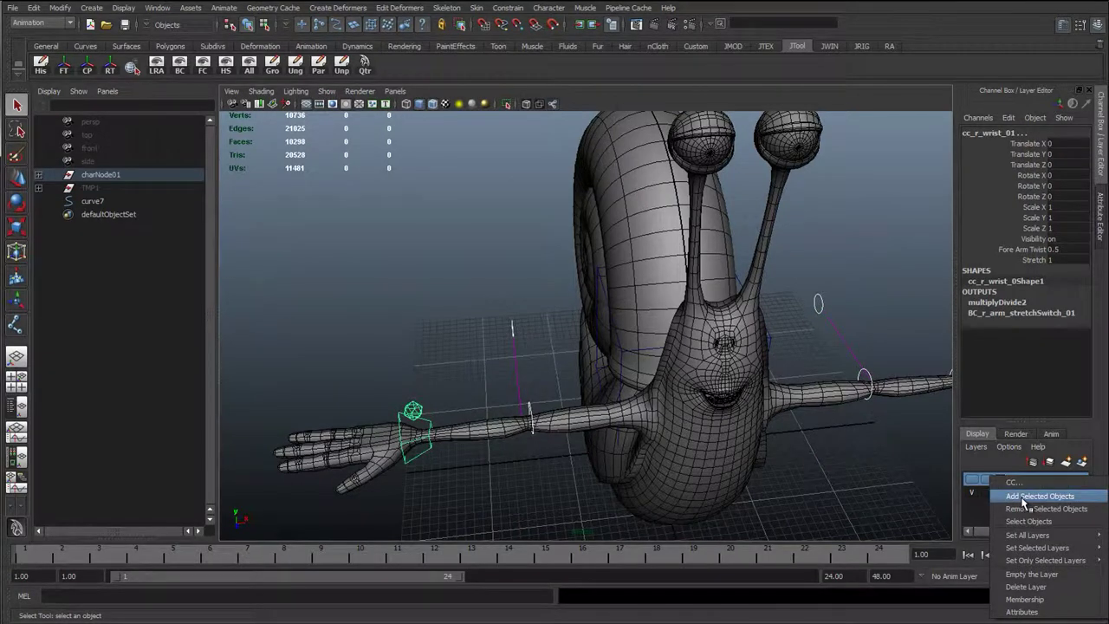
{"action": "left_click", "coordinate": [1039, 495]}
{"action": "left_click_drag", "start_coordinate": [766, 453], "coordinate": [606, 425], "text": "alt"}
{"action": "left_click", "coordinate": [432, 331]}
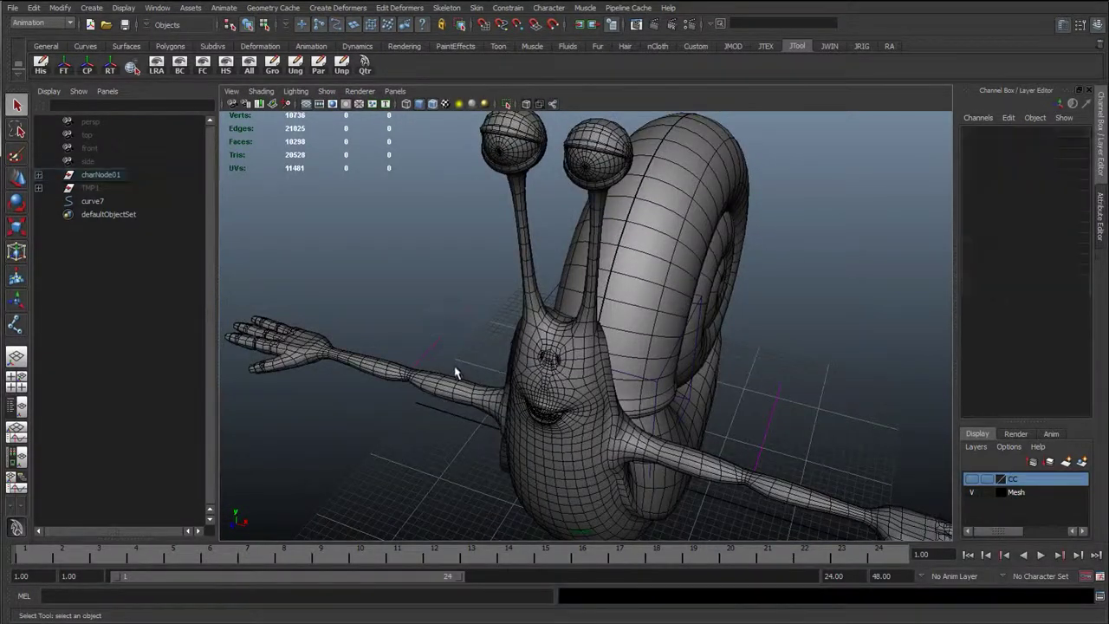
Add cd_l_armPVDisplay_01 and cd_r_armPVDisplay_01 from the extra_toShow01 group to the CC layer.
{"action": "left_click", "coordinate": [38, 174]}
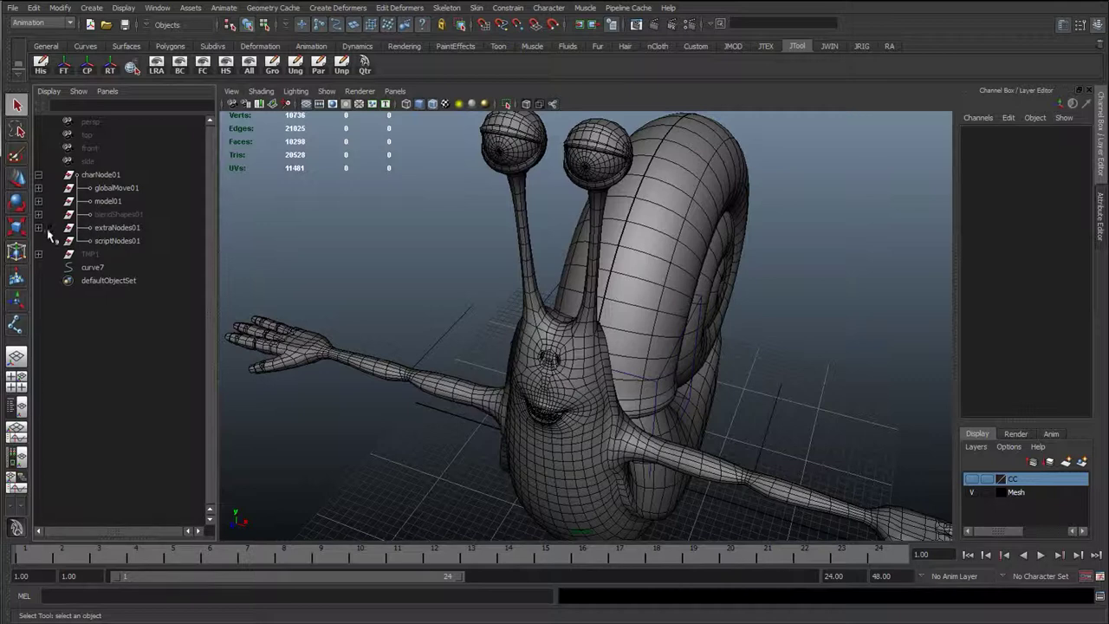
{"action": "left_click", "coordinate": [38, 227]}
{"action": "left_click", "coordinate": [65, 241]}
{"action": "left_click", "coordinate": [38, 240]}
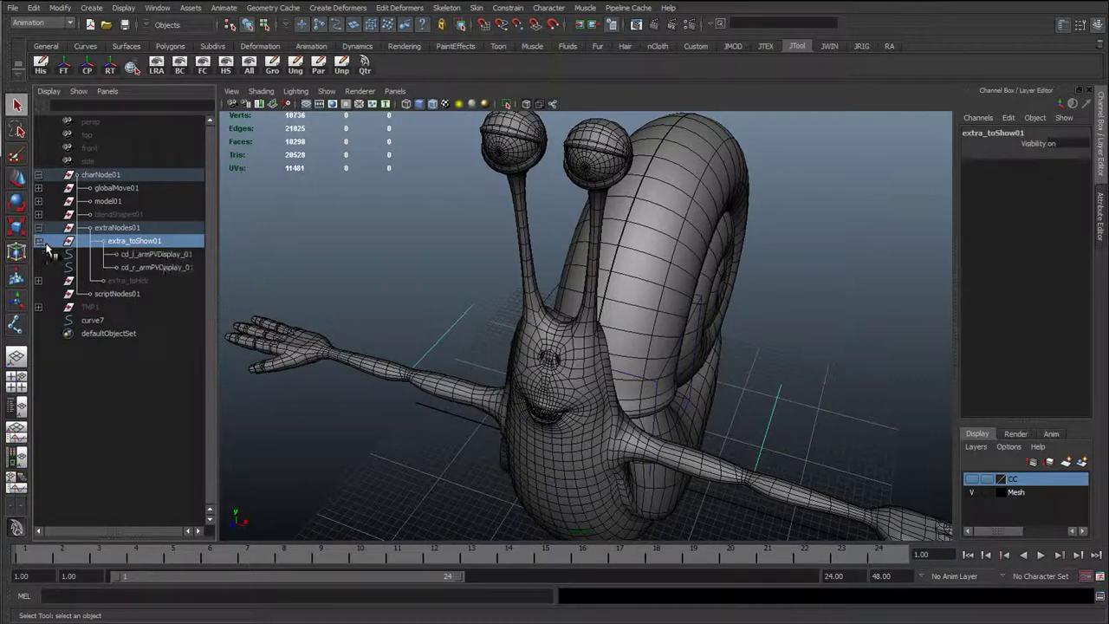
{"action": "left_click_drag", "start_coordinate": [152, 254], "coordinate": [152, 267]}
{"action": "left_click_drag", "start_coordinate": [782, 446], "coordinate": [960, 465], "text": "alt"}
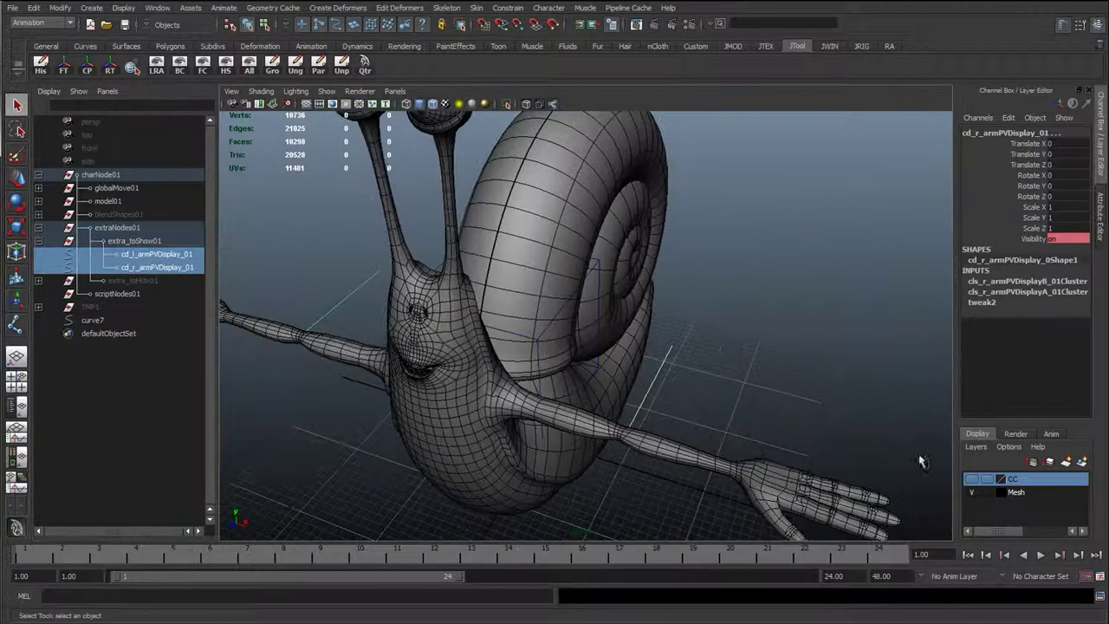
{"action": "right_click", "coordinate": [1034, 487]}
{"action": "left_click", "coordinate": [1039, 502]}
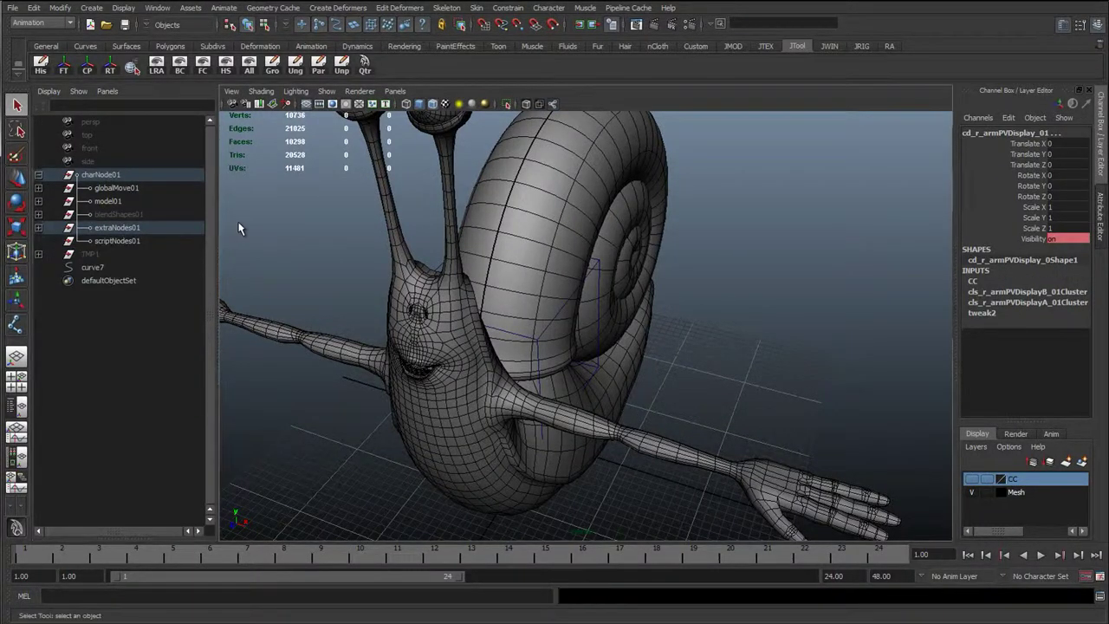
Show the box curve's control vertices in the side view and raise its upper front corner above the shell.
{"action": "left_click", "coordinate": [587, 364]}
{"action": "left_click_drag", "start_coordinate": [586, 364], "coordinate": [515, 347], "text": "alt"}
{"action": "key", "text": "space"}
{"action": "right_click_drag", "start_coordinate": [514, 347], "coordinate": [394, 270], "text": "alt"}
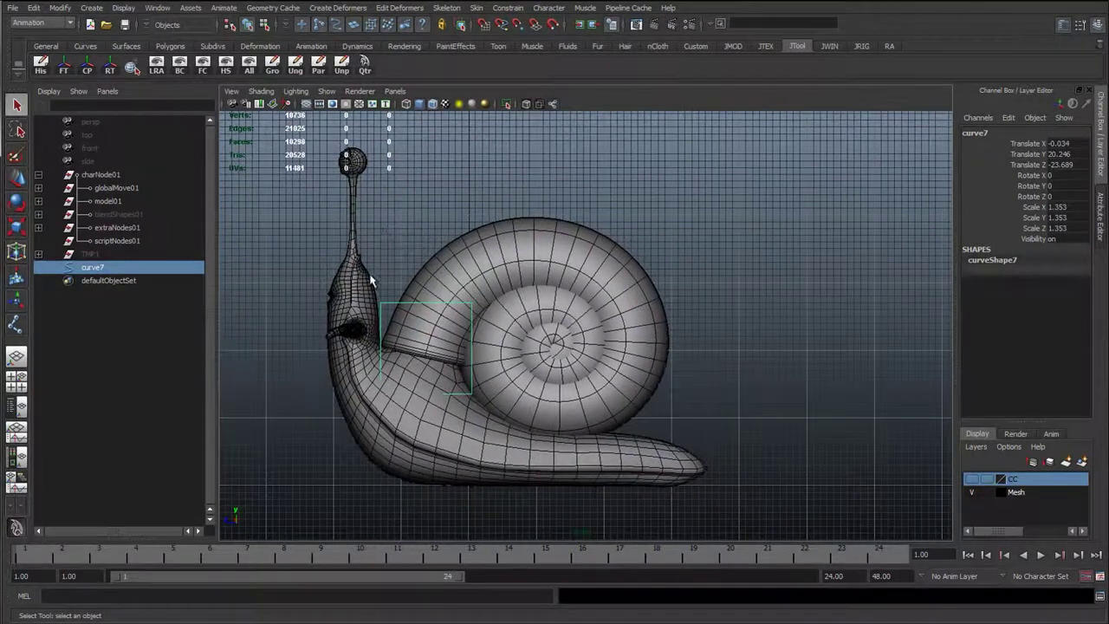
{"action": "right_click_drag", "start_coordinate": [415, 221], "coordinate": [395, 220]}
{"action": "left_click_drag", "start_coordinate": [375, 296], "coordinate": [418, 232]}
{"action": "key", "text": "w"}
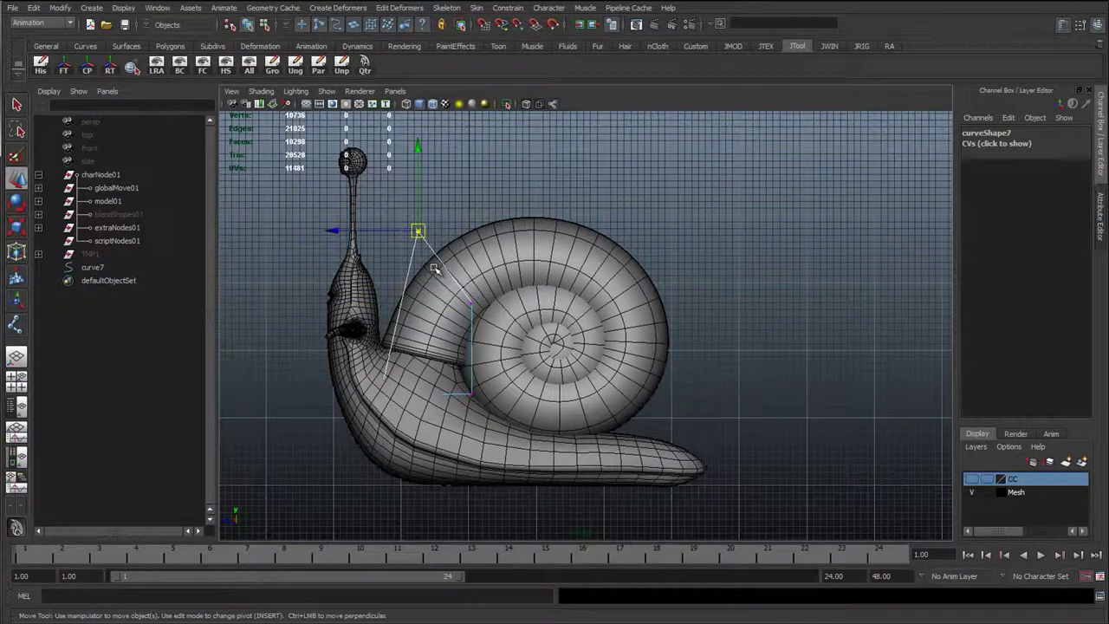
{"action": "key", "text": "ctrl+z"}
{"action": "right_click_drag", "start_coordinate": [435, 267], "coordinate": [411, 282], "text": "alt"}
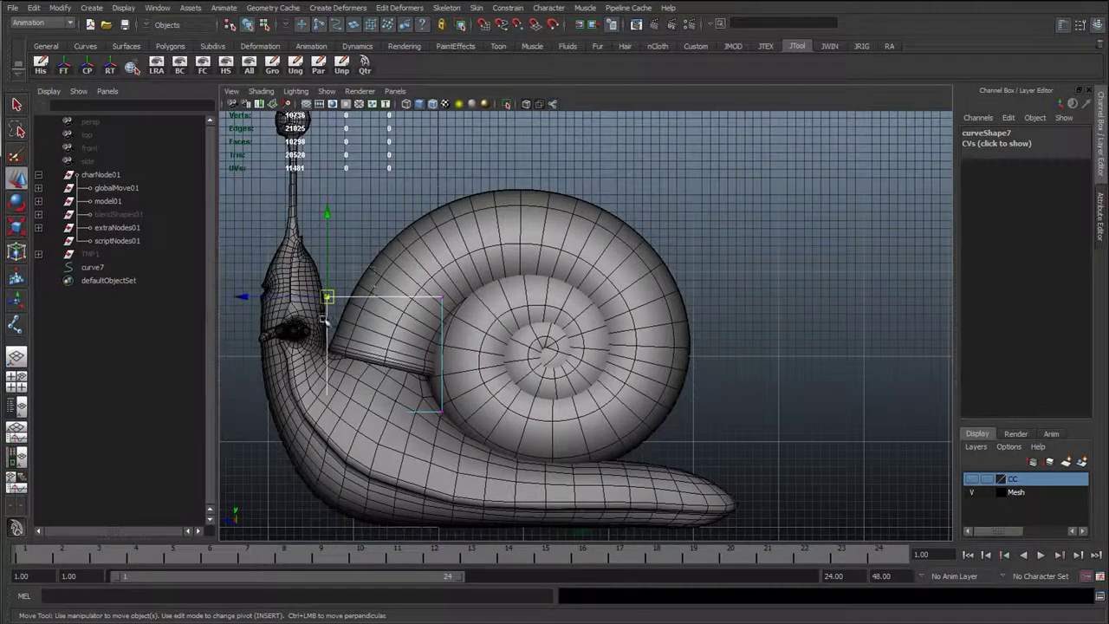
{"action": "left_click_drag", "start_coordinate": [324, 305], "coordinate": [368, 192]}
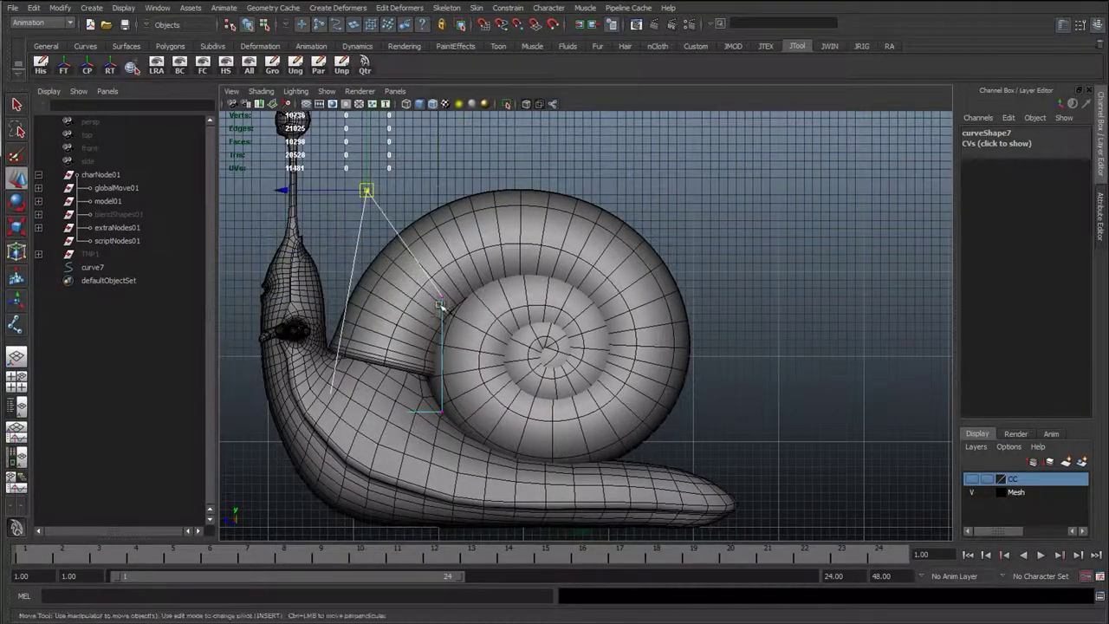
Move the box curve's upper and lower rear corner vertices out behind the shell.
{"action": "left_click", "coordinate": [442, 297]}
{"action": "left_click_drag", "start_coordinate": [442, 298], "coordinate": [702, 231]}
{"action": "left_click", "coordinate": [442, 415]}
{"action": "left_click_drag", "start_coordinate": [444, 420], "coordinate": [694, 448]}
{"action": "left_click", "coordinate": [704, 231]}
{"action": "left_click_drag", "start_coordinate": [704, 231], "coordinate": [742, 223]}
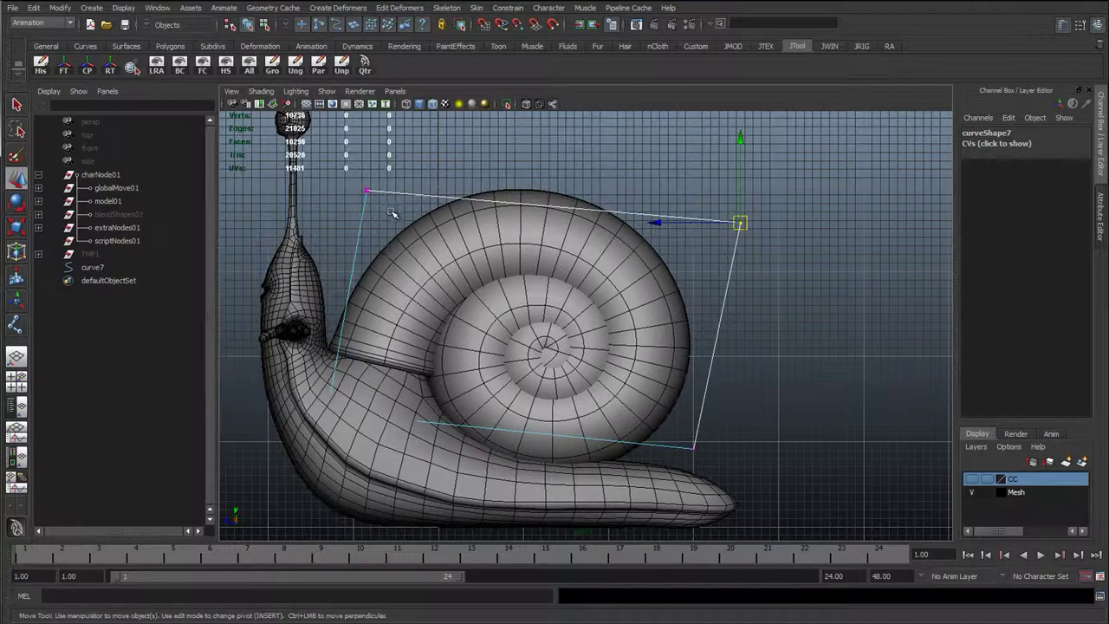
Fit the box curve's front corners to the shell, with the lower one at the front edge of the shell opening.
{"action": "left_click", "coordinate": [367, 190]}
{"action": "left_click_drag", "start_coordinate": [368, 190], "coordinate": [414, 149]}
{"action": "left_click_drag", "start_coordinate": [310, 381], "coordinate": [370, 454]}
{"action": "left_click_drag", "start_coordinate": [329, 413], "coordinate": [331, 335]}
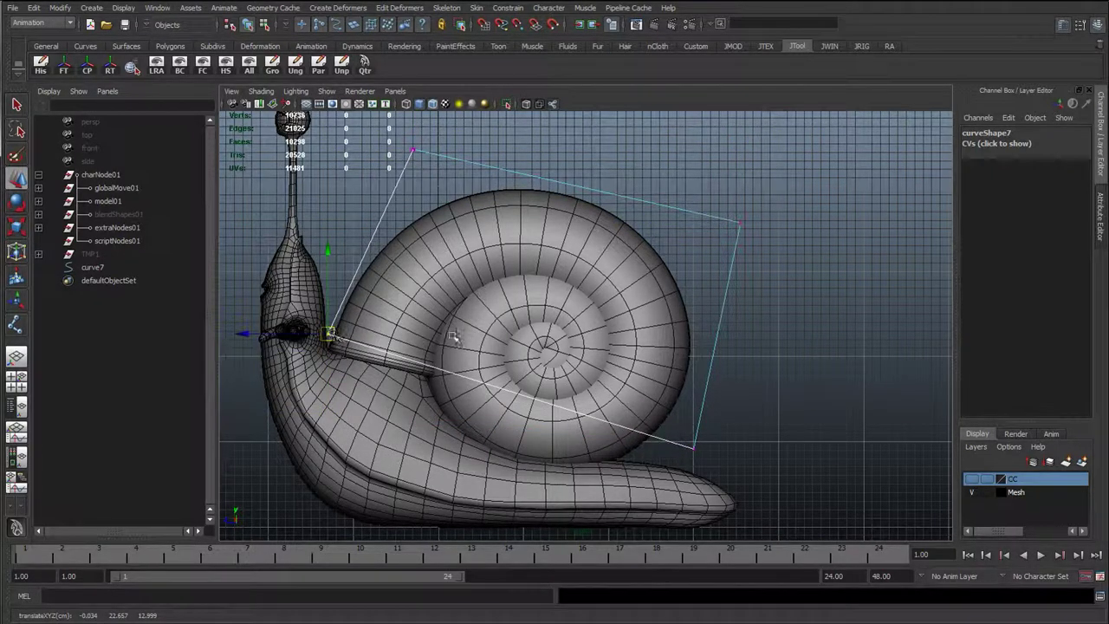
{"action": "left_click", "coordinate": [414, 151]}
{"action": "mouse_move", "coordinate": [414, 151]}
{"action": "left_mouse_down"}
{"action": "mouse_move", "coordinate": [426, 144]}
{"action": "mouse_move", "coordinate": [418, 156]}
{"action": "left_mouse_up"}
{"action": "left_click", "coordinate": [329, 334]}
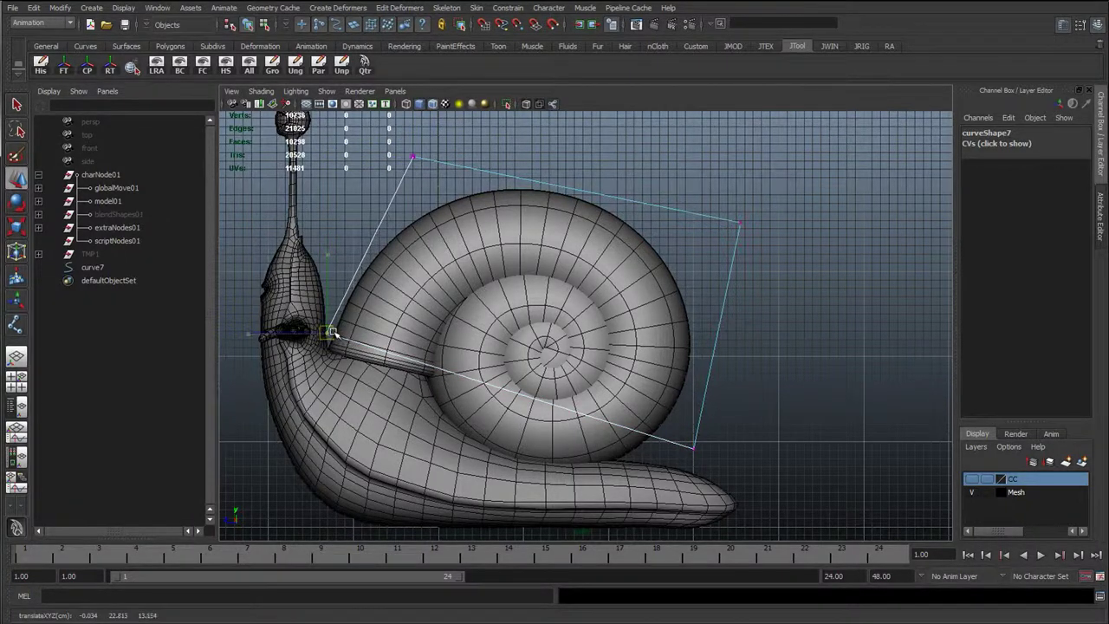
Scale the box curve's upper front and upper rear corner vertices narrower across the shell in the perspective view.
{"action": "key", "text": "space"}
{"action": "left_click_drag", "start_coordinate": [423, 307], "coordinate": [501, 180]}
{"action": "key", "text": "r"}
{"action": "left_click_drag", "start_coordinate": [503, 183], "coordinate": [585, 251], "text": "alt"}
{"action": "left_click_drag", "start_coordinate": [510, 213], "coordinate": [491, 209]}
{"action": "left_click_drag", "start_coordinate": [683, 135], "coordinate": [837, 242]}
{"action": "middle_click_drag", "start_coordinate": [819, 243], "coordinate": [782, 248], "text": "shift"}
Scale the width between the box curve's lower rear corner vertices to fit around the shell.
{"action": "left_click_drag", "start_coordinate": [782, 249], "coordinate": [545, 401], "text": "alt"}
{"action": "key", "text": "w"}
{"action": "key", "text": "r"}
{"action": "middle_click_drag", "start_coordinate": [551, 388], "coordinate": [567, 386], "text": "shift"}
{"action": "key", "text": "w"}
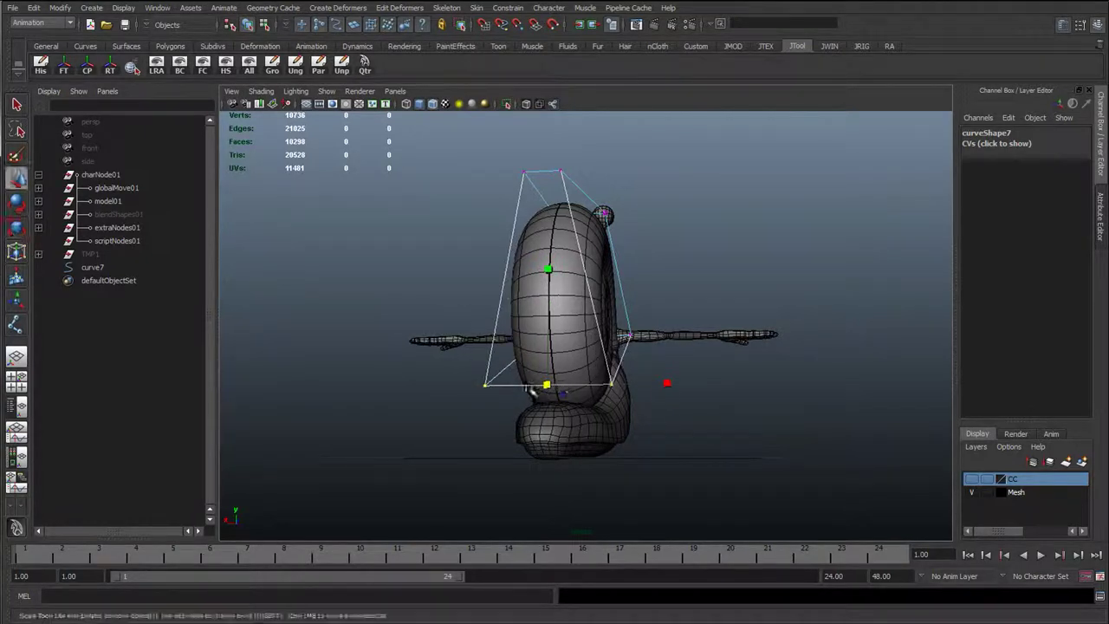
Return to object selection mode and select the reshaped box curve as a whole.
{"action": "left_click_drag", "start_coordinate": [492, 390], "coordinate": [732, 383], "text": "alt"}
{"action": "middle_click_drag", "start_coordinate": [678, 255], "coordinate": [671, 359], "text": "alt"}
{"action": "left_click", "coordinate": [264, 25]}
{"action": "left_click", "coordinate": [248, 25]}
{"action": "left_click", "coordinate": [575, 175]}
{"action": "right_click_drag", "start_coordinate": [611, 299], "coordinate": [543, 309], "text": "alt"}
{"action": "left_click_drag", "start_coordinate": [543, 308], "coordinate": [509, 407], "text": "alt"}
{"action": "left_click", "coordinate": [553, 288]}
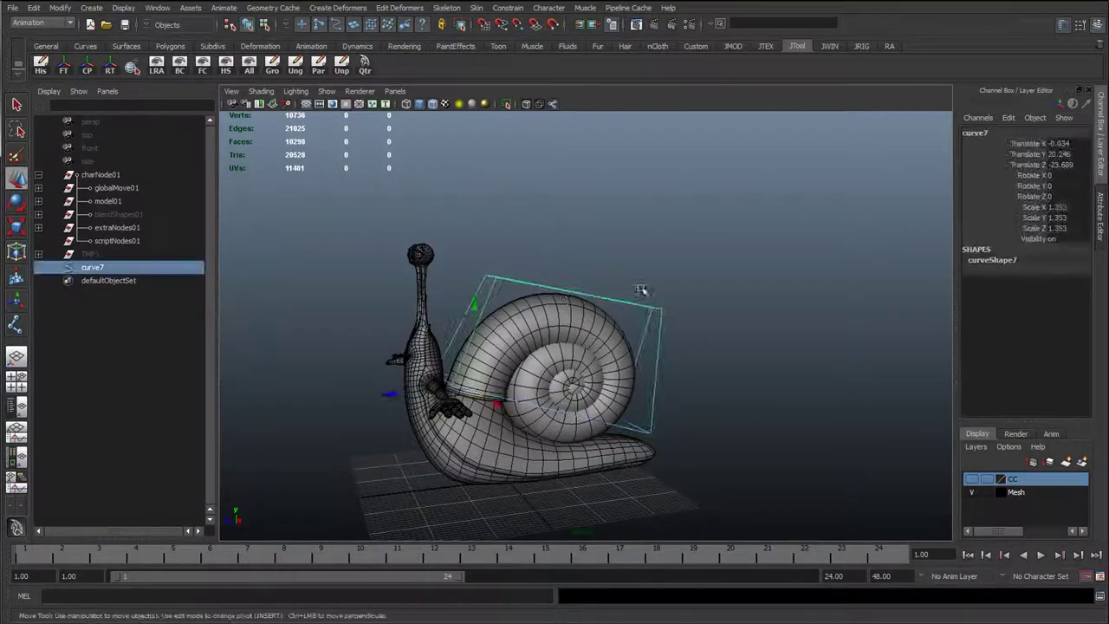
Enable drawing overrides on the box curve's shape and set its override color to yellow.
{"action": "left_click", "coordinate": [1103, 235]}
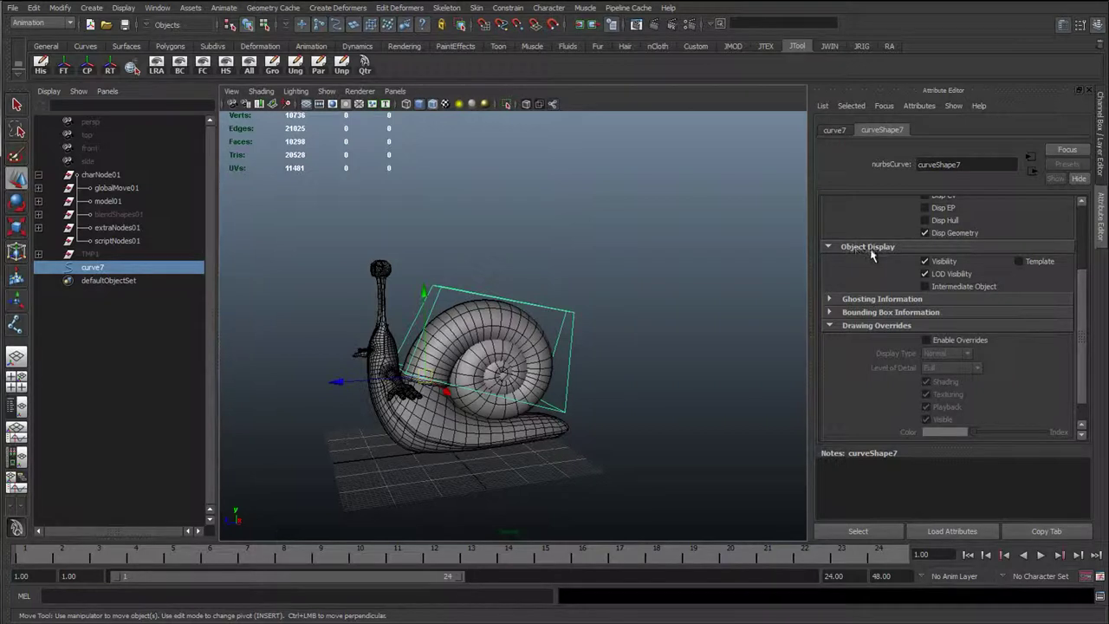
{"action": "left_click", "coordinate": [927, 340]}
{"action": "left_click_drag", "start_coordinate": [985, 433], "coordinate": [1012, 435]}
{"action": "left_click", "coordinate": [727, 346]}
{"action": "right_click_drag", "start_coordinate": [727, 345], "coordinate": [743, 370], "text": "alt"}
{"action": "left_click", "coordinate": [1101, 177]}
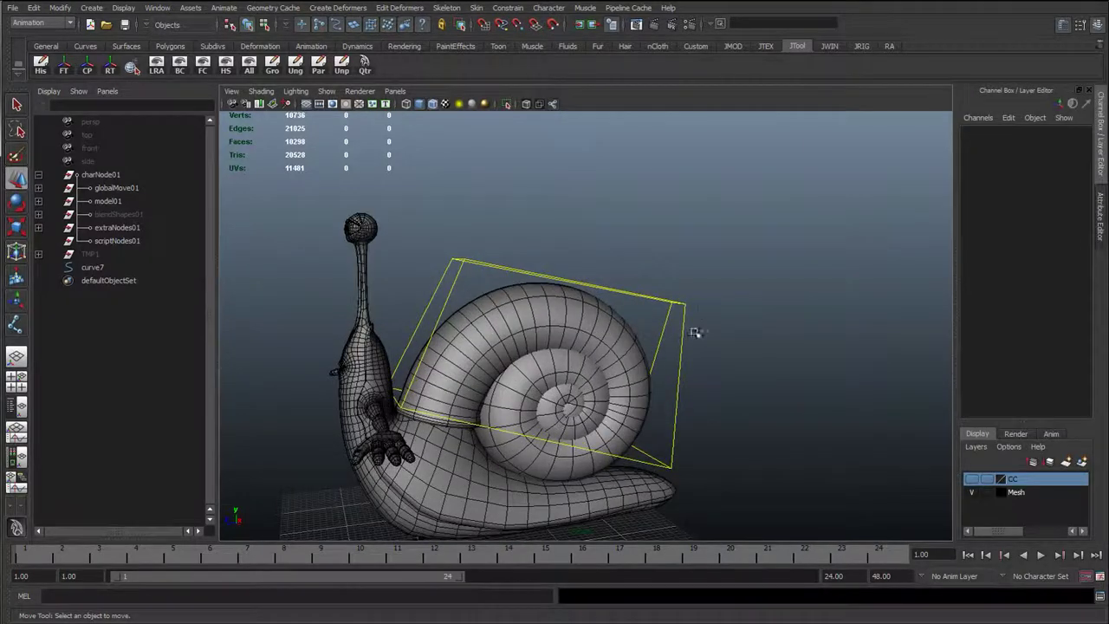
Make all object types visible in the perspective view so the rig's joints are displayed with the shell and box curve.
{"action": "left_click_drag", "start_coordinate": [696, 343], "coordinate": [661, 311], "text": "alt"}
{"action": "left_click", "coordinate": [786, 295]}
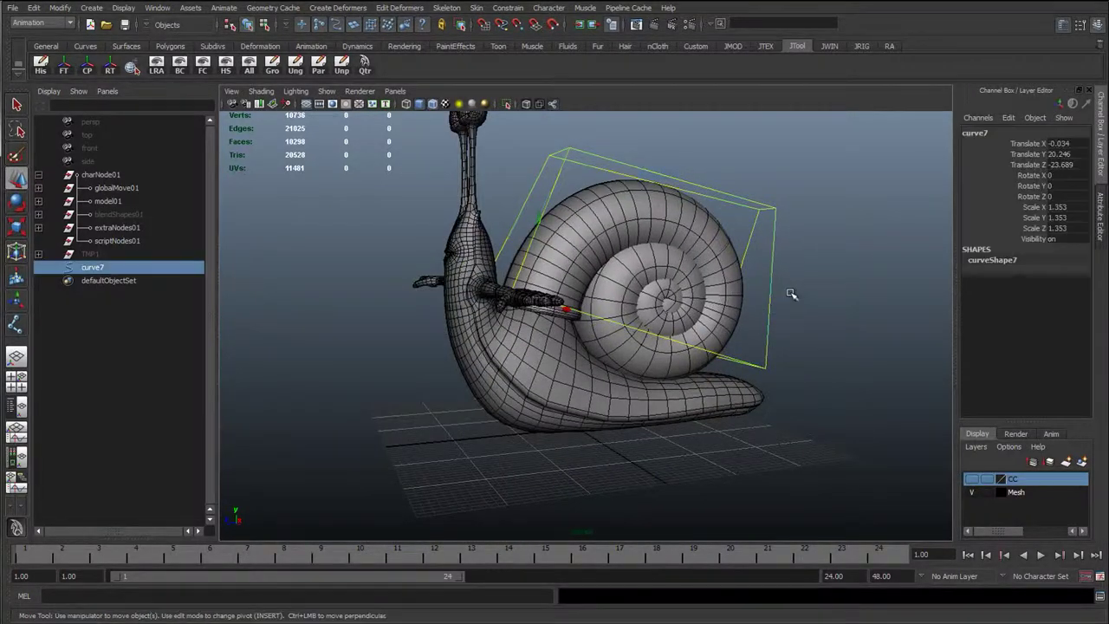
{"action": "left_click_drag", "start_coordinate": [786, 295], "coordinate": [742, 357], "text": "alt"}
{"action": "left_click", "coordinate": [326, 91]}
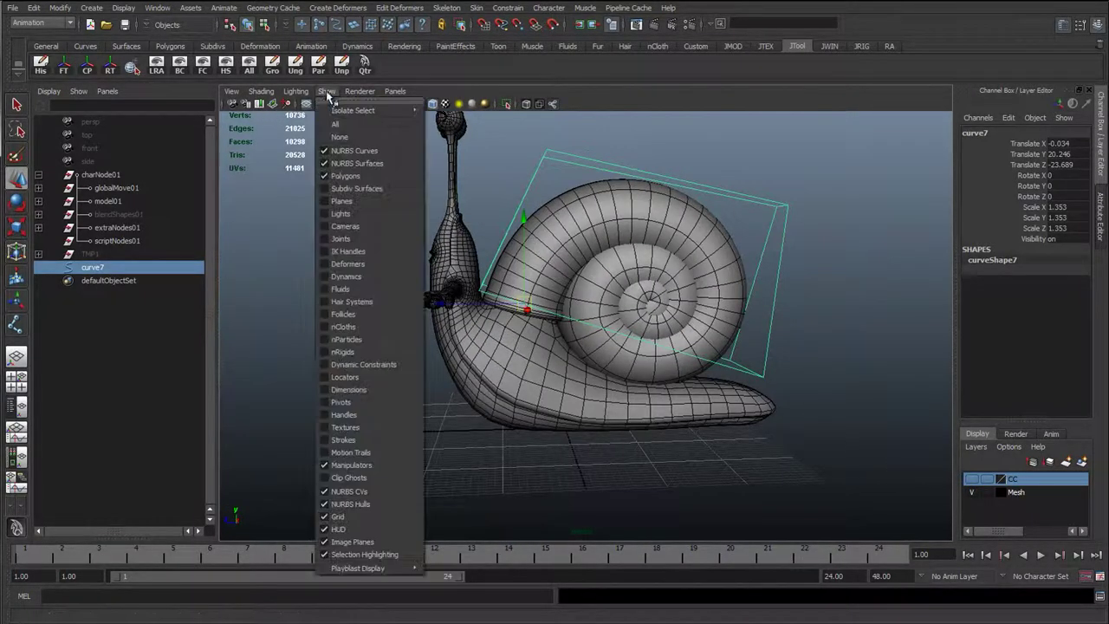
{"action": "left_click", "coordinate": [339, 118]}
{"action": "left_click", "coordinate": [343, 295]}
{"action": "scroll", "coordinate": [683, 432], "scroll_direction": "up", "scroll_amount": 2}
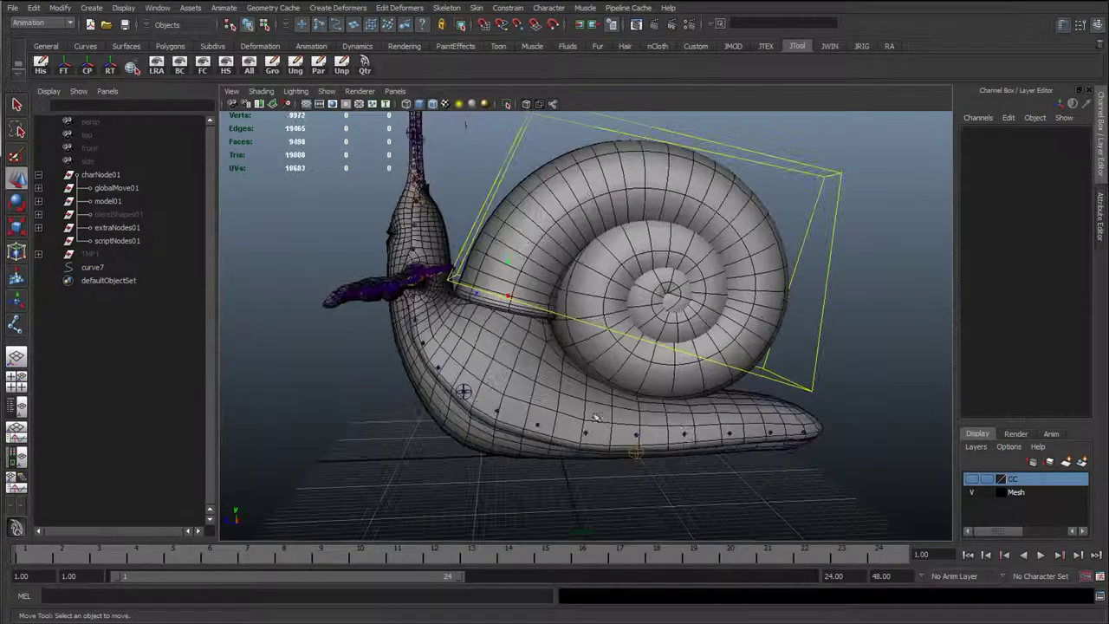
Check the joints around the shell with the Mesh layer temporarily hidden.
{"action": "left_click", "coordinate": [970, 492]}
{"action": "left_click_drag", "start_coordinate": [727, 453], "coordinate": [559, 336], "text": "alt"}
{"action": "left_click", "coordinate": [544, 198]}
{"action": "left_click", "coordinate": [971, 491]}
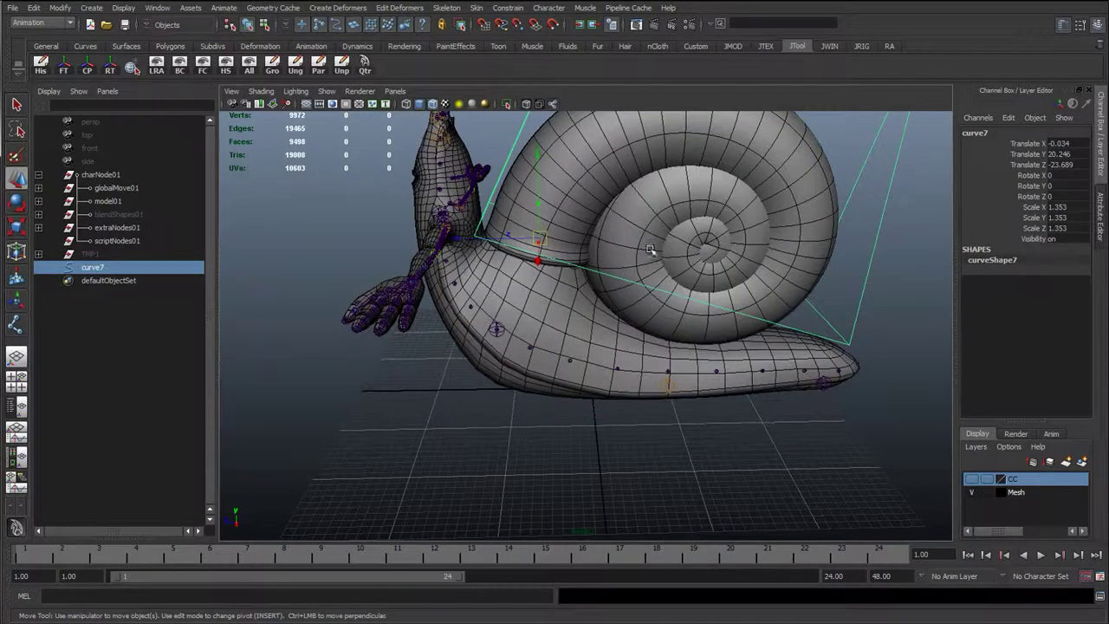
Hide the Mesh layer and display the box curve's local rotation axes.
{"action": "middle_click_drag", "start_coordinate": [642, 235], "coordinate": [619, 317], "text": "alt"}
{"action": "left_click", "coordinate": [651, 254]}
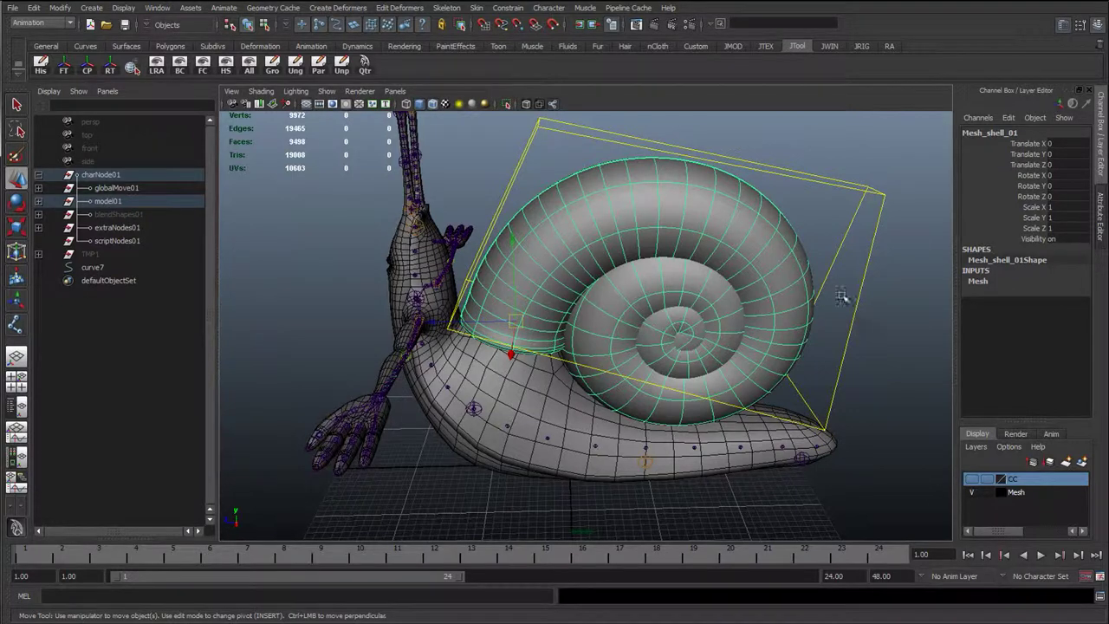
{"action": "left_click", "coordinate": [860, 314]}
{"action": "left_click", "coordinate": [972, 492]}
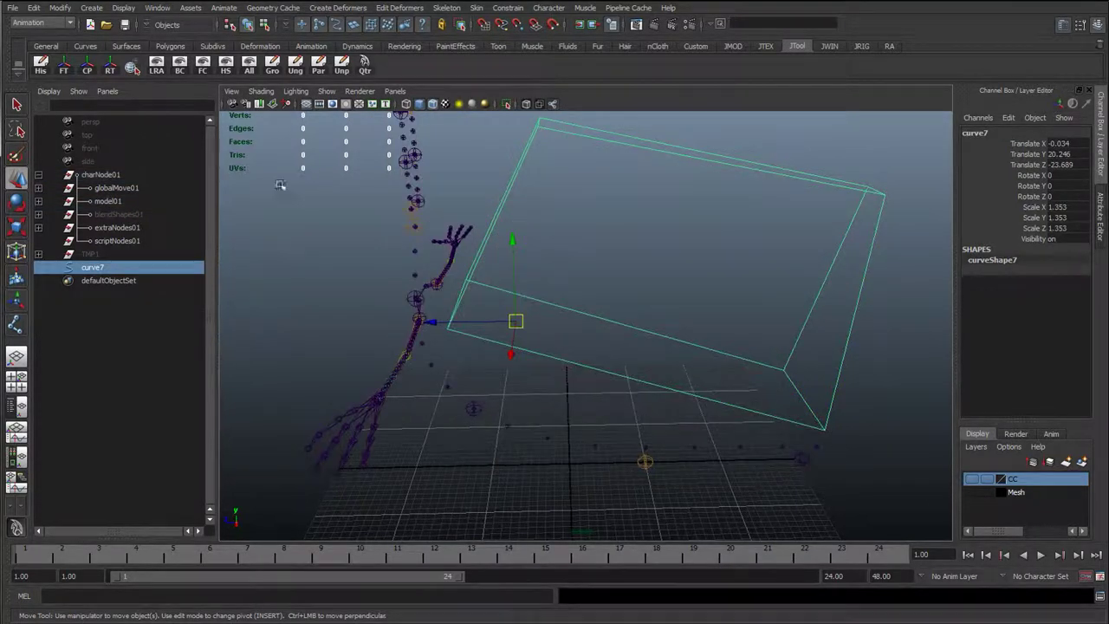
{"action": "left_click", "coordinate": [354, 322]}
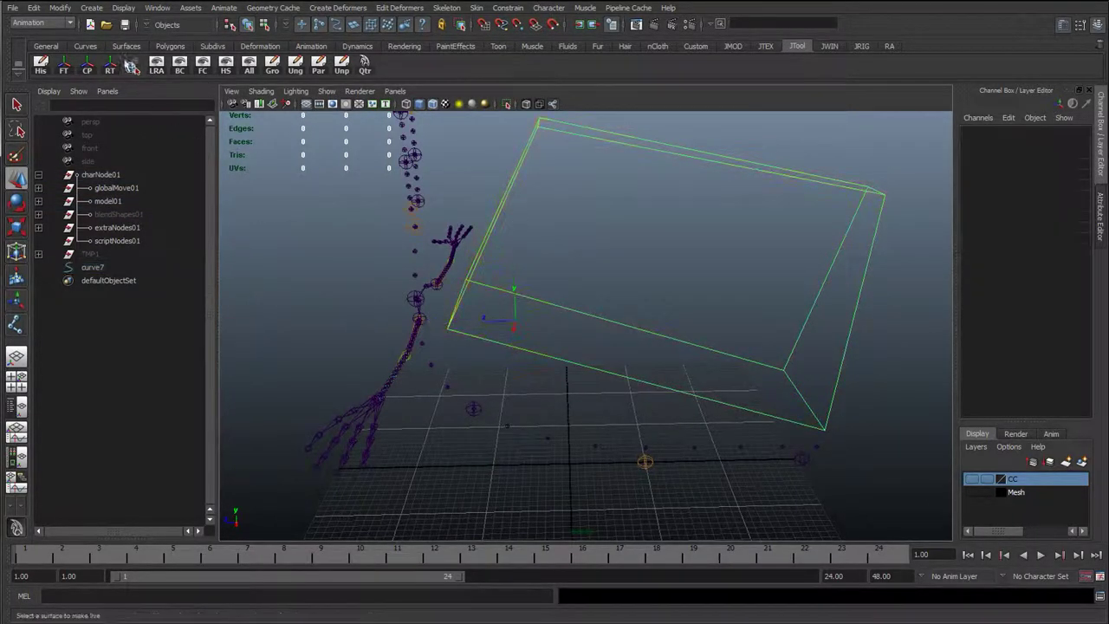
Create a single joint and snap it to the box curve's pivot.
{"action": "left_click", "coordinate": [858, 50]}
{"action": "left_click", "coordinate": [134, 68]}
{"action": "middle_click_drag", "start_coordinate": [537, 459], "coordinate": [639, 407], "text": "alt"}
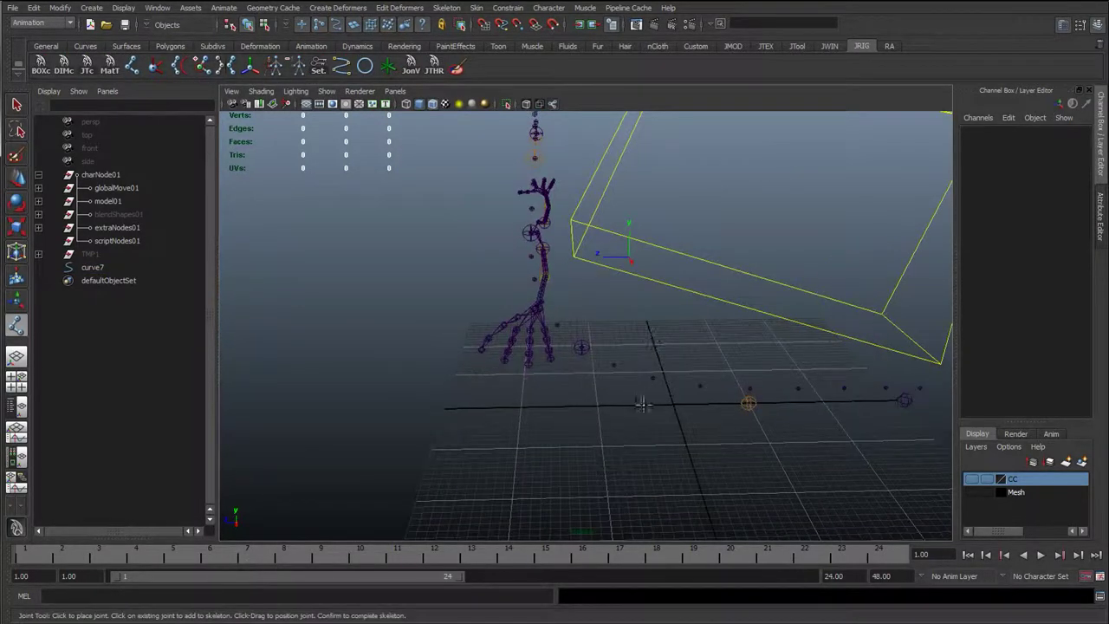
{"action": "left_click", "coordinate": [582, 406]}
{"action": "key", "text": "w"}
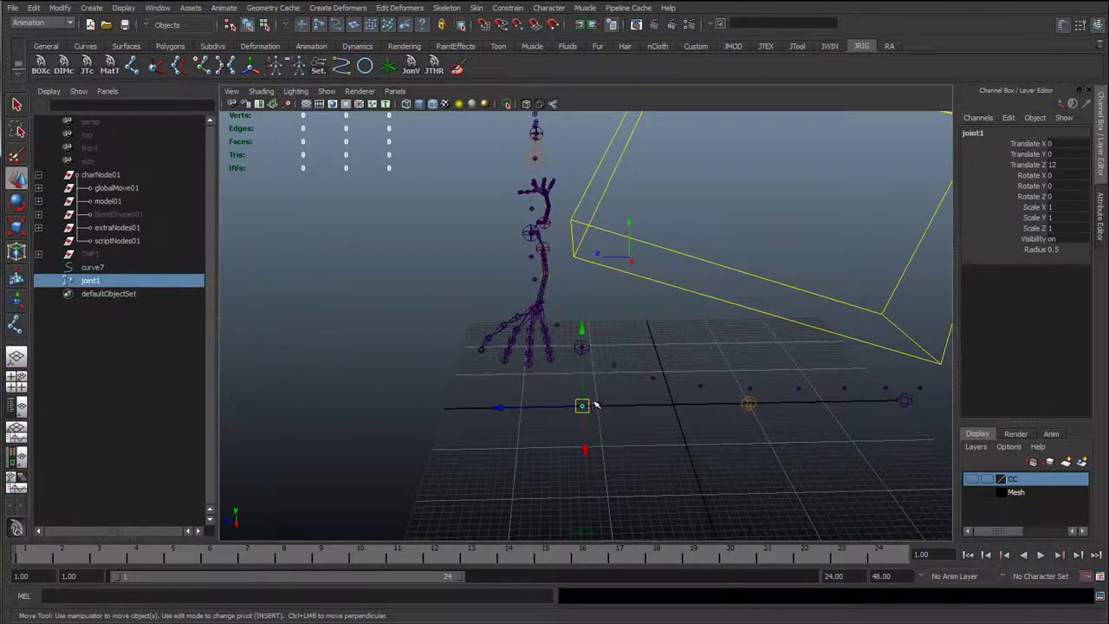
{"action": "middle_click_drag", "start_coordinate": [626, 257], "coordinate": [582, 275]}
Set the new shell joint's radius to 8.
{"action": "double_click", "coordinate": [1055, 249]}
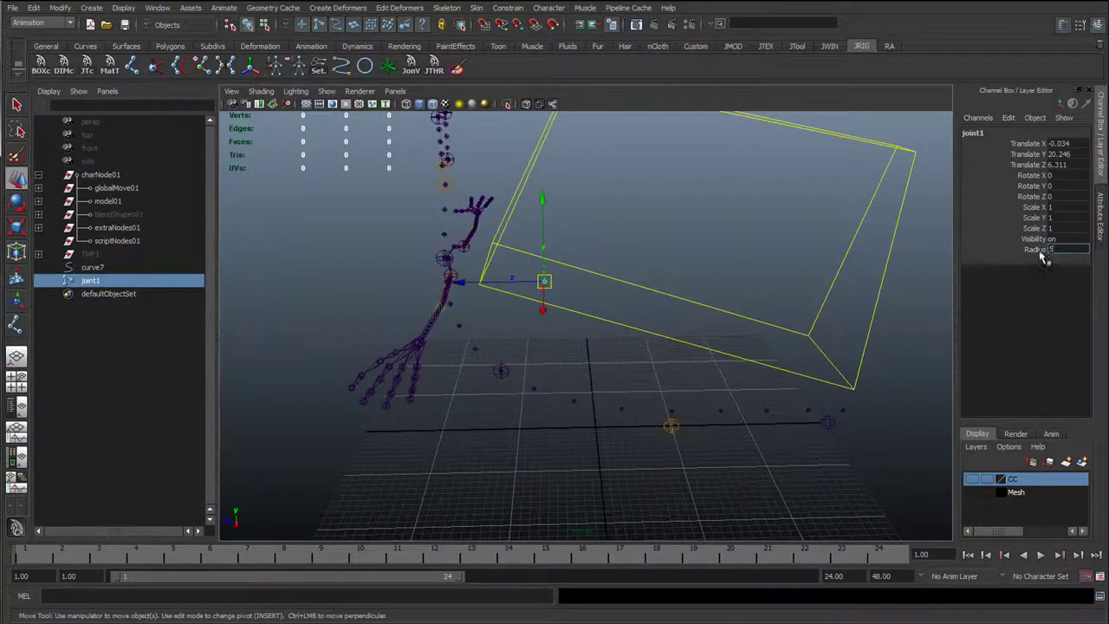
{"action": "key", "text": "Return"}
{"action": "double_click", "coordinate": [1055, 250]}
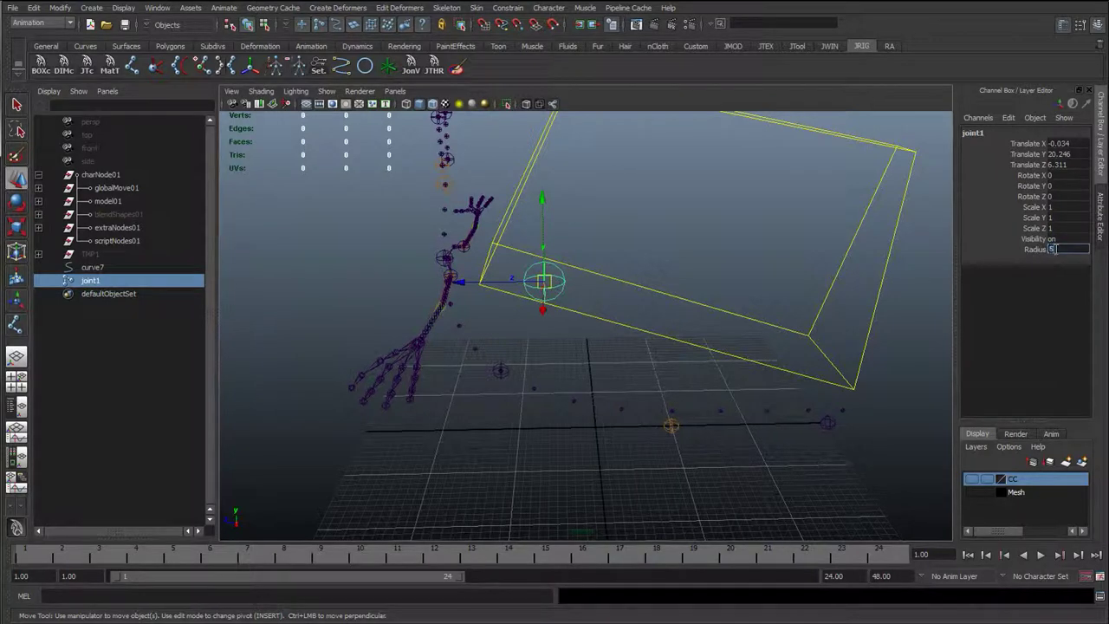
{"action": "type", "text": "8"}
{"action": "key", "text": "Return"}
{"action": "left_click_drag", "start_coordinate": [698, 294], "coordinate": [616, 300], "text": "alt"}
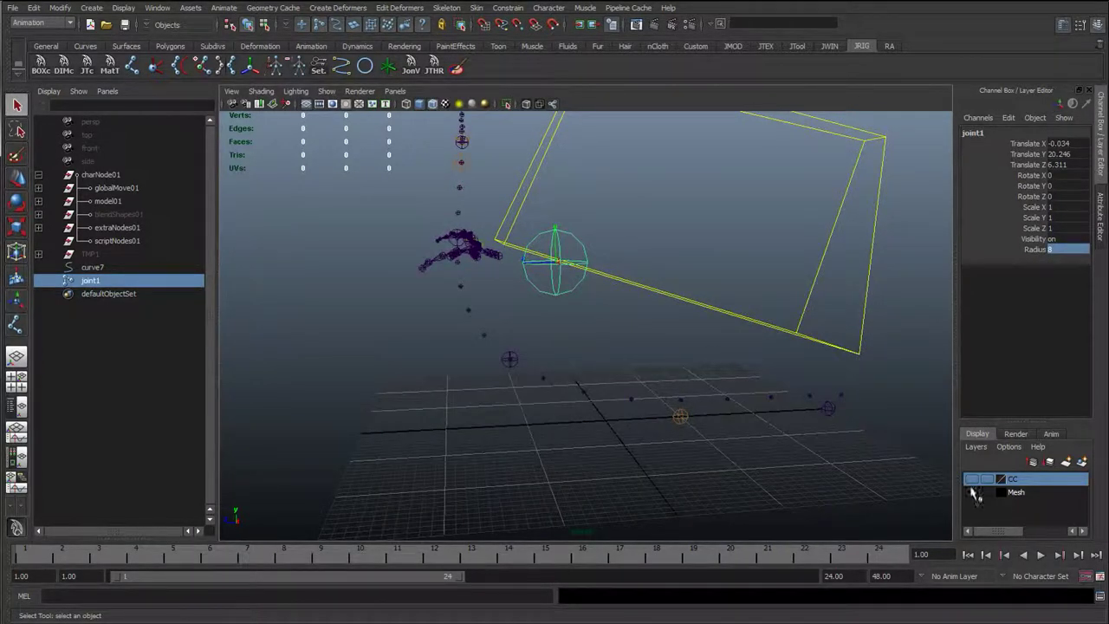
Show the Mesh layer again and inspect the new joint's placement at the shell opening.
{"action": "left_click", "coordinate": [972, 492]}
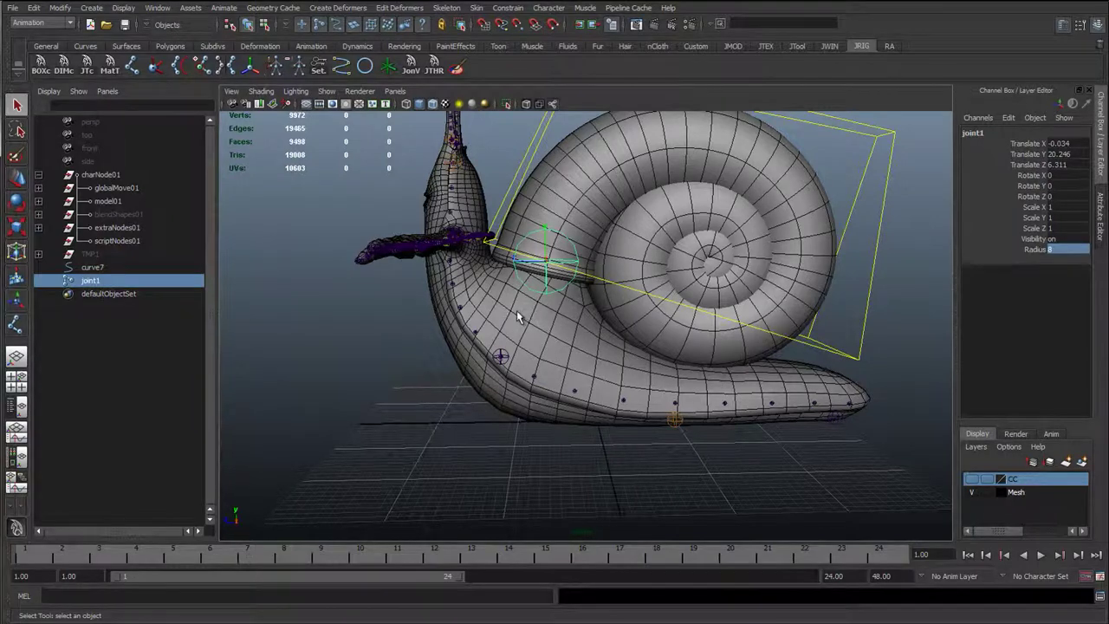
{"action": "scroll", "coordinate": [546, 333], "scroll_direction": "up", "scroll_amount": 2}
{"action": "scroll", "coordinate": [545, 331], "scroll_direction": "up", "scroll_amount": 2}
{"action": "key", "text": "w"}
{"action": "left_click_drag", "start_coordinate": [545, 341], "coordinate": [532, 365], "text": "alt"}
{"action": "scroll", "coordinate": [510, 341], "scroll_direction": "up", "scroll_amount": 2}
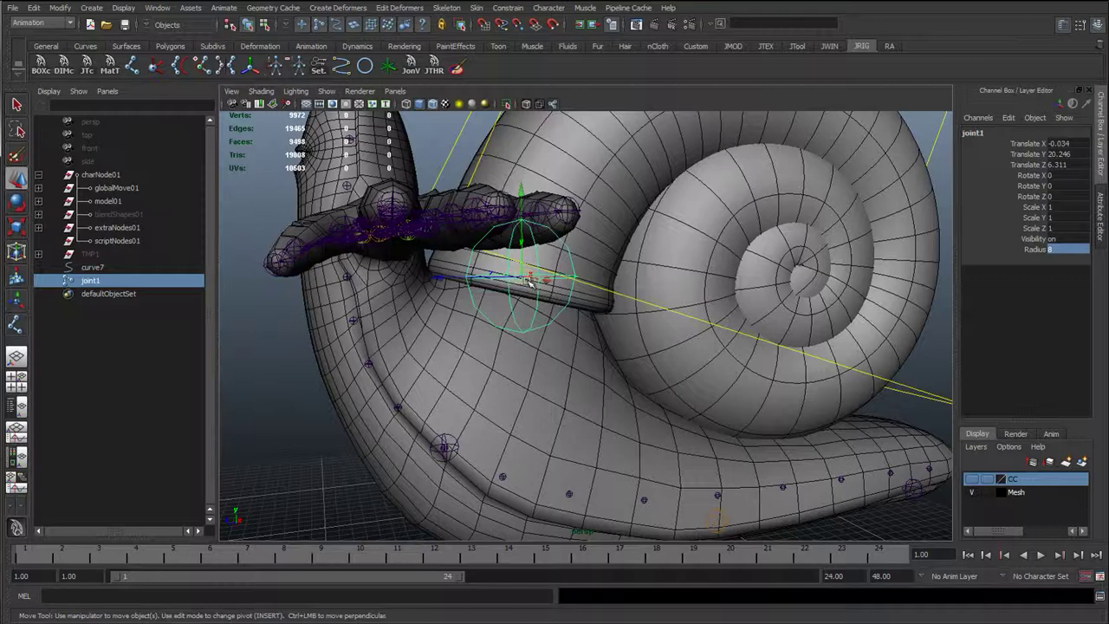
{"action": "left_click", "coordinate": [1033, 249]}
{"action": "left_click_drag", "start_coordinate": [667, 390], "coordinate": [533, 277], "text": "alt"}
{"action": "left_click_drag", "start_coordinate": [555, 386], "coordinate": [457, 282], "text": "alt"}
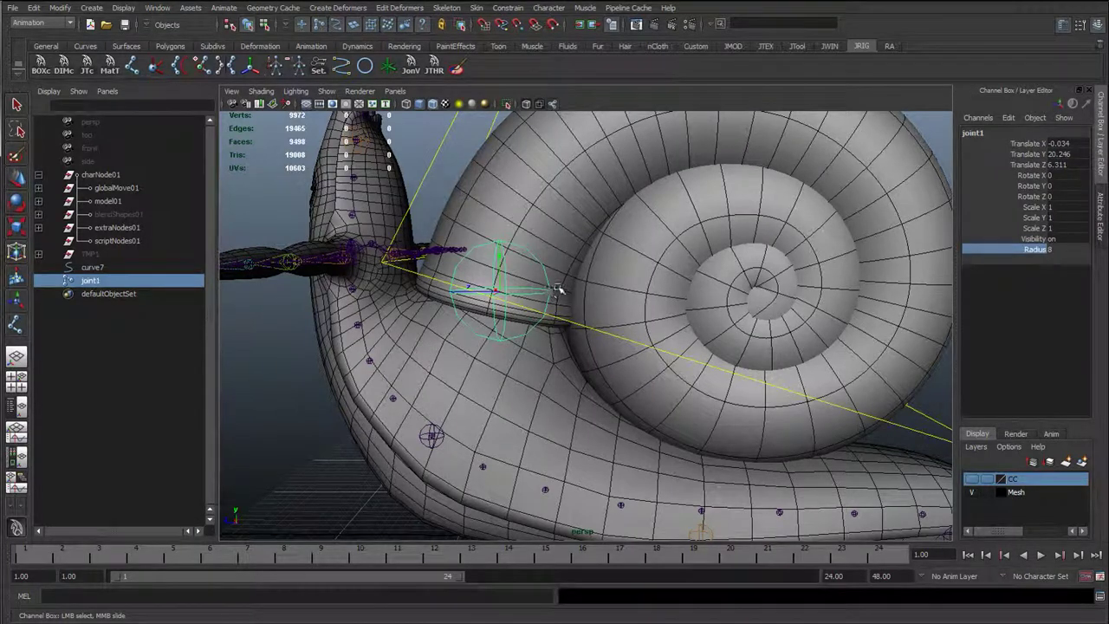
Inspect the box curve and joint around the shell opening, toggling the Mesh layer's visibility.
{"action": "left_click_drag", "start_coordinate": [564, 289], "coordinate": [501, 231], "text": "alt"}
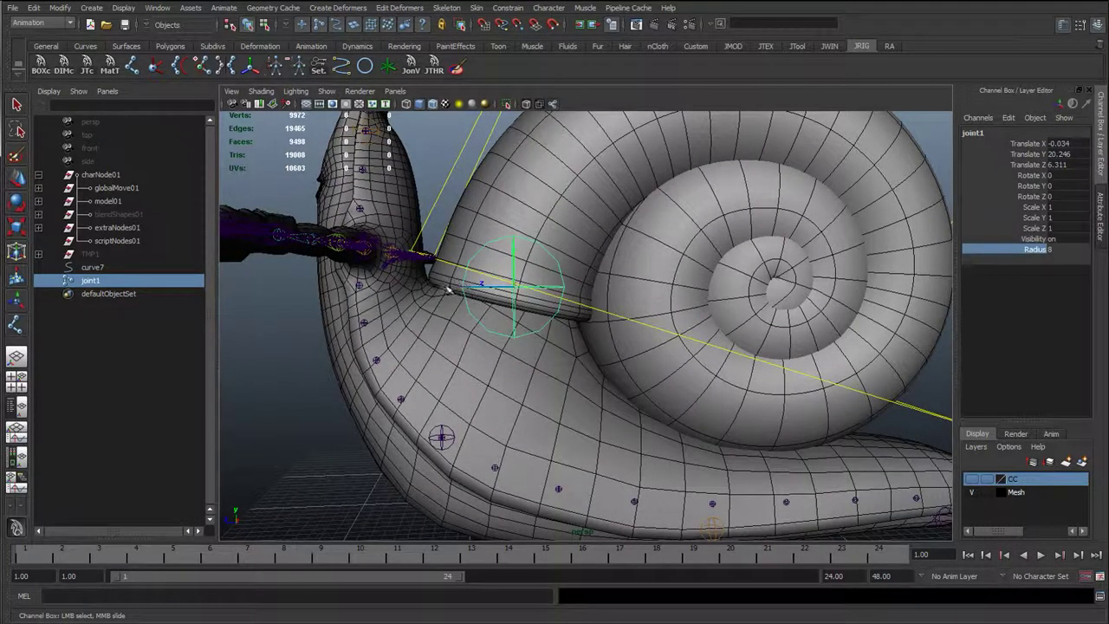
{"action": "left_click_drag", "start_coordinate": [562, 312], "coordinate": [817, 332], "text": "alt"}
{"action": "left_click", "coordinate": [875, 317]}
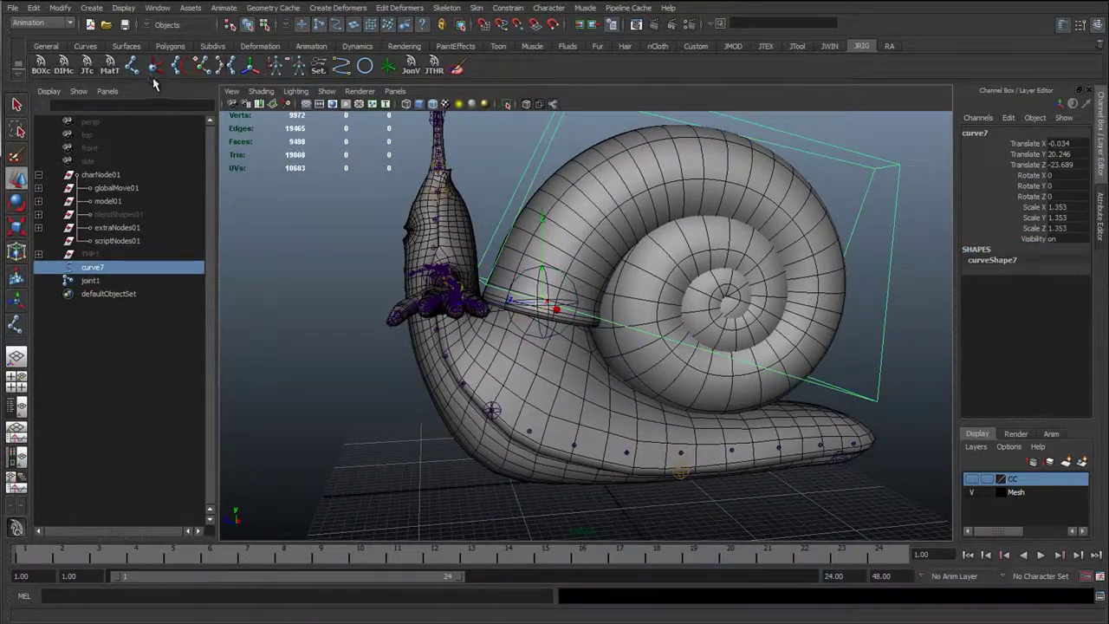
{"action": "left_click", "coordinate": [793, 47]}
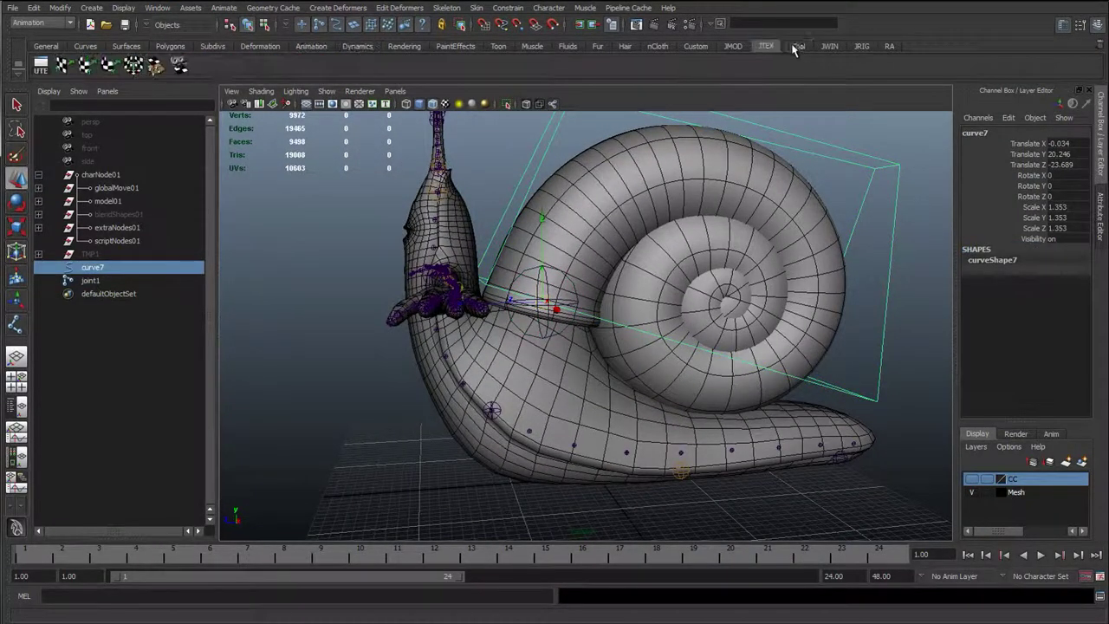
{"action": "key", "text": "f"}
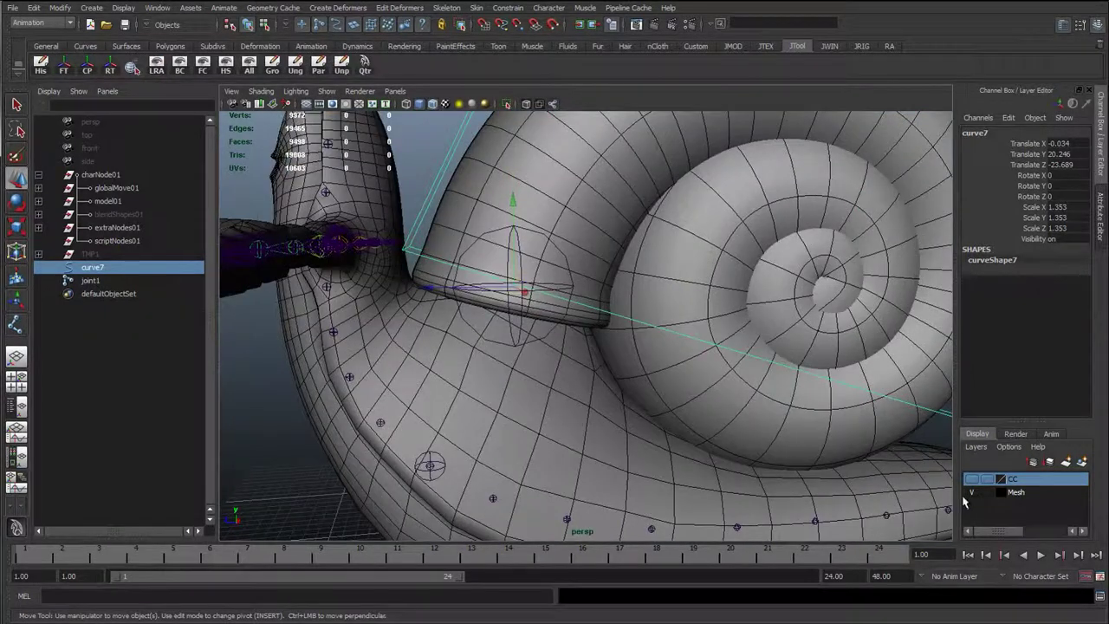
{"action": "left_click", "coordinate": [972, 492]}
{"action": "left_click", "coordinate": [973, 492]}
Rename the joint at the shell opening to jtBn_shellBase_01.
{"action": "key", "text": "q"}
{"action": "left_click", "coordinate": [517, 246]}
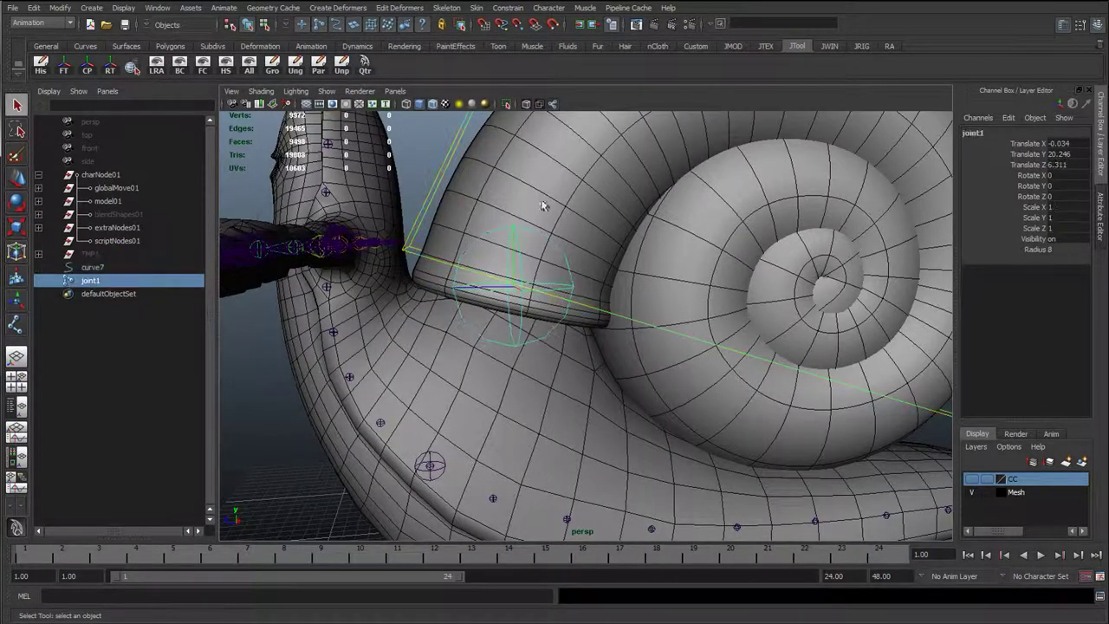
{"action": "double_click", "coordinate": [973, 134]}
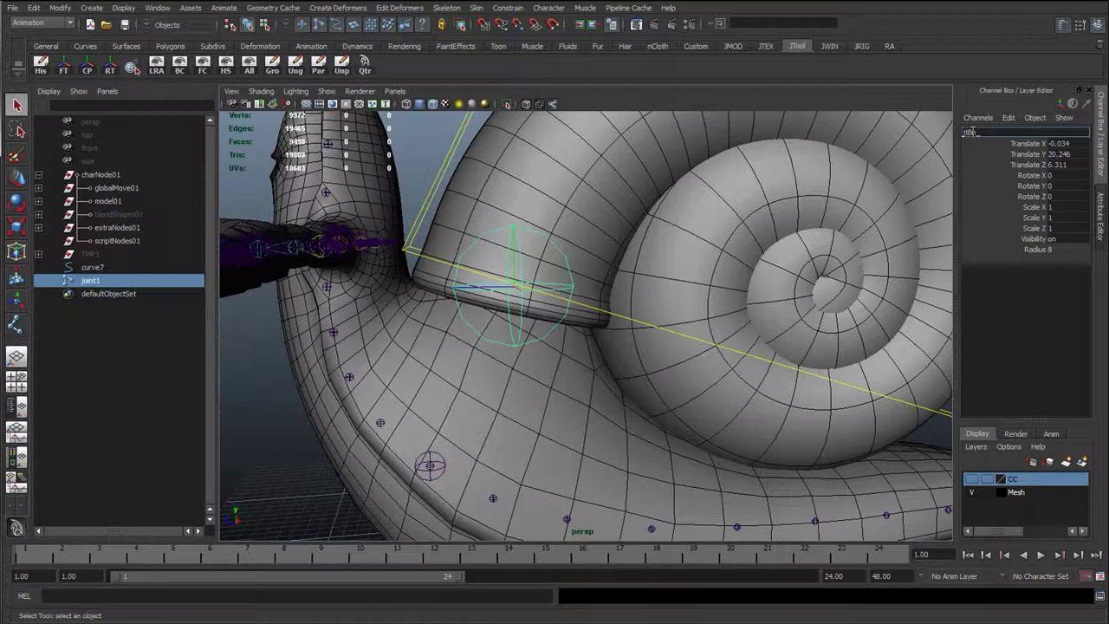
{"action": "type", "text": "jtBn_shellBase_01"}
{"action": "key", "text": "Return"}
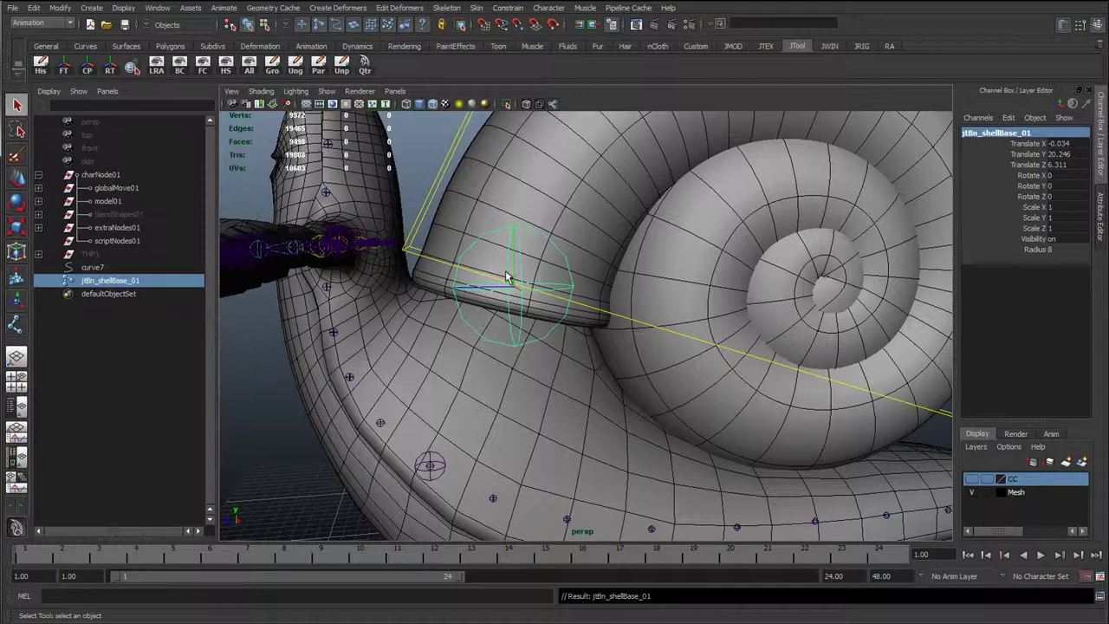
Examine the placement of jtBn_shellBase_01 relative to the shell opening and body joints from several angles.
{"action": "left_click", "coordinate": [249, 361]}
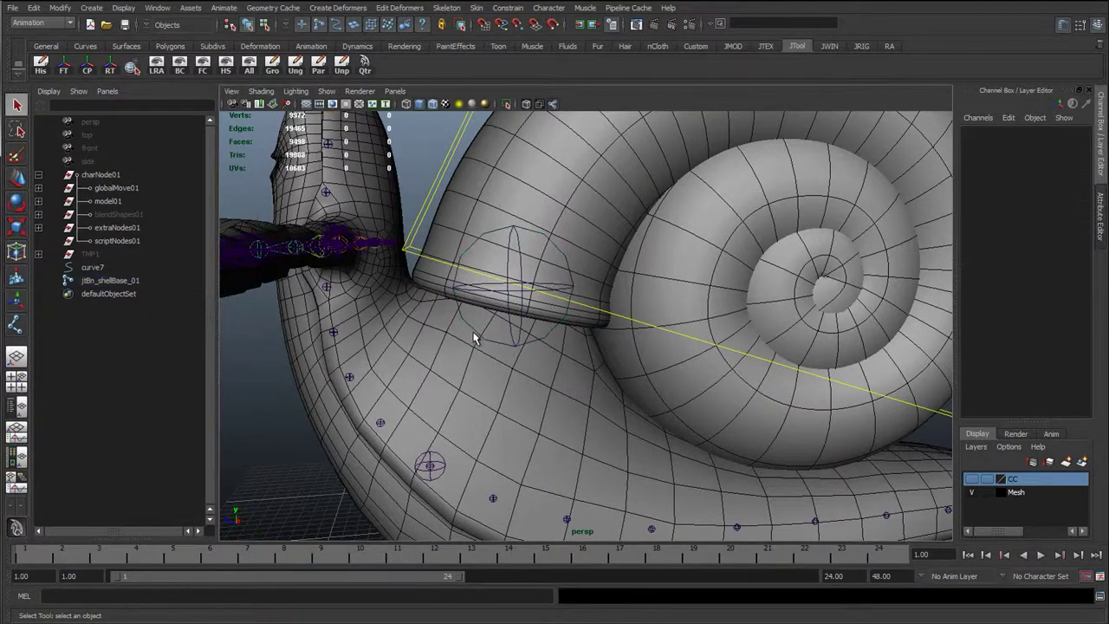
{"action": "left_click", "coordinate": [518, 263]}
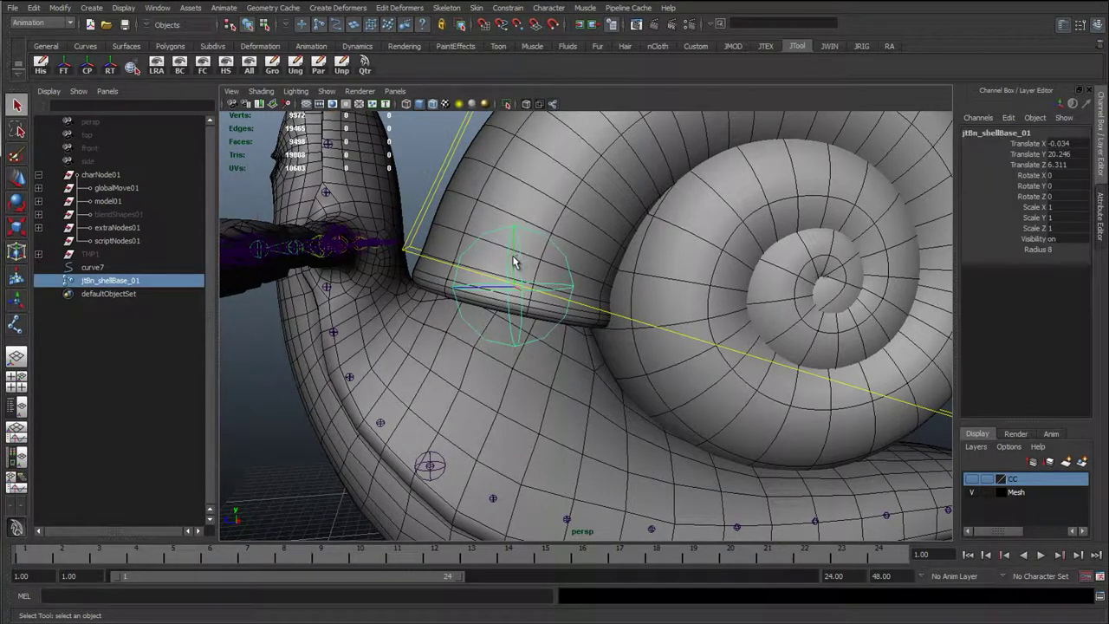
{"action": "key", "text": "w"}
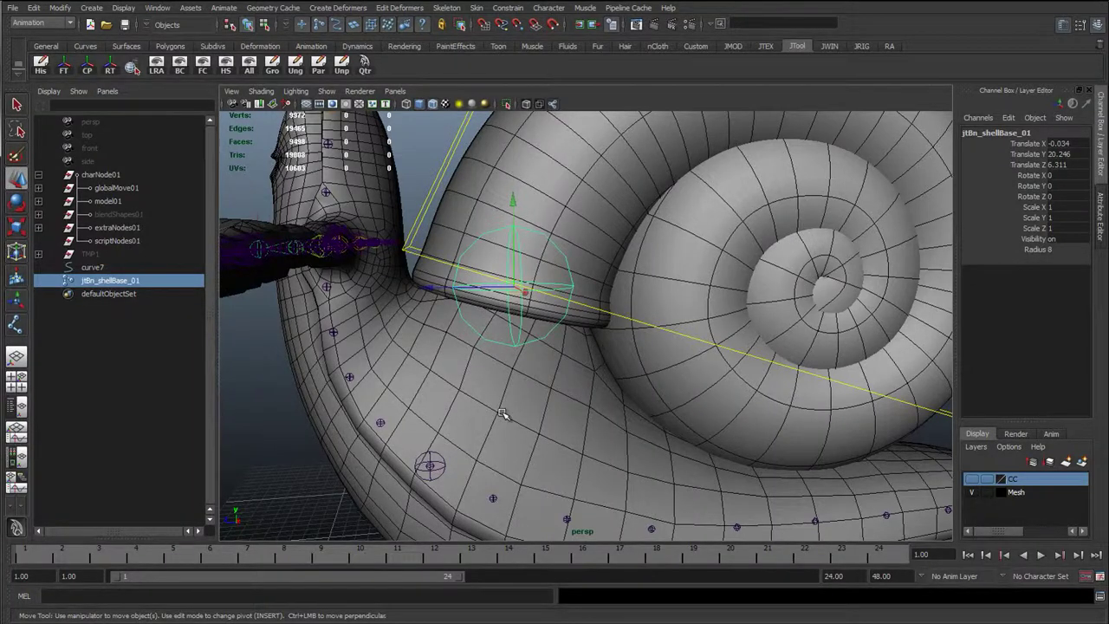
{"action": "middle_click_drag", "start_coordinate": [503, 414], "coordinate": [498, 315], "text": "alt"}
{"action": "left_click_drag", "start_coordinate": [498, 314], "coordinate": [427, 341], "text": "alt"}
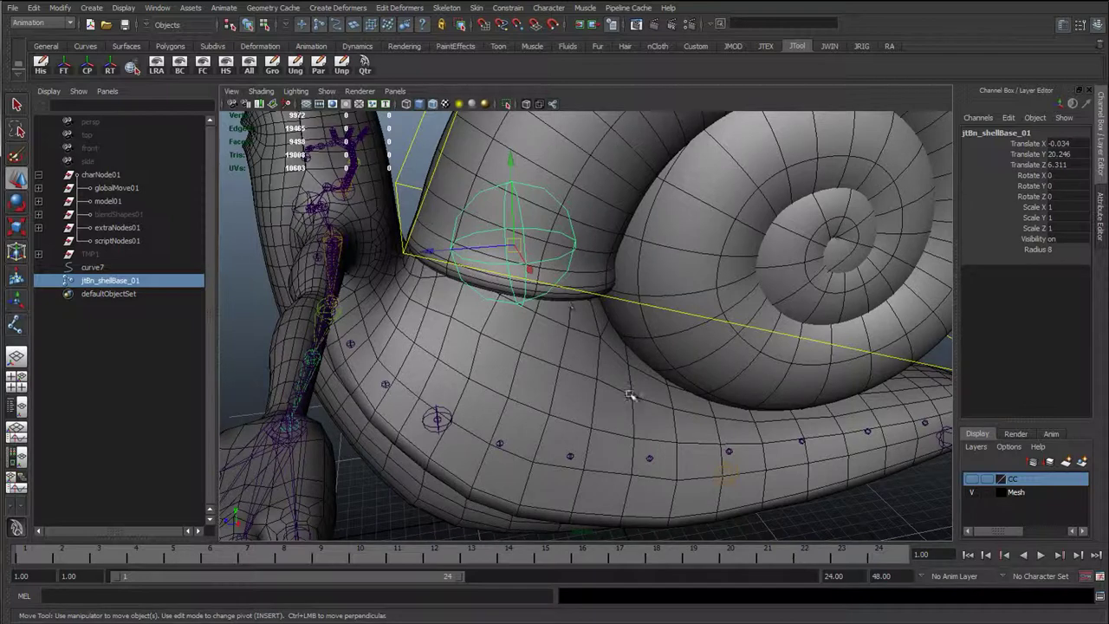
{"action": "left_click_drag", "start_coordinate": [610, 374], "coordinate": [413, 227], "text": "alt"}
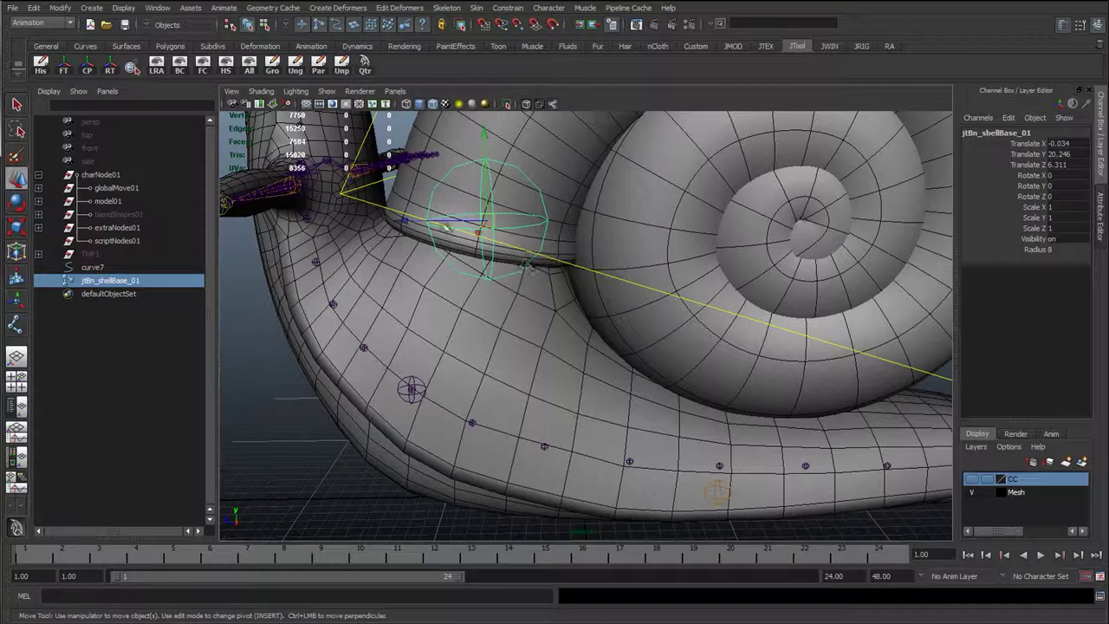
{"action": "right_click_drag", "start_coordinate": [484, 378], "coordinate": [334, 262], "text": "alt"}
{"action": "left_click_drag", "start_coordinate": [334, 263], "coordinate": [525, 302], "text": "alt"}
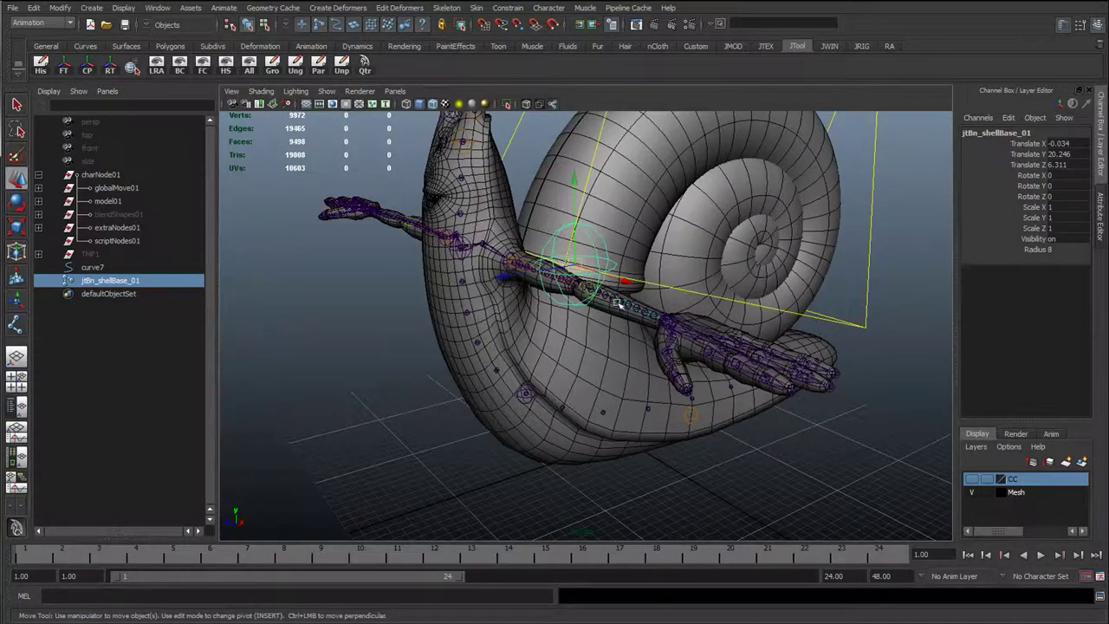
{"action": "scroll", "coordinate": [580, 363], "scroll_direction": "up", "scroll_amount": 5}
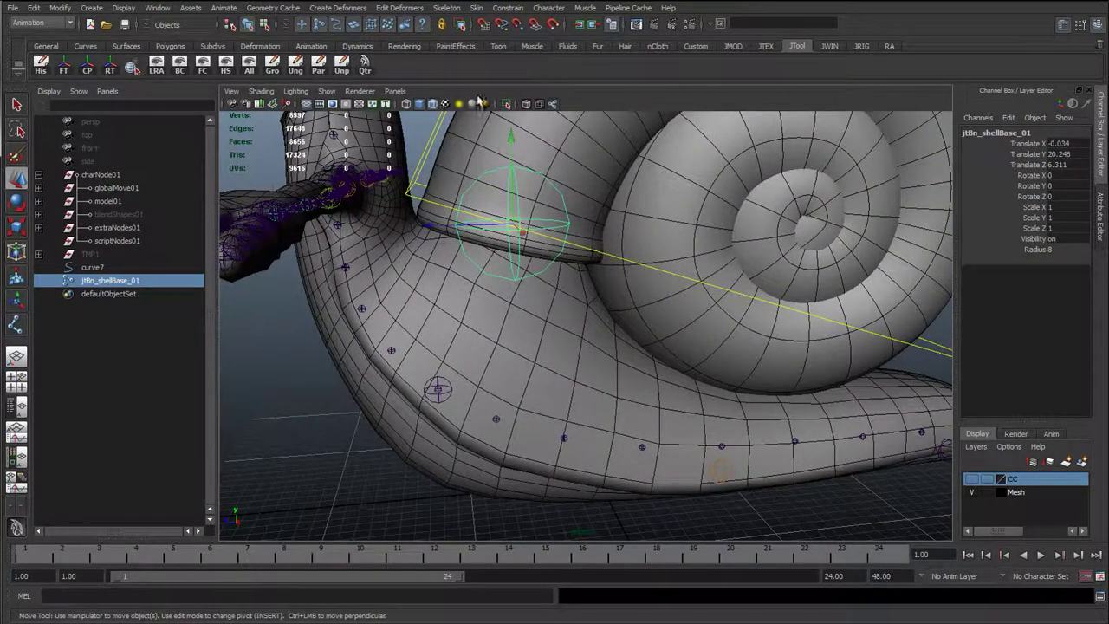
{"action": "left_click_drag", "start_coordinate": [629, 291], "coordinate": [426, 230], "text": "alt"}
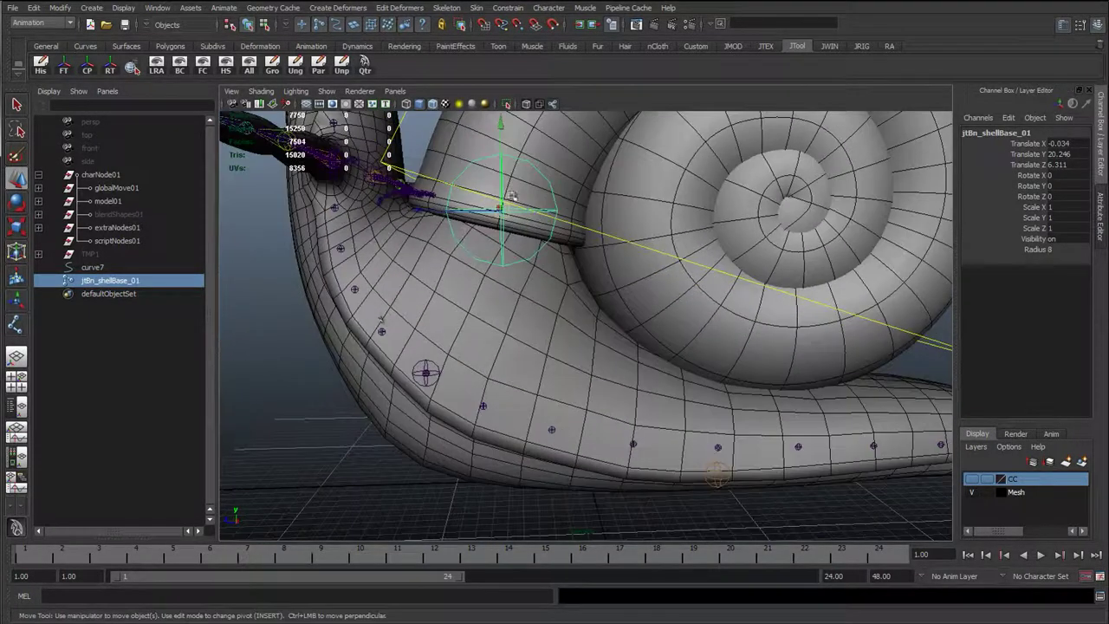
{"action": "left_click_drag", "start_coordinate": [581, 347], "coordinate": [576, 343], "text": "alt"}
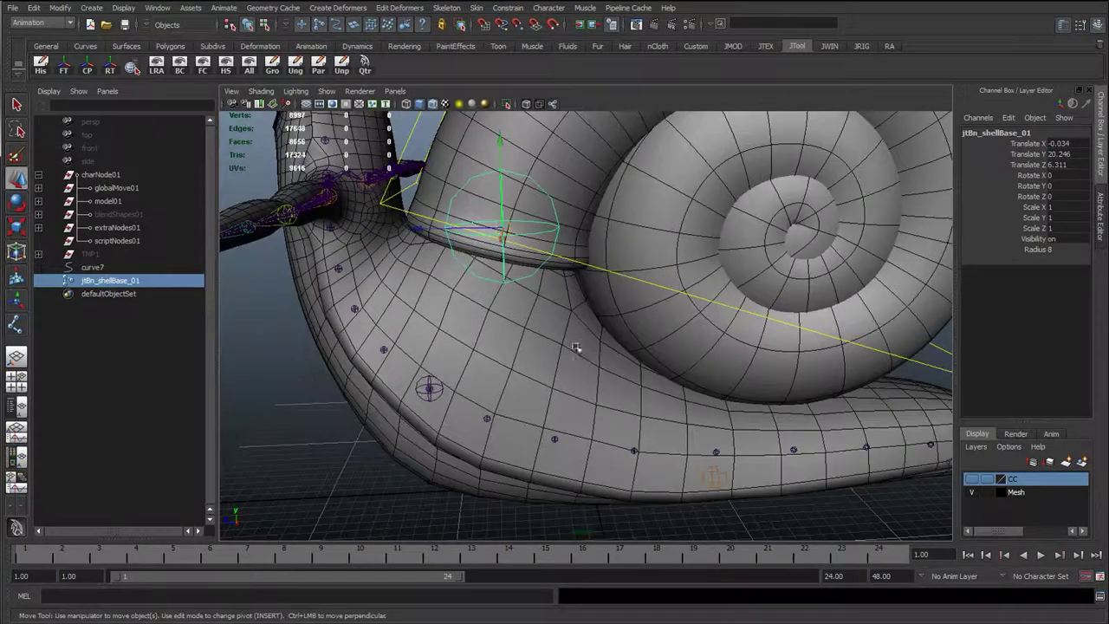
{"action": "left_click_drag", "start_coordinate": [547, 275], "coordinate": [458, 346], "text": "alt"}
{"action": "left_click_drag", "start_coordinate": [598, 396], "coordinate": [463, 302], "text": "alt"}
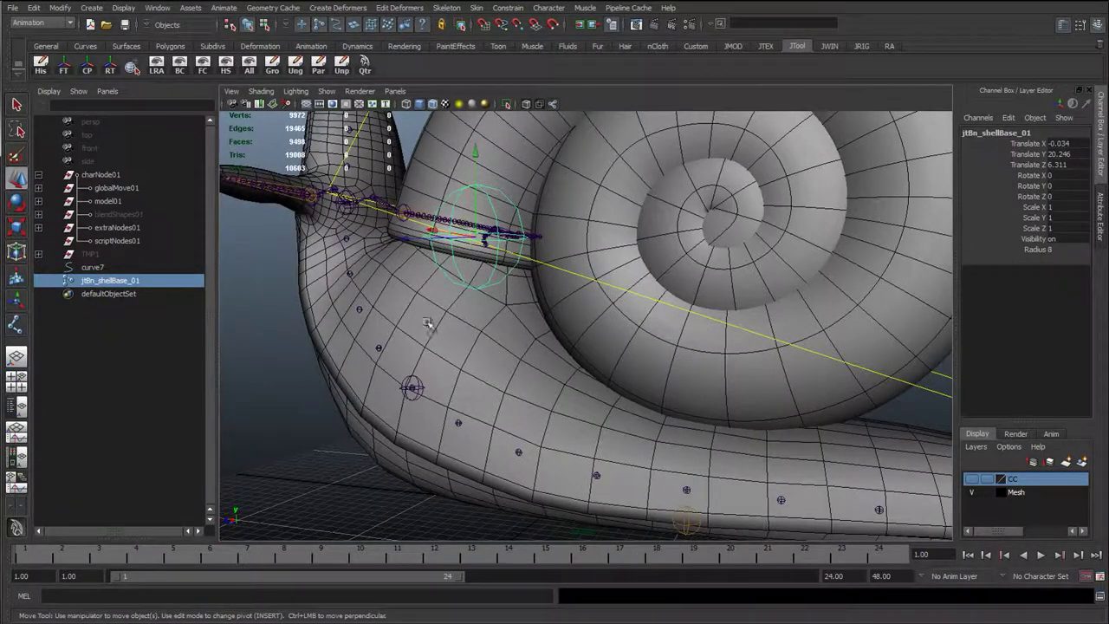
{"action": "left_click_drag", "start_coordinate": [472, 289], "coordinate": [401, 342], "text": "alt"}
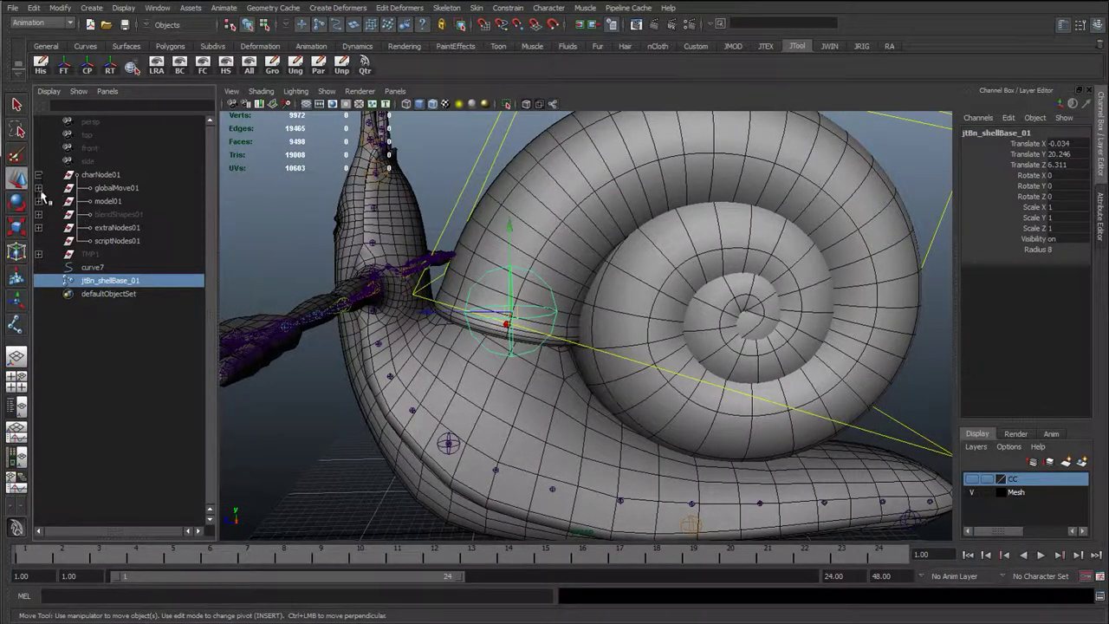
Parent jtBn_shellBase_01 under the jointsBn01 group inside globalMove01 and joints01.
{"action": "left_click", "coordinate": [38, 188]}
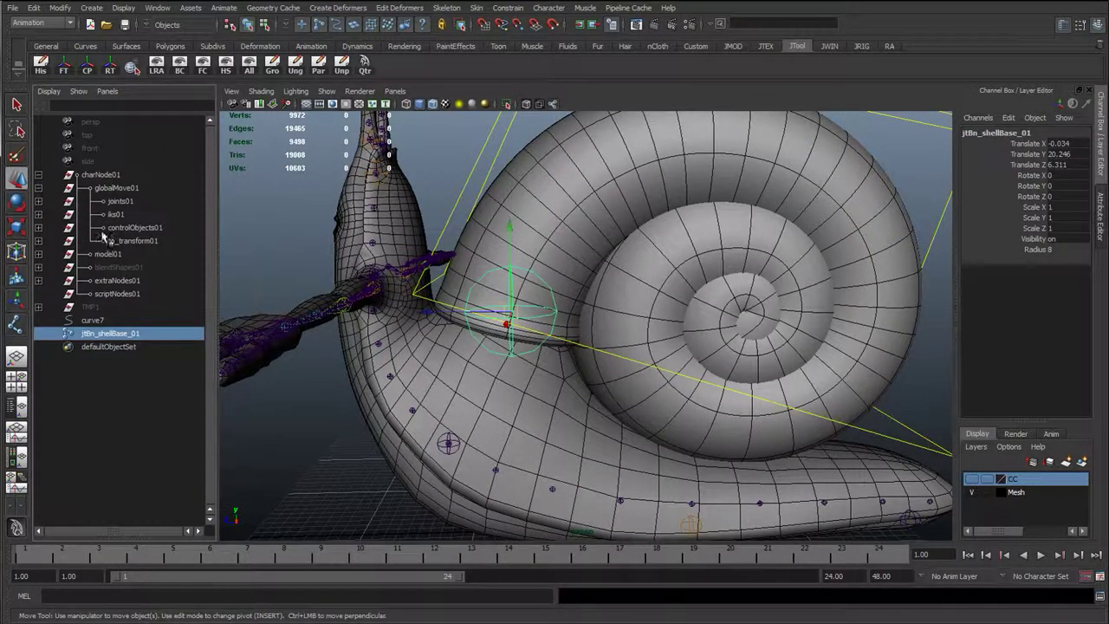
{"action": "left_click", "coordinate": [39, 201]}
{"action": "middle_click_drag", "start_coordinate": [124, 376], "coordinate": [149, 219]}
{"action": "left_click", "coordinate": [143, 215]}
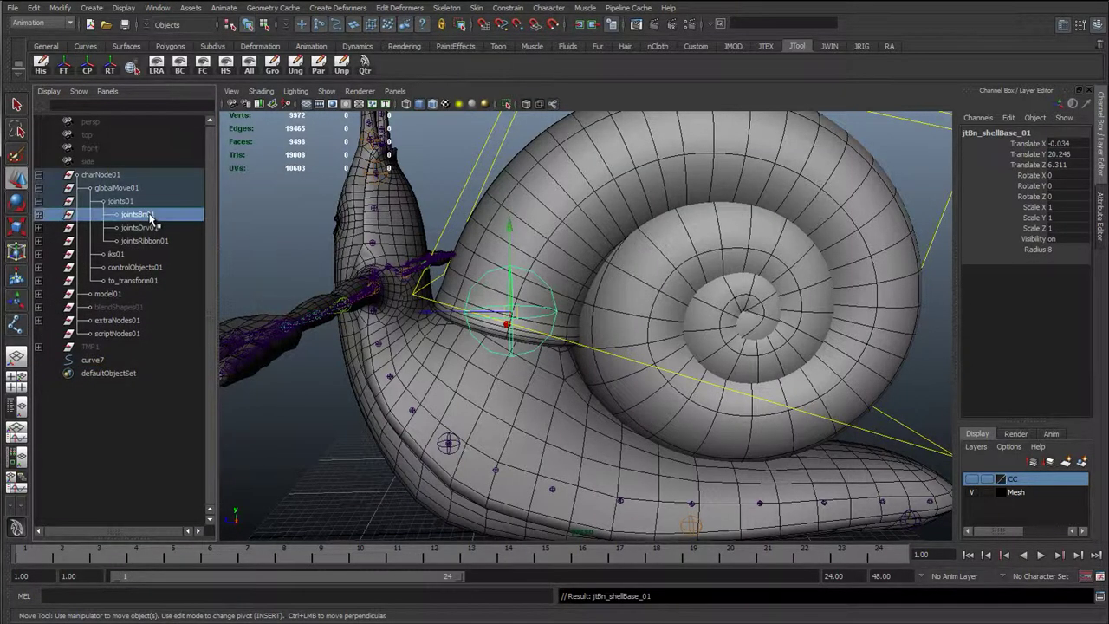
Freeze the transformations of the box curve around the shell.
{"action": "left_click", "coordinate": [96, 360]}
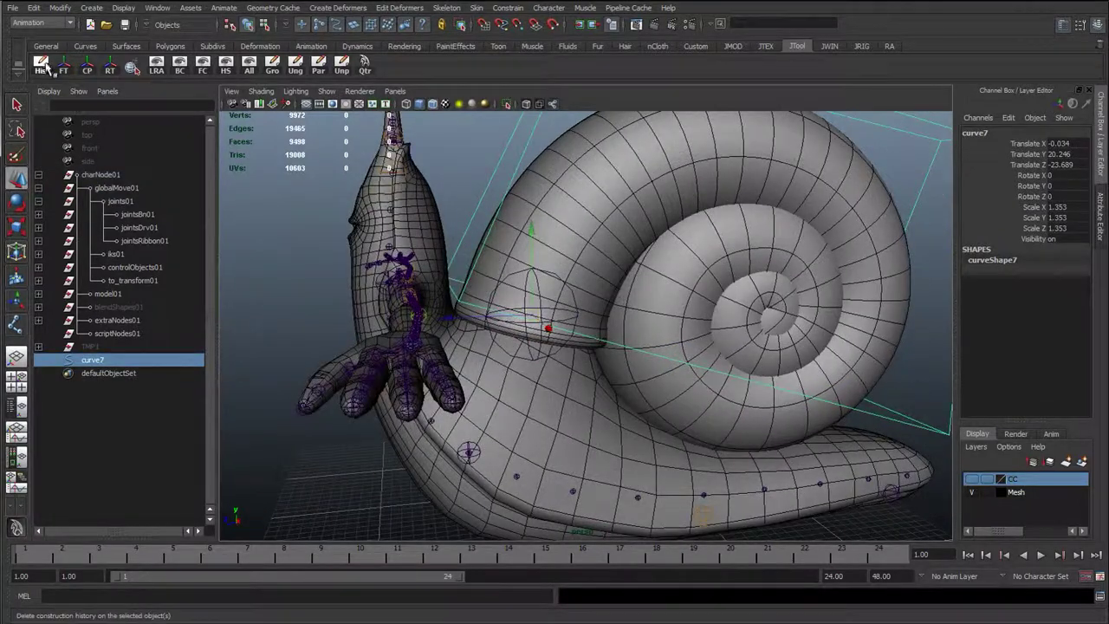
{"action": "left_click", "coordinate": [63, 66]}
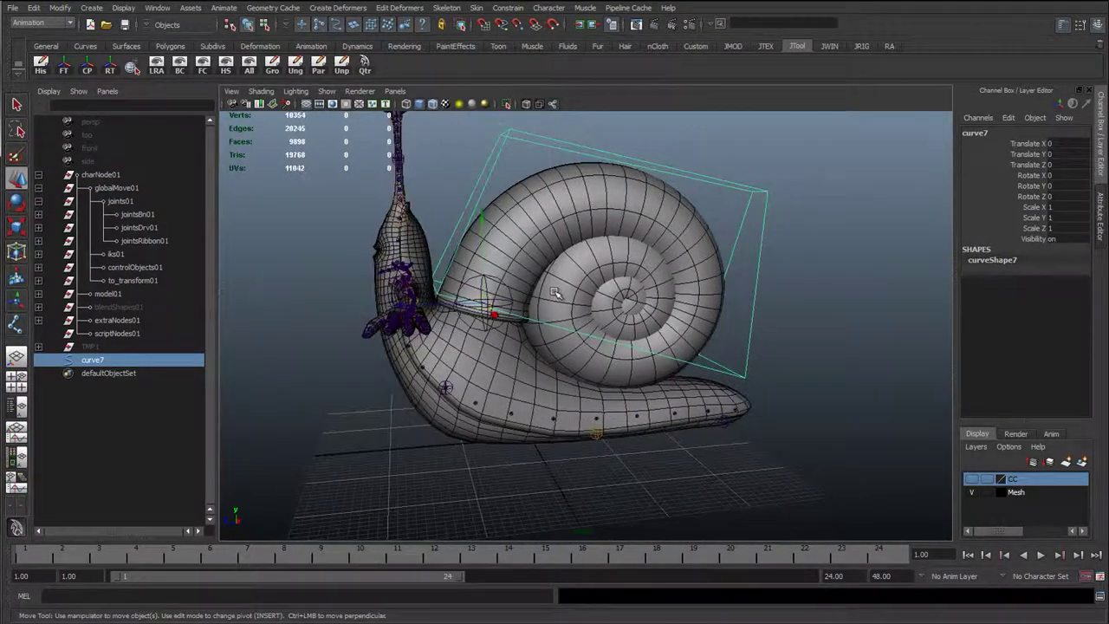
{"action": "left_click_drag", "start_coordinate": [554, 293], "coordinate": [538, 282], "text": "alt"}
{"action": "middle_click_drag", "start_coordinate": [529, 285], "coordinate": [538, 311], "text": "alt"}
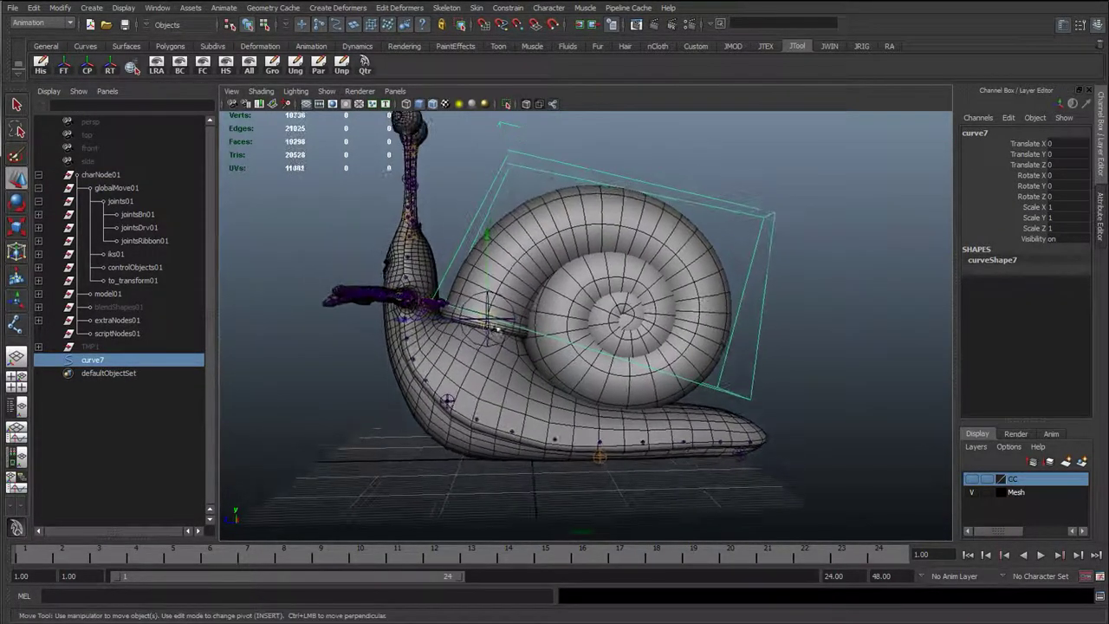
{"action": "right_click_drag", "start_coordinate": [537, 311], "coordinate": [493, 331], "text": "alt"}
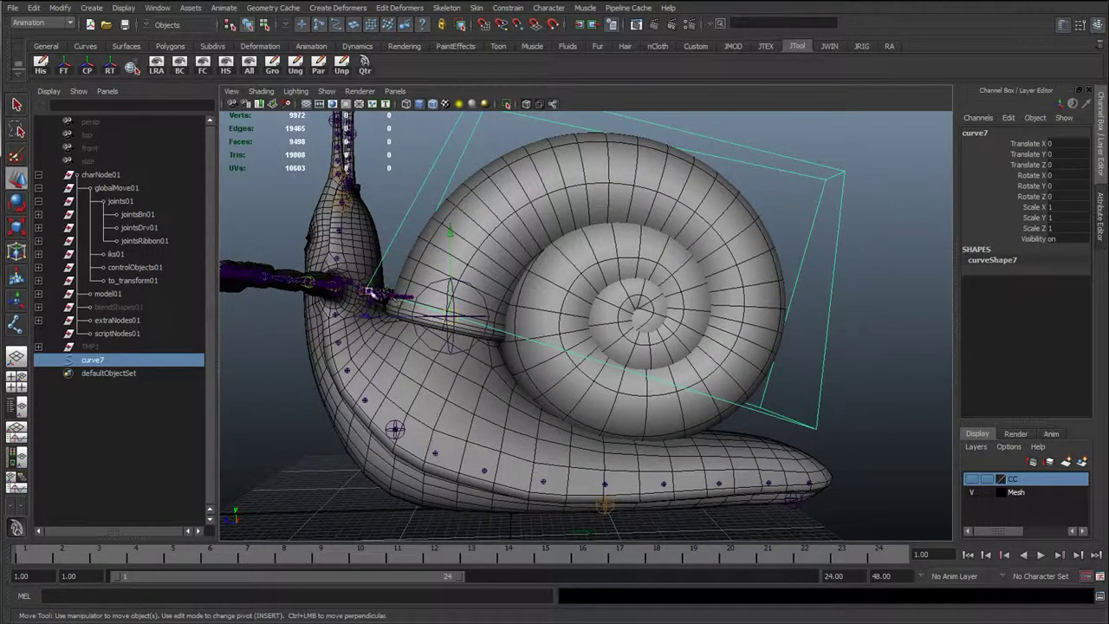
Try rotating the box curve around its pivot and undo the test rotations.
{"action": "key", "text": "e"}
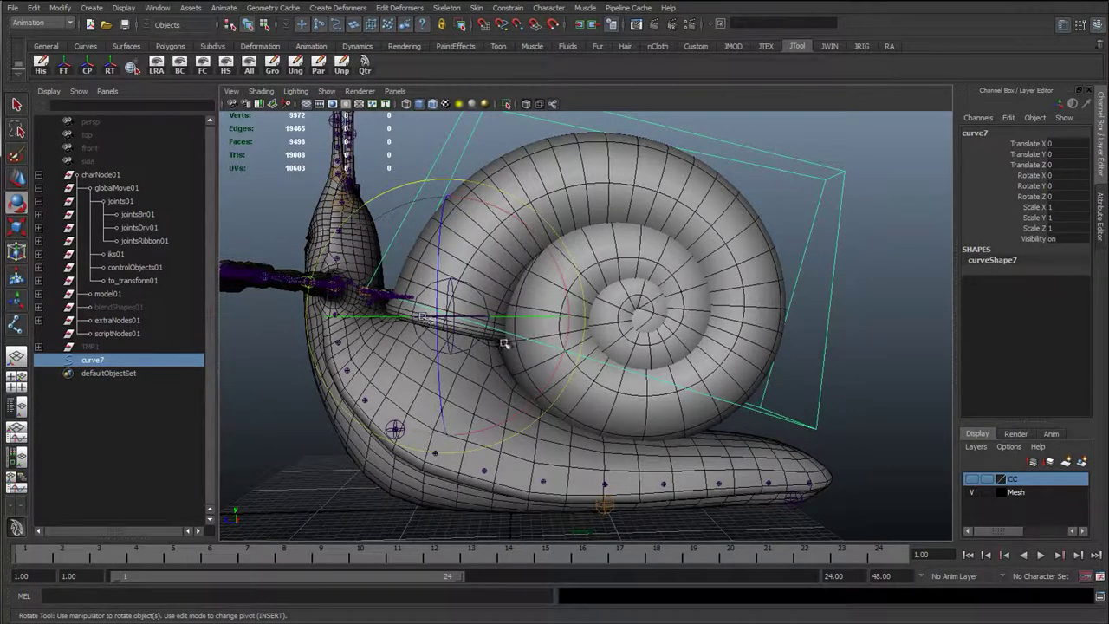
{"action": "left_click_drag", "start_coordinate": [503, 257], "coordinate": [491, 279]}
{"action": "key", "text": "ctrl+z"}
{"action": "key", "text": "ctrl+z"}
{"action": "key", "text": "ctrl+z"}
{"action": "left_click_drag", "start_coordinate": [481, 386], "coordinate": [468, 333]}
{"action": "key", "text": "ctrl+z"}
{"action": "left_click", "coordinate": [542, 282]}
{"action": "key", "text": "w"}
{"action": "left_click", "coordinate": [658, 253]}
{"action": "key", "text": "q"}
{"action": "key", "text": "w"}
{"action": "key", "text": "e"}
{"action": "key", "text": "q"}
{"action": "left_click_drag", "start_coordinate": [826, 252], "coordinate": [848, 265]}
{"action": "middle_click_drag", "start_coordinate": [577, 285], "coordinate": [631, 289], "text": "alt"}
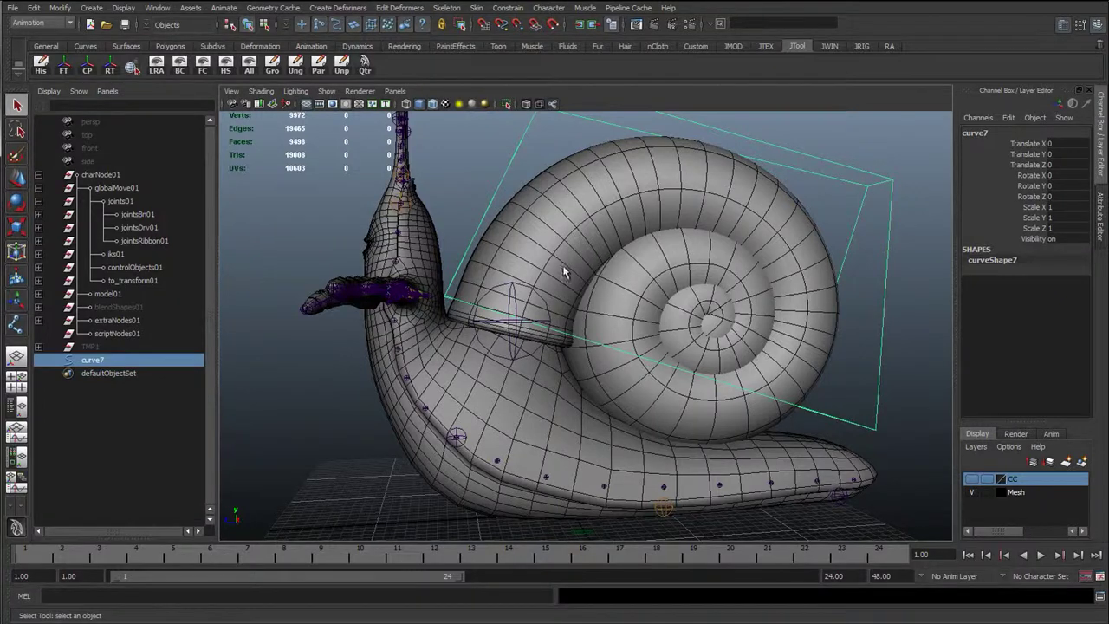
Rename the box curve to cc_shell_01 and parent it under the controlObjects01 group.
{"action": "left_click_drag", "start_coordinate": [555, 277], "coordinate": [486, 294], "text": "alt"}
{"action": "double_click", "coordinate": [120, 360]}
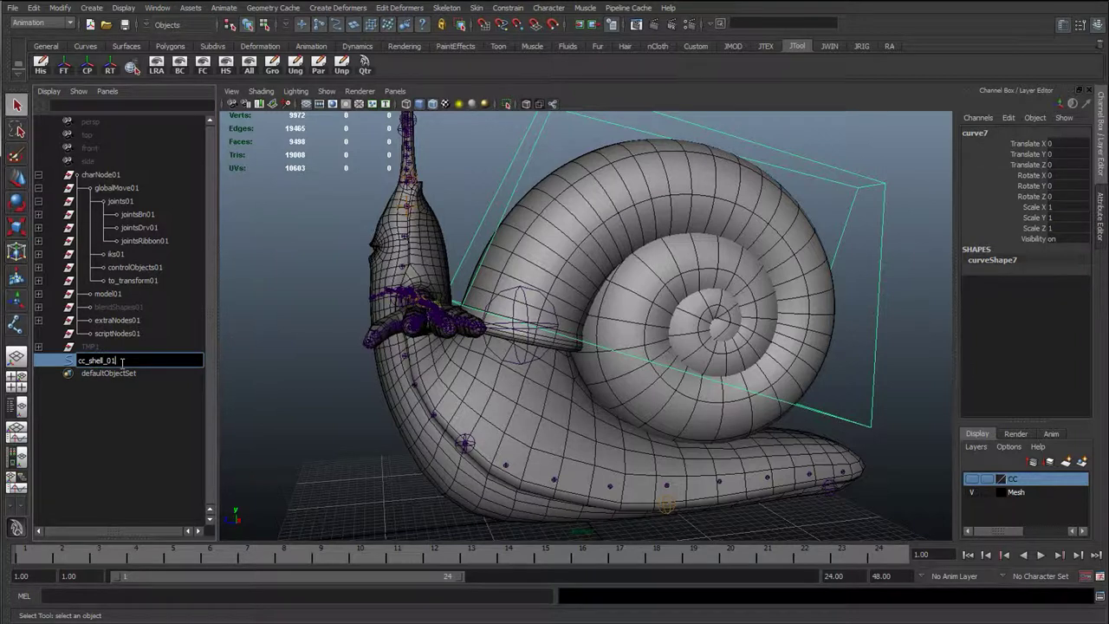
{"action": "type", "text": "cc_shell_01"}
{"action": "key", "text": "Return"}
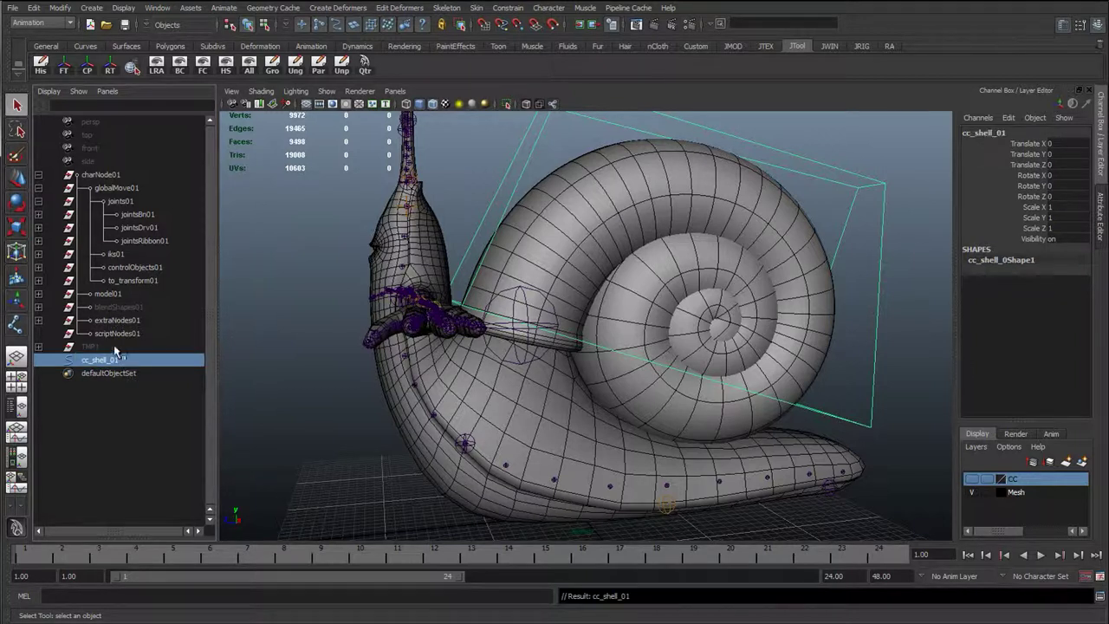
{"action": "middle_click_drag", "start_coordinate": [114, 361], "coordinate": [144, 269]}
{"action": "left_click", "coordinate": [144, 269]}
Check the cc_shell_01 control and the shell mesh by selecting each of them in the viewport.
{"action": "left_click", "coordinate": [484, 165]}
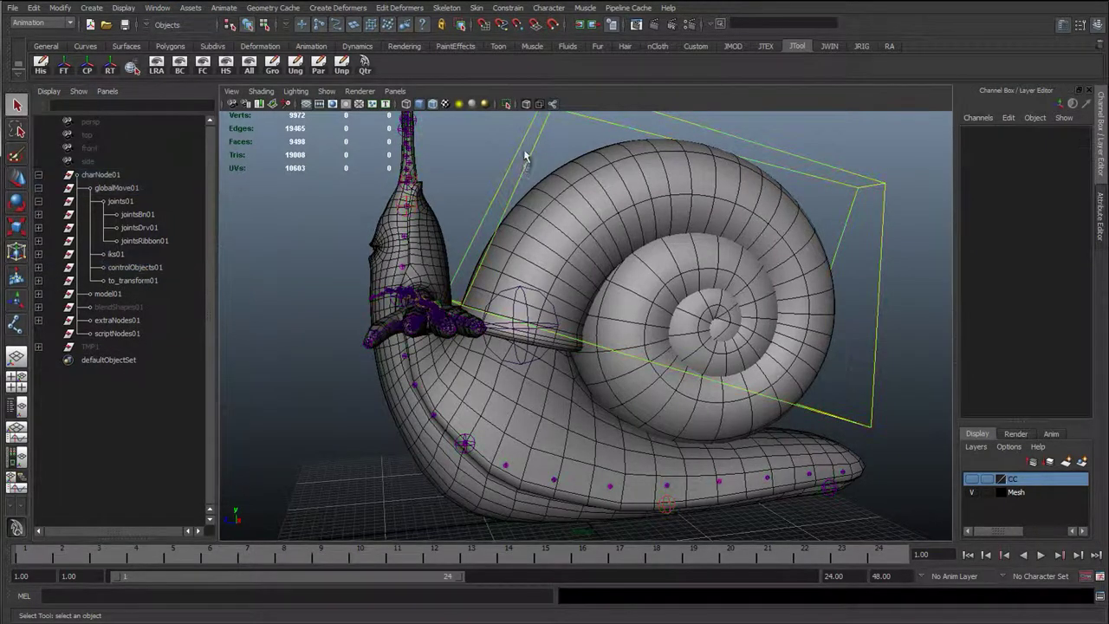
{"action": "left_click", "coordinate": [527, 159]}
{"action": "left_click", "coordinate": [595, 257]}
{"action": "scroll", "coordinate": [601, 269], "scroll_direction": "down", "scroll_amount": 2}
{"action": "middle_click_drag", "start_coordinate": [601, 269], "coordinate": [512, 282], "text": "alt"}
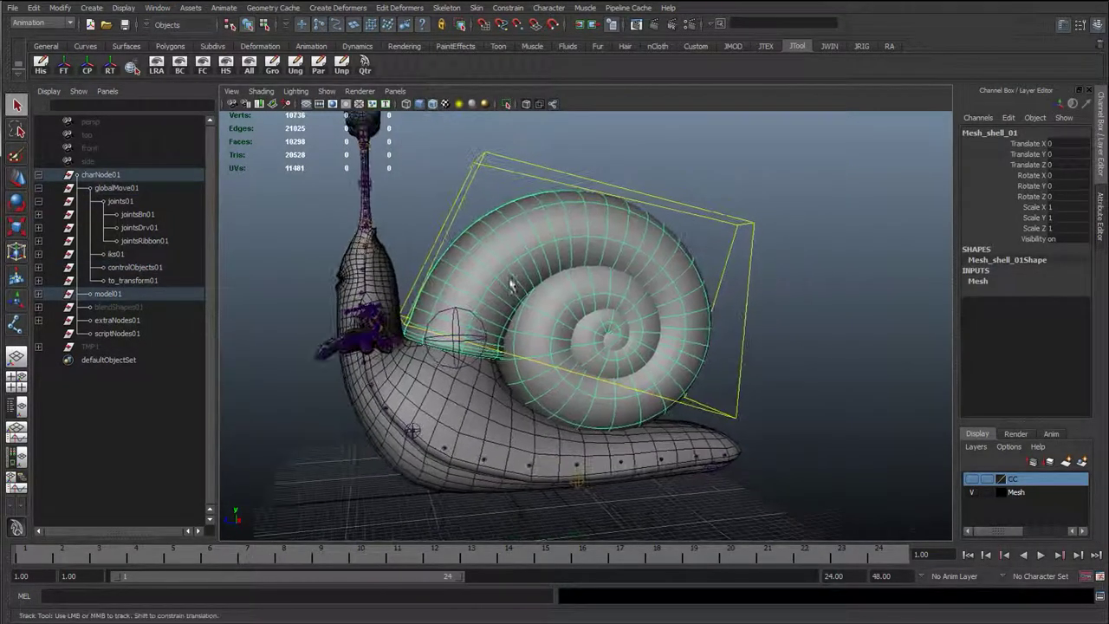
{"action": "left_click", "coordinate": [457, 195]}
{"action": "left_click", "coordinate": [485, 208]}
{"action": "key", "text": "w"}
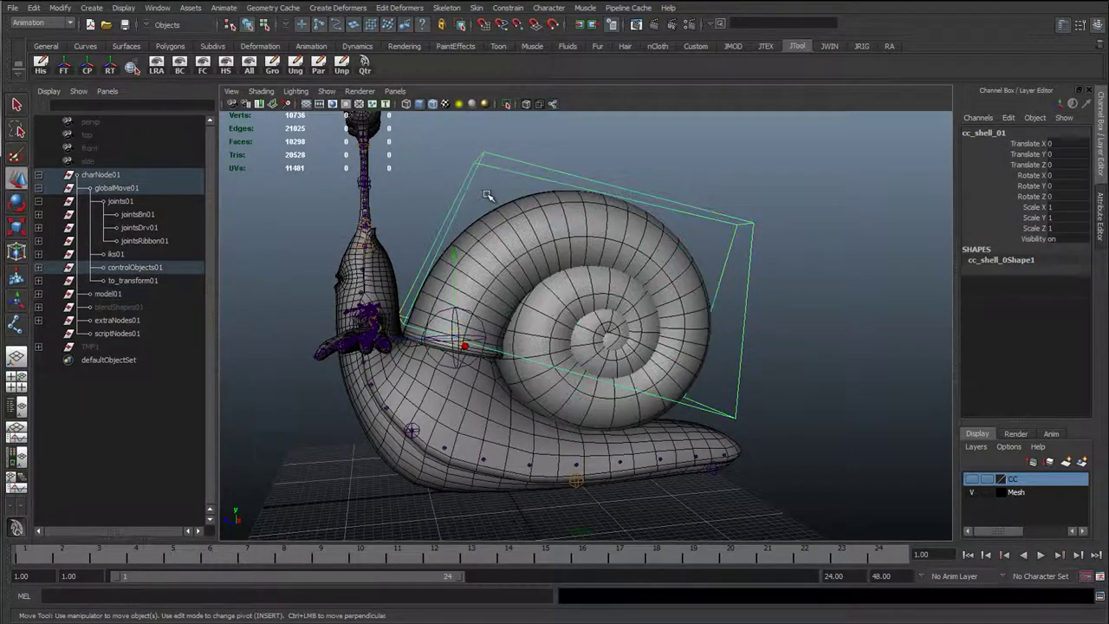
{"action": "scroll", "coordinate": [486, 197], "scroll_direction": "up", "scroll_amount": 3}
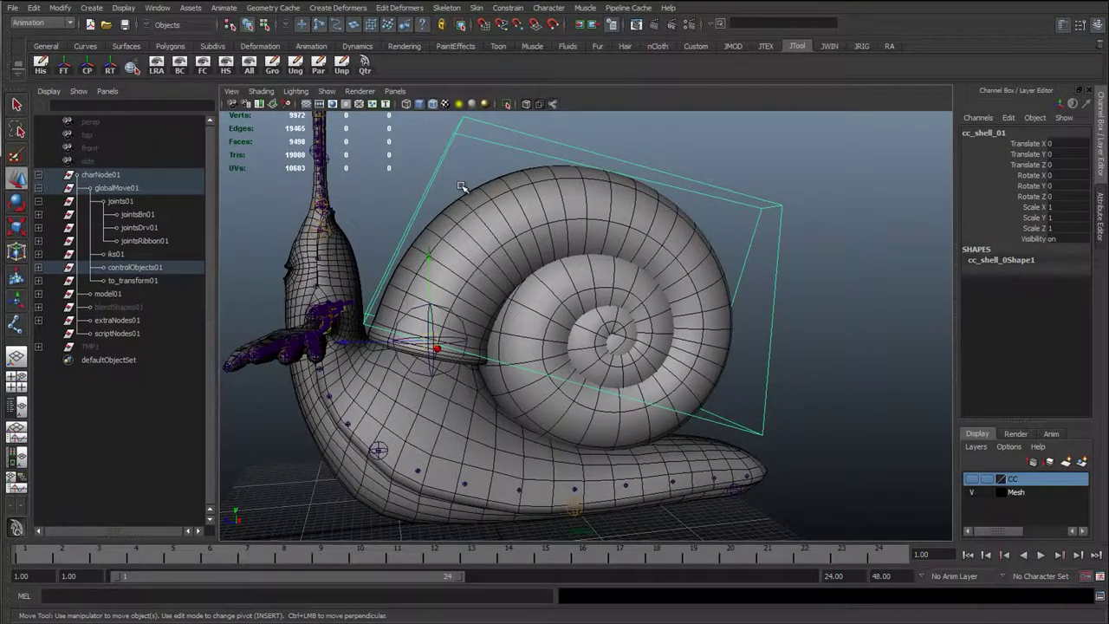
{"action": "left_click", "coordinate": [475, 241]}
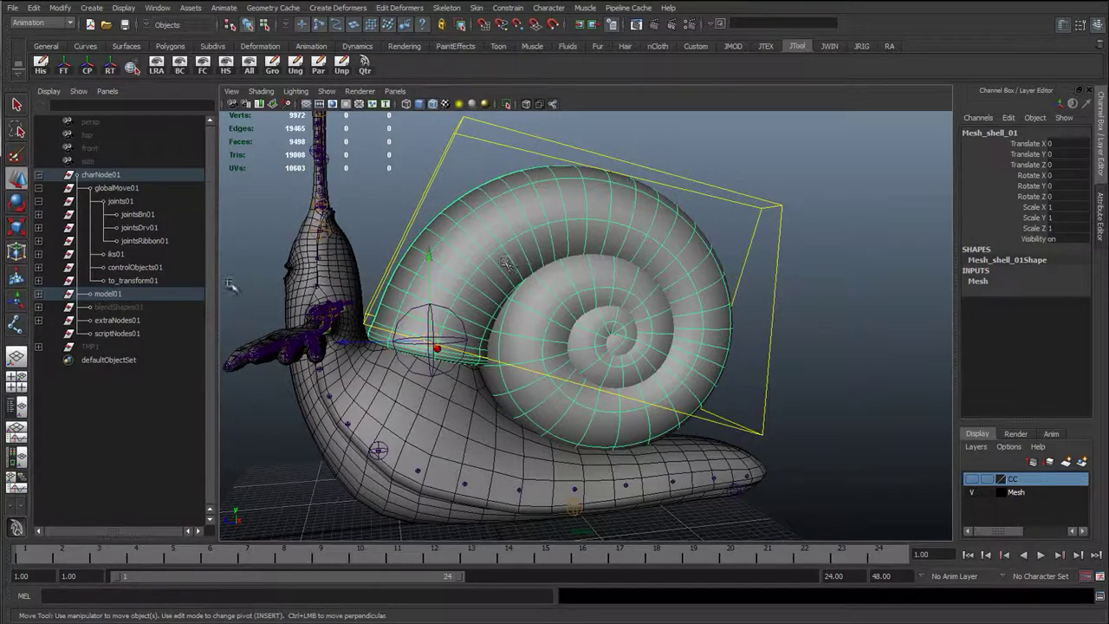
Parent-constrain the shell mesh to the cc_shell_01 control with Maintain offset enabled.
{"action": "left_click", "coordinate": [429, 179]}
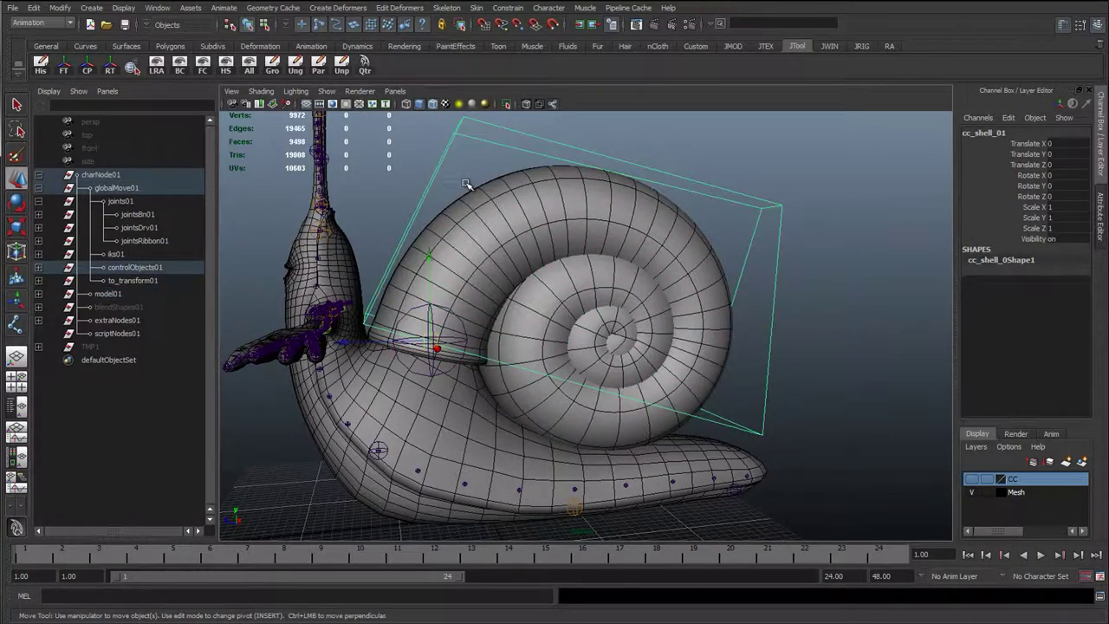
{"action": "middle_click_drag", "start_coordinate": [467, 183], "coordinate": [459, 267], "text": "alt"}
{"action": "left_click", "coordinate": [496, 327], "text": "shift"}
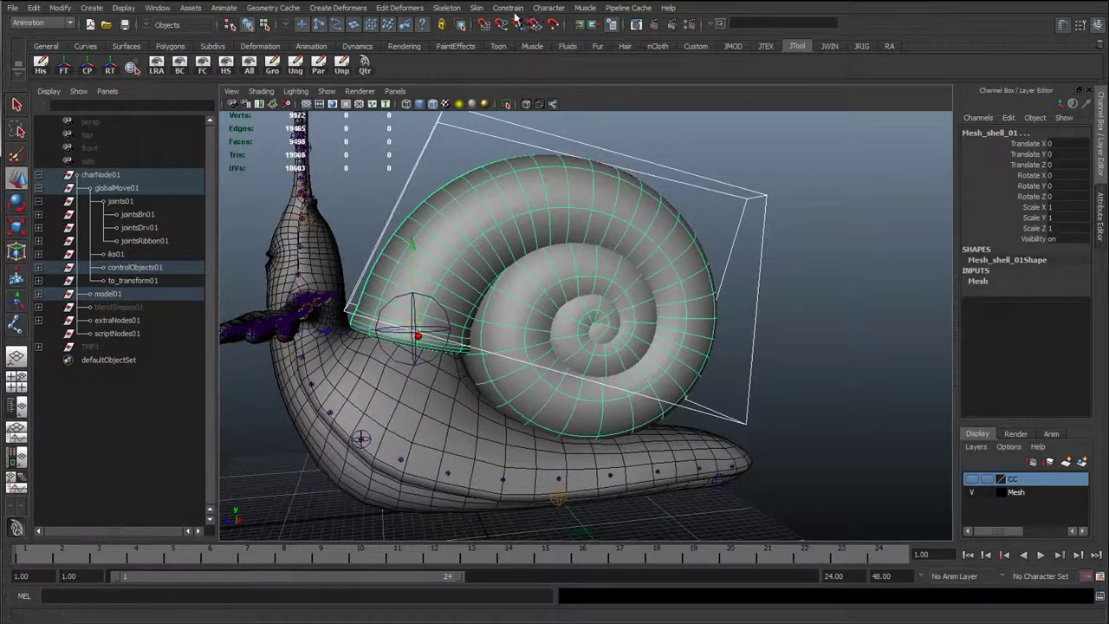
{"action": "left_click", "coordinate": [510, 9]}
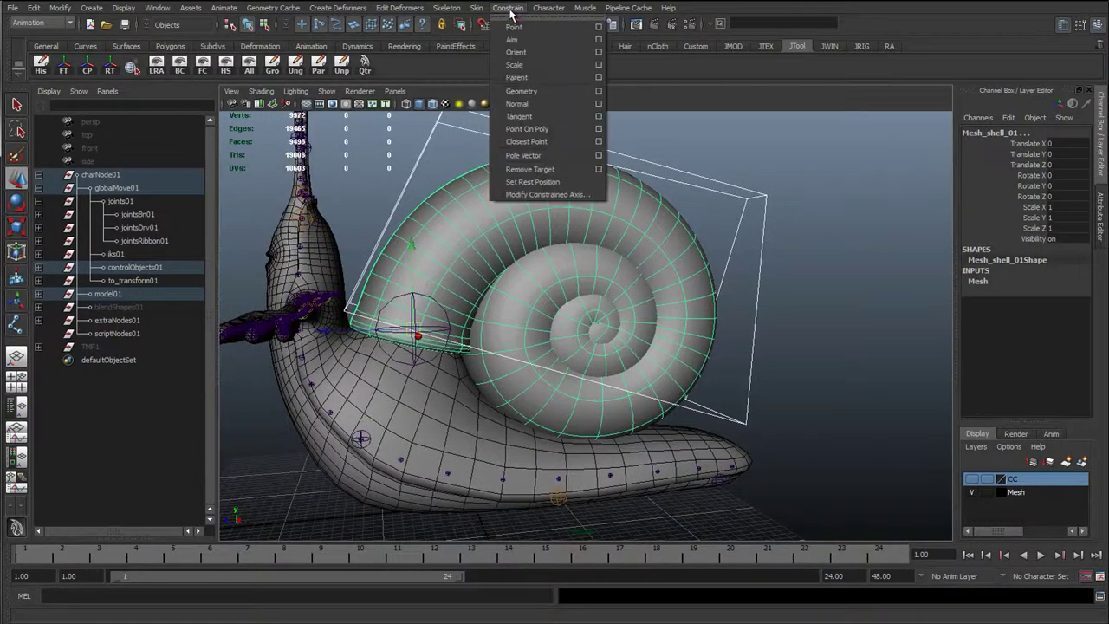
{"action": "left_click", "coordinate": [599, 79]}
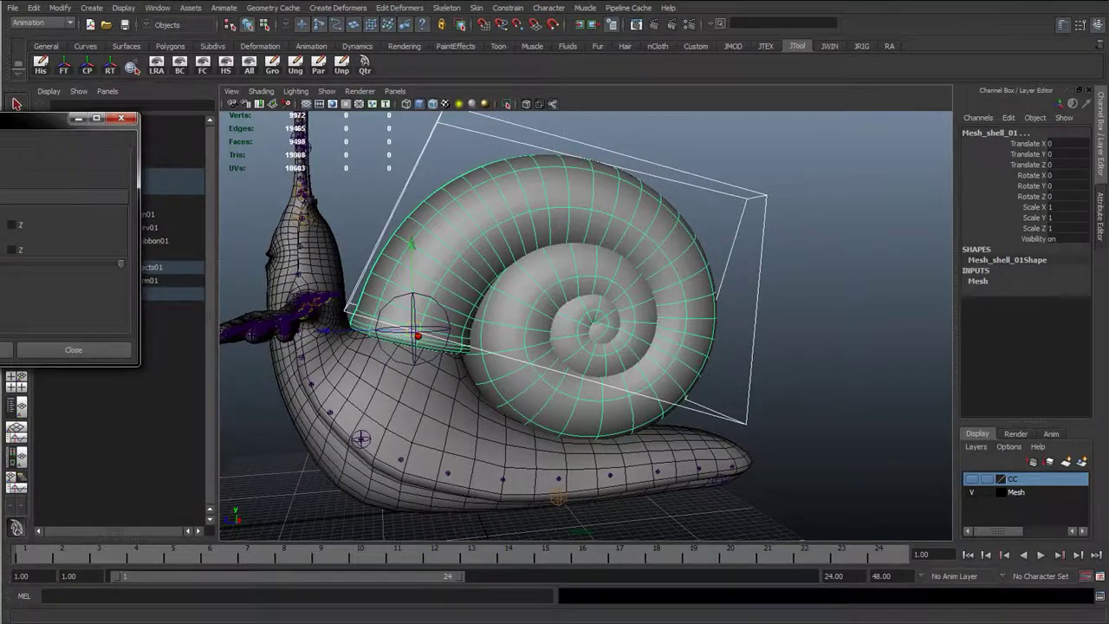
{"action": "left_click_drag", "start_coordinate": [2, 121], "coordinate": [504, 152]}
{"action": "left_click", "coordinate": [459, 169]}
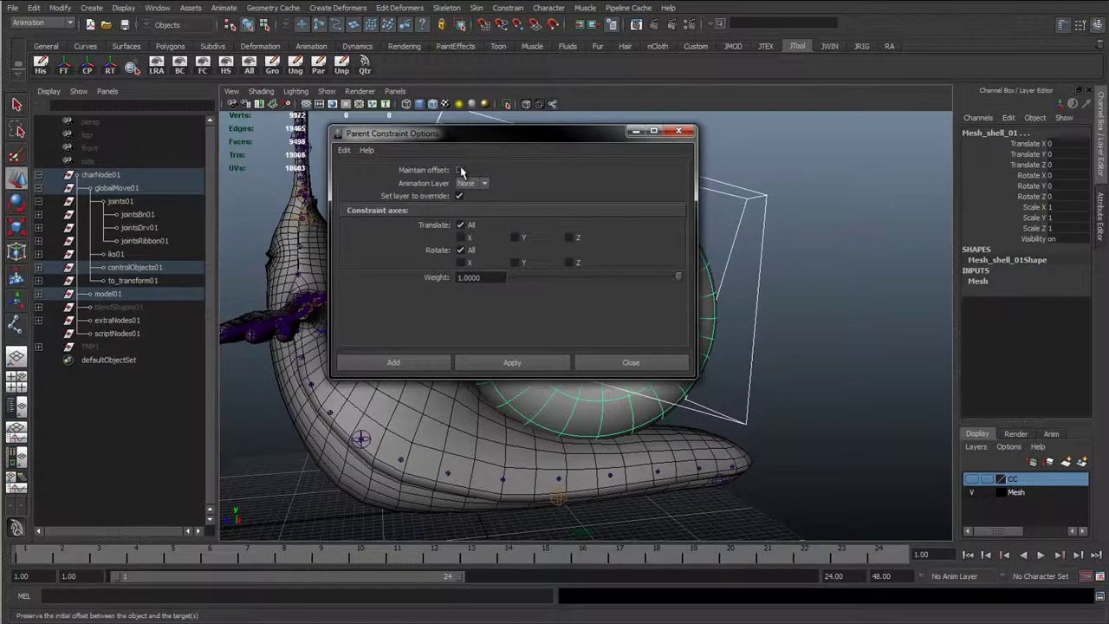
{"action": "left_click", "coordinate": [512, 362]}
{"action": "left_click", "coordinate": [630, 363]}
Test the shell mesh constraint by rotating the cc_shell_01 control and undo the rotation.
{"action": "left_click", "coordinate": [752, 292]}
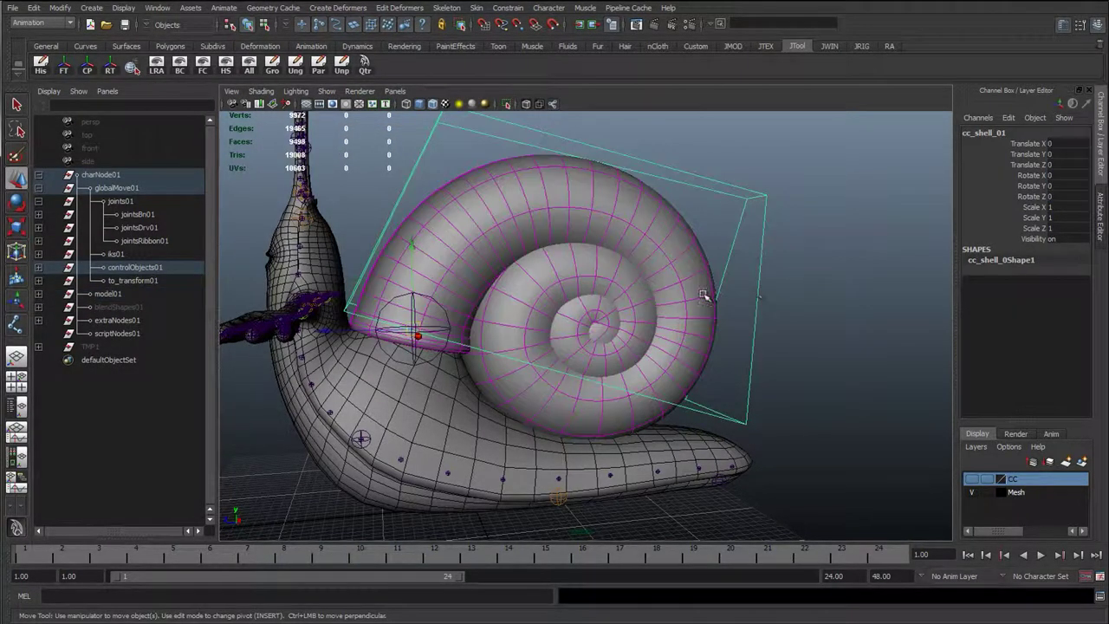
{"action": "key", "text": "e"}
{"action": "left_click_drag", "start_coordinate": [456, 281], "coordinate": [415, 326]}
{"action": "key", "text": "ctrl+z"}
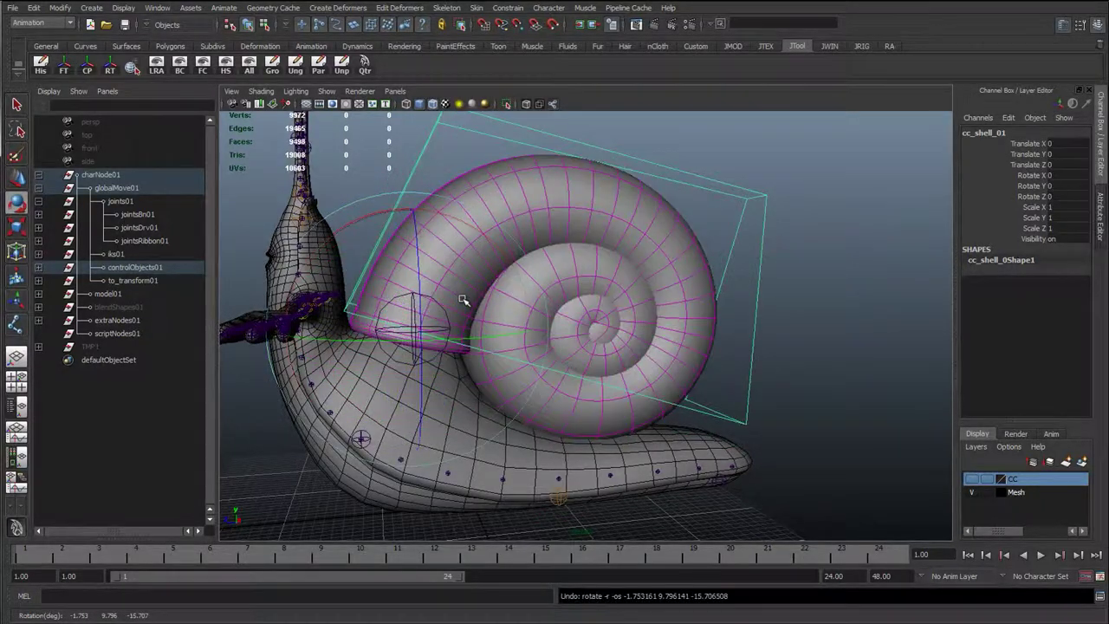
Parent-constrain the shell base joint to the cc_shell_01 control.
{"action": "key", "text": "q"}
{"action": "scroll", "coordinate": [447, 342], "scroll_direction": "up", "scroll_amount": 5}
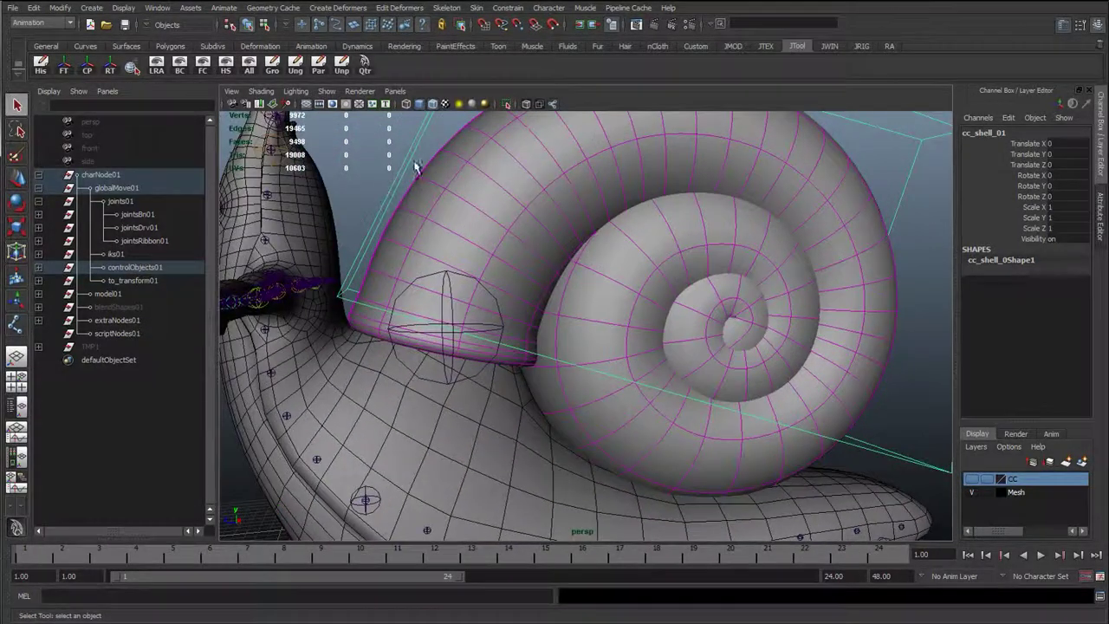
{"action": "left_click", "coordinate": [475, 279]}
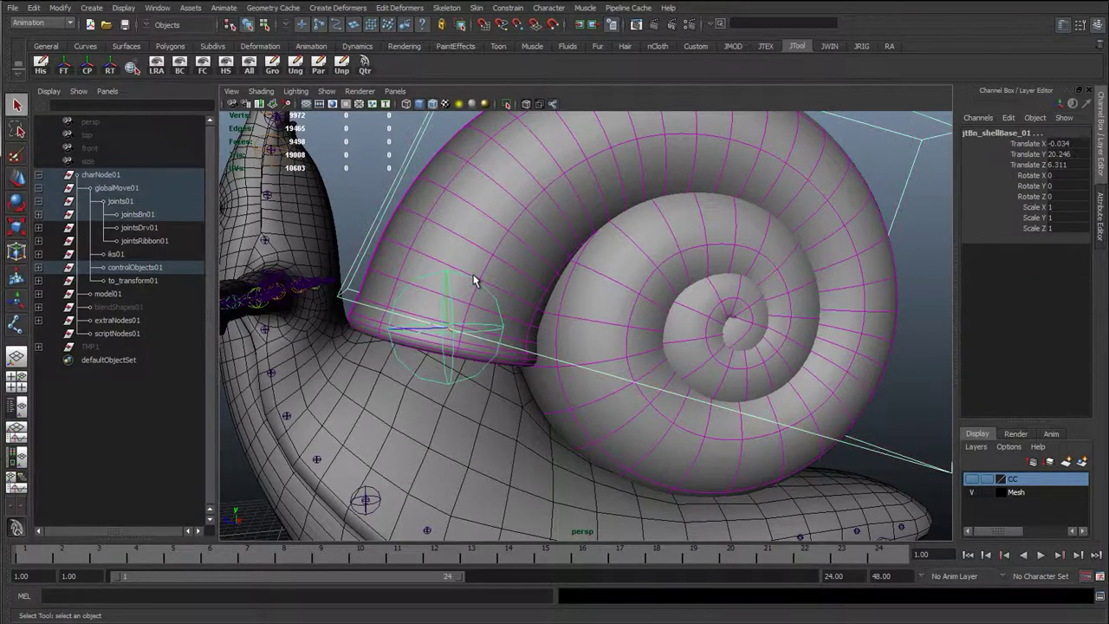
{"action": "left_click", "coordinate": [507, 8]}
{"action": "left_click", "coordinate": [565, 78]}
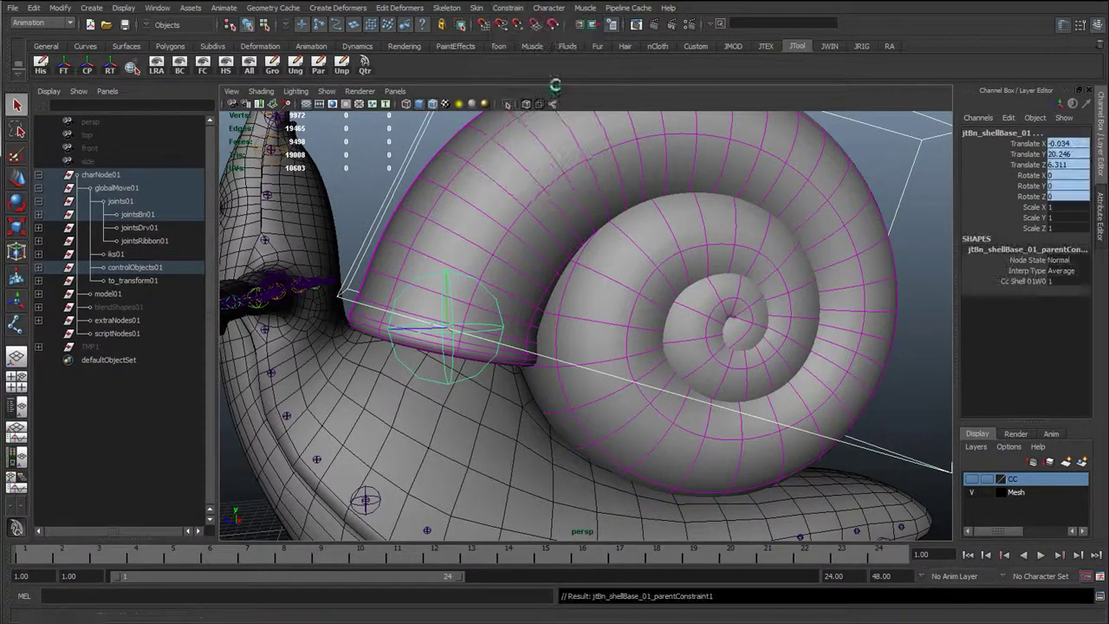
Try rotating cc_shell_01 to test that it drives both the shell mesh and the base joint, and undo the rotations.
{"action": "left_click", "coordinate": [395, 177]}
{"action": "scroll", "coordinate": [468, 260], "scroll_direction": "down", "scroll_amount": 5}
{"action": "key", "text": "e"}
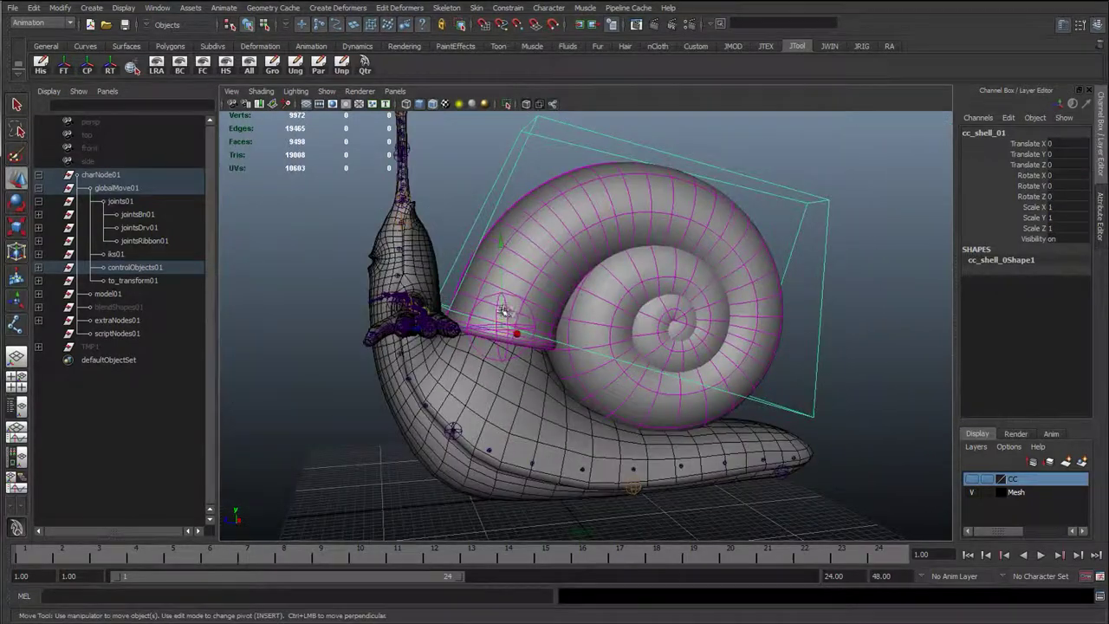
{"action": "left_click_drag", "start_coordinate": [522, 306], "coordinate": [460, 363]}
{"action": "key", "text": "z"}
{"action": "key", "text": "z"}
{"action": "key", "text": "z"}
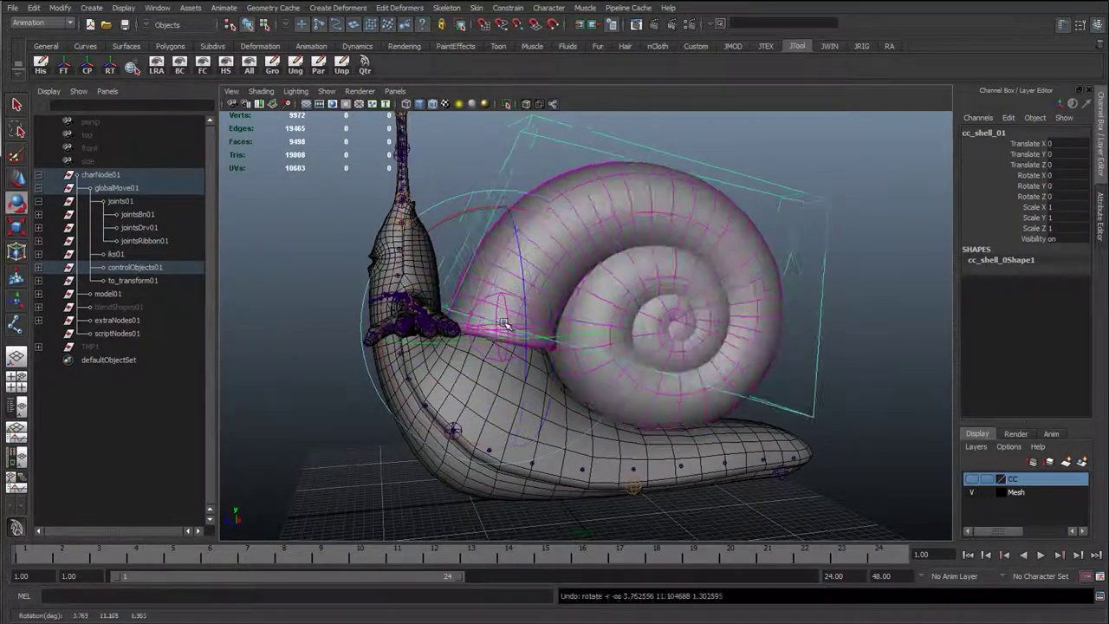
Inspect the shell base joint while rotating the cc_shell_01 control in several directions, and undo the test rotations.
{"action": "key", "text": "q"}
{"action": "left_click", "coordinate": [503, 310]}
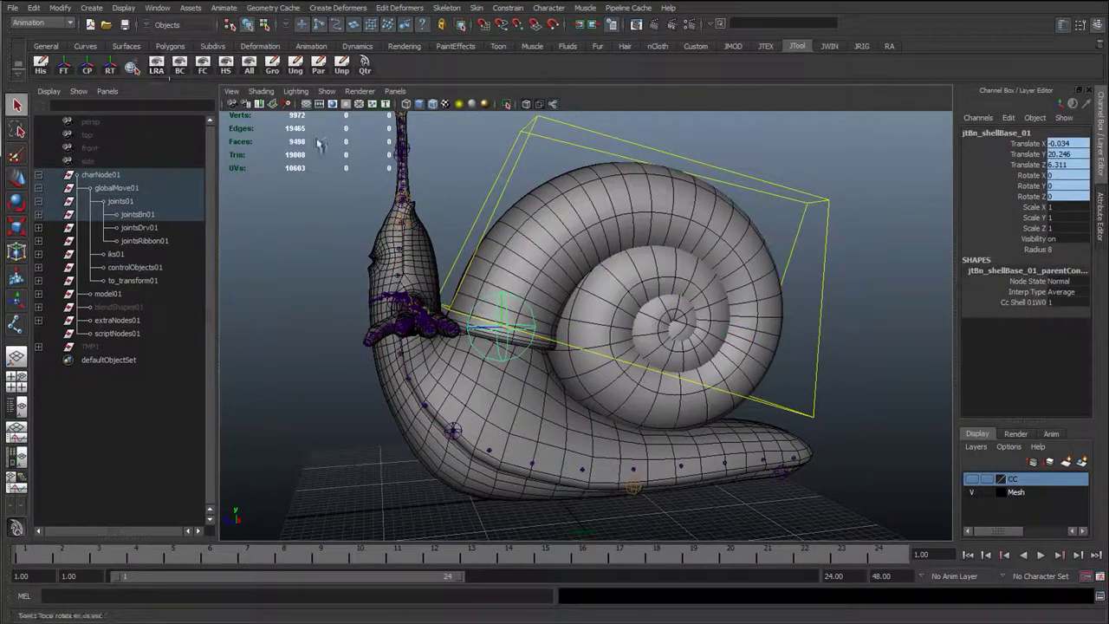
{"action": "left_click", "coordinate": [521, 156]}
{"action": "key", "text": "e"}
{"action": "left_click_drag", "start_coordinate": [525, 249], "coordinate": [511, 370]}
{"action": "key", "text": "z"}
{"action": "key", "text": "z"}
{"action": "key", "text": "z"}
{"action": "key", "text": "z"}
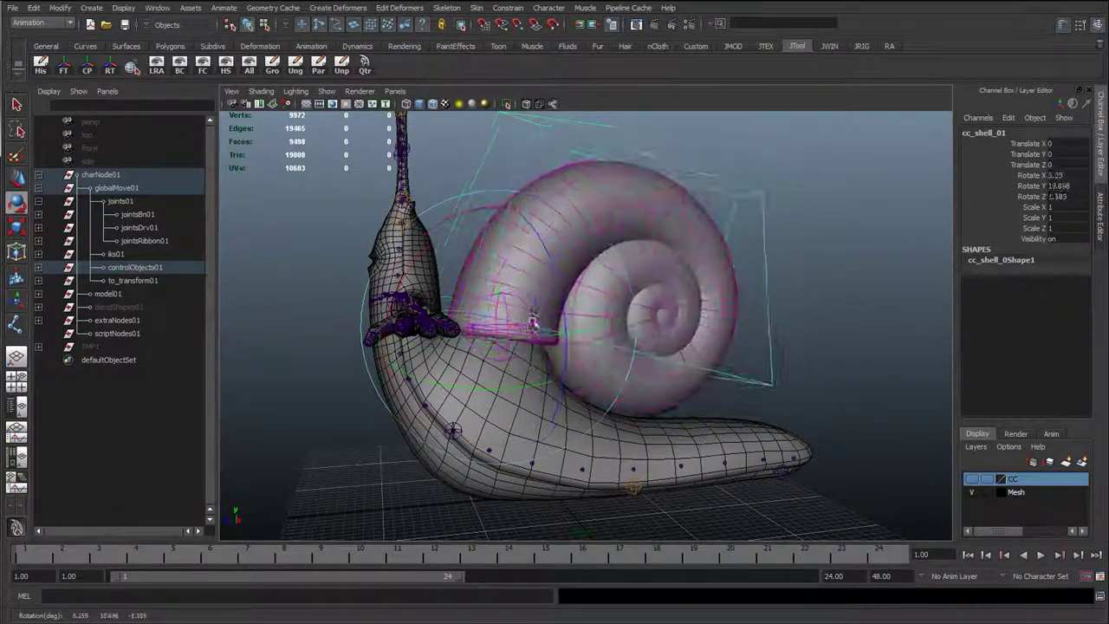
{"action": "key", "text": "z"}
{"action": "key", "text": "z"}
{"action": "key", "text": "q"}
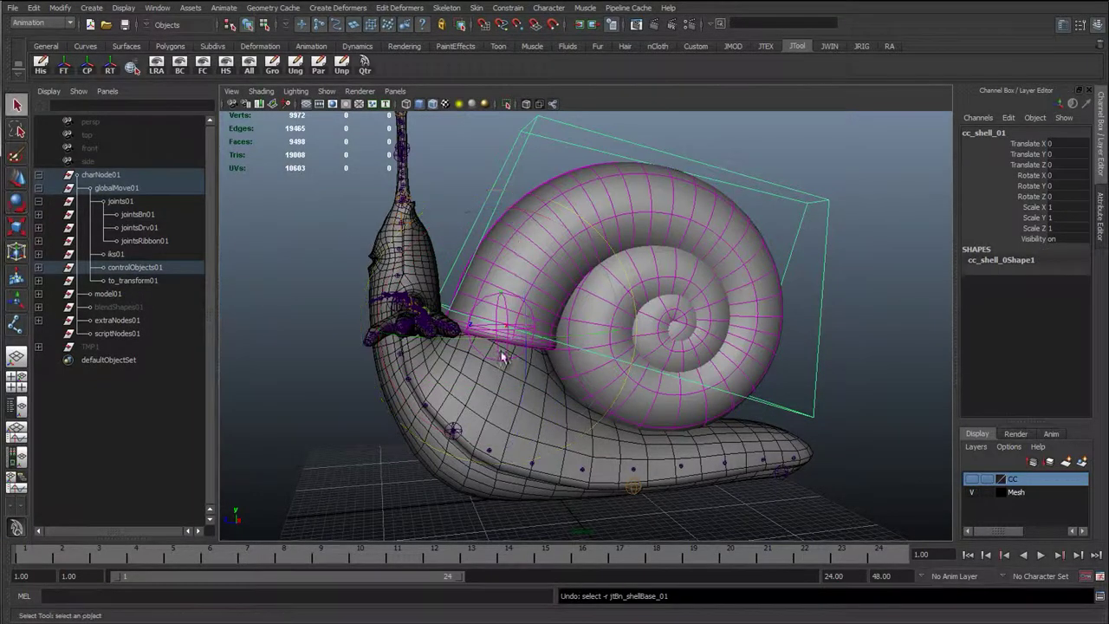
Toggle the local rotation axis display of the shell base joint and clear the selection.
{"action": "left_click", "coordinate": [509, 299]}
{"action": "left_click", "coordinate": [157, 64]}
{"action": "left_click", "coordinate": [342, 252]}
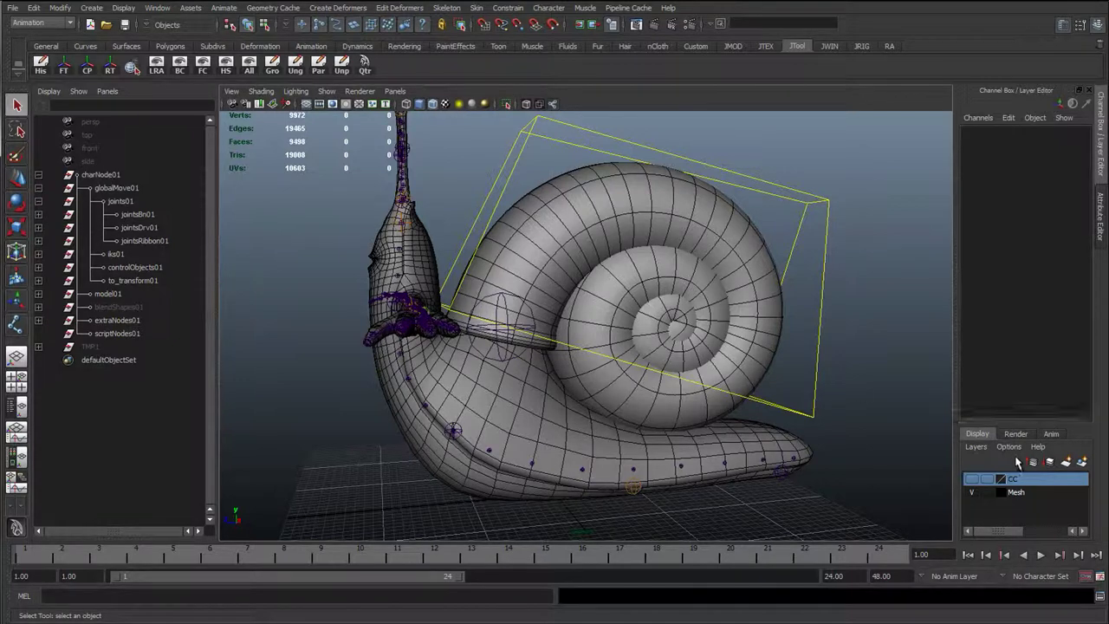
Show the CC display layer, add the cc_shell_01 control to it and check it by toggling the layer's visibility.
{"action": "left_click", "coordinate": [970, 482]}
{"action": "left_click", "coordinate": [826, 217]}
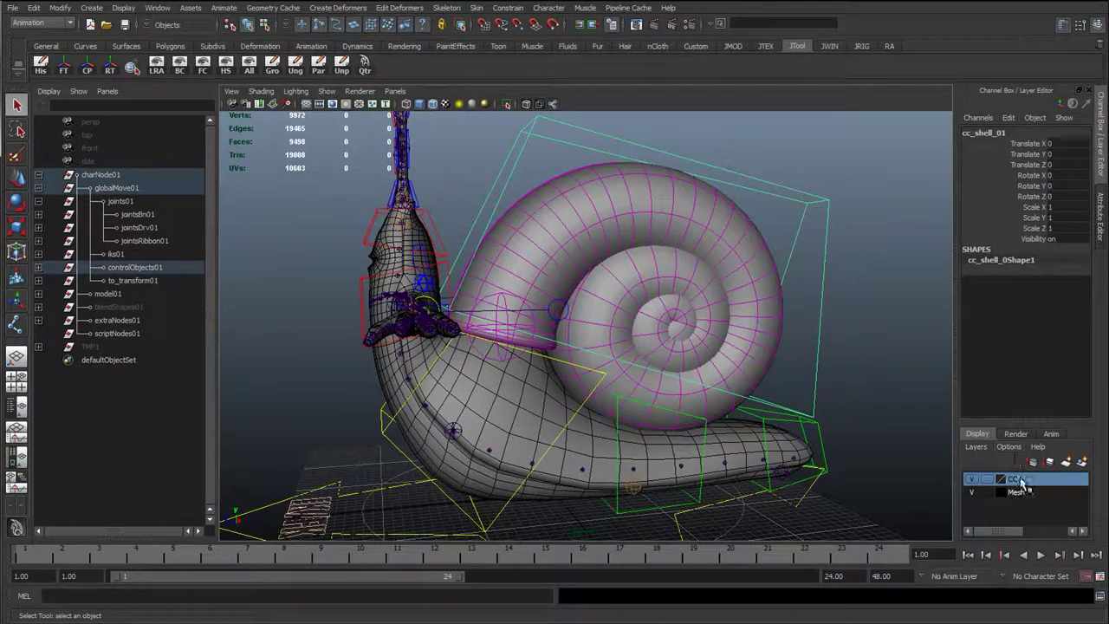
{"action": "right_click", "coordinate": [1023, 481]}
{"action": "left_click", "coordinate": [1030, 509]}
{"action": "right_click", "coordinate": [1022, 490]}
{"action": "left_click", "coordinate": [1000, 491]}
{"action": "left_click", "coordinate": [971, 480]}
{"action": "left_click", "coordinate": [971, 479]}
{"action": "left_click", "coordinate": [533, 167]}
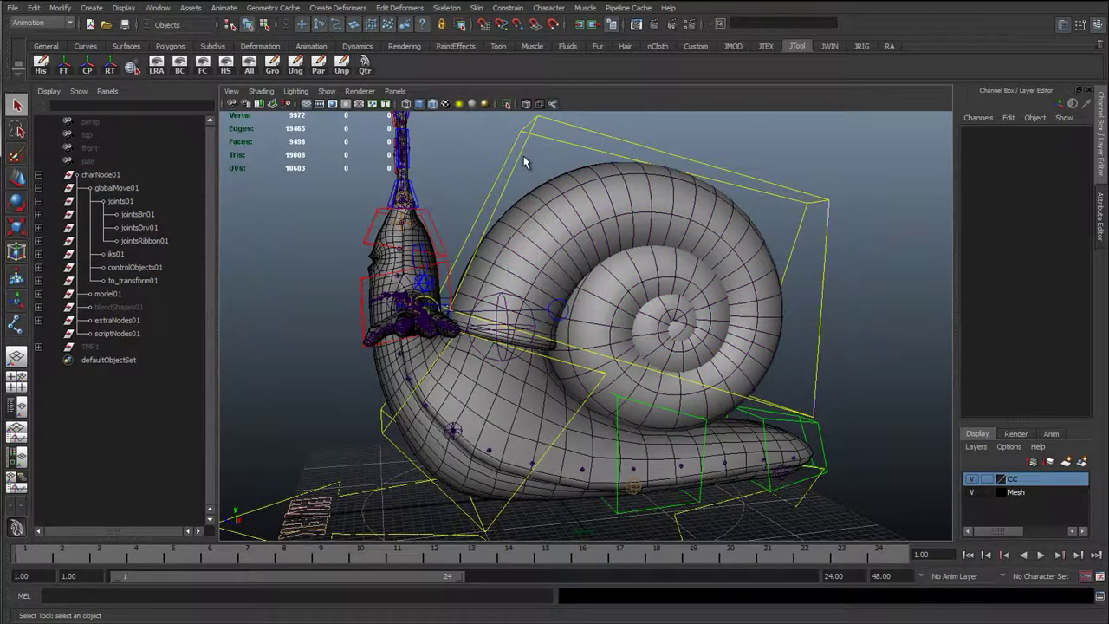
Try rotating the cc_chest_01 control to see how the shell reacts, and undo the rotation.
{"action": "left_click", "coordinate": [517, 157]}
{"action": "key", "text": "w"}
{"action": "left_click_drag", "start_coordinate": [519, 155], "coordinate": [510, 250], "text": "alt"}
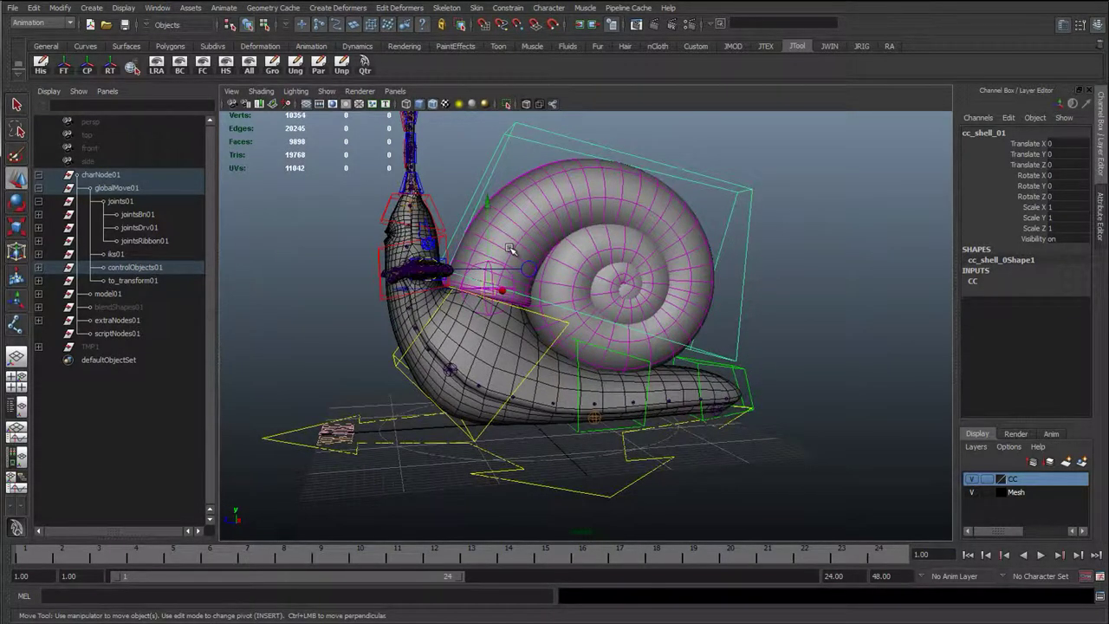
{"action": "left_click", "coordinate": [394, 363]}
{"action": "key", "text": "e"}
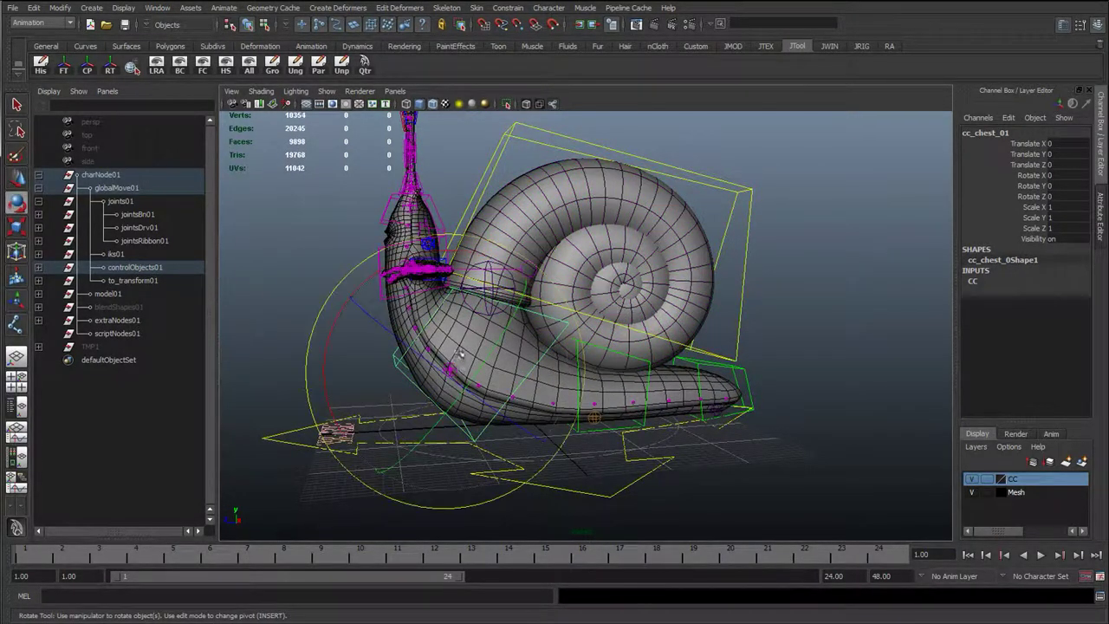
{"action": "left_click_drag", "start_coordinate": [470, 316], "coordinate": [375, 347]}
{"action": "key", "text": "ctrl+z"}
{"action": "key", "text": "w"}
{"action": "key", "text": "ctrl+z"}
{"action": "key", "text": "ctrl+z"}
Hide the Mesh layer and put the cc_shell_01 control into a new group.
{"action": "right_click_drag", "start_coordinate": [441, 349], "coordinate": [555, 333], "text": "alt"}
{"action": "left_click_drag", "start_coordinate": [556, 334], "coordinate": [491, 180], "text": "alt"}
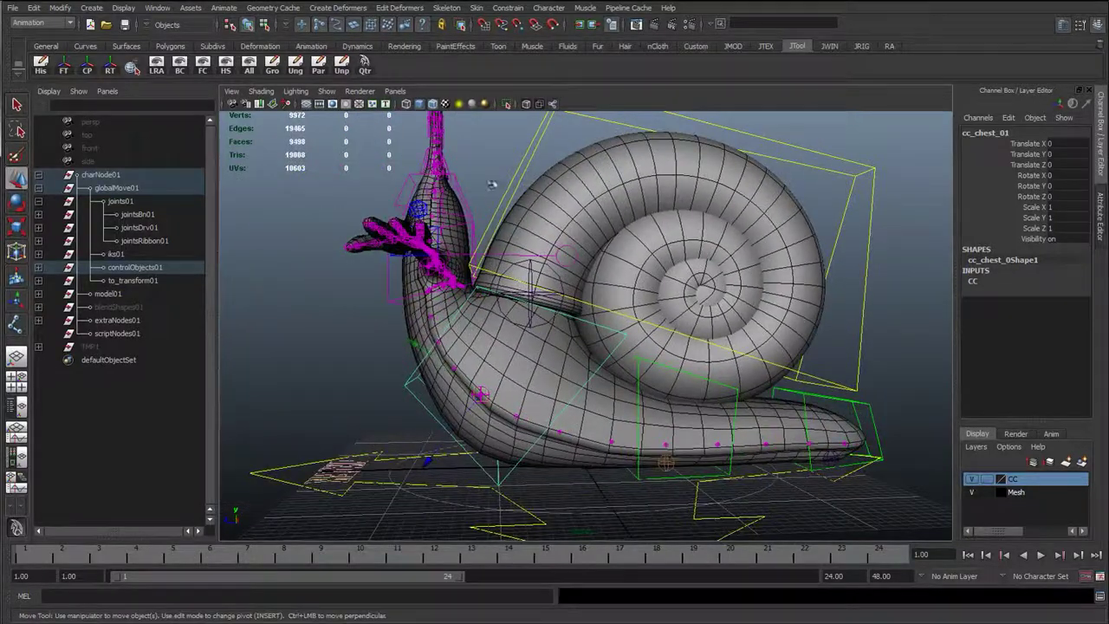
{"action": "left_click", "coordinate": [527, 163]}
{"action": "right_click_drag", "start_coordinate": [485, 336], "coordinate": [606, 347], "text": "alt"}
{"action": "left_click_drag", "start_coordinate": [607, 347], "coordinate": [946, 452], "text": "alt"}
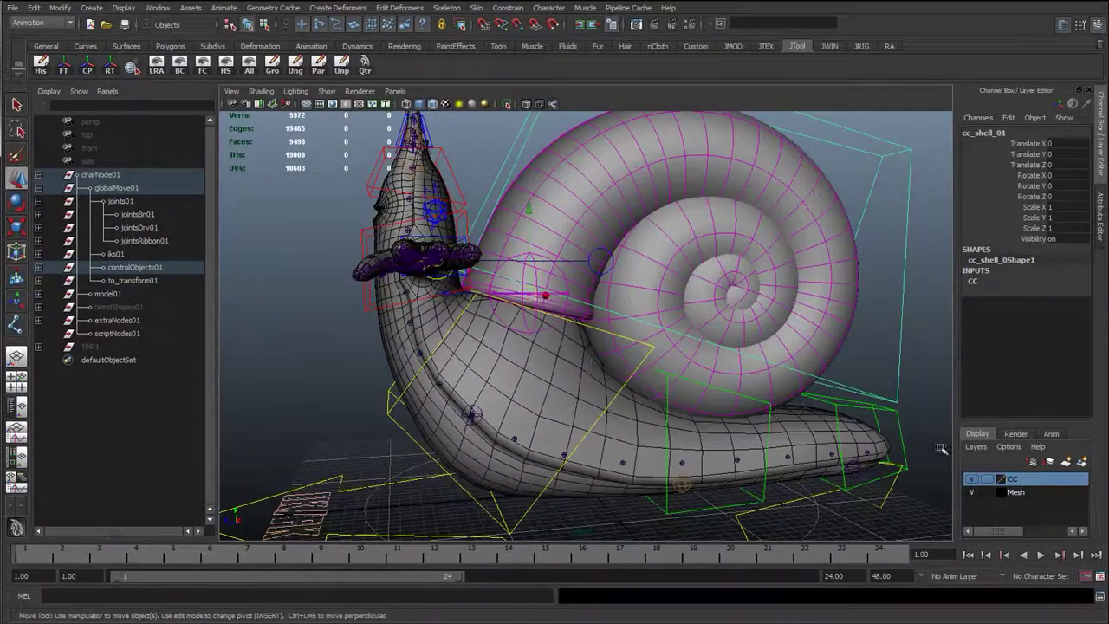
{"action": "left_click", "coordinate": [973, 493]}
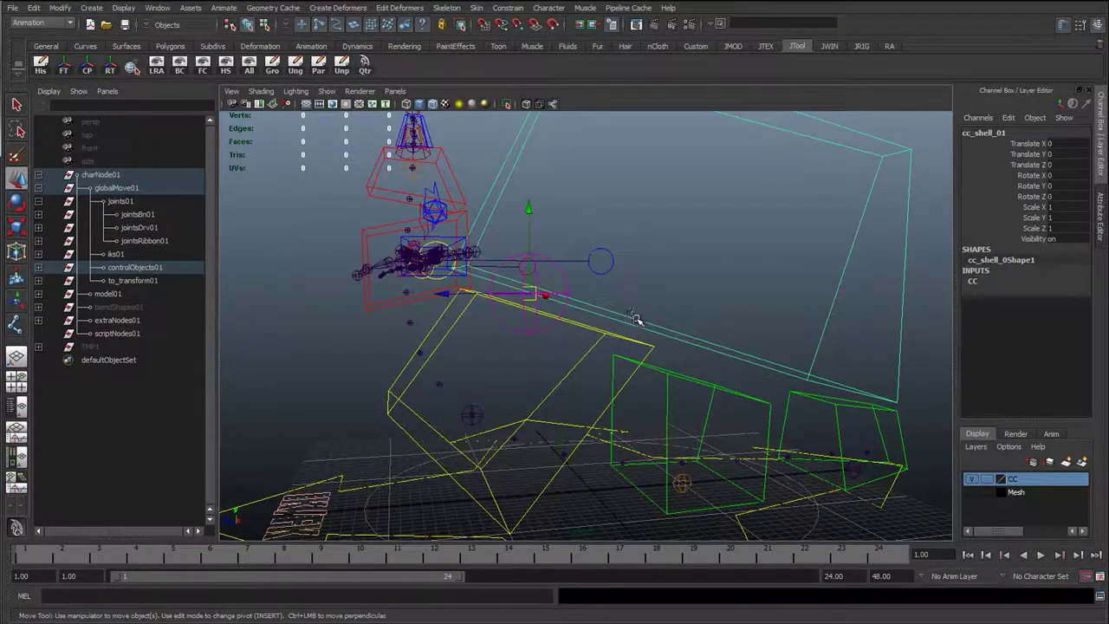
{"action": "key", "text": "ctrl+g"}
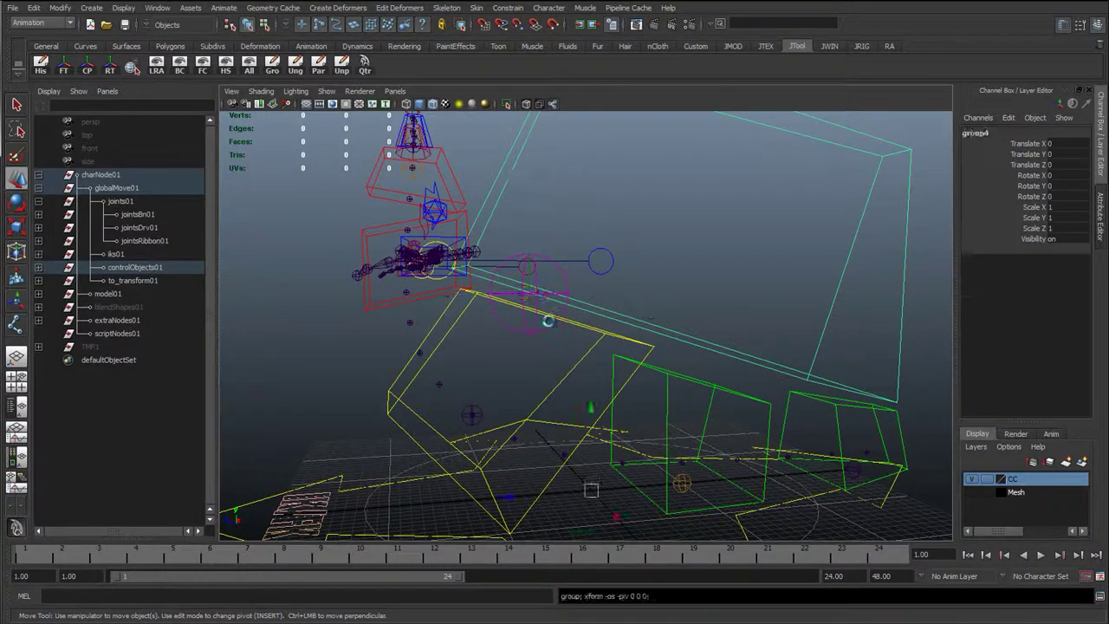
Snap the new shell group's pivot onto the chest joint and compare it with the pivot of the cc_chest_01 control.
{"action": "left_click_drag", "start_coordinate": [624, 413], "coordinate": [618, 354], "text": "alt"}
{"action": "key", "text": "Insert"}
{"action": "key", "text": "v"}
{"action": "middle_click_drag", "start_coordinate": [472, 366], "coordinate": [478, 363]}
{"action": "left_click", "coordinate": [391, 343]}
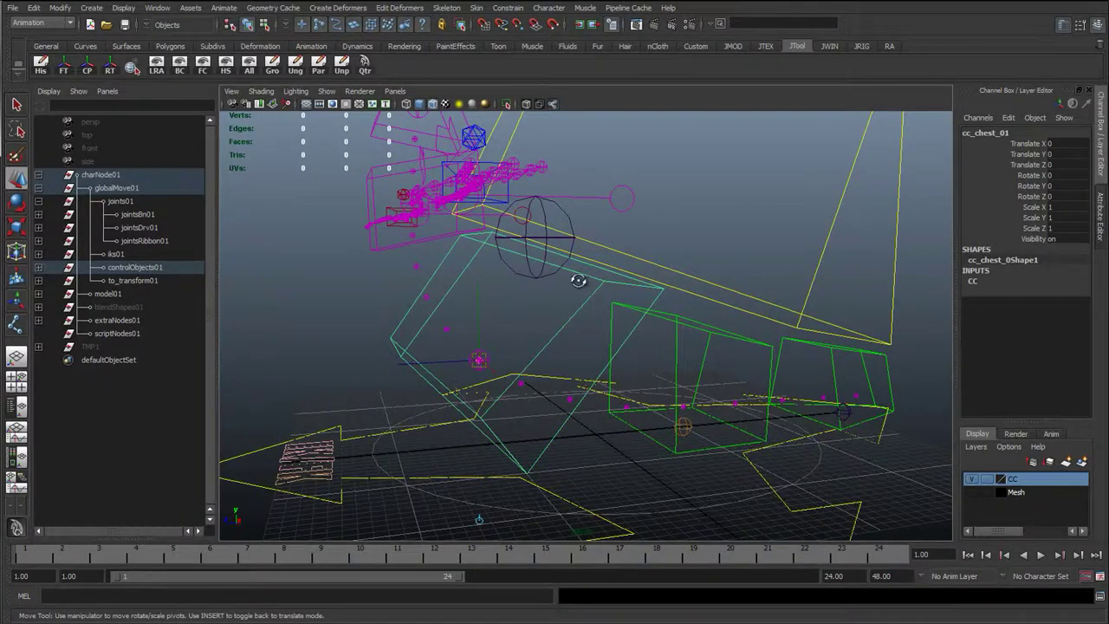
{"action": "left_click_drag", "start_coordinate": [559, 279], "coordinate": [540, 391], "text": "alt"}
{"action": "left_click", "coordinate": [639, 358]}
{"action": "left_click", "coordinate": [637, 368]}
{"action": "key", "text": "Up"}
{"action": "key", "text": "q"}
Rename the parent group of the cc_shell_01 control to grp_cc_shellOff_01.
{"action": "left_click", "coordinate": [690, 364]}
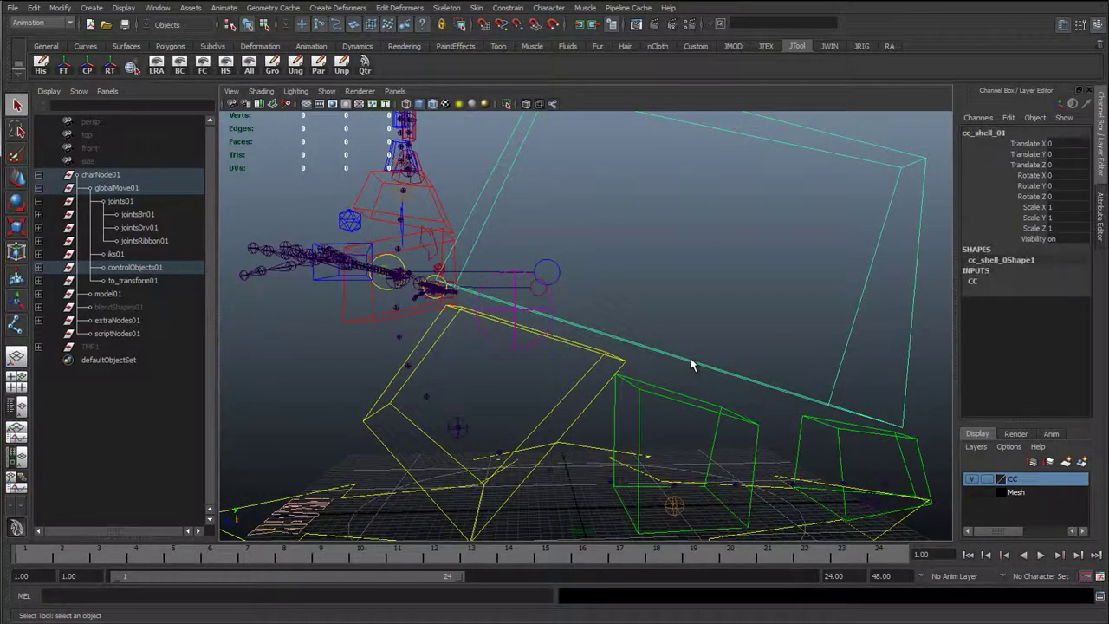
{"action": "scroll", "coordinate": [665, 368], "scroll_direction": "down", "scroll_amount": 6}
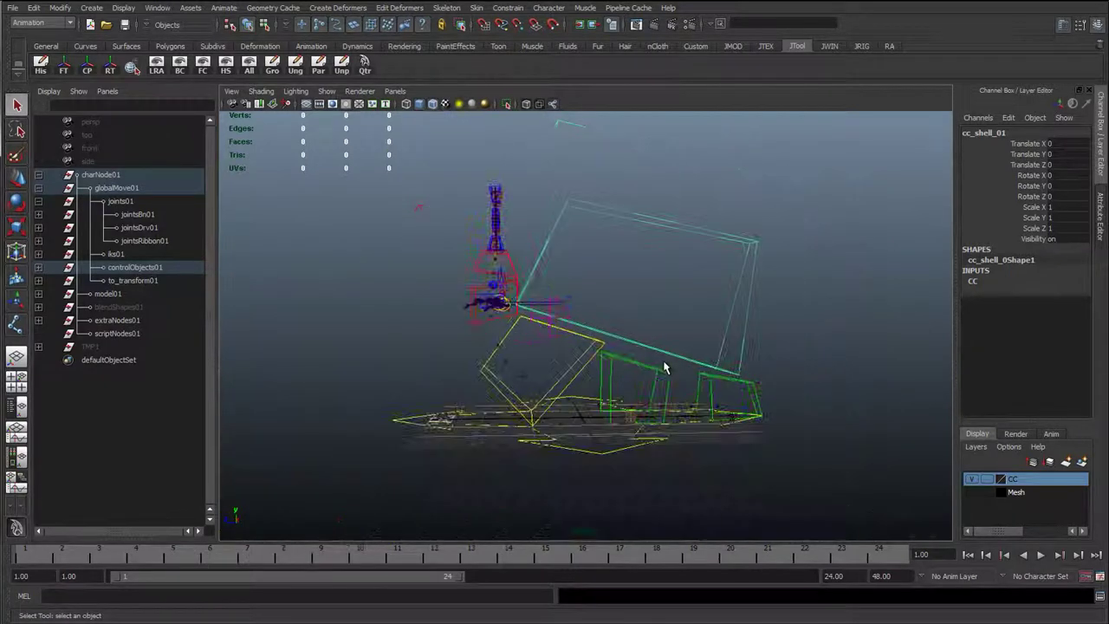
{"action": "key", "text": "w"}
{"action": "key", "text": "f"}
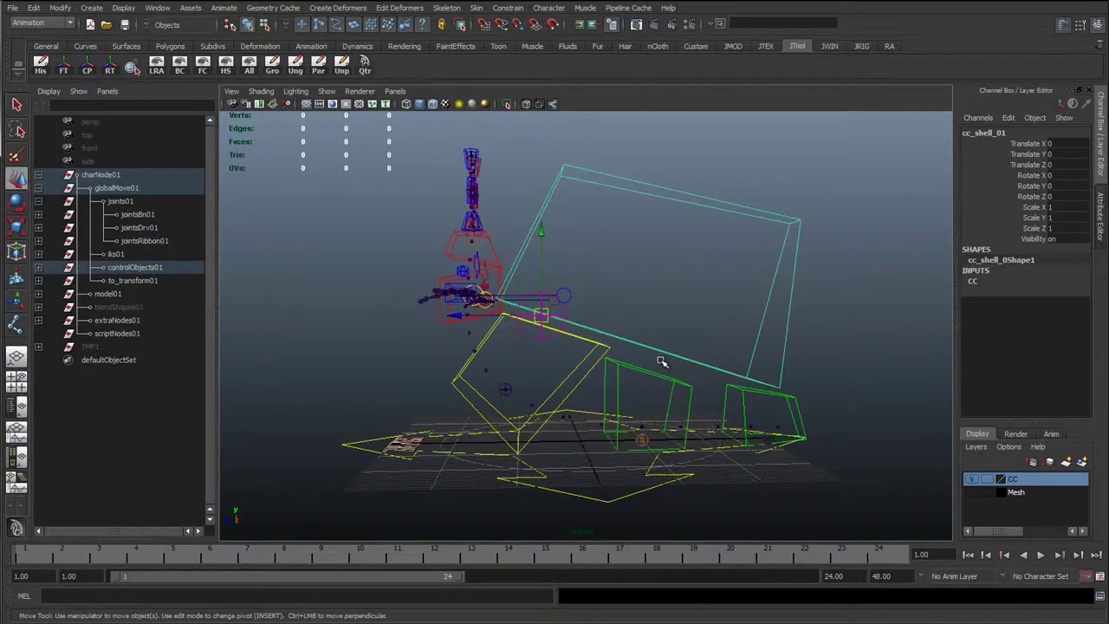
{"action": "double_click", "coordinate": [980, 133]}
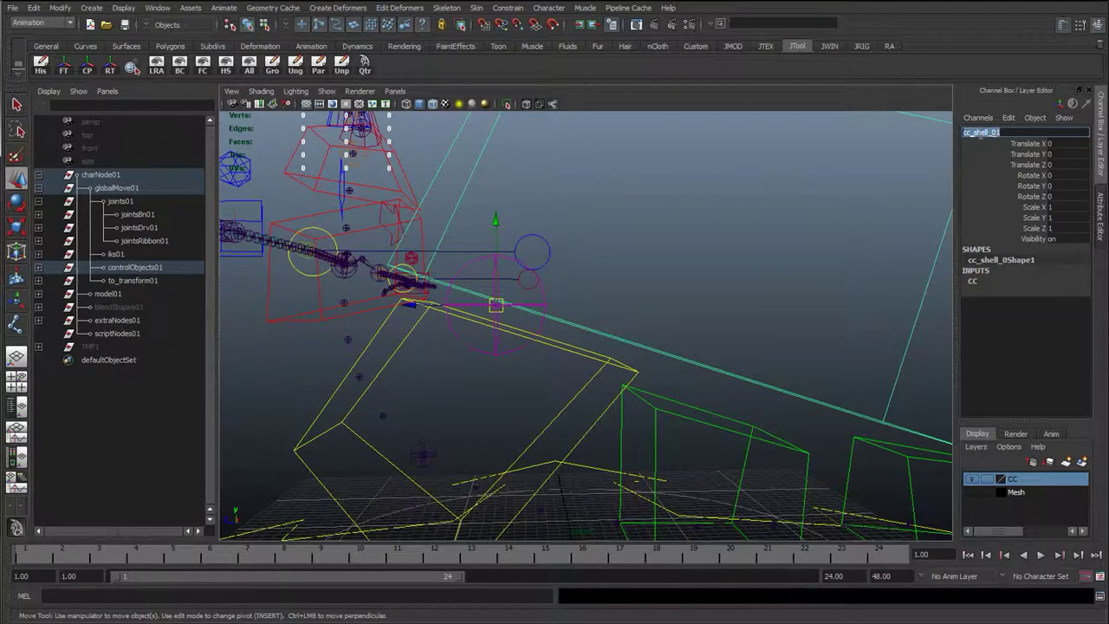
{"action": "key", "text": "Return"}
{"action": "key", "text": "ctrl+g"}
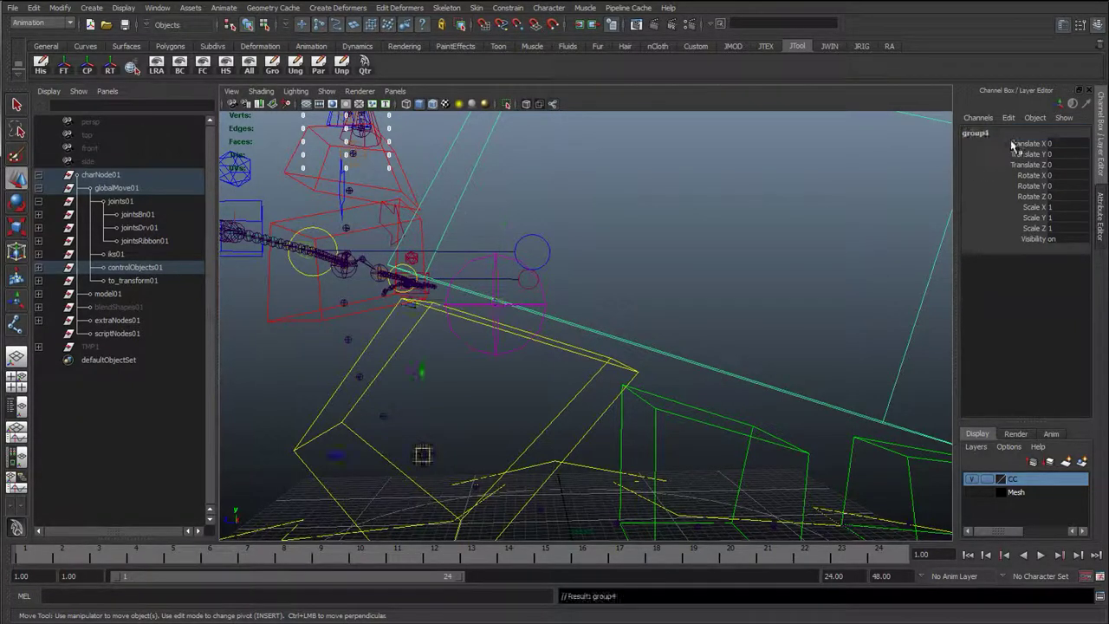
{"action": "double_click", "coordinate": [1004, 132]}
{"action": "type", "text": "grp_"}
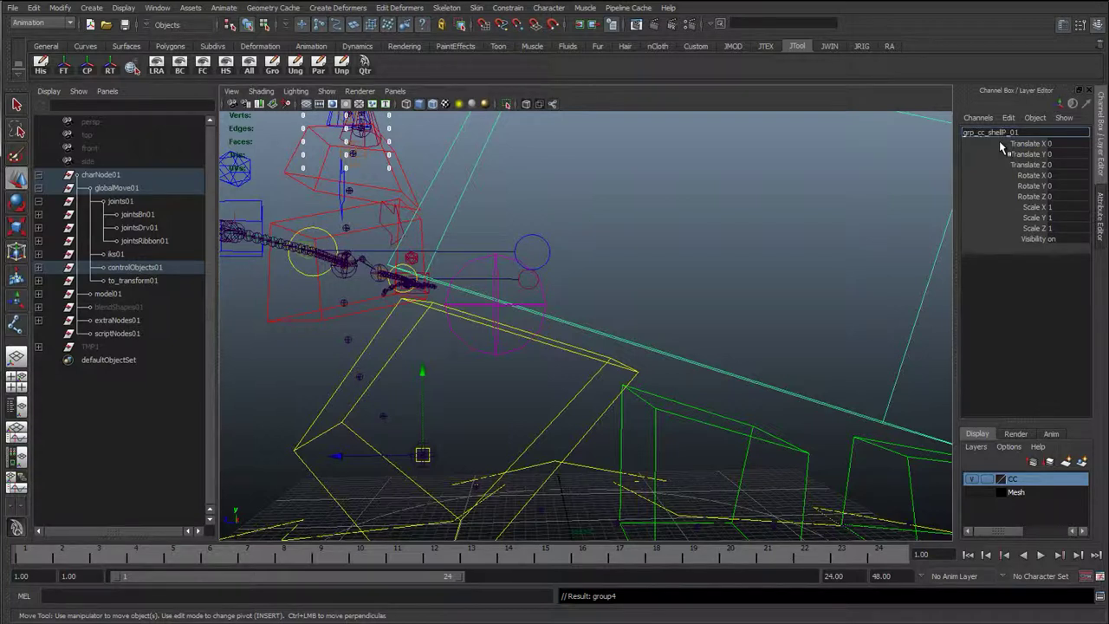
{"action": "type", "text": "cc_shellOff"}
{"action": "key", "text": "Return"}
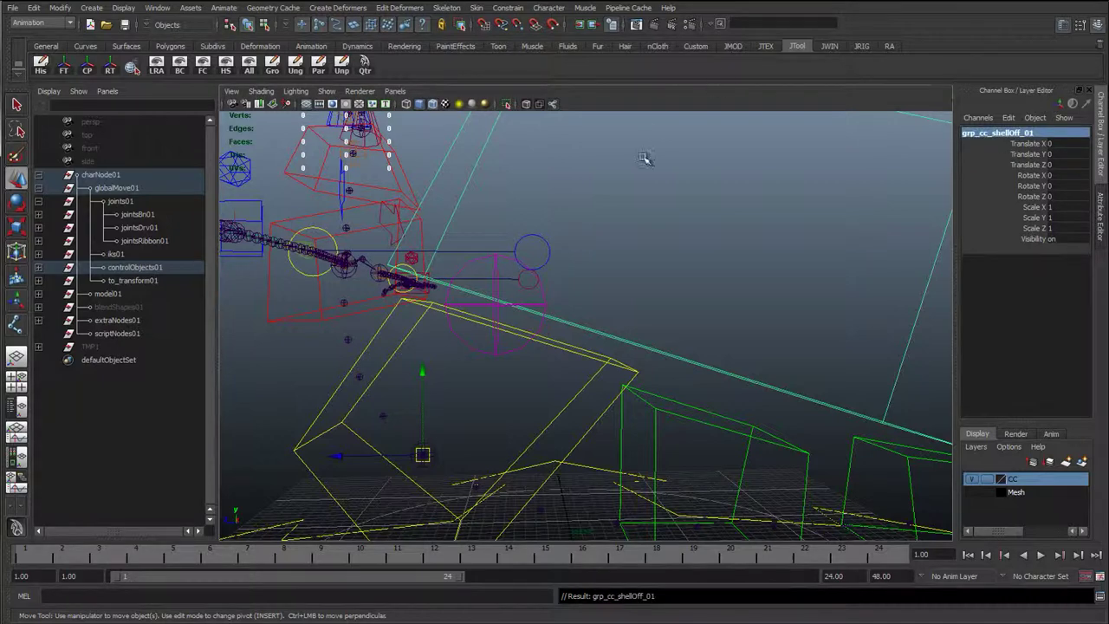
Check the Follow Chest attribute on the cc_upperBody_01 control and reselect the cc_shell_01 control.
{"action": "left_click_drag", "start_coordinate": [644, 161], "coordinate": [513, 258], "text": "alt"}
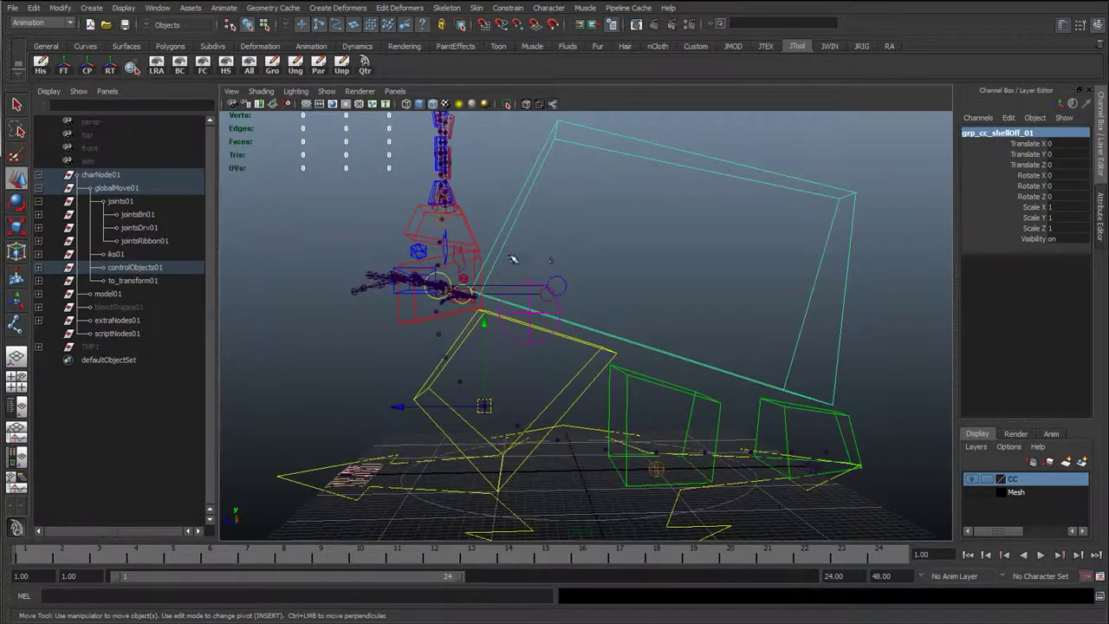
{"action": "left_click", "coordinate": [409, 317]}
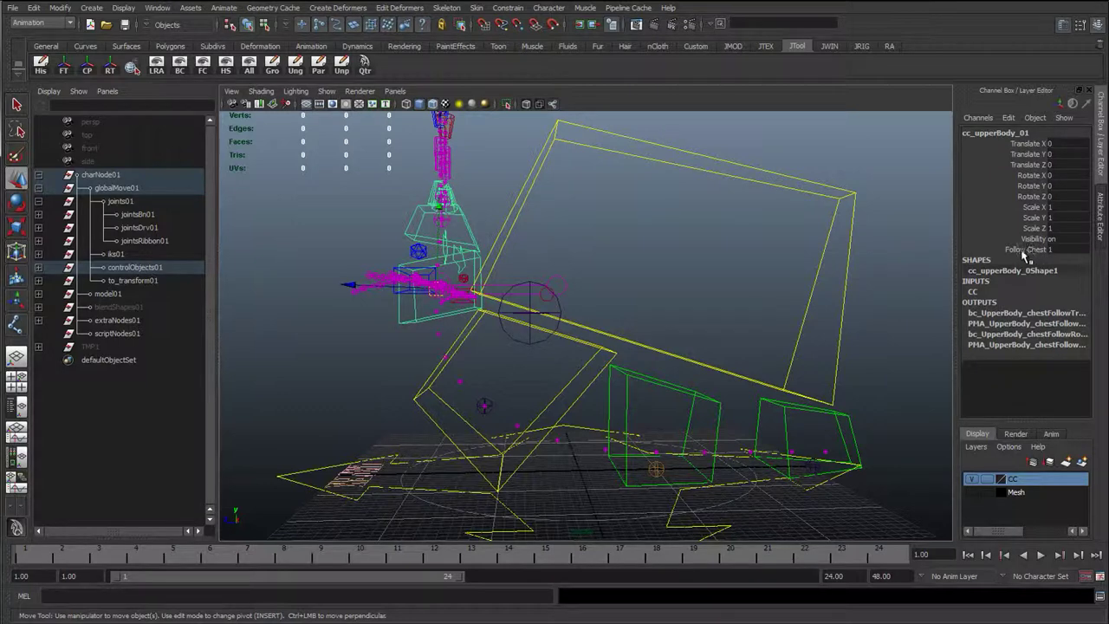
{"action": "left_click", "coordinate": [525, 180]}
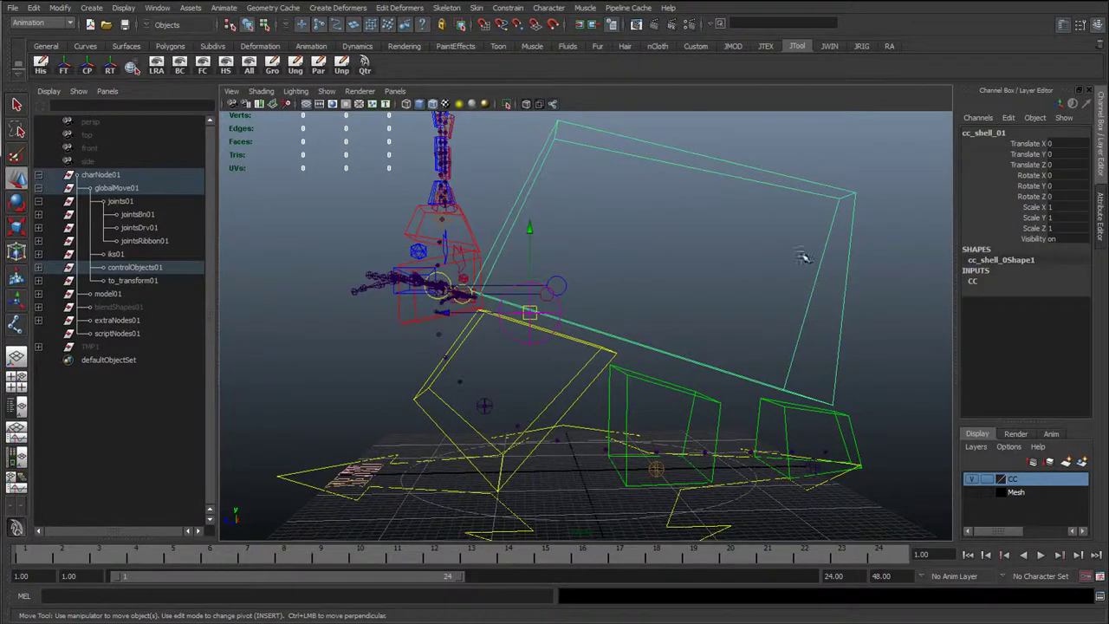
Add a keyable float attribute named followChest with a minimum of 0 to the cc_shell_01 control.
{"action": "left_click", "coordinate": [1007, 118]}
{"action": "left_click", "coordinate": [1018, 213]}
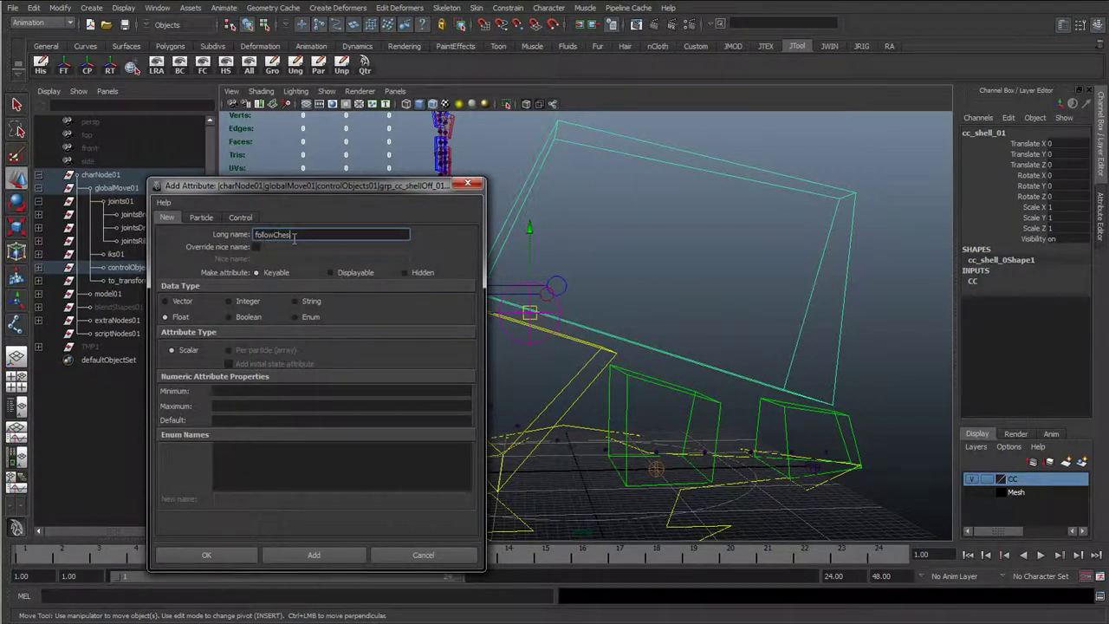
{"action": "left_click", "coordinate": [217, 392]}
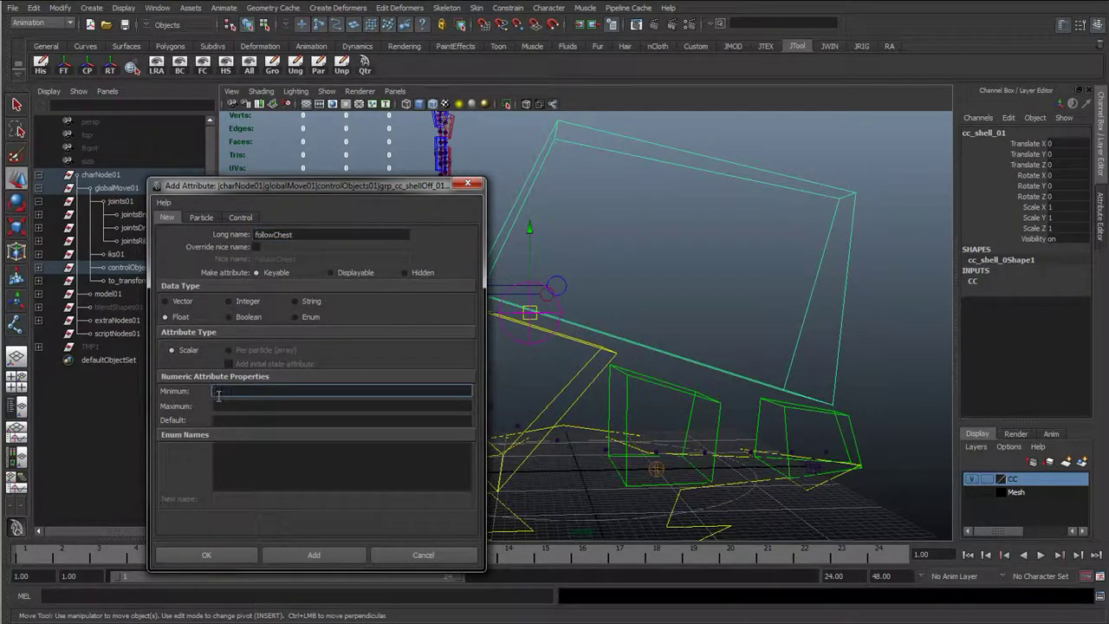
{"action": "type", "text": "0"}
{"action": "left_click", "coordinate": [245, 405]}
{"action": "left_click", "coordinate": [246, 420]}
{"action": "left_click", "coordinate": [310, 559]}
{"action": "left_click", "coordinate": [405, 555]}
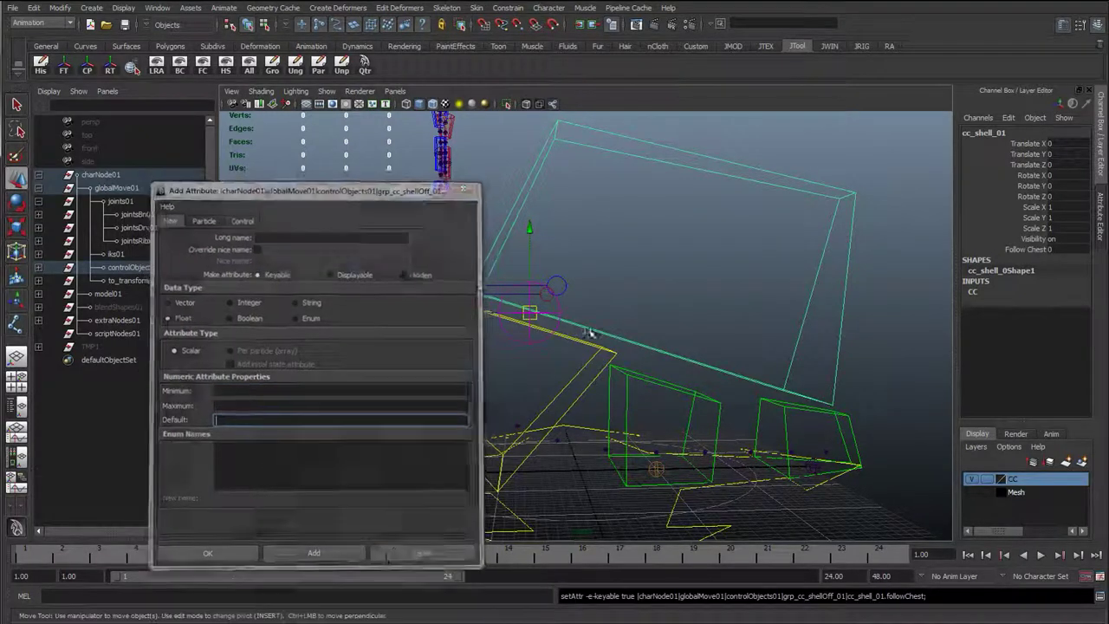
Bring up the Hypershade and add the cc_shell_01 control to its work area.
{"action": "left_click_drag", "start_coordinate": [667, 287], "coordinate": [538, 367], "text": "alt"}
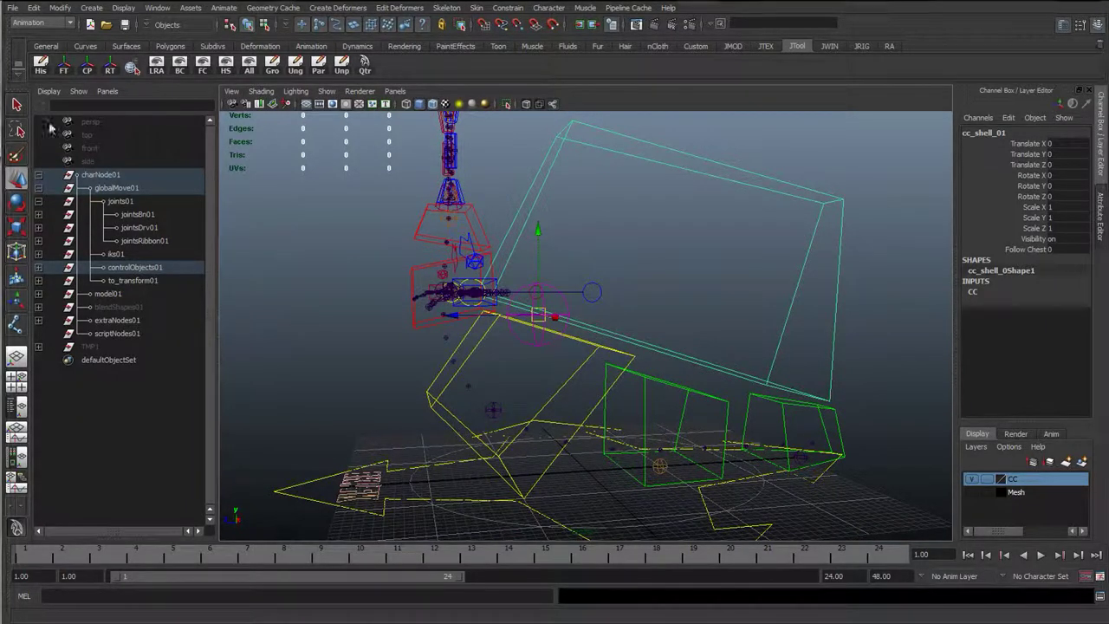
{"action": "left_click", "coordinate": [156, 7]}
{"action": "mouse_move", "coordinate": [205, 43]}
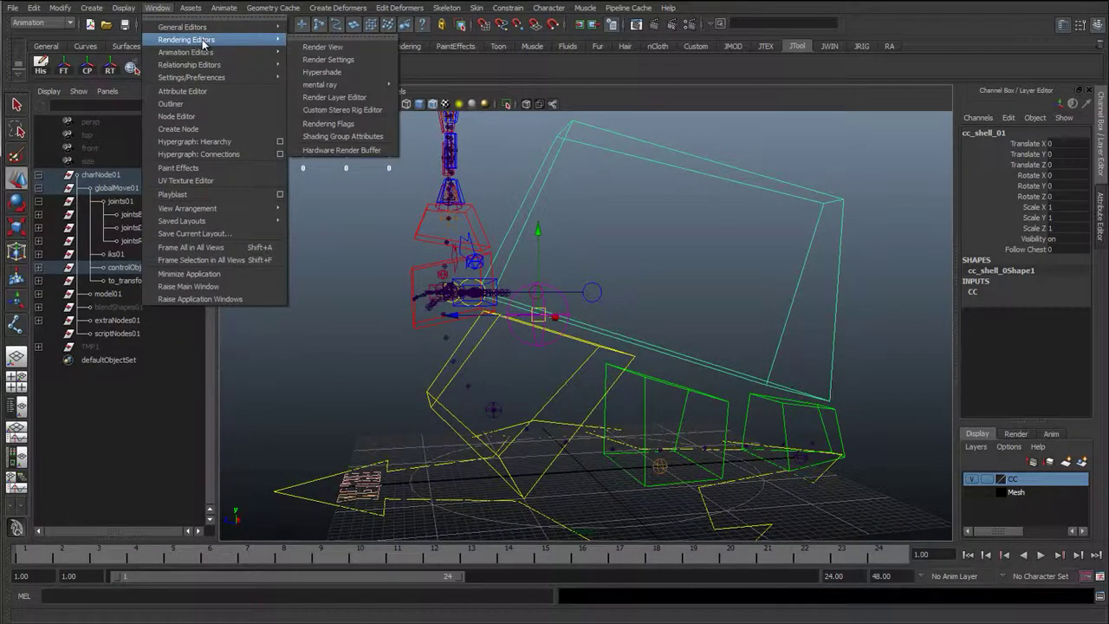
{"action": "left_click", "coordinate": [334, 72]}
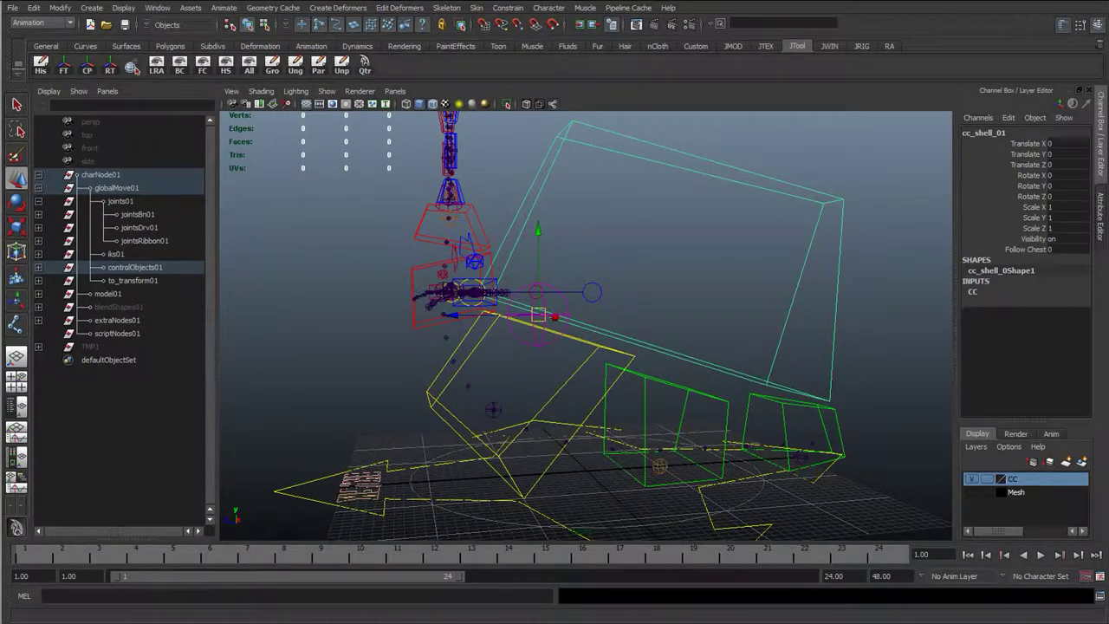
{"action": "left_click", "coordinate": [242, 227]}
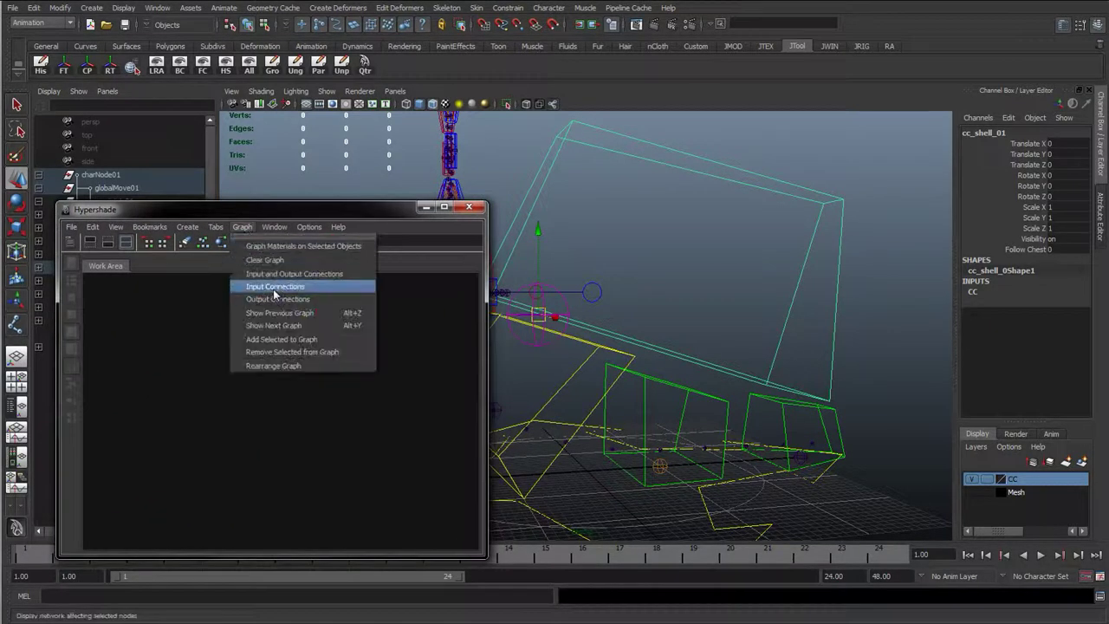
{"action": "left_click", "coordinate": [278, 339]}
{"action": "left_click_drag", "start_coordinate": [102, 368], "coordinate": [261, 293]}
{"action": "scroll", "coordinate": [264, 383], "scroll_direction": "down", "scroll_amount": 5}
Add the shell control's parent group grp_cc_shellOff_01 to the graph and place it well below the control's node.
{"action": "left_click", "coordinate": [610, 329]}
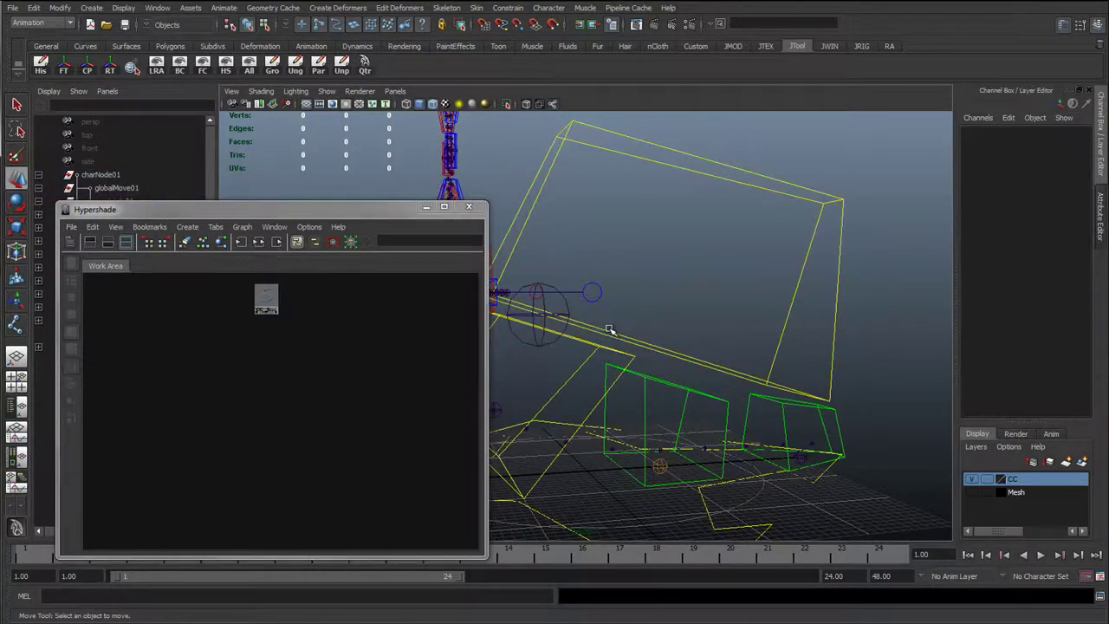
{"action": "left_click", "coordinate": [612, 332]}
{"action": "key", "text": "Up"}
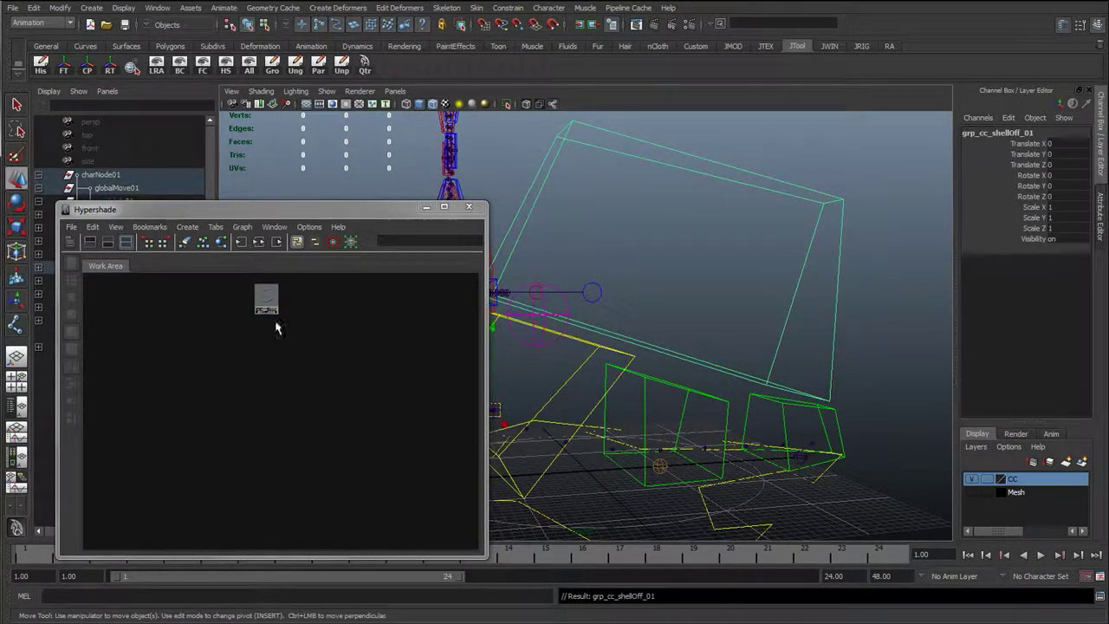
{"action": "left_click", "coordinate": [241, 227]}
{"action": "left_click", "coordinate": [276, 321]}
{"action": "left_click_drag", "start_coordinate": [232, 326], "coordinate": [264, 472]}
Create two Blend Colors utility nodes in the work area.
{"action": "left_click", "coordinate": [71, 243]}
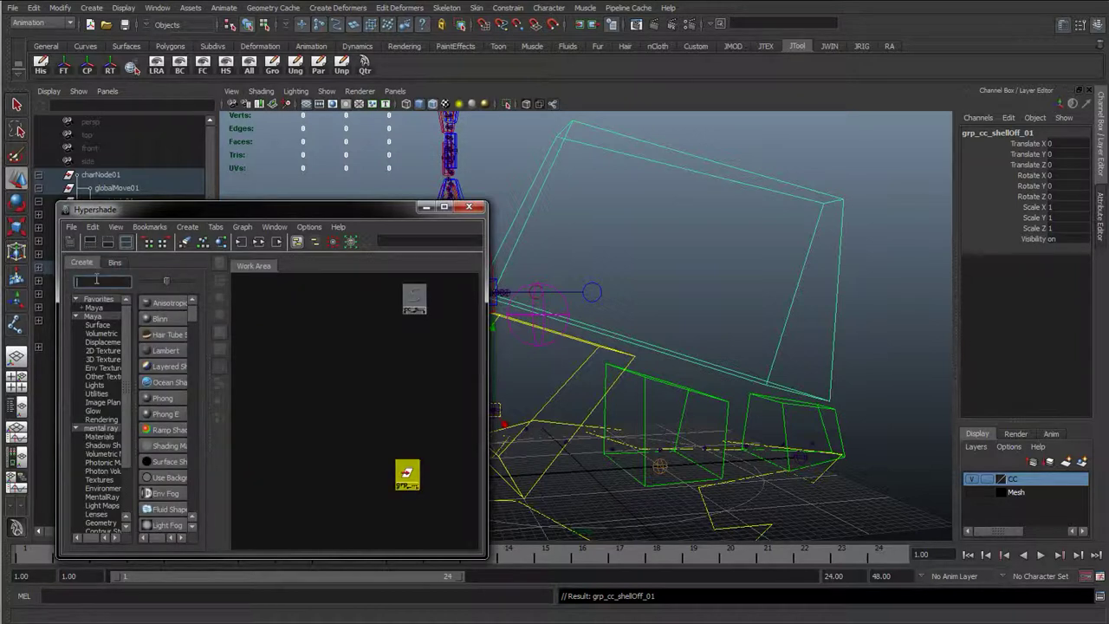
{"action": "type", "text": "bl"}
{"action": "left_click", "coordinate": [163, 351]}
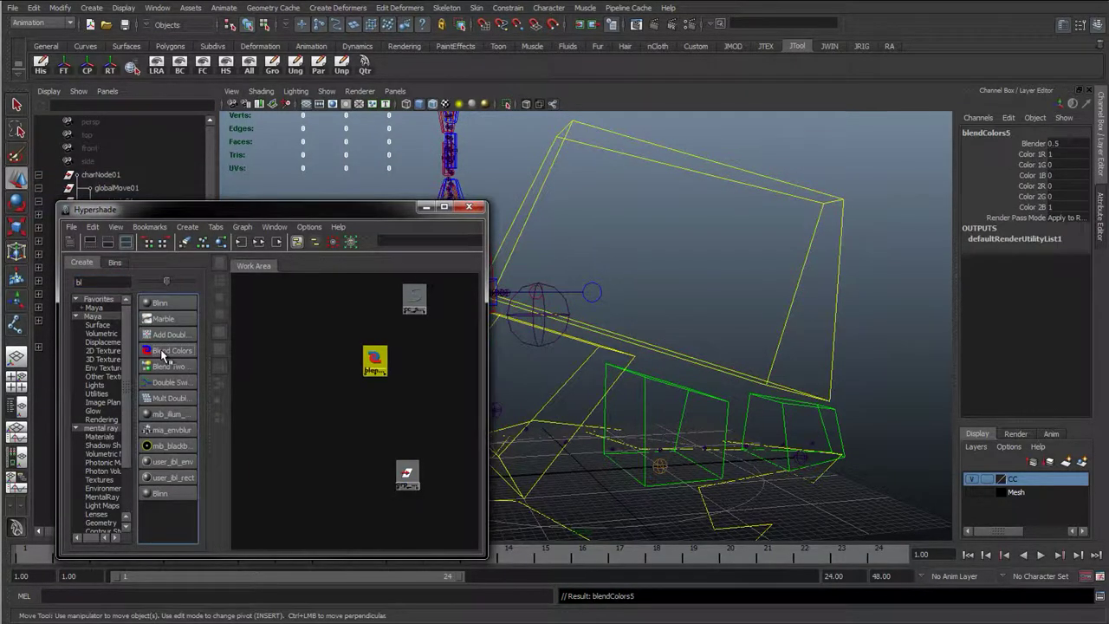
{"action": "left_click", "coordinate": [162, 353]}
{"action": "left_click", "coordinate": [71, 244]}
Set the Blender and all Color 1 and Color 2 values of both Blend Colors nodes to 0.
{"action": "left_click_drag", "start_coordinate": [235, 388], "coordinate": [305, 359]}
{"action": "left_click_drag", "start_coordinate": [1069, 208], "coordinate": [1058, 152]}
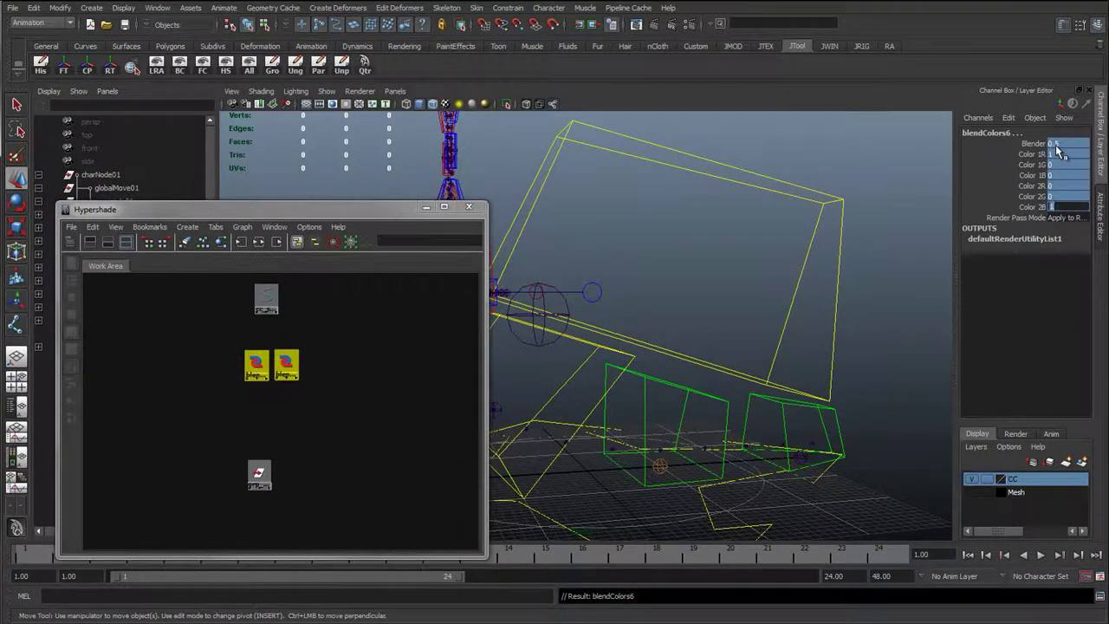
{"action": "key", "text": "Return"}
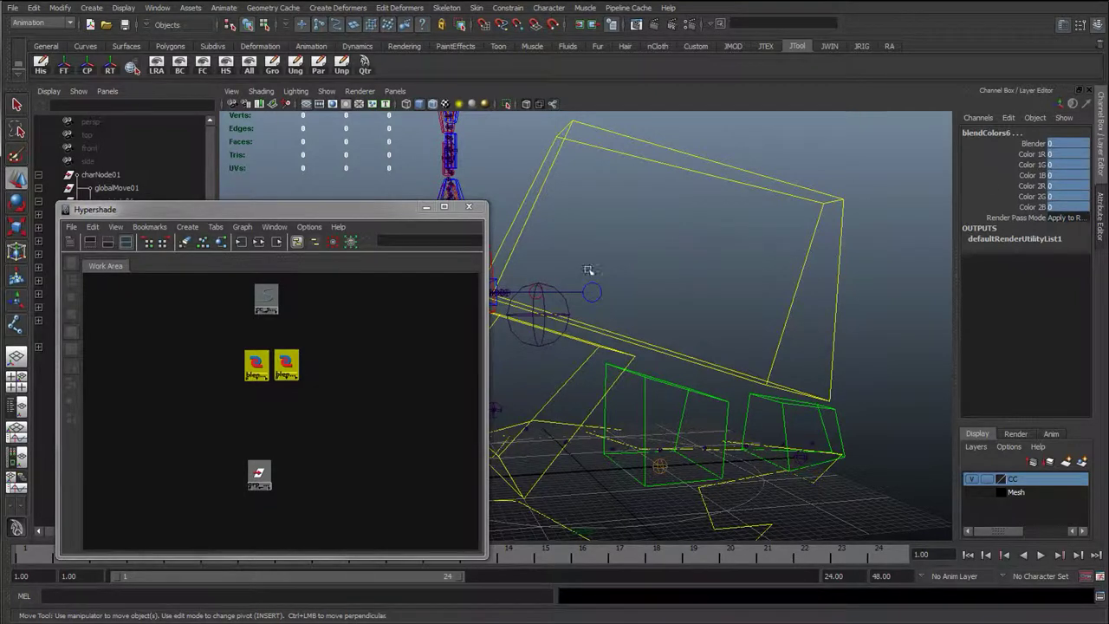
{"action": "left_click", "coordinate": [315, 341]}
Connect the followChest attribute of cc_shell_01 to the blender input of the first Blend Colors node.
{"action": "left_click", "coordinate": [268, 302]}
{"action": "right_click", "coordinate": [276, 308]}
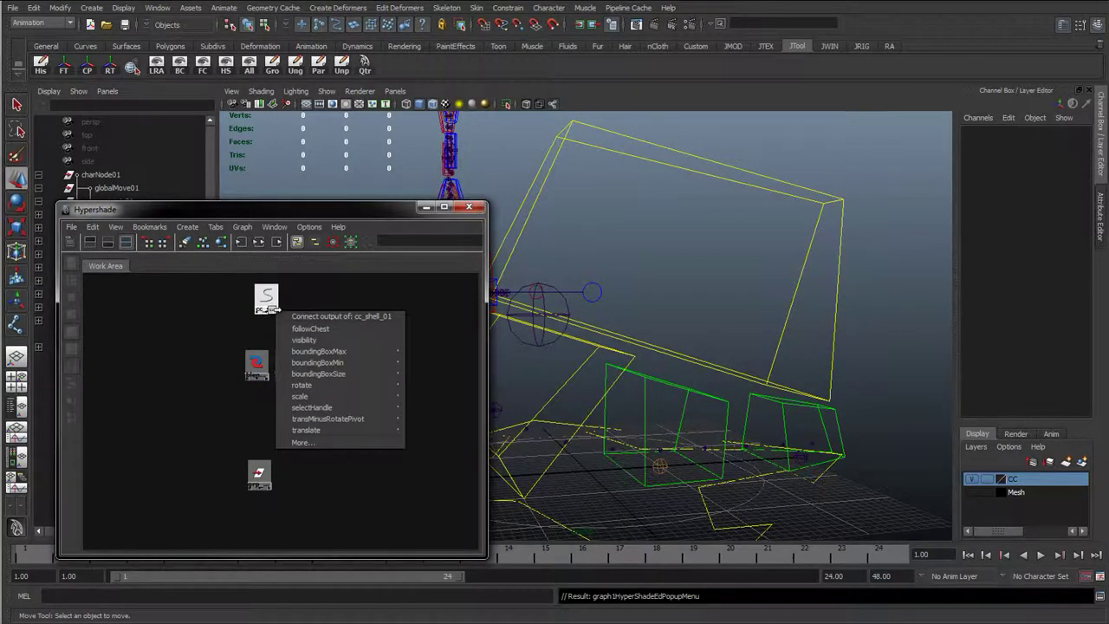
{"action": "left_click", "coordinate": [309, 328]}
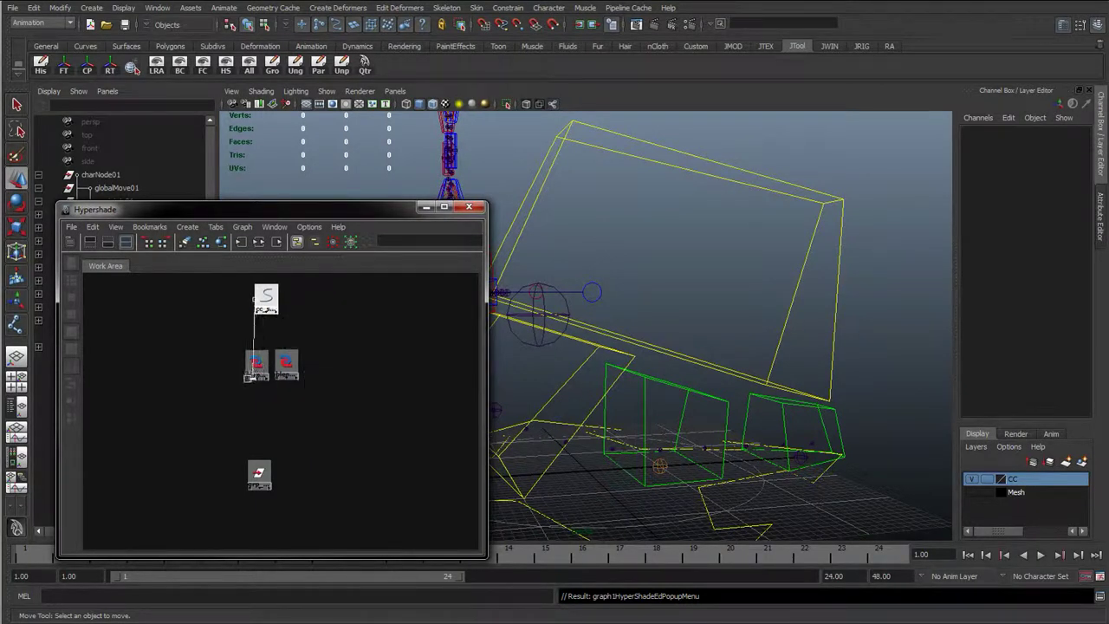
{"action": "left_click", "coordinate": [246, 378]}
{"action": "left_click", "coordinate": [270, 411]}
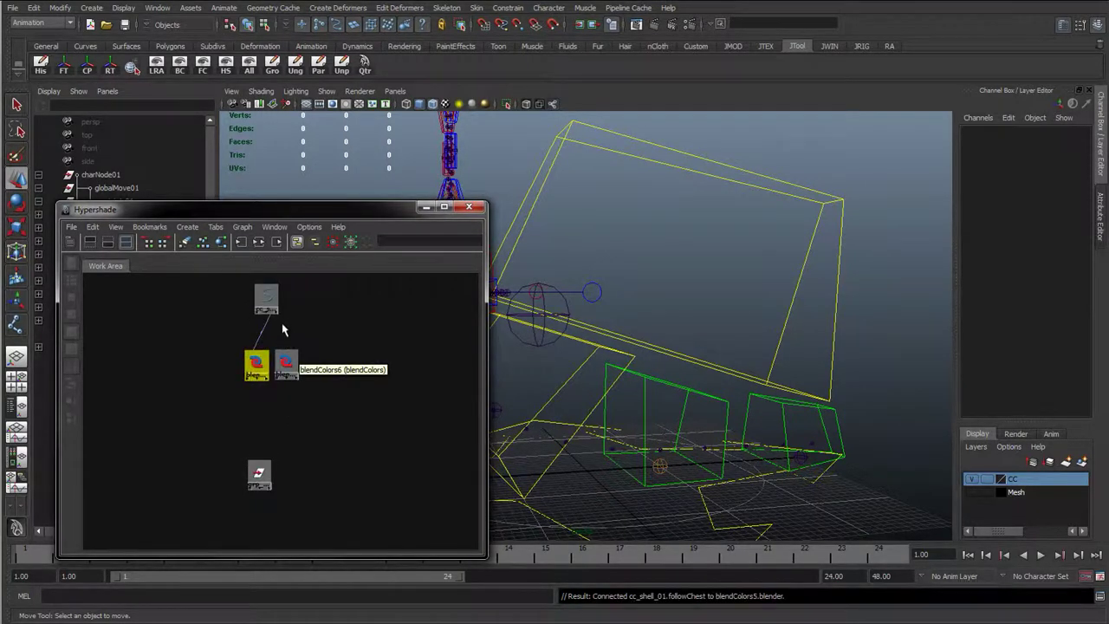
Connect the followChest attribute of cc_shell_01 to the blender input of the second Blend Colors node.
{"action": "left_click", "coordinate": [278, 317]}
{"action": "right_click", "coordinate": [276, 317]}
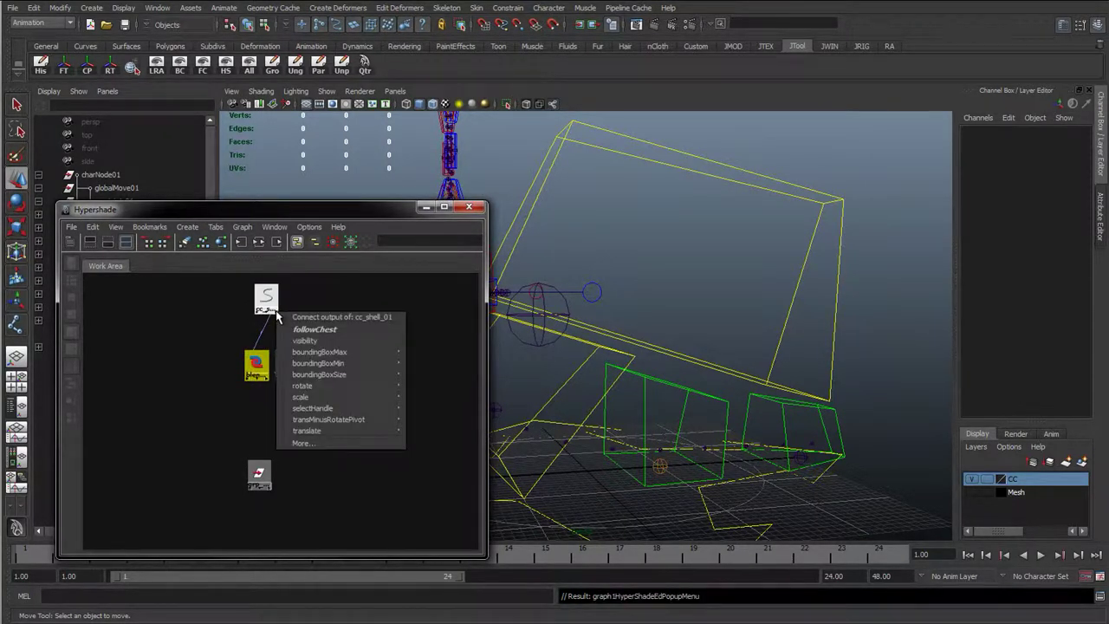
{"action": "left_click", "coordinate": [309, 329]}
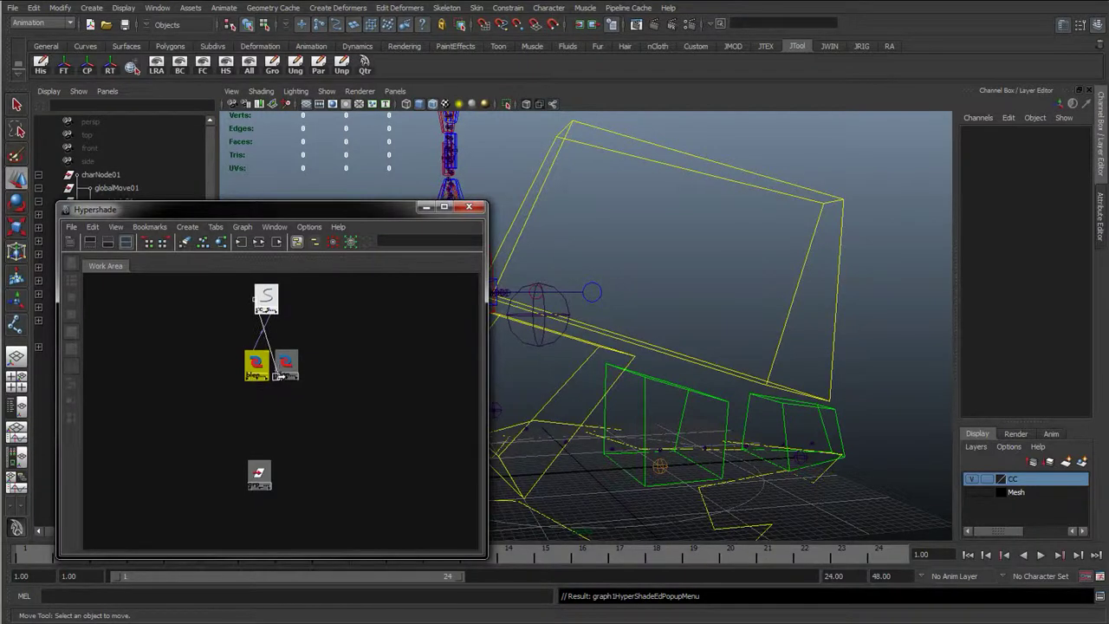
{"action": "left_click", "coordinate": [279, 375]}
{"action": "left_click", "coordinate": [308, 409]}
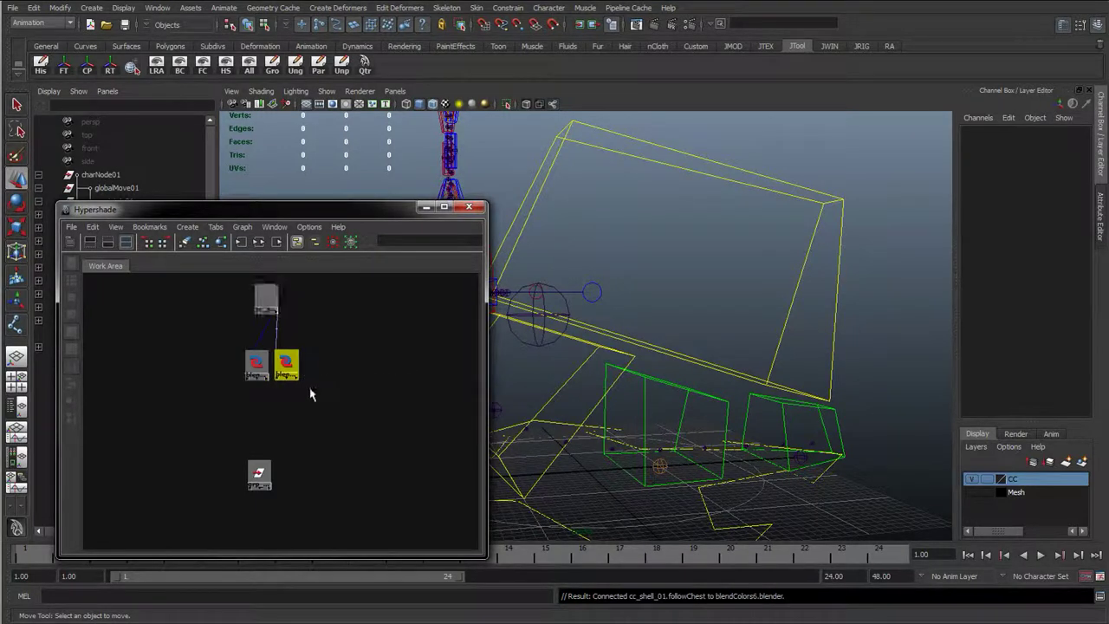
Arrange the two Blend Colors nodes beneath the shell control's node, with the grp_cc_shellOff_01 node just below them.
{"action": "left_click", "coordinate": [274, 300]}
{"action": "left_click_drag", "start_coordinate": [236, 345], "coordinate": [359, 373]}
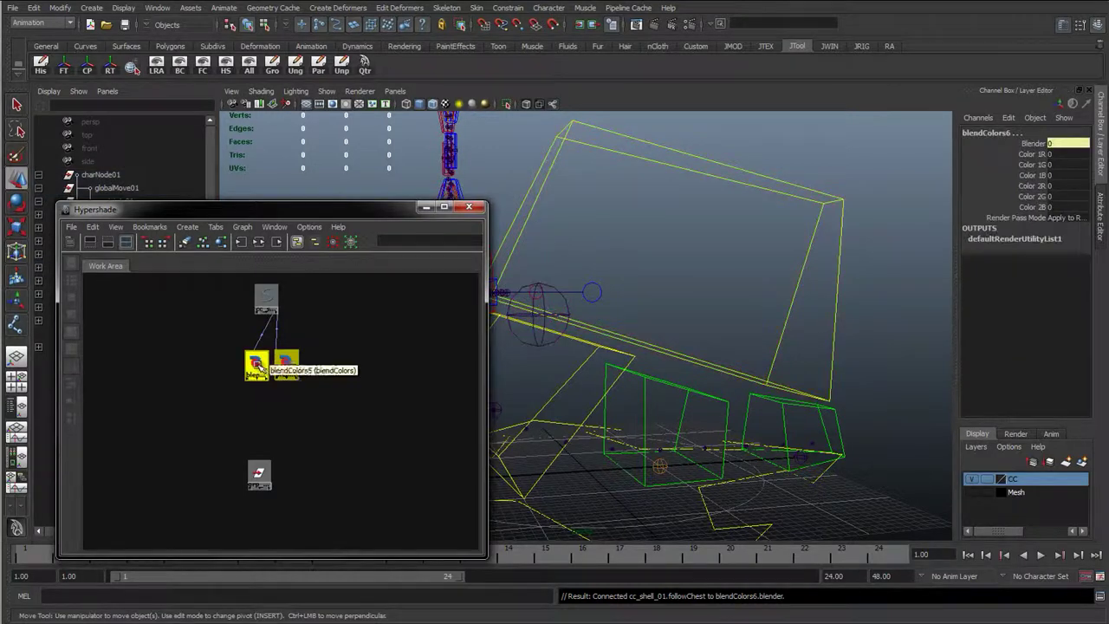
{"action": "left_click_drag", "start_coordinate": [257, 364], "coordinate": [242, 362]}
{"action": "left_click_drag", "start_coordinate": [647, 332], "coordinate": [712, 339], "text": "alt"}
{"action": "right_click_drag", "start_coordinate": [710, 338], "coordinate": [660, 349], "text": "alt"}
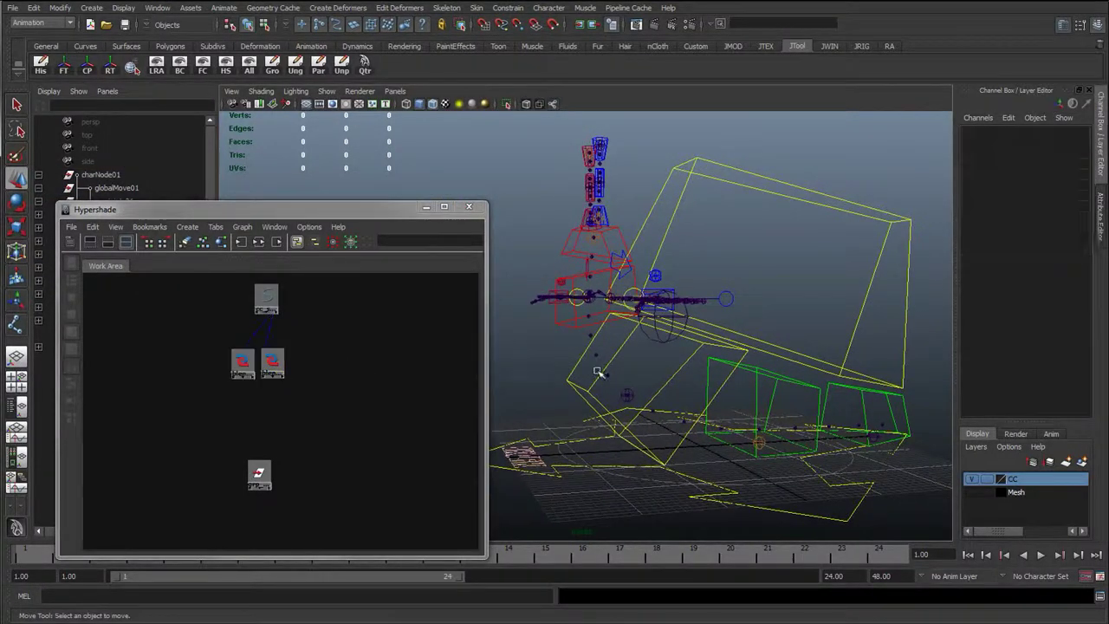
{"action": "left_click_drag", "start_coordinate": [594, 372], "coordinate": [284, 364], "text": "alt"}
{"action": "left_click_drag", "start_coordinate": [263, 471], "coordinate": [264, 415]}
{"action": "left_click_drag", "start_coordinate": [245, 363], "coordinate": [255, 365]}
{"action": "left_click_drag", "start_coordinate": [281, 365], "coordinate": [277, 364]}
Put the Hypershade away and expand the extraNodes01 group in the scene hierarchy.
{"action": "right_click_drag", "start_coordinate": [684, 402], "coordinate": [796, 416], "text": "alt"}
{"action": "left_click_drag", "start_coordinate": [796, 415], "coordinate": [584, 317], "text": "alt"}
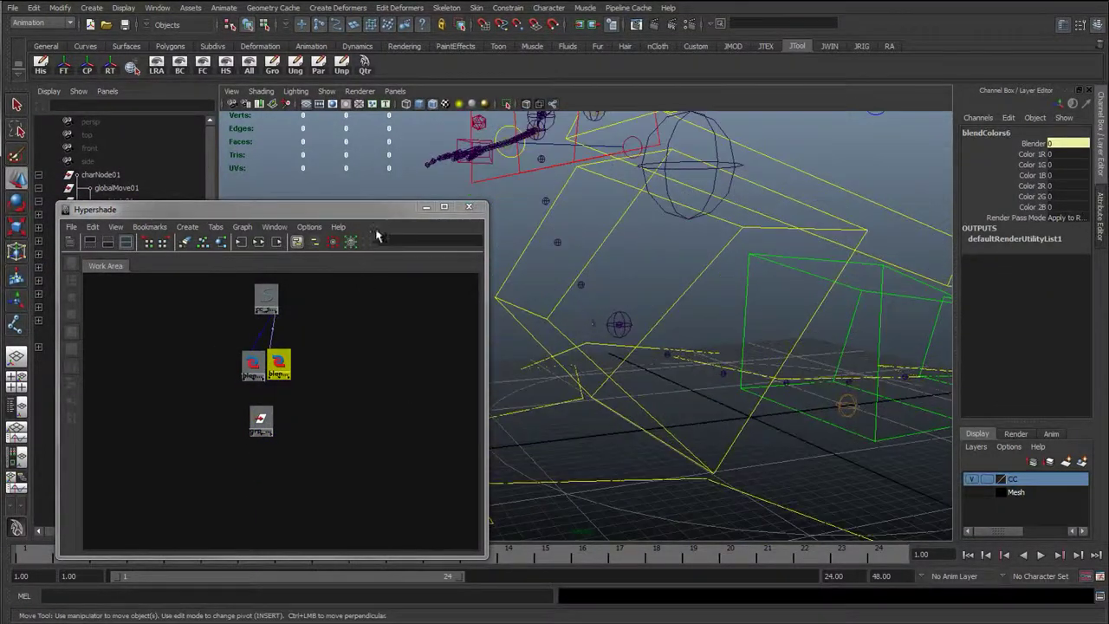
{"action": "left_click", "coordinate": [469, 206]}
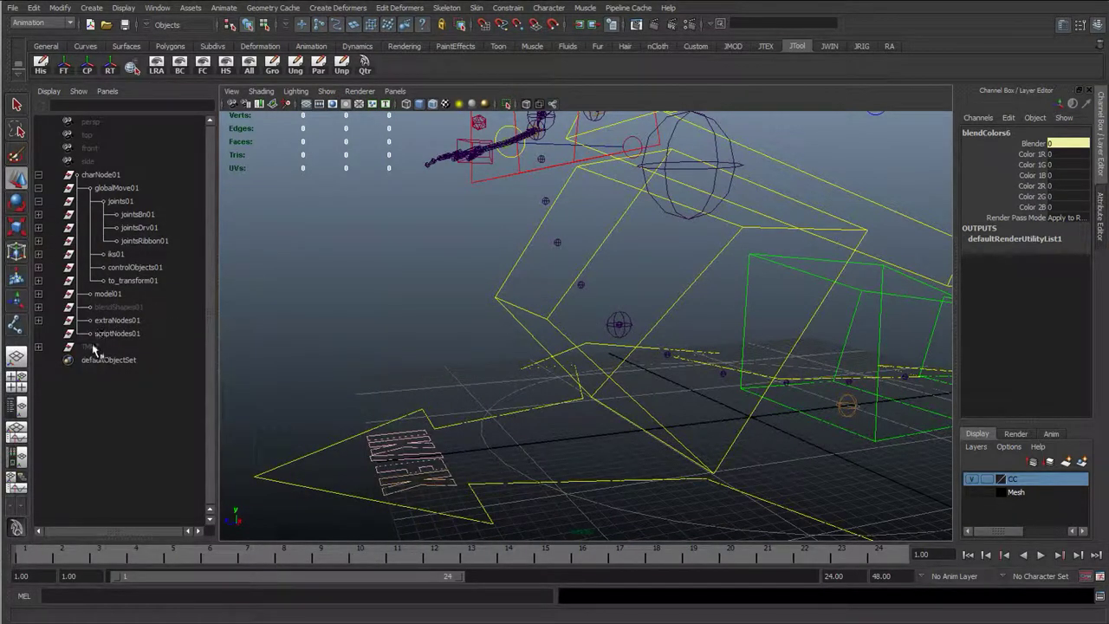
{"action": "left_click", "coordinate": [73, 307]}
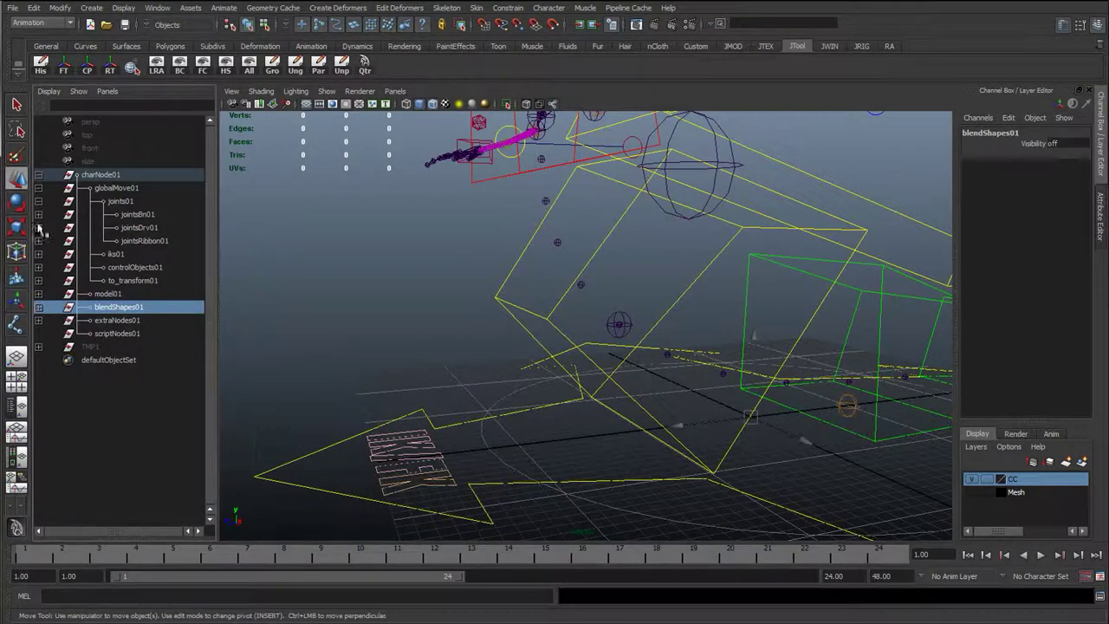
{"action": "left_click", "coordinate": [38, 175]}
{"action": "left_click", "coordinate": [38, 175]}
{"action": "left_click", "coordinate": [93, 325]}
{"action": "left_click", "coordinate": [39, 320]}
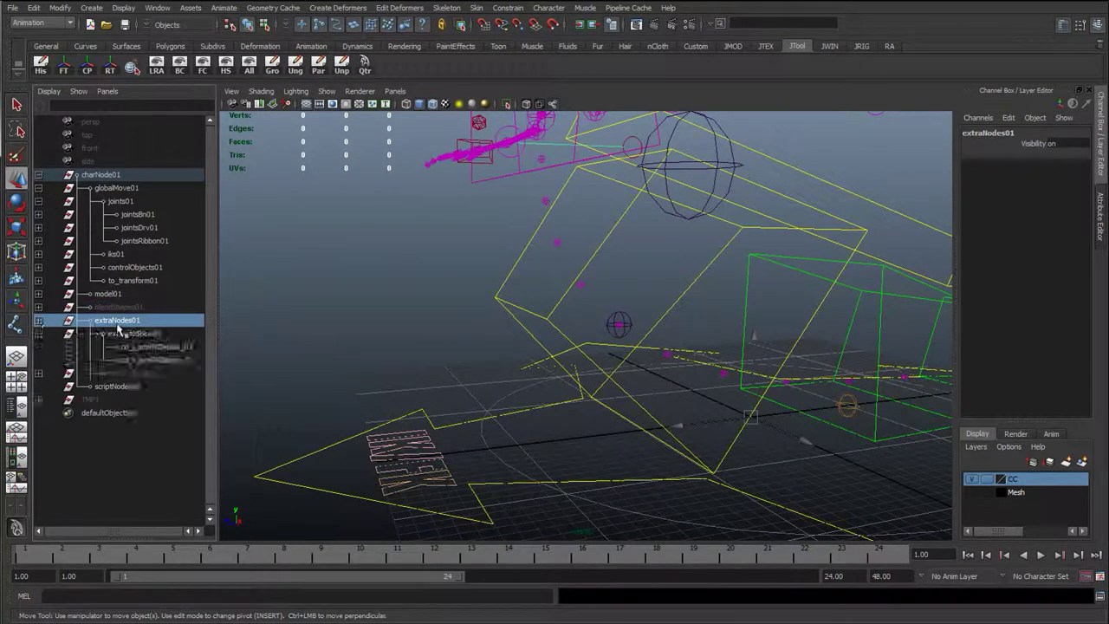
Turn on the visibility of the extra_toHide01 group inside extraNodes01.
{"action": "left_click", "coordinate": [38, 333]}
{"action": "left_click", "coordinate": [38, 333]}
{"action": "left_click", "coordinate": [138, 346]}
{"action": "left_click", "coordinate": [1054, 146]}
{"action": "type", "text": "1"}
{"action": "key", "text": "Return"}
Select the tie_chestFollow_01 locator on the back ribbon.
{"action": "scroll", "coordinate": [725, 300], "scroll_direction": "up", "scroll_amount": 2}
{"action": "middle_click_drag", "start_coordinate": [688, 322], "coordinate": [517, 276], "text": "alt"}
{"action": "scroll", "coordinate": [468, 297], "scroll_direction": "up", "scroll_amount": 3}
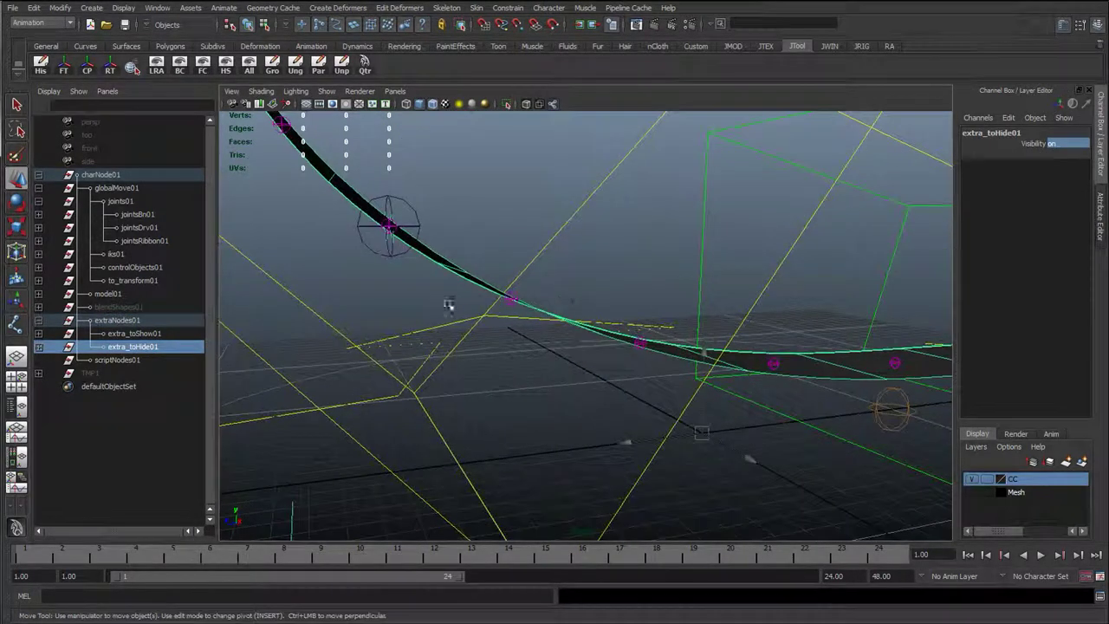
{"action": "left_click_drag", "start_coordinate": [460, 300], "coordinate": [485, 231], "text": "alt"}
{"action": "left_click", "coordinate": [460, 207]}
{"action": "left_click_drag", "start_coordinate": [407, 270], "coordinate": [476, 300], "text": "alt"}
{"action": "left_click", "coordinate": [477, 312]}
{"action": "key", "text": "q"}
{"action": "right_click_drag", "start_coordinate": [470, 349], "coordinate": [530, 363], "text": "alt"}
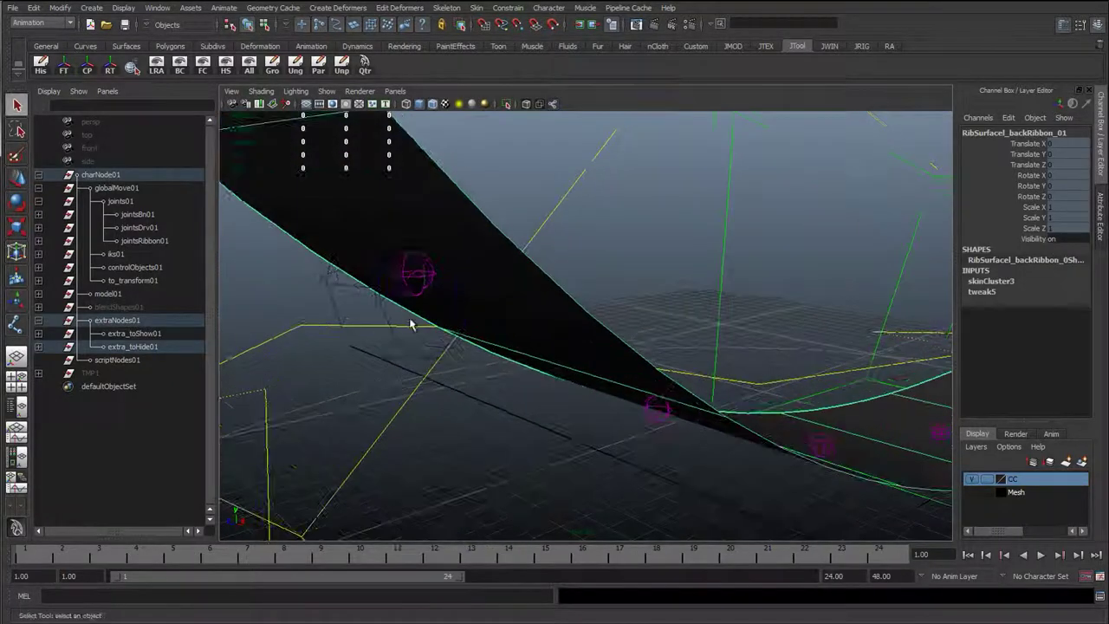
{"action": "left_click", "coordinate": [372, 306]}
{"action": "left_click", "coordinate": [375, 307]}
Examine where the tie_chestFollow_01 locator sits on the back ribbon relative to the shell and body controls.
{"action": "left_click_drag", "start_coordinate": [383, 312], "coordinate": [427, 305], "text": "alt"}
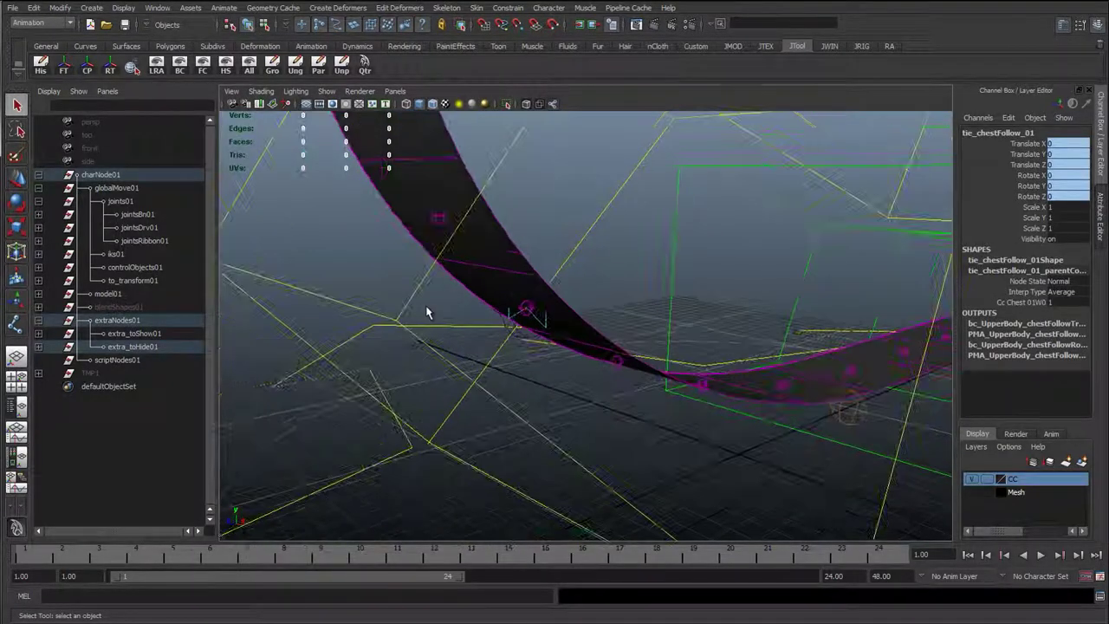
{"action": "middle_click_drag", "start_coordinate": [426, 305], "coordinate": [489, 289], "text": "alt"}
{"action": "left_click_drag", "start_coordinate": [515, 320], "coordinate": [541, 390], "text": "alt"}
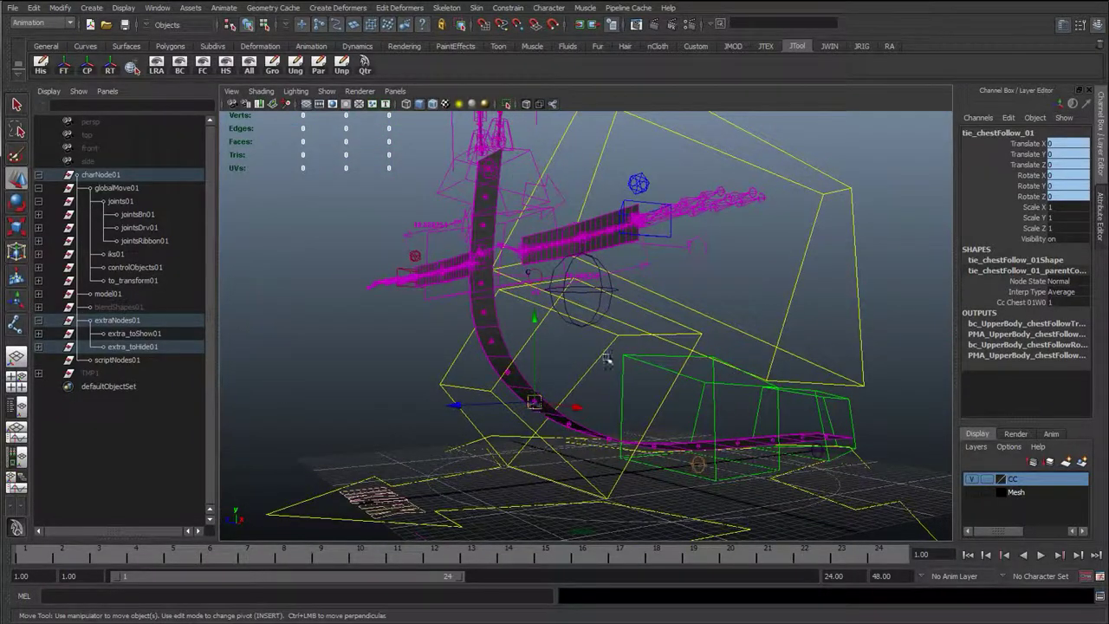
{"action": "middle_click_drag", "start_coordinate": [607, 356], "coordinate": [535, 324], "text": "alt"}
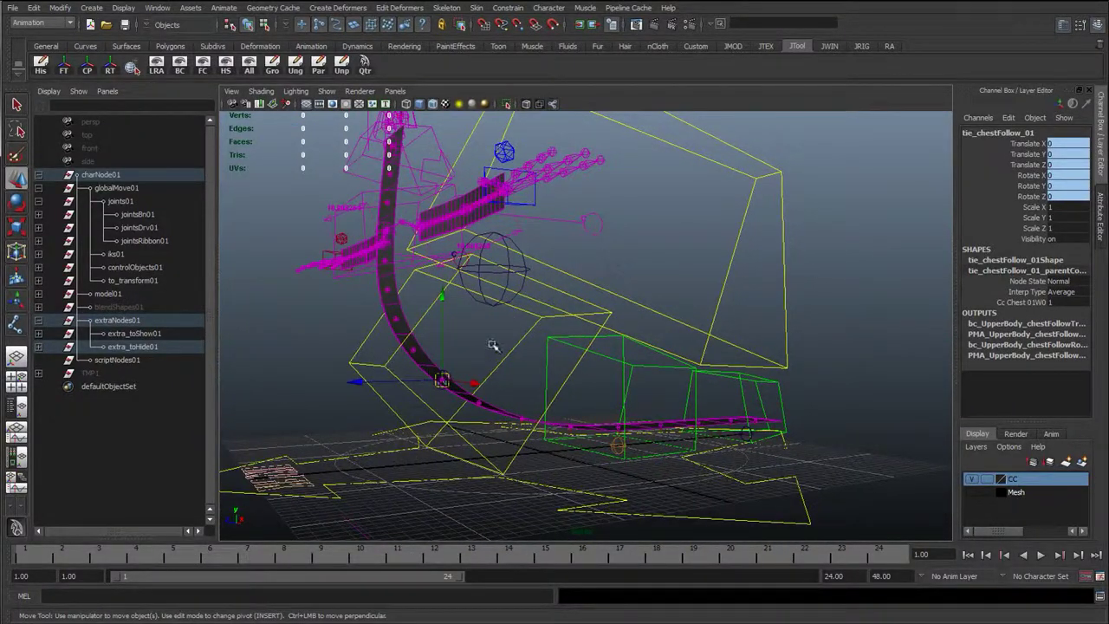
{"action": "left_click_drag", "start_coordinate": [490, 344], "coordinate": [544, 238], "text": "alt"}
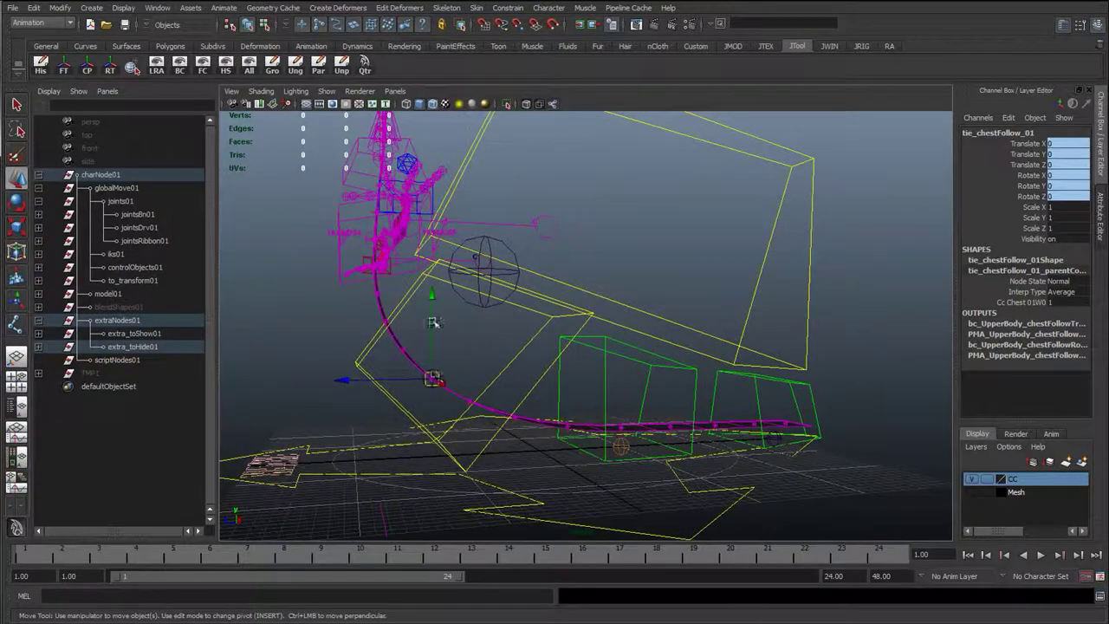
{"action": "left_click_drag", "start_coordinate": [539, 364], "coordinate": [393, 397], "text": "alt"}
{"action": "right_click_drag", "start_coordinate": [393, 397], "coordinate": [422, 409], "text": "alt"}
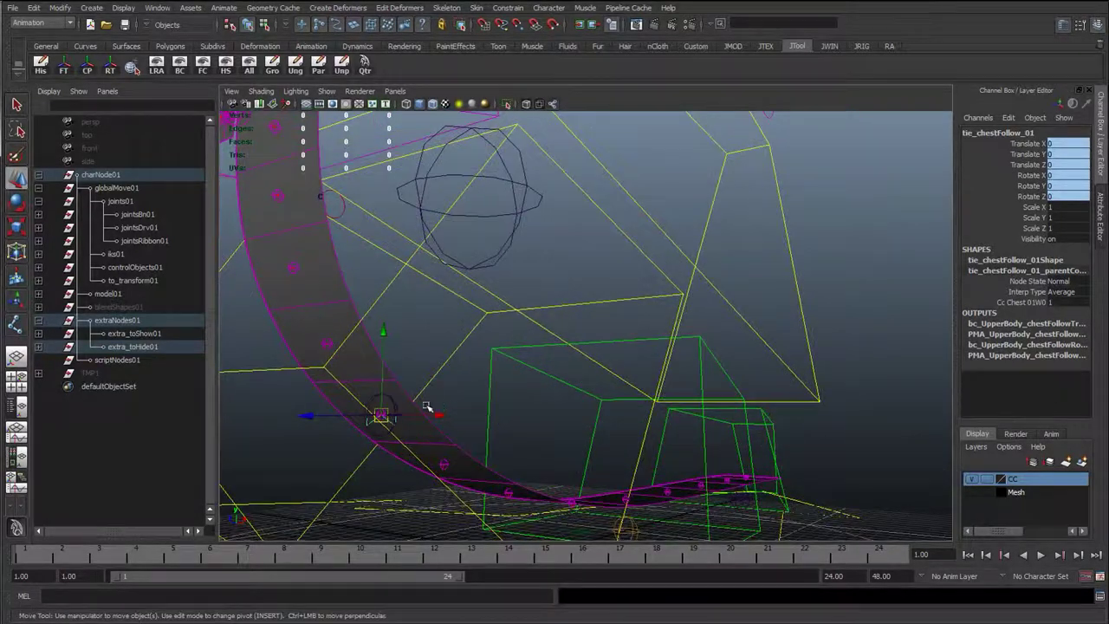
{"action": "mouse_move", "coordinate": [490, 430]}
{"action": "left_mouse_down", "text": "alt"}
{"action": "mouse_move", "coordinate": [465, 421]}
{"action": "mouse_move", "coordinate": [476, 416]}
{"action": "left_mouse_up", "text": "alt"}
Add the tie_chestFollow_01 locator to the Hypershade graph and place its node beside the shell control's node.
{"action": "left_click_drag", "start_coordinate": [0, 267], "coordinate": [264, 241]}
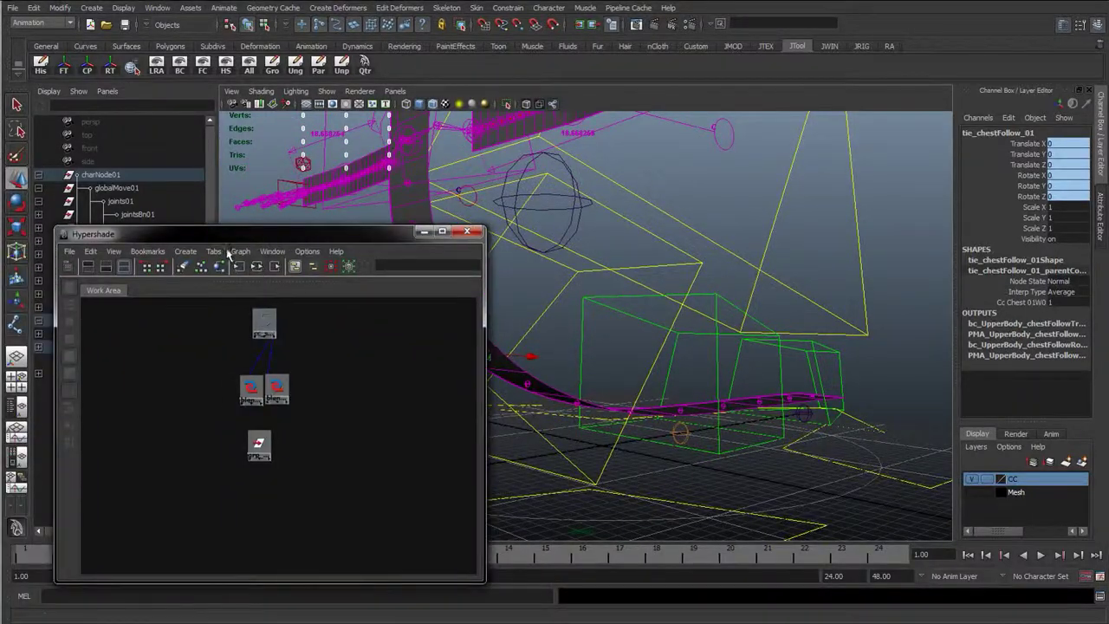
{"action": "left_click", "coordinate": [234, 251]}
{"action": "left_click", "coordinate": [286, 360]}
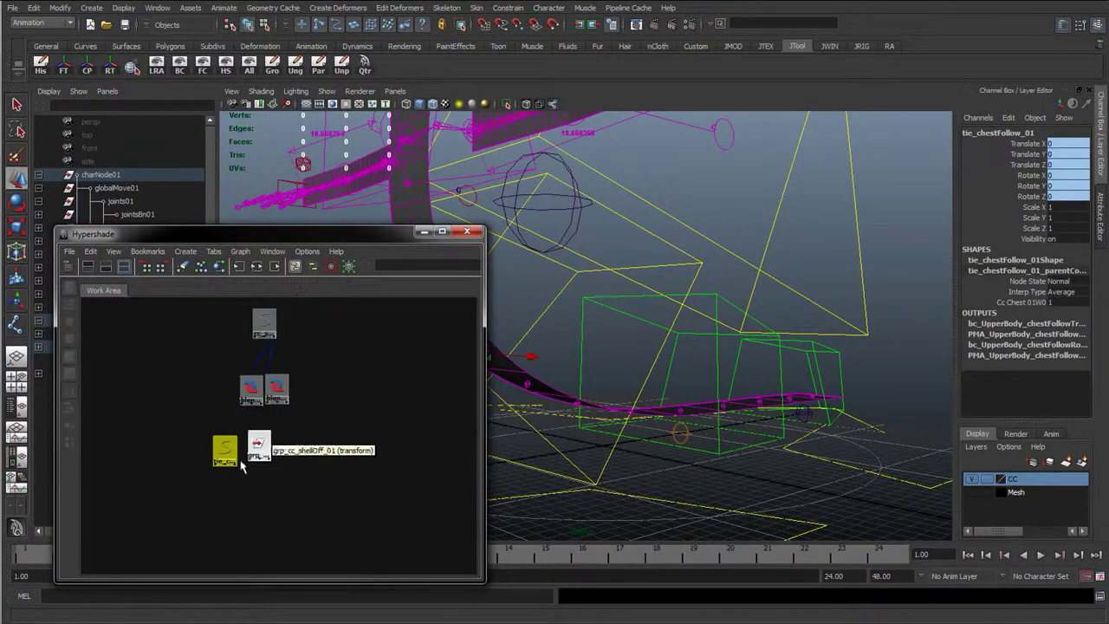
{"action": "left_click_drag", "start_coordinate": [241, 468], "coordinate": [331, 340]}
{"action": "left_click_drag", "start_coordinate": [696, 351], "coordinate": [613, 384], "text": "alt"}
{"action": "scroll", "coordinate": [613, 384], "scroll_direction": "up", "scroll_amount": 4}
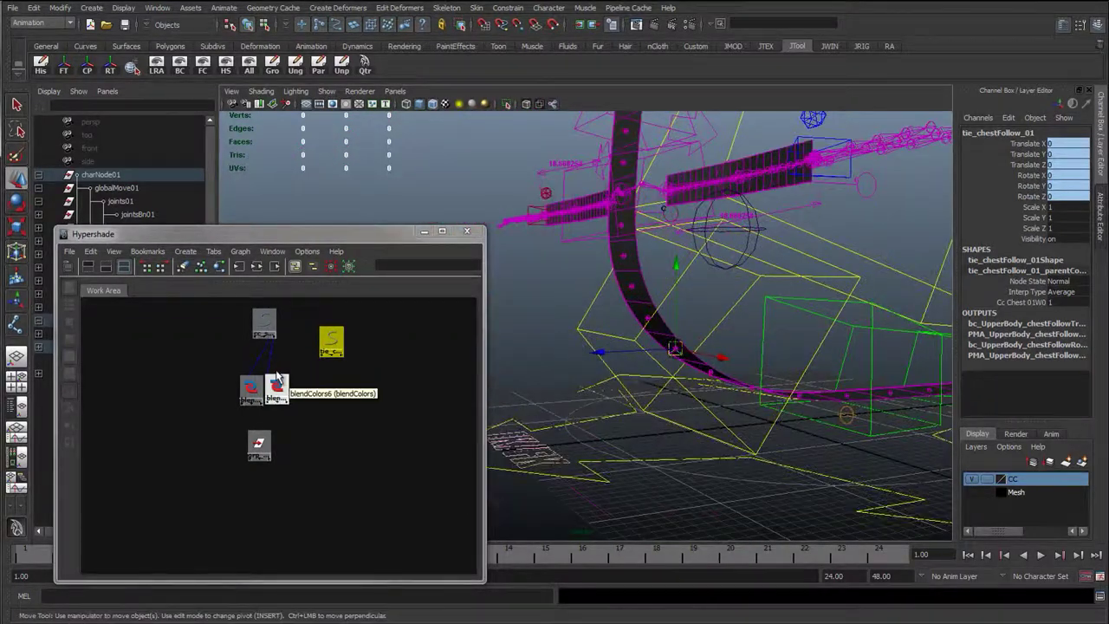
Open the Connection Editor with tie_chestFollow_01 as the source node and blendColors5 as the target node.
{"action": "right_click", "coordinate": [343, 355]}
{"action": "mouse_move", "coordinate": [392, 417]}
{"action": "mouse_move", "coordinate": [440, 461]}
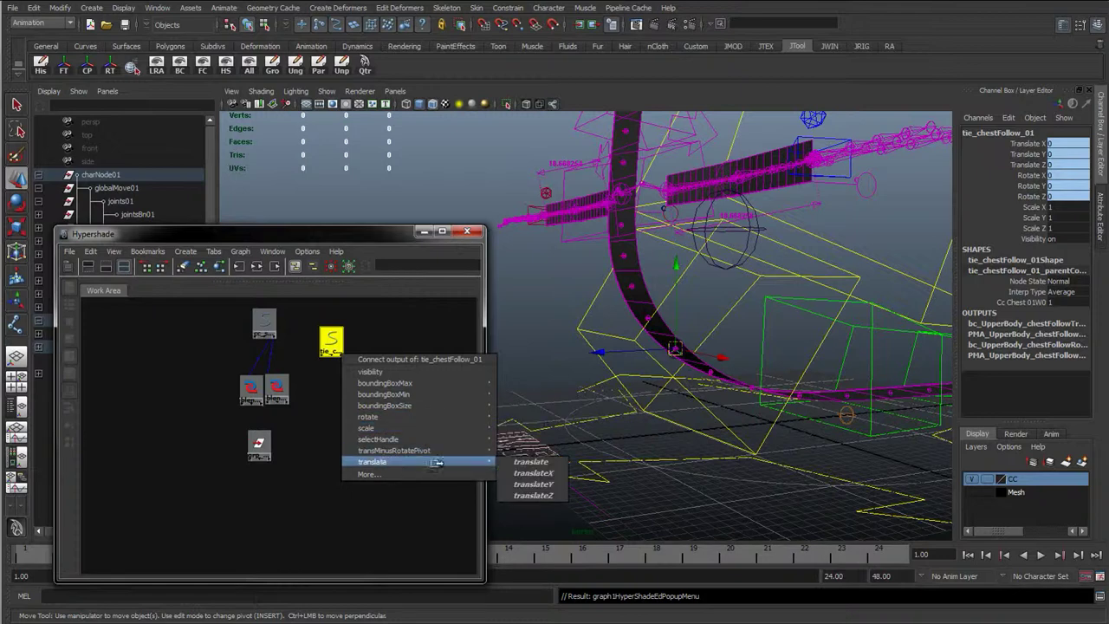
{"action": "left_click", "coordinate": [518, 462]}
{"action": "right_click", "coordinate": [344, 357]}
{"action": "mouse_move", "coordinate": [387, 463]}
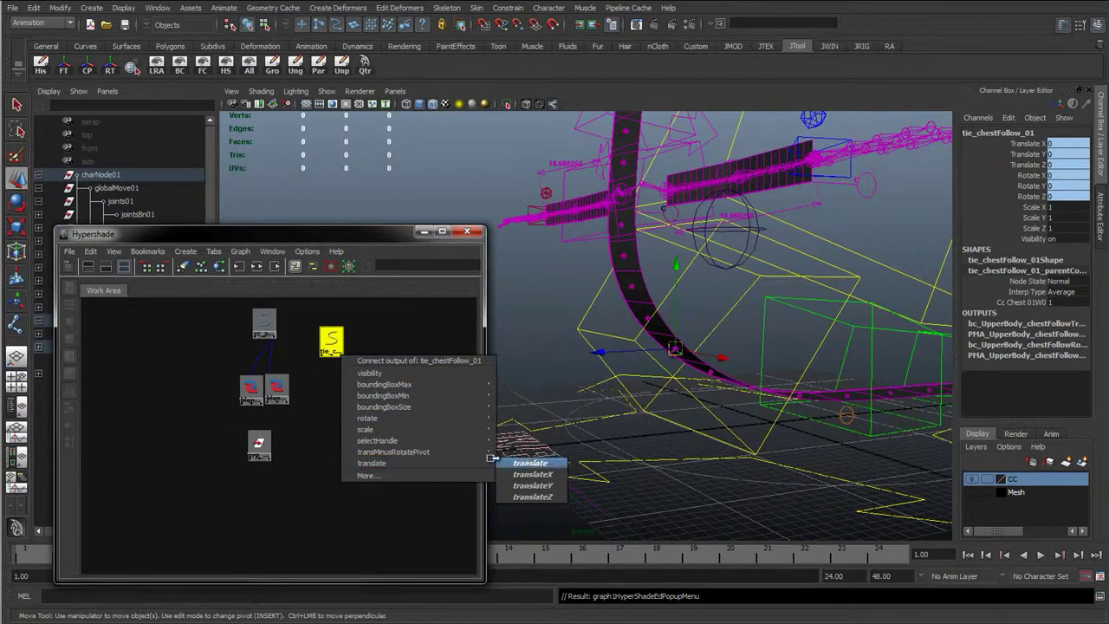
{"action": "left_click", "coordinate": [520, 463]}
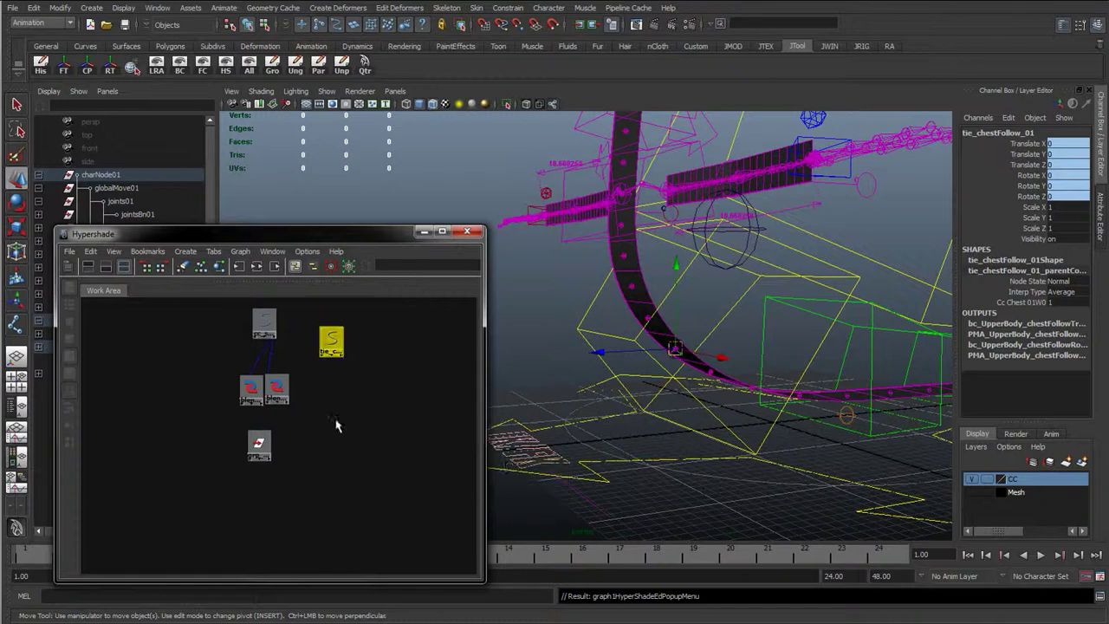
{"action": "left_click", "coordinate": [250, 387]}
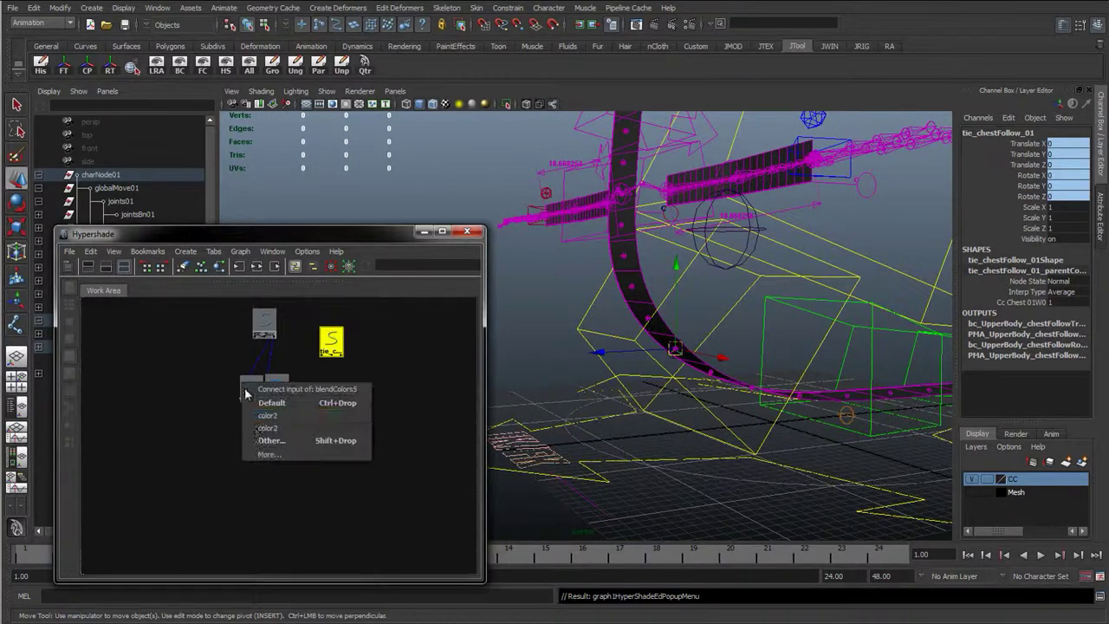
{"action": "left_click", "coordinate": [269, 440]}
Connect the translate output of tie_chestFollow_01 to color1 of blendColors5.
{"action": "scroll", "coordinate": [139, 364], "scroll_direction": "down", "scroll_amount": 10}
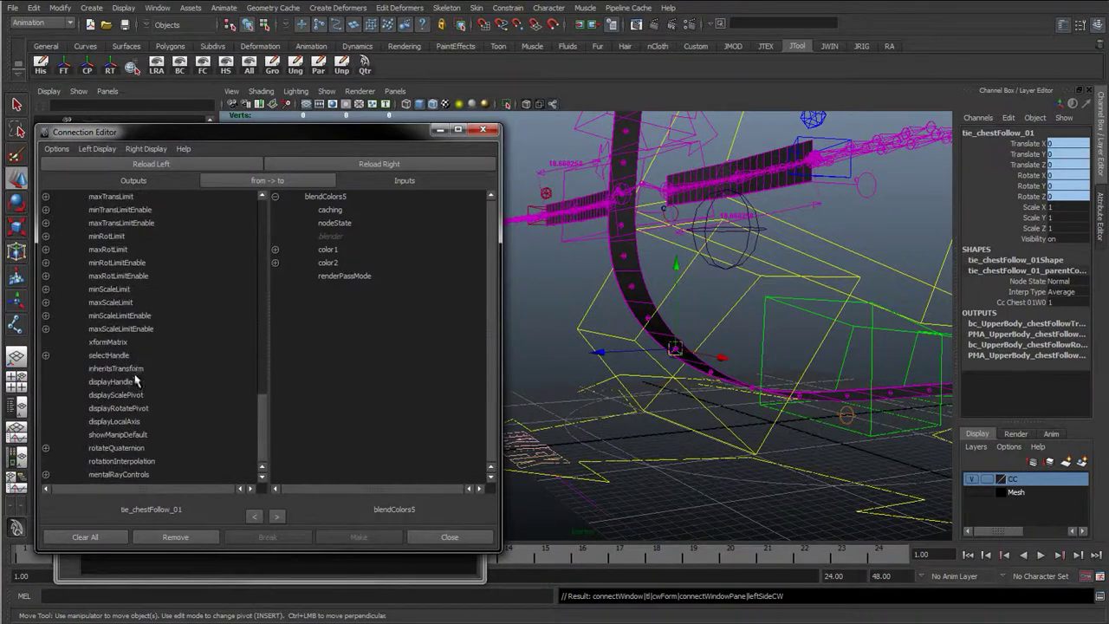
{"action": "scroll", "coordinate": [134, 380], "scroll_direction": "up", "scroll_amount": 15}
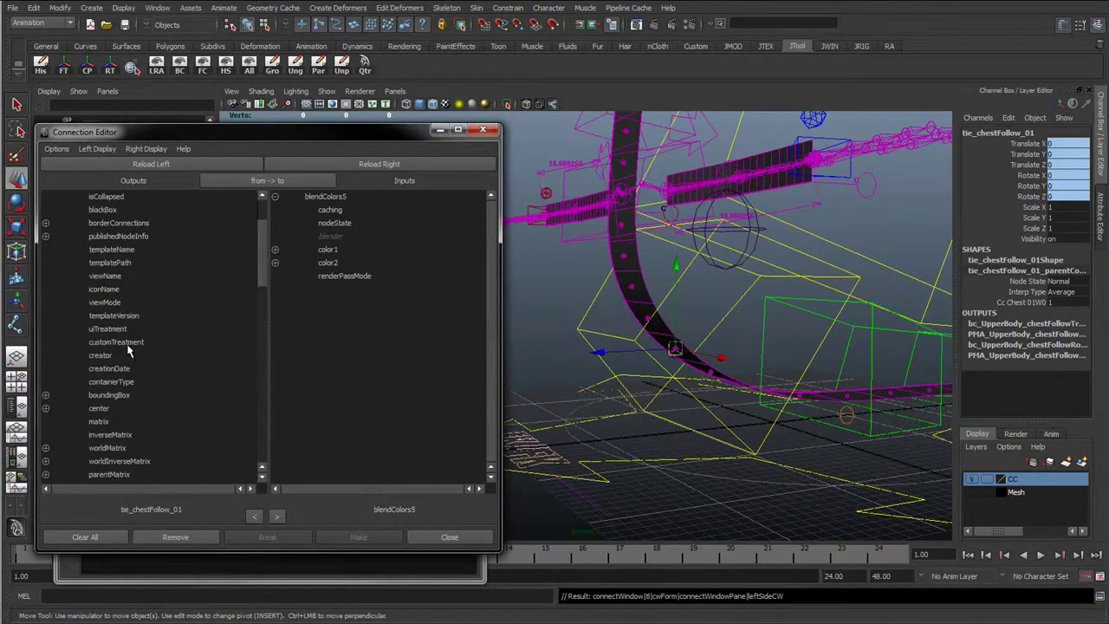
{"action": "scroll", "coordinate": [128, 348], "scroll_direction": "down", "scroll_amount": 8}
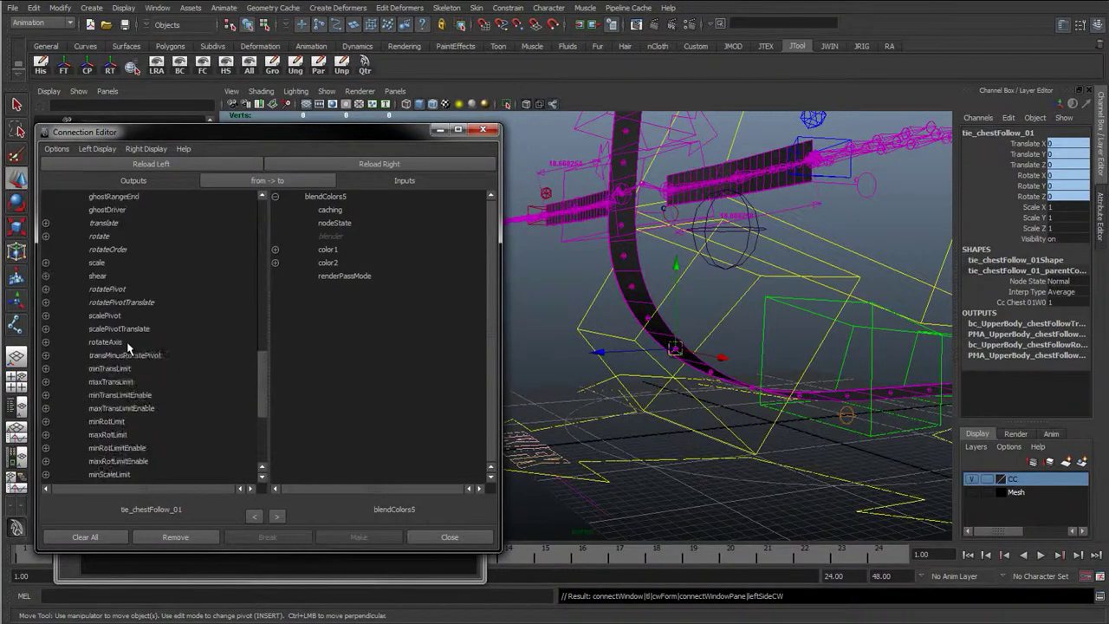
{"action": "left_click", "coordinate": [103, 222]}
{"action": "left_click", "coordinate": [333, 249]}
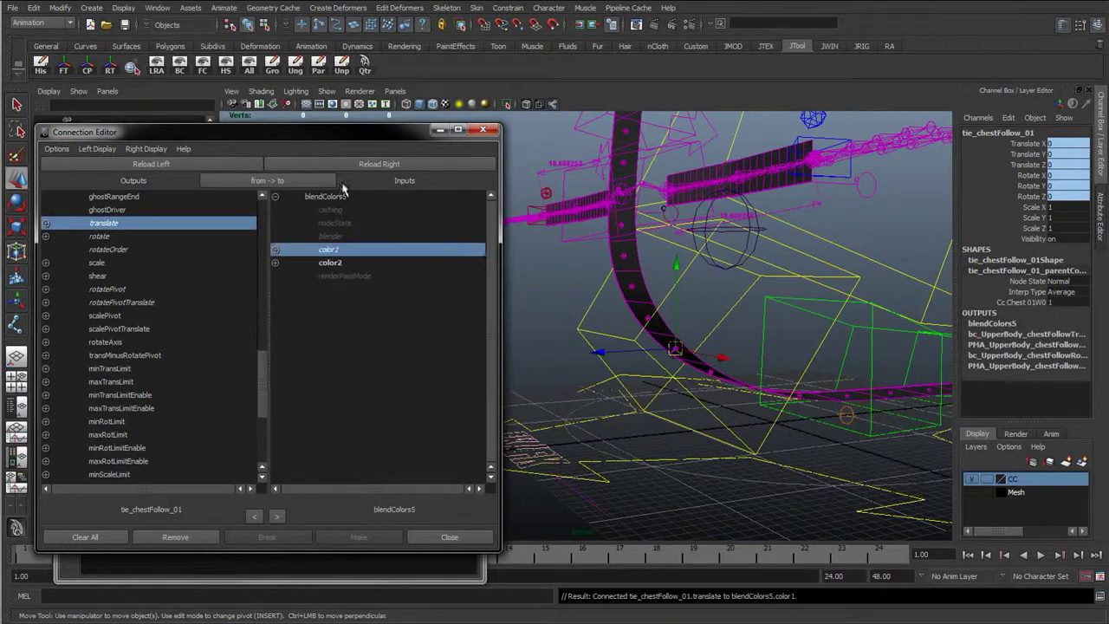
Load blendColors6 as the target node and connect the rotate output of tie_chestFollow_01 to its color1.
{"action": "left_click_drag", "start_coordinate": [351, 138], "coordinate": [817, 130]}
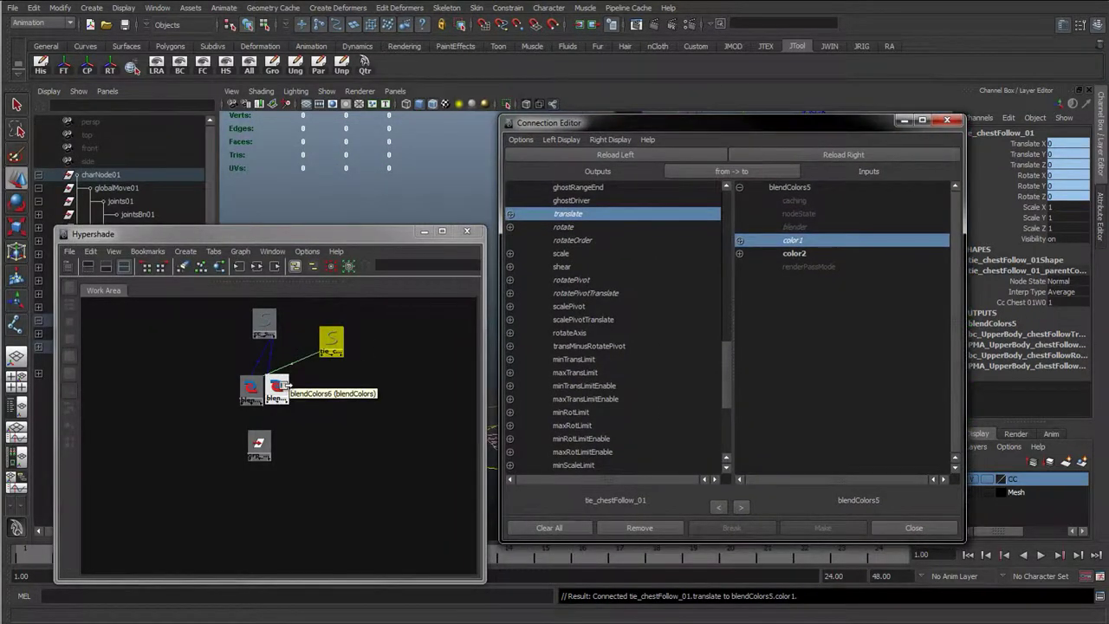
{"action": "left_click", "coordinate": [844, 156]}
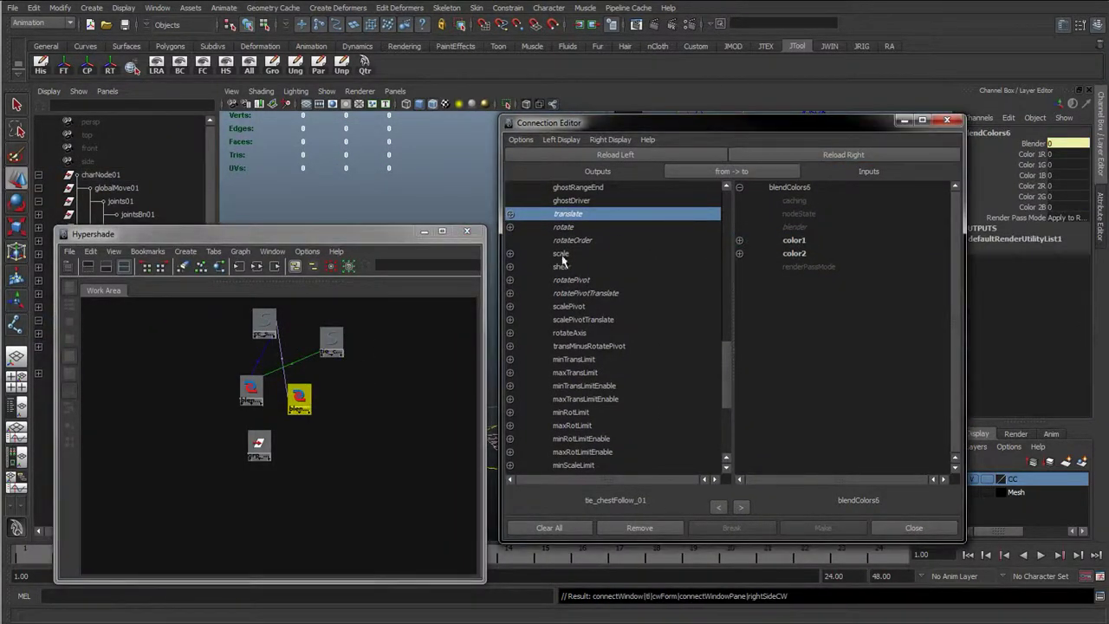
{"action": "left_click", "coordinate": [565, 227]}
{"action": "left_click", "coordinate": [806, 242]}
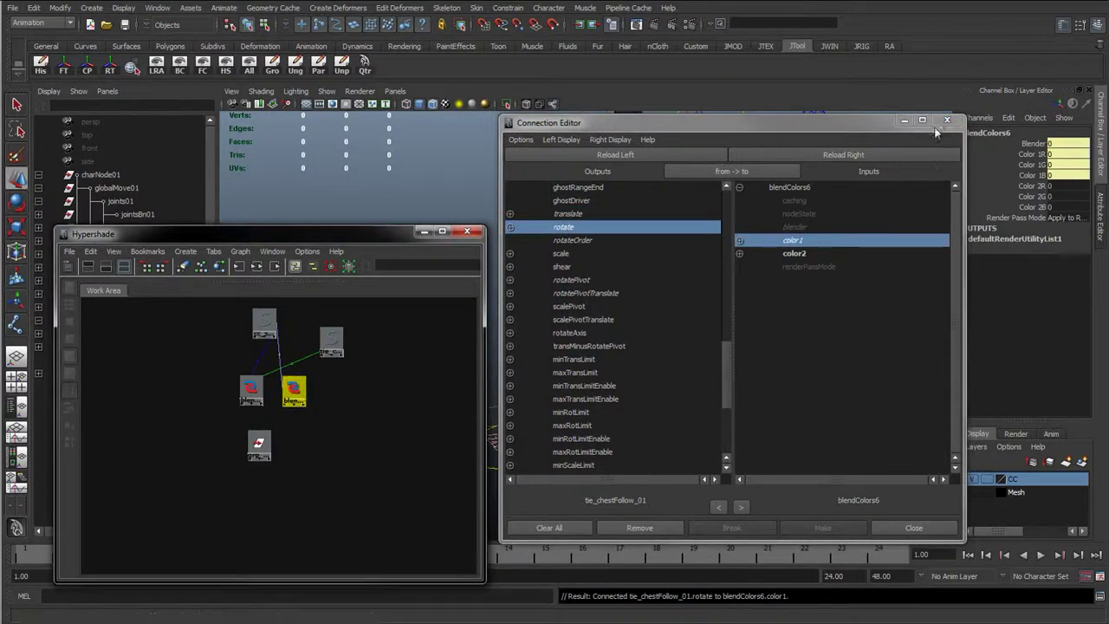
Connect the output of blendColors5 to the translate input of grp_cc_shellOff_01.
{"action": "left_click", "coordinate": [253, 390]}
{"action": "left_click", "coordinate": [638, 156]}
{"action": "left_click", "coordinate": [259, 442]}
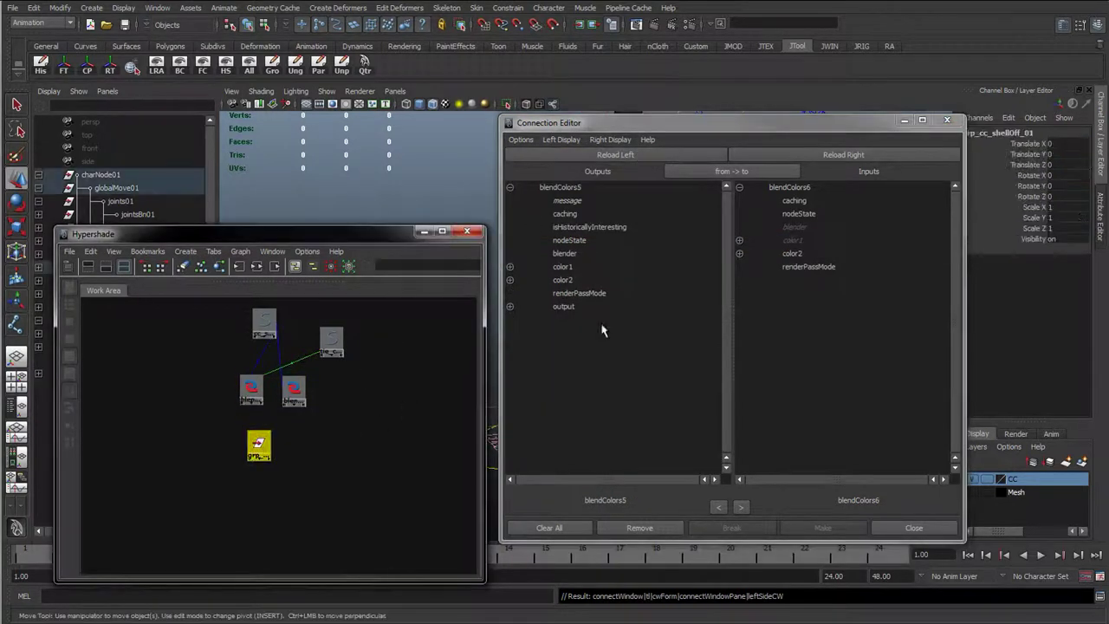
{"action": "left_click", "coordinate": [818, 155]}
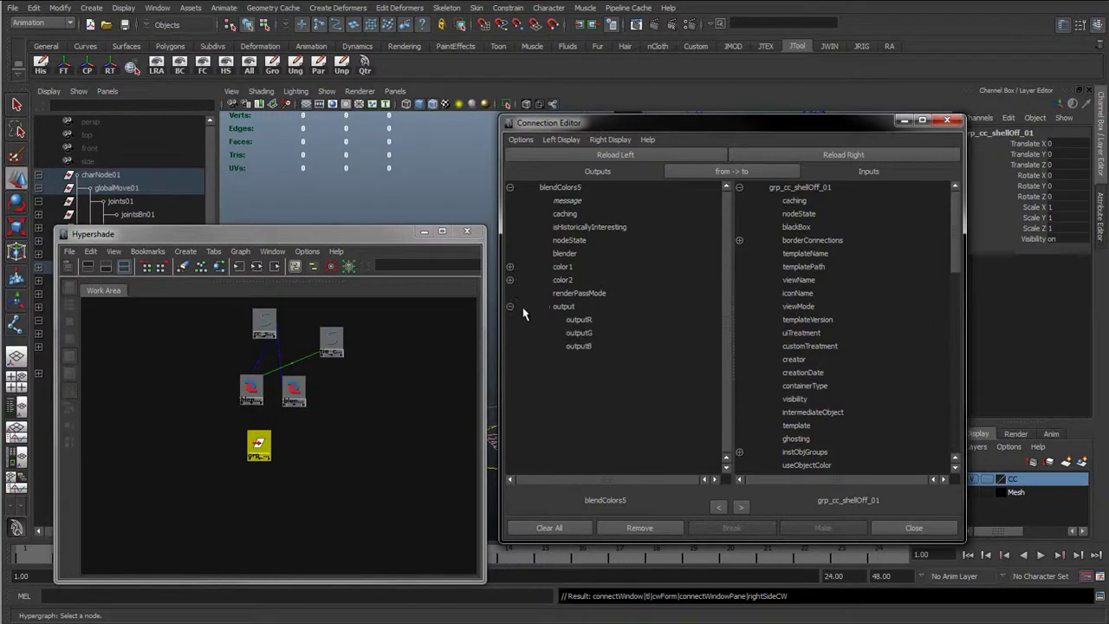
{"action": "left_click", "coordinate": [562, 307]}
{"action": "scroll", "coordinate": [810, 346], "scroll_direction": "down", "scroll_amount": 5}
{"action": "scroll", "coordinate": [807, 394], "scroll_direction": "down", "scroll_amount": 3}
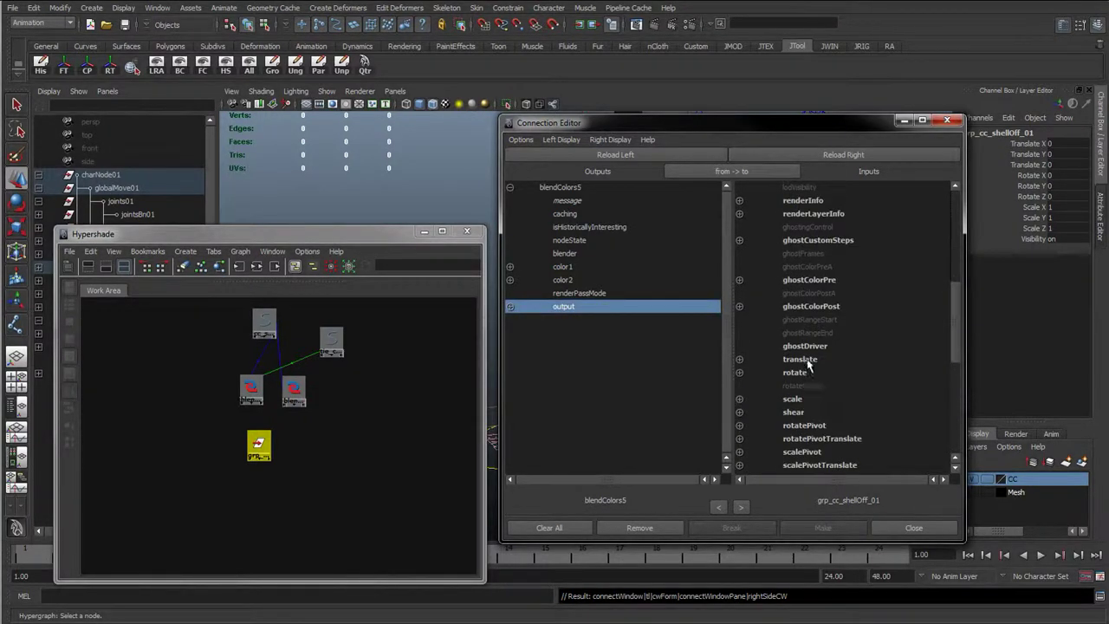
{"action": "left_click", "coordinate": [806, 363]}
Connect the output of blendColors6 to the rotate input of grp_cc_shellOff_01 and close the Connection Editor.
{"action": "left_click", "coordinate": [293, 390]}
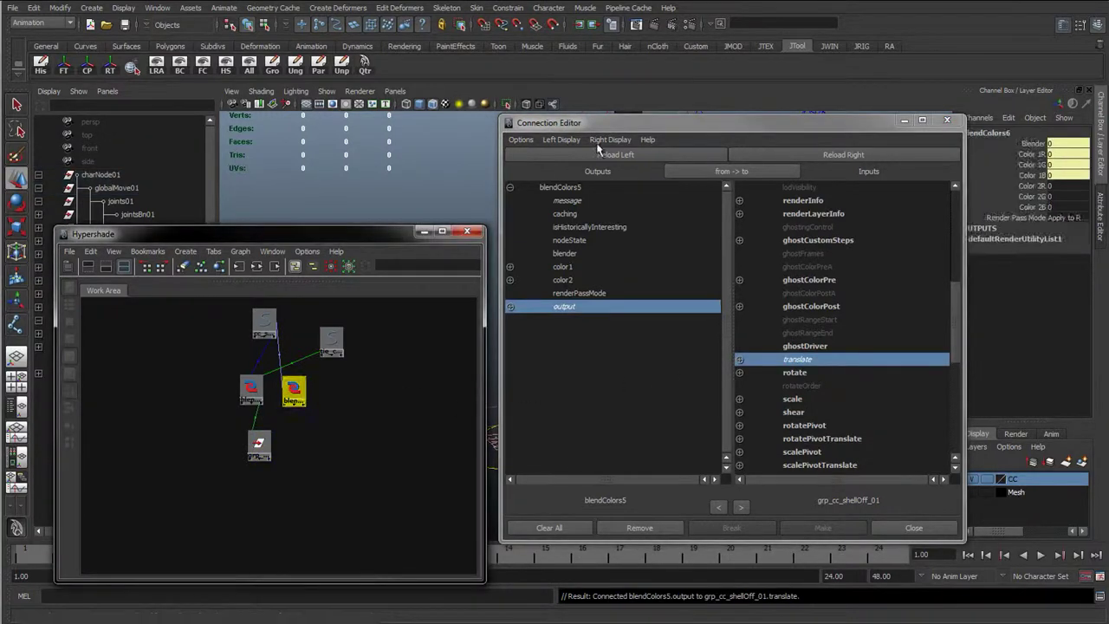
{"action": "left_click", "coordinate": [576, 155]}
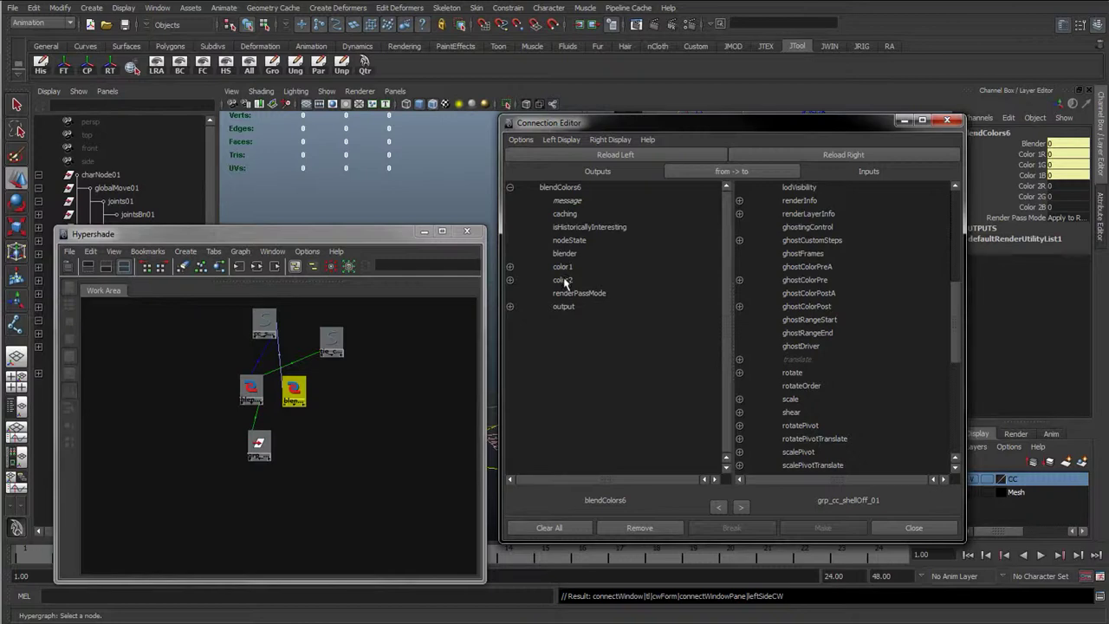
{"action": "left_click", "coordinate": [559, 307]}
{"action": "left_click", "coordinate": [794, 372]}
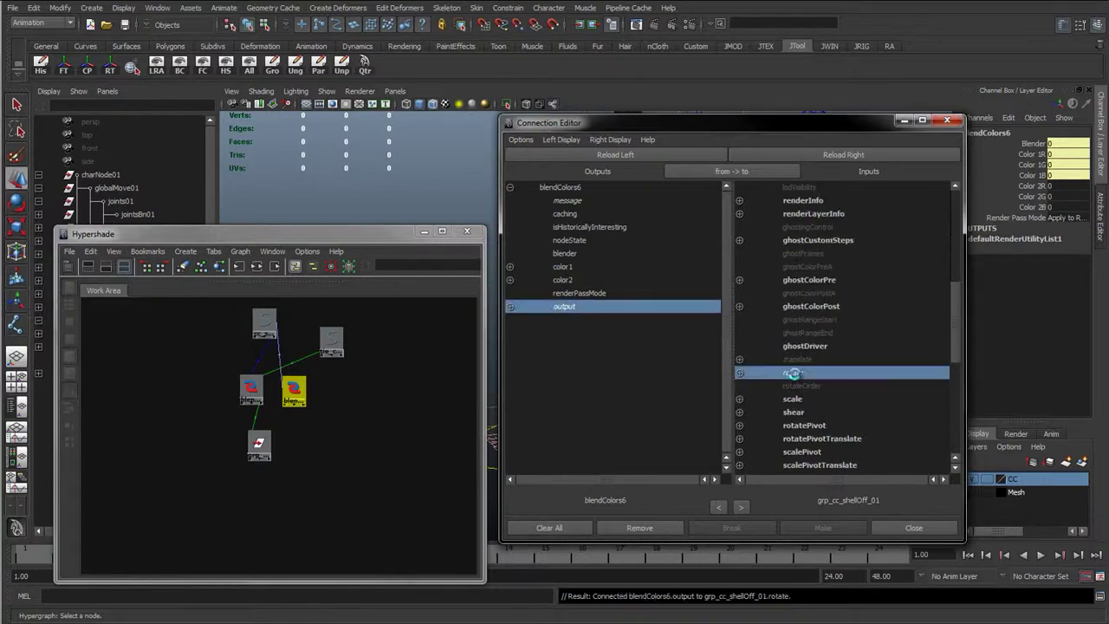
{"action": "left_click", "coordinate": [889, 532]}
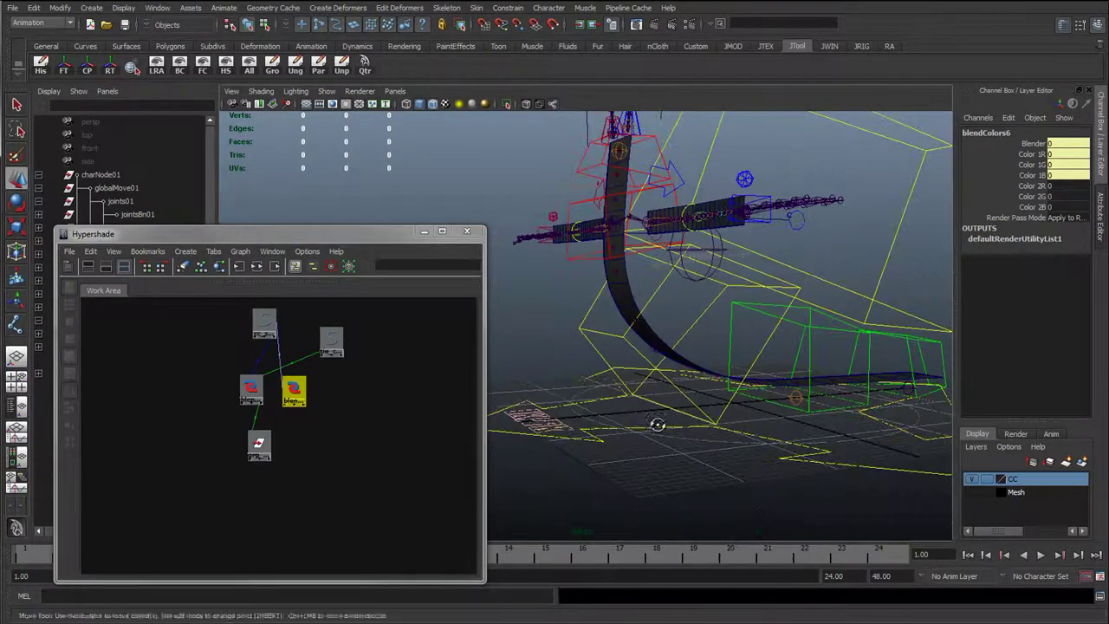
Minimize the Hypershade, select the shell control cc_shell_01 and choose its Follow Chest attribute.
{"action": "left_click", "coordinate": [424, 232]}
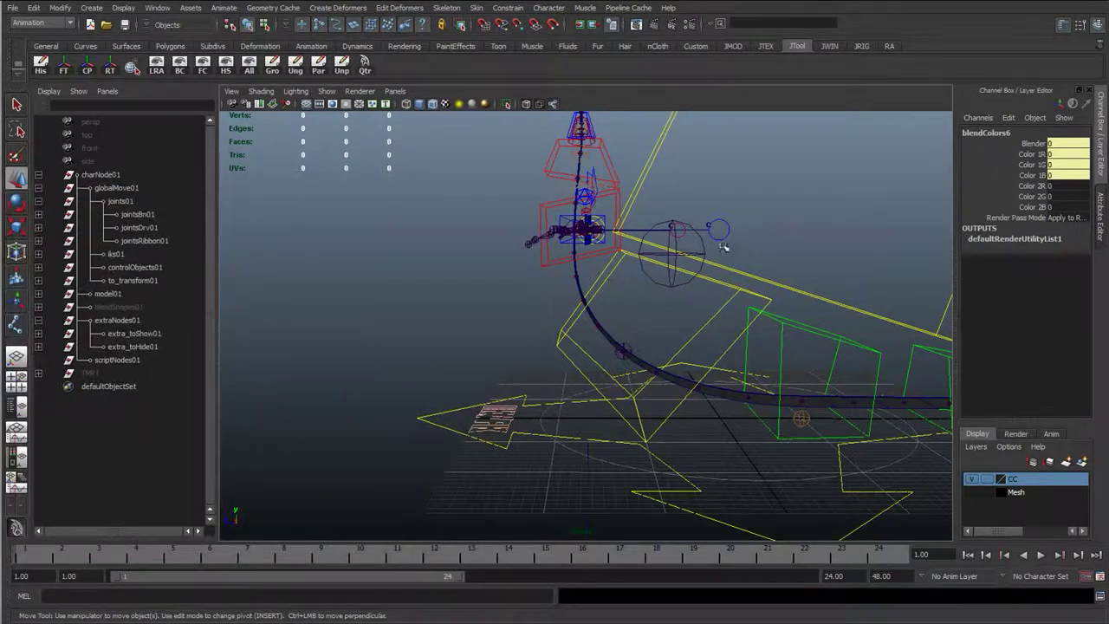
{"action": "left_click", "coordinate": [784, 284]}
{"action": "left_click_drag", "start_coordinate": [784, 284], "coordinate": [733, 329], "text": "alt"}
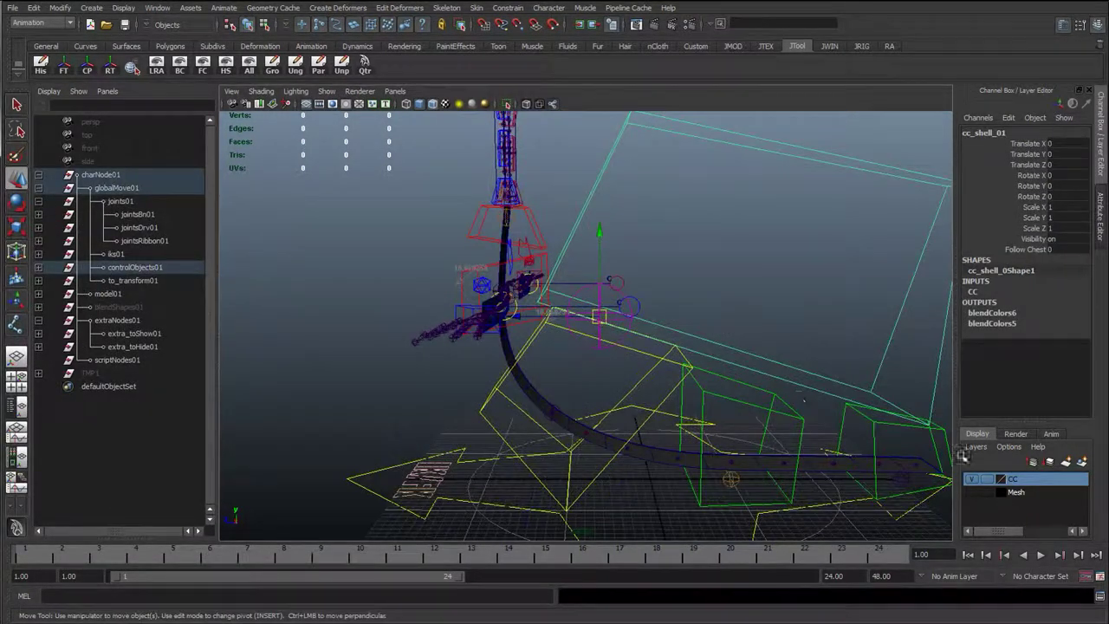
{"action": "left_click", "coordinate": [972, 492]}
{"action": "left_click", "coordinate": [972, 494]}
{"action": "scroll", "coordinate": [667, 395], "scroll_direction": "down", "scroll_amount": 3}
{"action": "left_click_drag", "start_coordinate": [546, 380], "coordinate": [685, 338], "text": "alt"}
{"action": "left_click", "coordinate": [1011, 250]}
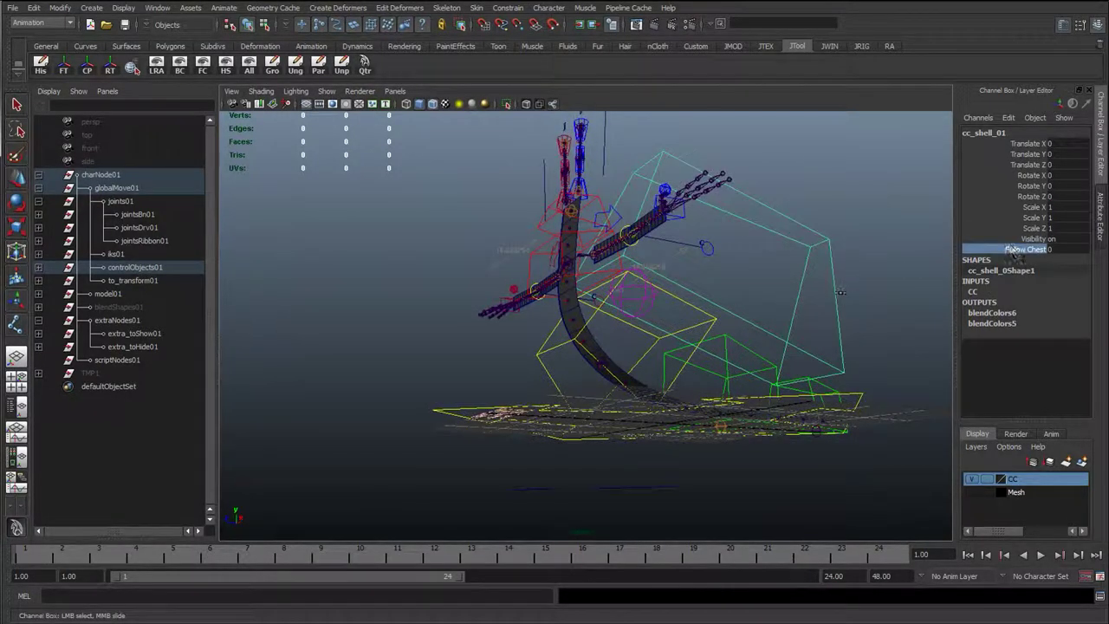
Try moving the chest control with the shell's Follow Chest off, and undo the move.
{"action": "left_click_drag", "start_coordinate": [774, 309], "coordinate": [560, 389], "text": "alt"}
{"action": "left_click", "coordinate": [634, 372]}
{"action": "key", "text": "ctrl+z"}
{"action": "middle_click_drag", "start_coordinate": [725, 340], "coordinate": [638, 359], "text": "alt"}
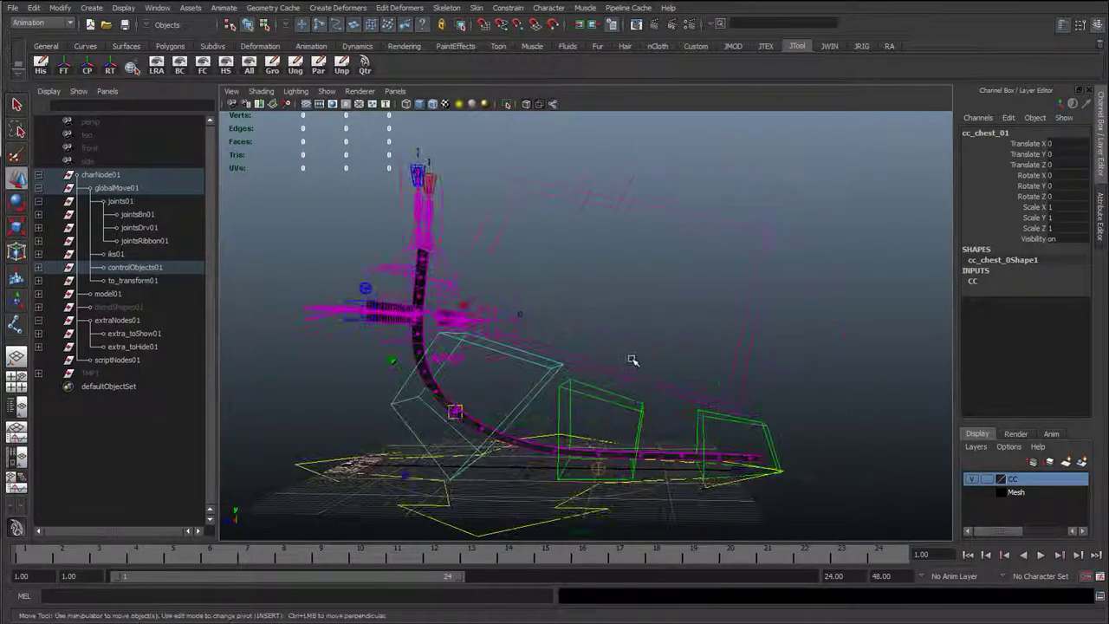
Try rotating the shell control, undo the change, and set its Follow Chest to 1.
{"action": "left_click", "coordinate": [775, 343]}
{"action": "key", "text": "e"}
{"action": "left_click_drag", "start_coordinate": [638, 312], "coordinate": [579, 313]}
{"action": "key", "text": "ctrl+z"}
{"action": "left_click", "coordinate": [1027, 248]}
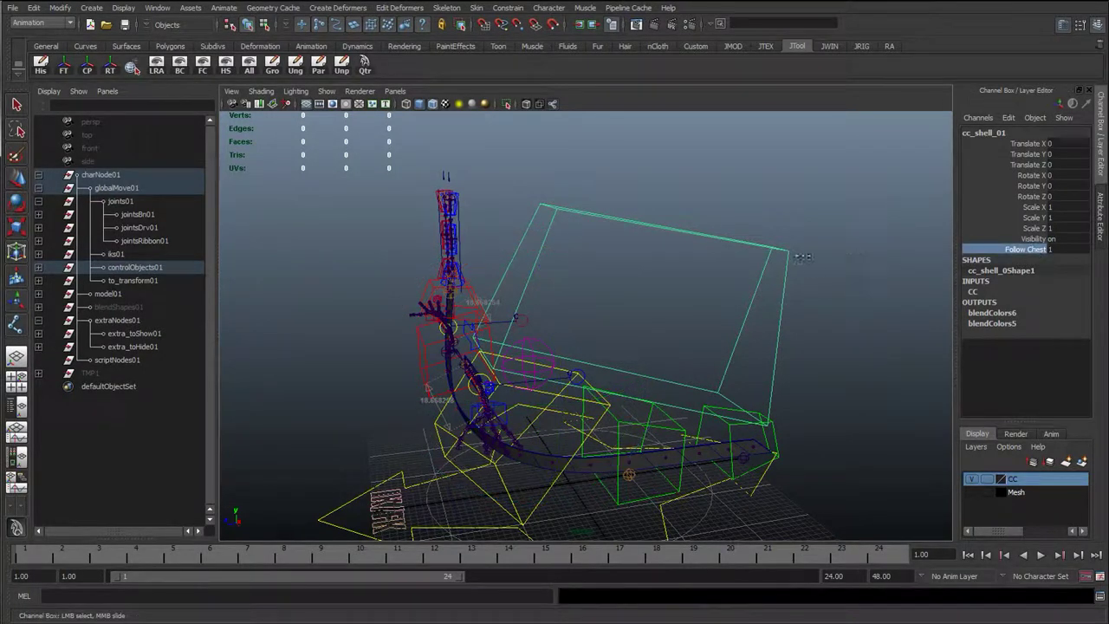
Test-move the chest control with Follow Chest at 1, undo the move, and turn on the Mesh layer's visibility.
{"action": "left_click", "coordinate": [448, 446]}
{"action": "key", "text": "w"}
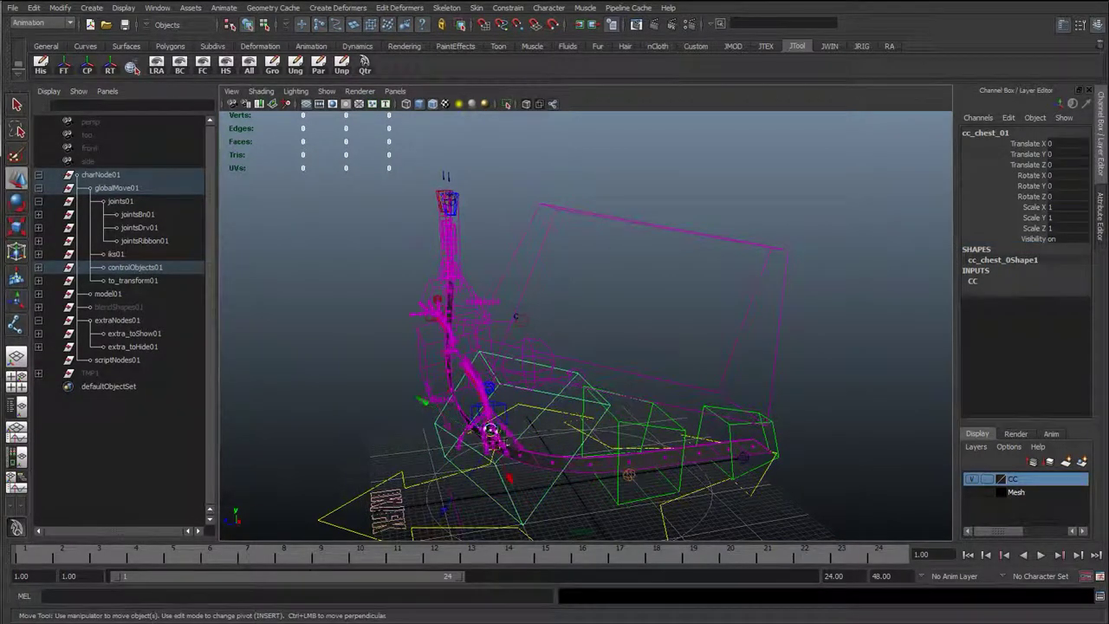
{"action": "left_click_drag", "start_coordinate": [488, 426], "coordinate": [448, 405], "text": "alt"}
{"action": "key", "text": "ctrl+z"}
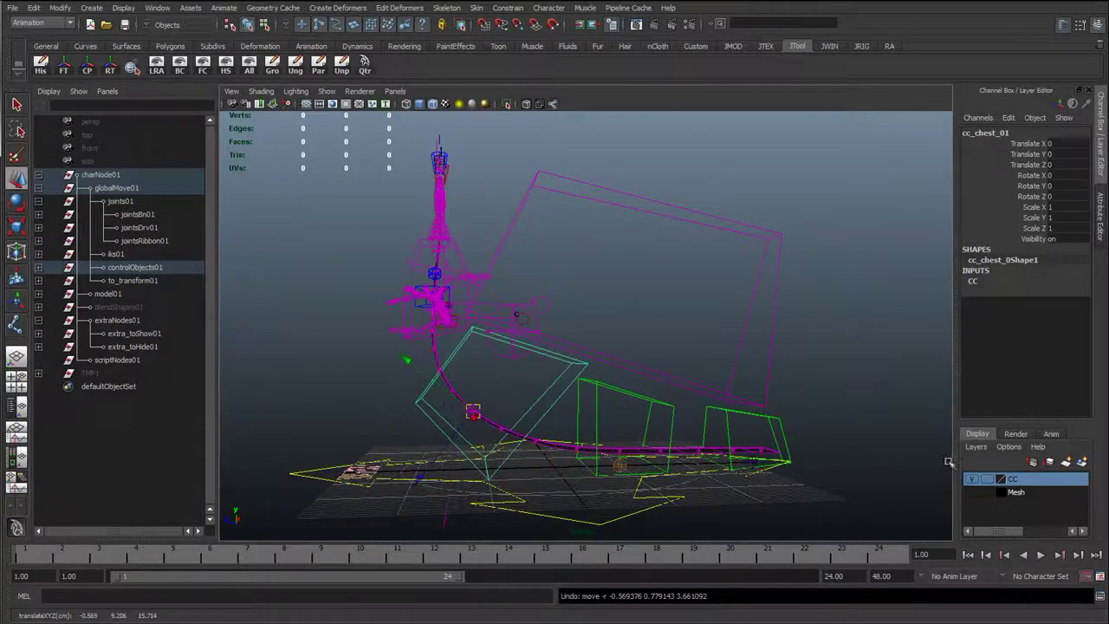
{"action": "left_click", "coordinate": [972, 492]}
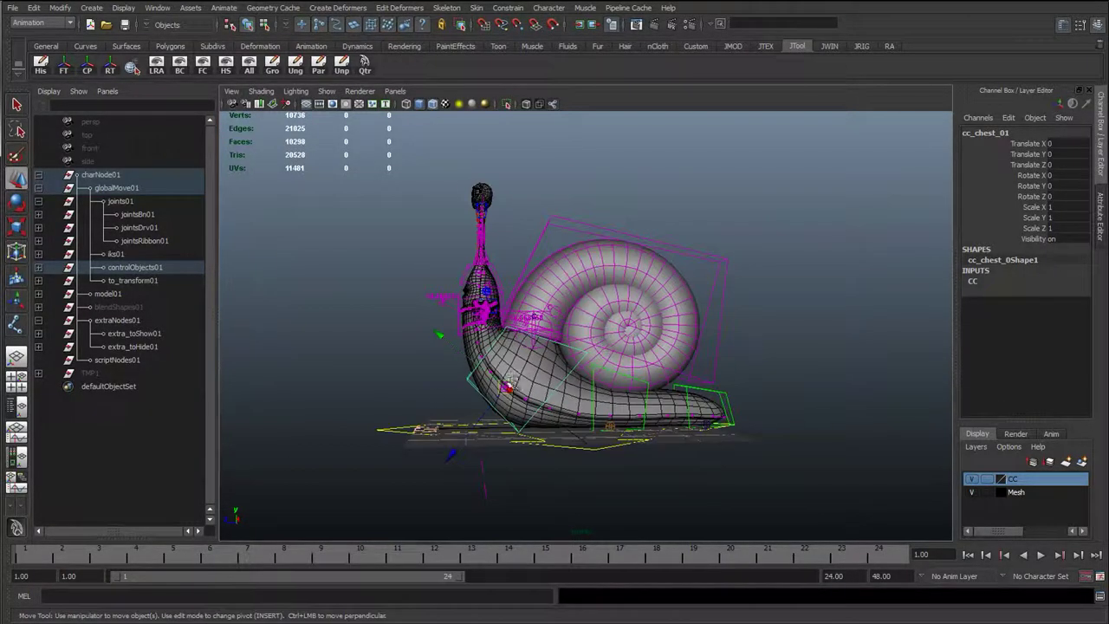
Try moving the chest and shell controls with the snail mesh shown, and undo the moves.
{"action": "middle_click_drag", "start_coordinate": [450, 454], "coordinate": [478, 437]}
{"action": "left_click", "coordinate": [572, 333]}
{"action": "left_click_drag", "start_coordinate": [538, 329], "coordinate": [570, 279]}
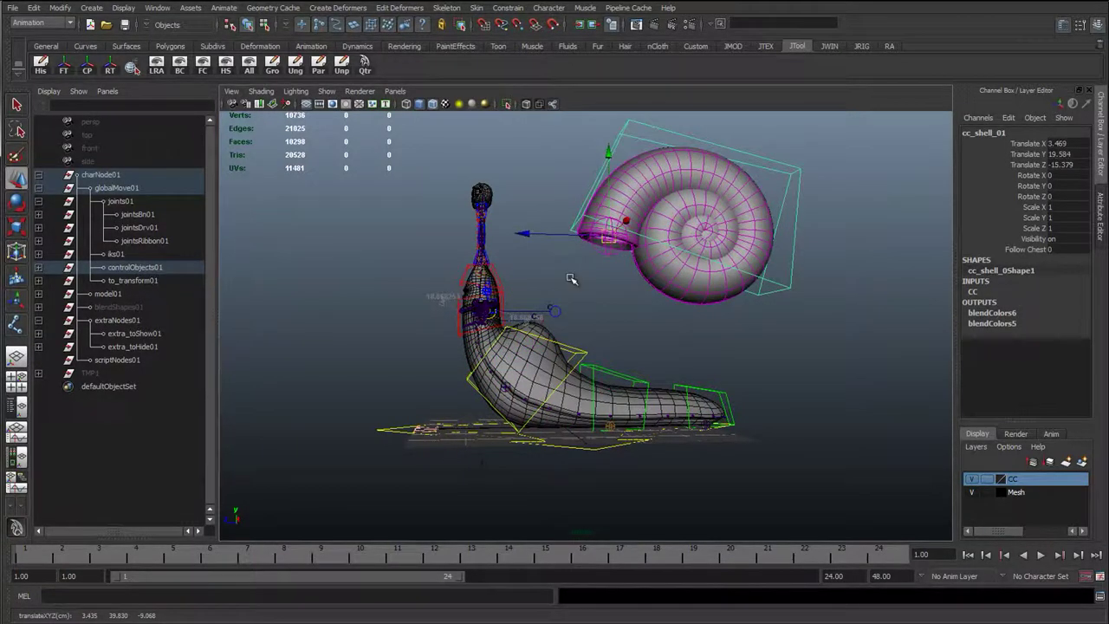
{"action": "left_click", "coordinate": [470, 378]}
{"action": "left_click_drag", "start_coordinate": [506, 387], "coordinate": [460, 406]}
{"action": "key", "text": "ctrl+z"}
{"action": "key", "text": "ctrl+z"}
{"action": "key", "text": "ctrl+z"}
{"action": "left_click", "coordinate": [780, 308]}
Bring back the Hypershade, enlarge its window and frame the shell's blend node network legibly.
{"action": "scroll", "coordinate": [679, 324], "scroll_direction": "up", "scroll_amount": 4}
{"action": "left_click_drag", "start_coordinate": [679, 324], "coordinate": [678, 352], "text": "alt"}
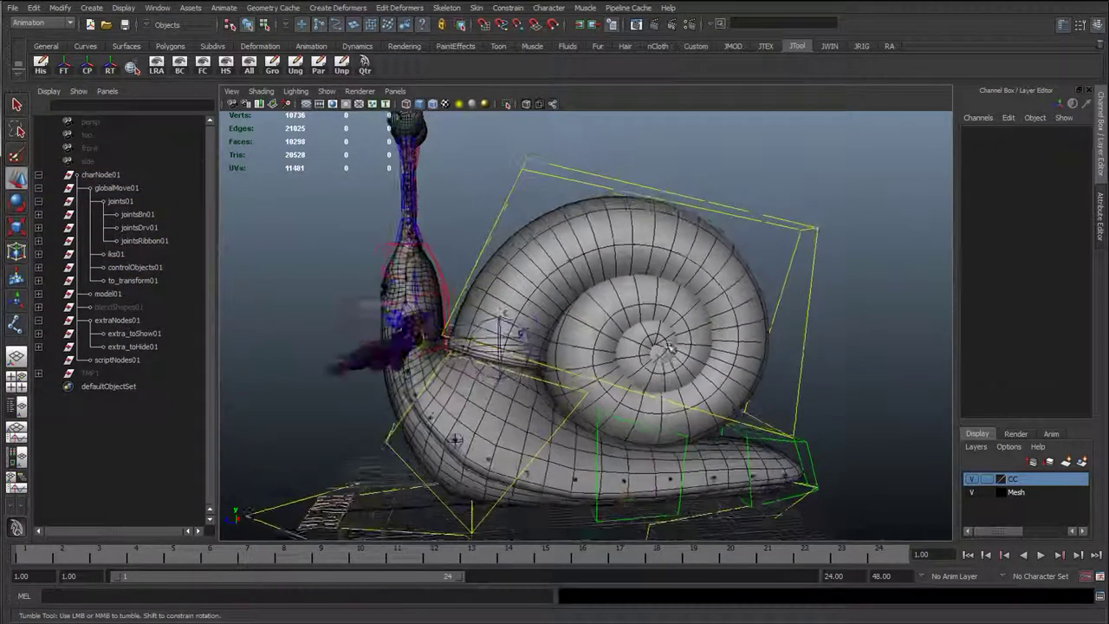
{"action": "right_click_drag", "start_coordinate": [679, 352], "coordinate": [644, 339], "text": "alt"}
{"action": "middle_click_drag", "start_coordinate": [644, 339], "coordinate": [652, 311], "text": "alt"}
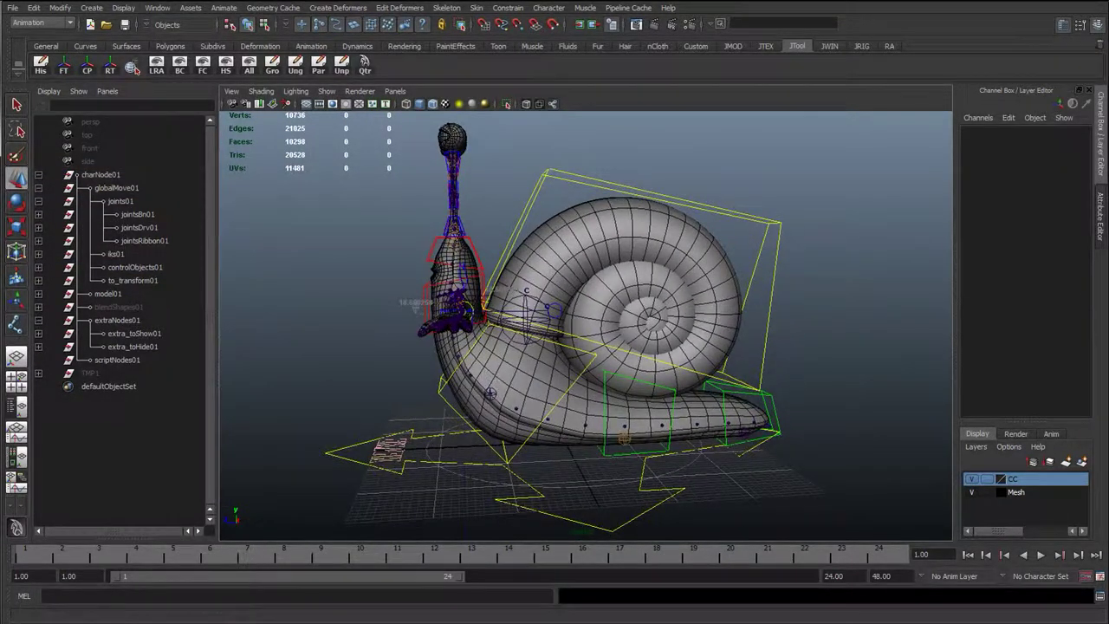
{"action": "key", "text": "alt+Tab"}
{"action": "left_click_drag", "start_coordinate": [485, 213], "coordinate": [255, 177]}
{"action": "scroll", "coordinate": [495, 309], "scroll_direction": "up", "scroll_amount": 3}
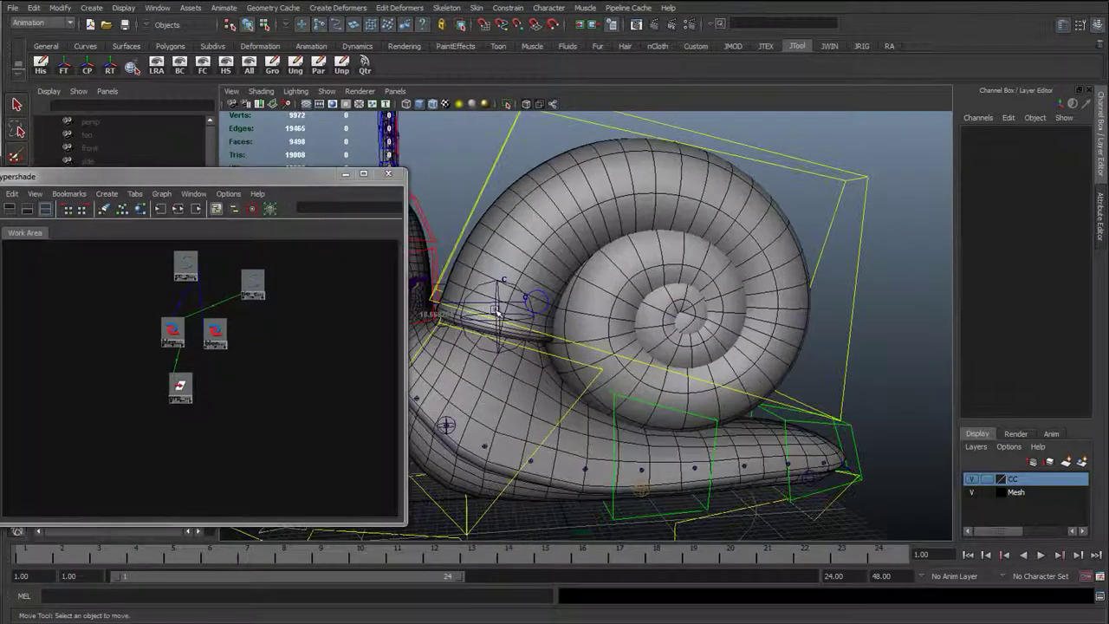
{"action": "left_click_drag", "start_coordinate": [499, 312], "coordinate": [543, 331], "text": "alt"}
{"action": "left_click_drag", "start_coordinate": [255, 180], "coordinate": [287, 58]}
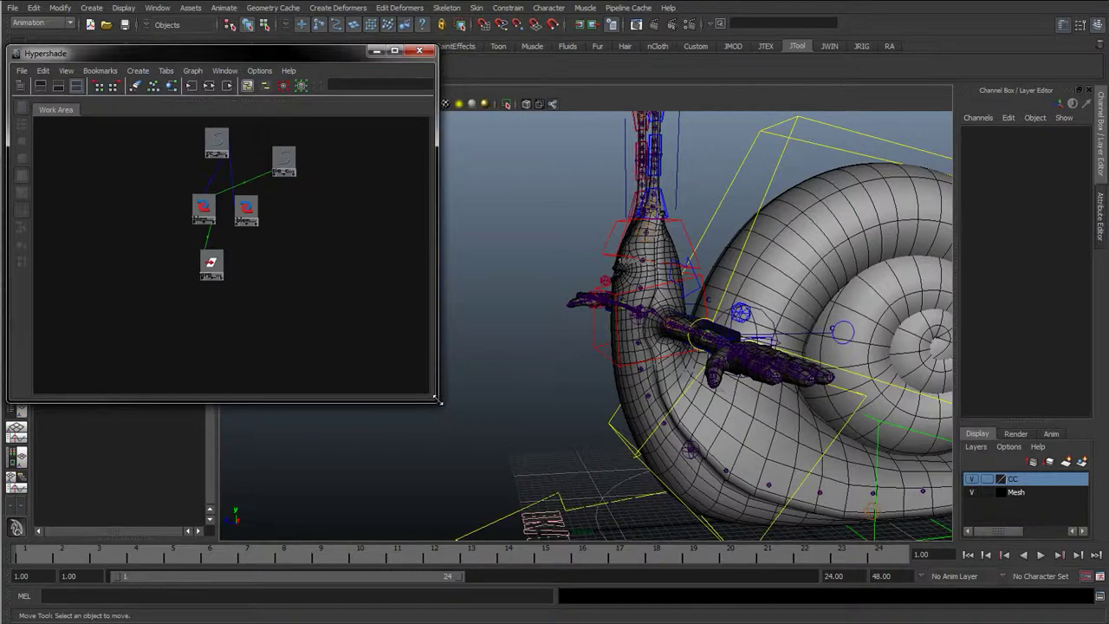
{"action": "left_click_drag", "start_coordinate": [437, 399], "coordinate": [655, 569]}
{"action": "middle_click_drag", "start_coordinate": [220, 277], "coordinate": [347, 404], "text": "alt"}
{"action": "right_click_drag", "start_coordinate": [347, 404], "coordinate": [397, 362], "text": "alt"}
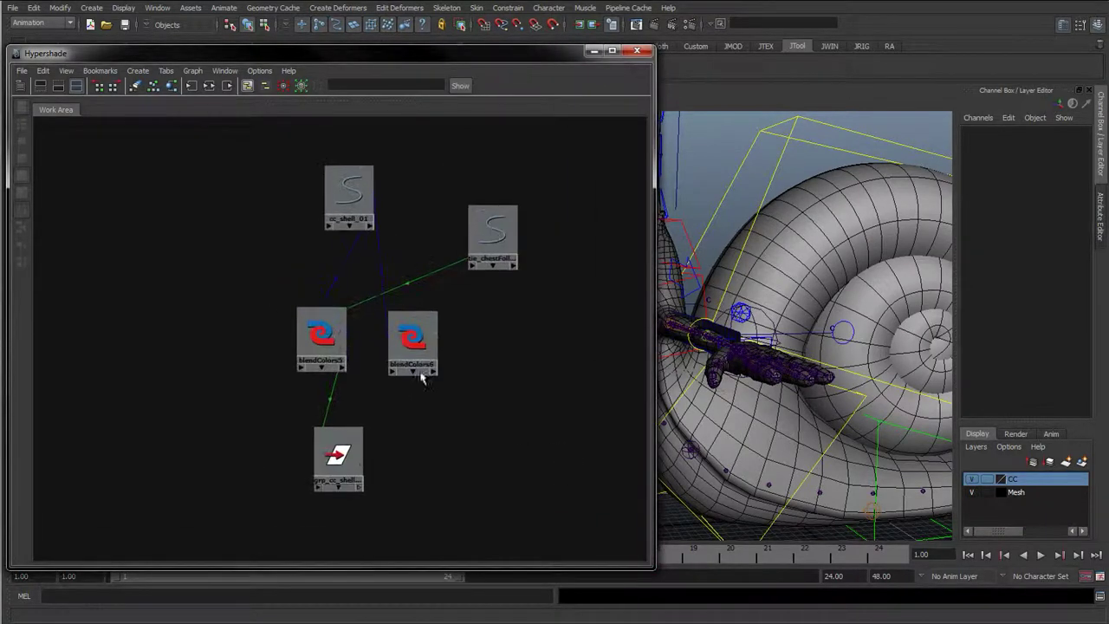
Reveal the Utilities nodes above the work area and select BC_r_arm_stretchSwitch_01 to check how existing blend nodes are named.
{"action": "left_click_drag", "start_coordinate": [171, 102], "coordinate": [161, 210]}
{"action": "left_click", "coordinate": [136, 108]}
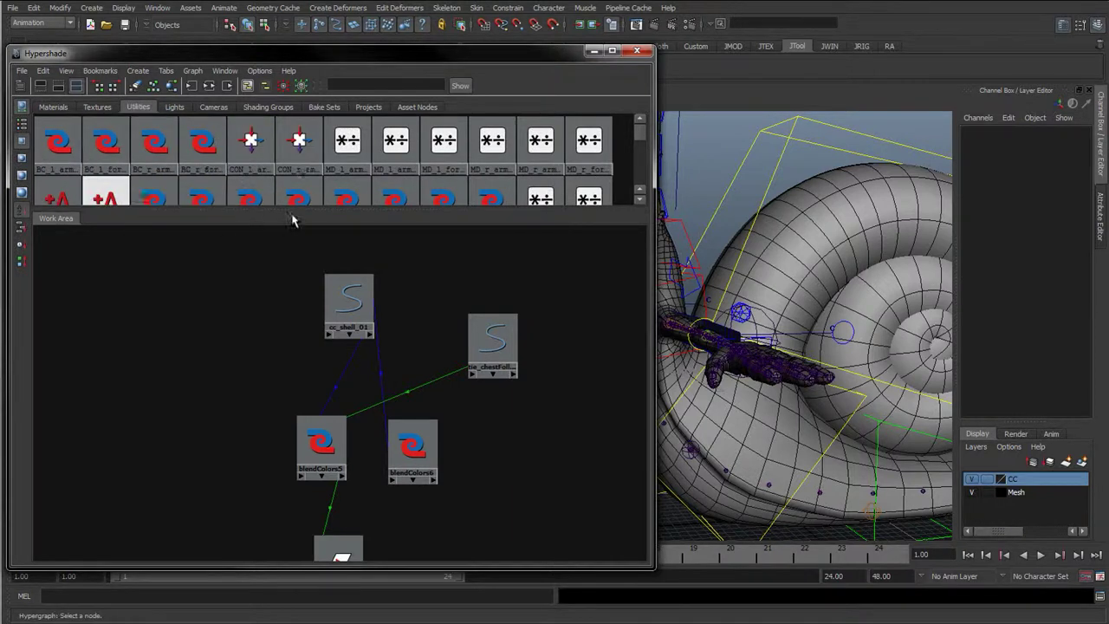
{"action": "left_click_drag", "start_coordinate": [301, 213], "coordinate": [302, 284]}
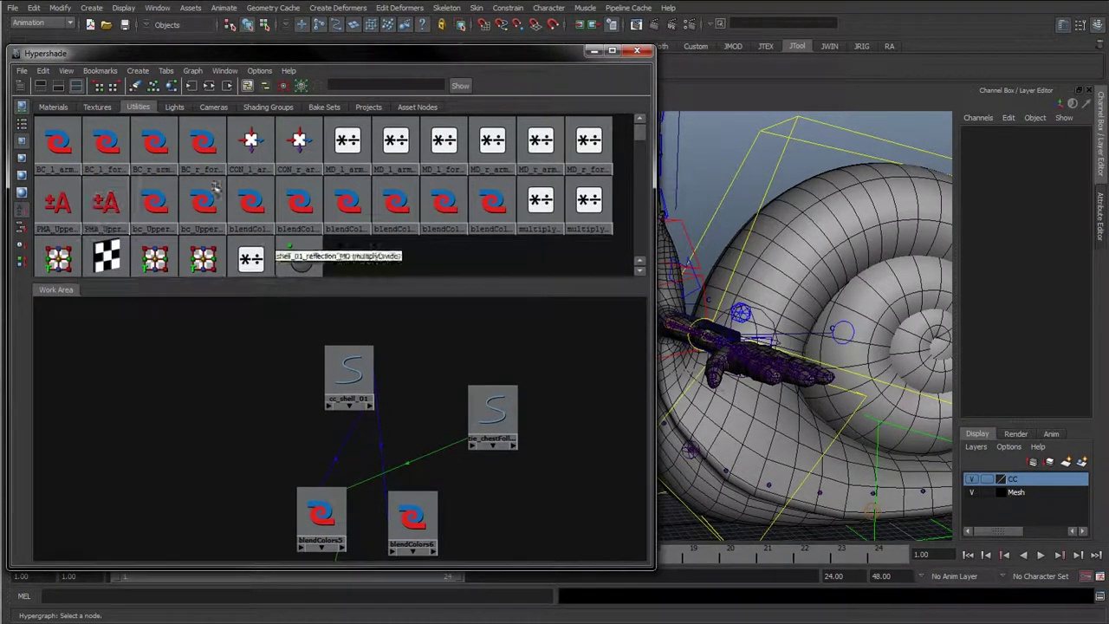
{"action": "left_click", "coordinate": [168, 151]}
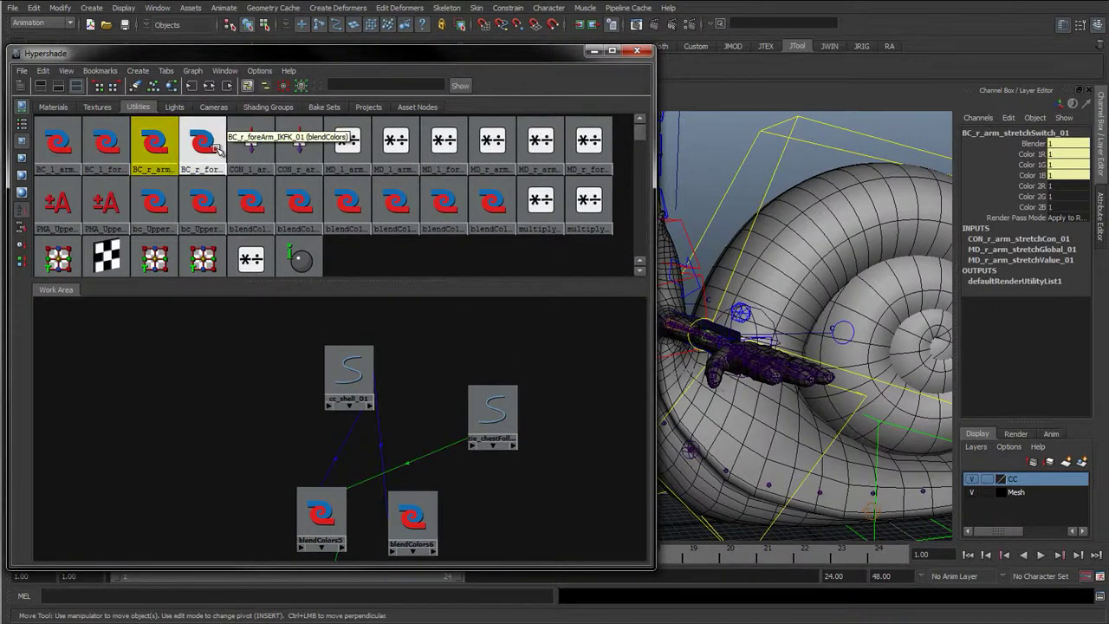
Rename the blendColors5 node as bc_shell_chestFollowTrans_01, using the copied name of bc_UpperBody_chestFollowRot_01 as the base.
{"action": "left_click", "coordinate": [154, 219]}
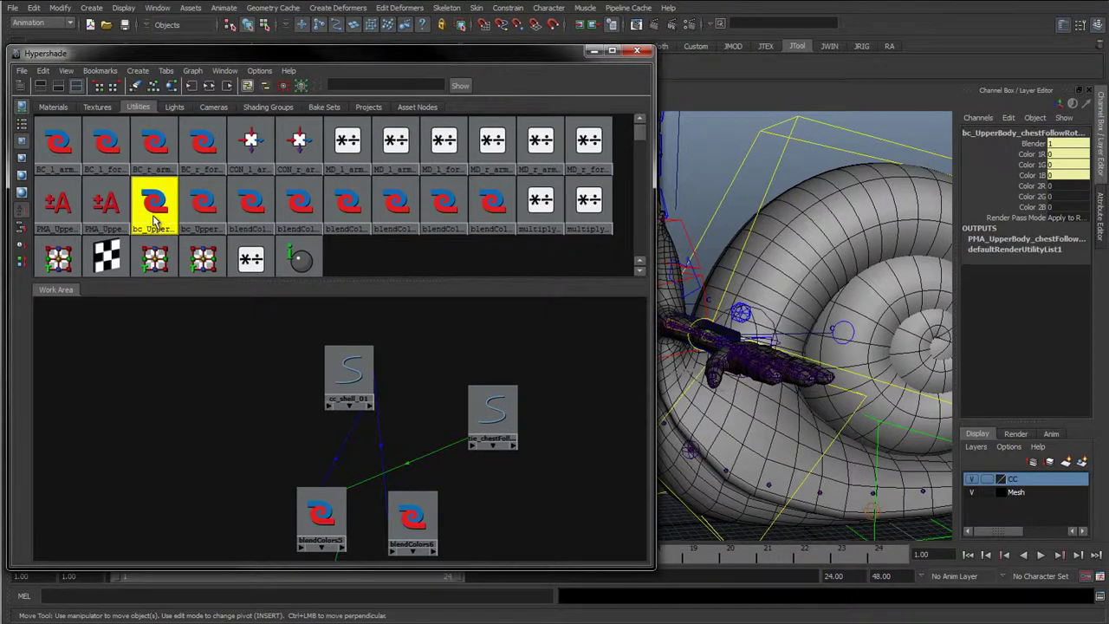
{"action": "double_click", "coordinate": [1023, 132]}
{"action": "key", "text": "ctrl+c"}
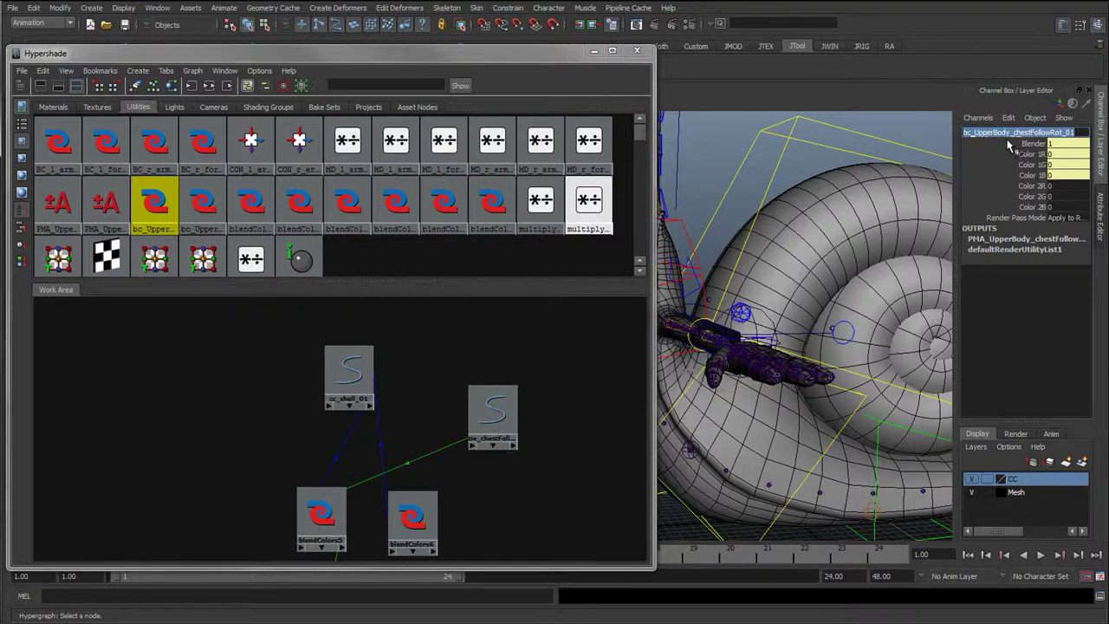
{"action": "left_click", "coordinate": [322, 515]}
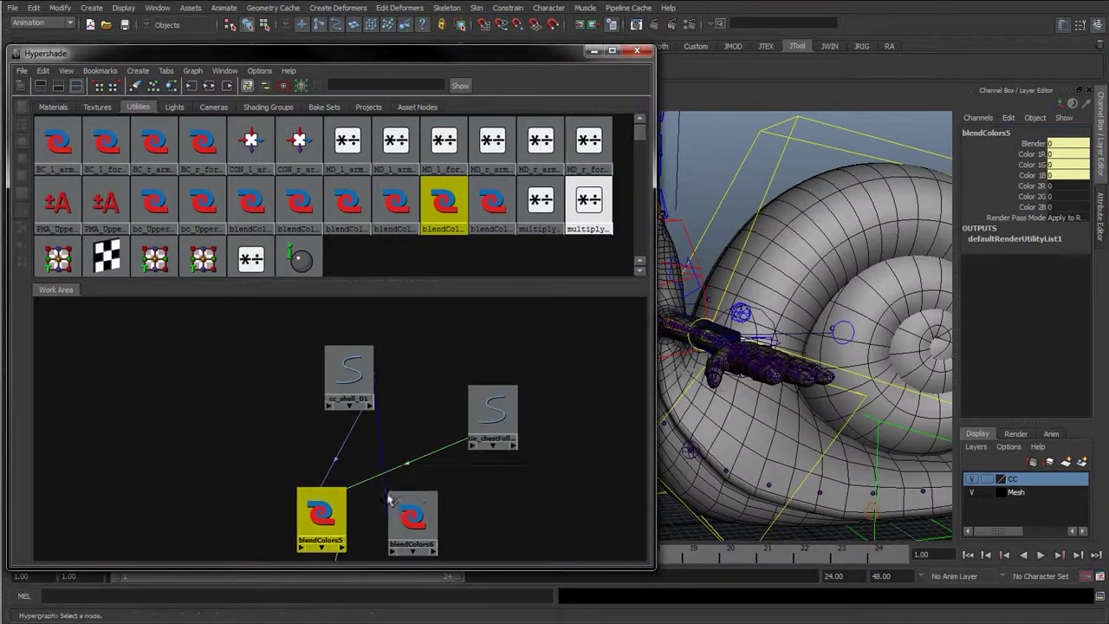
{"action": "left_click", "coordinate": [1005, 131]}
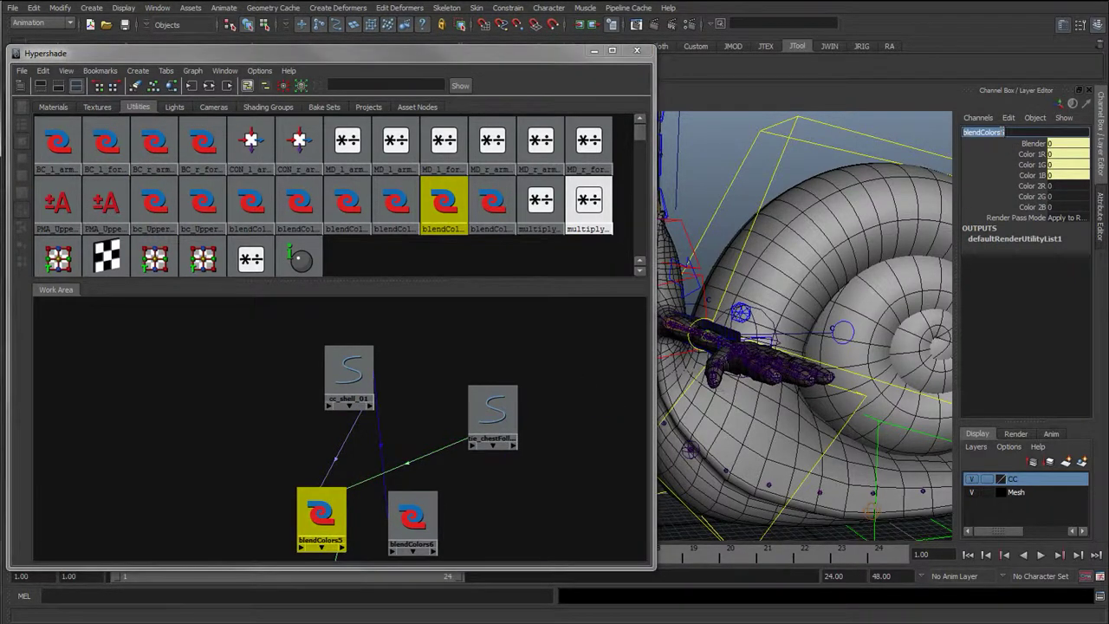
{"action": "key", "text": "ctrl+v"}
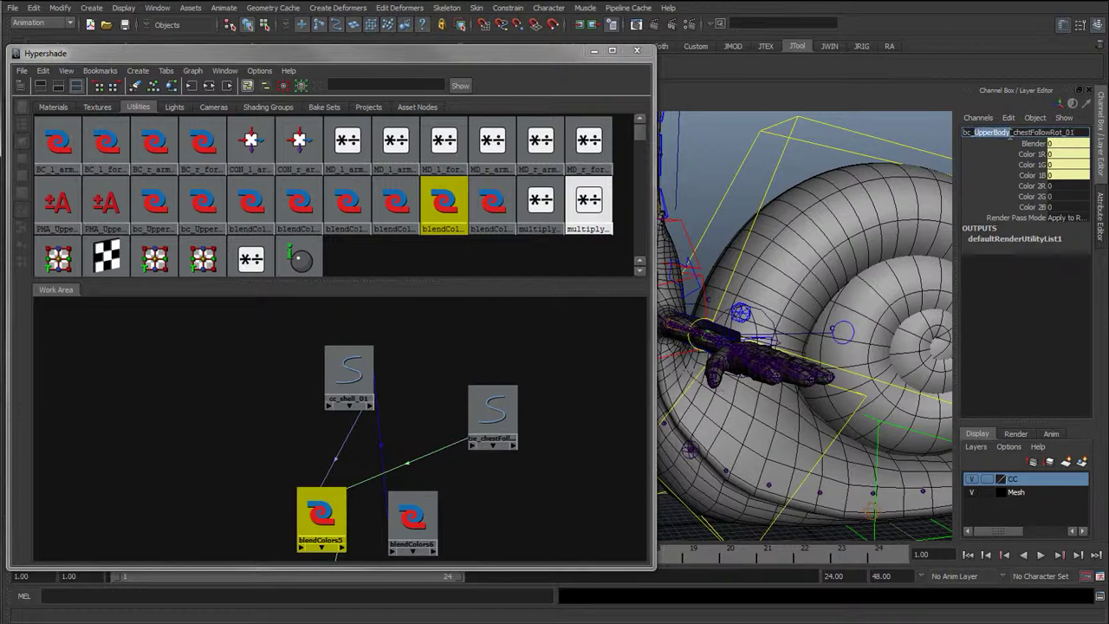
{"action": "type", "text": "shell"}
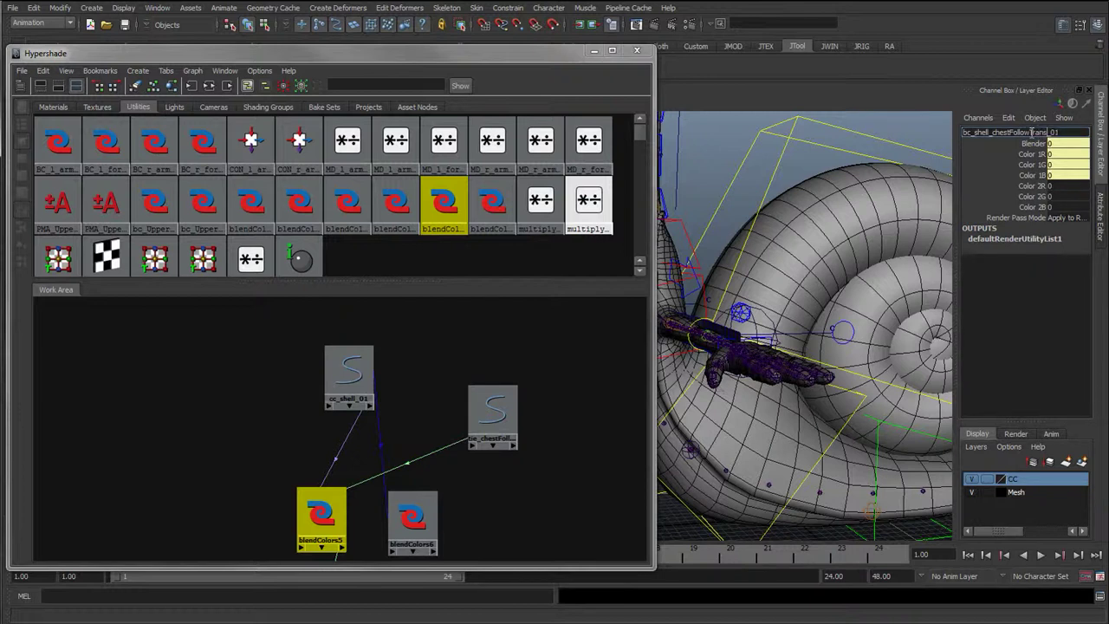
{"action": "double_click", "coordinate": [1032, 132]}
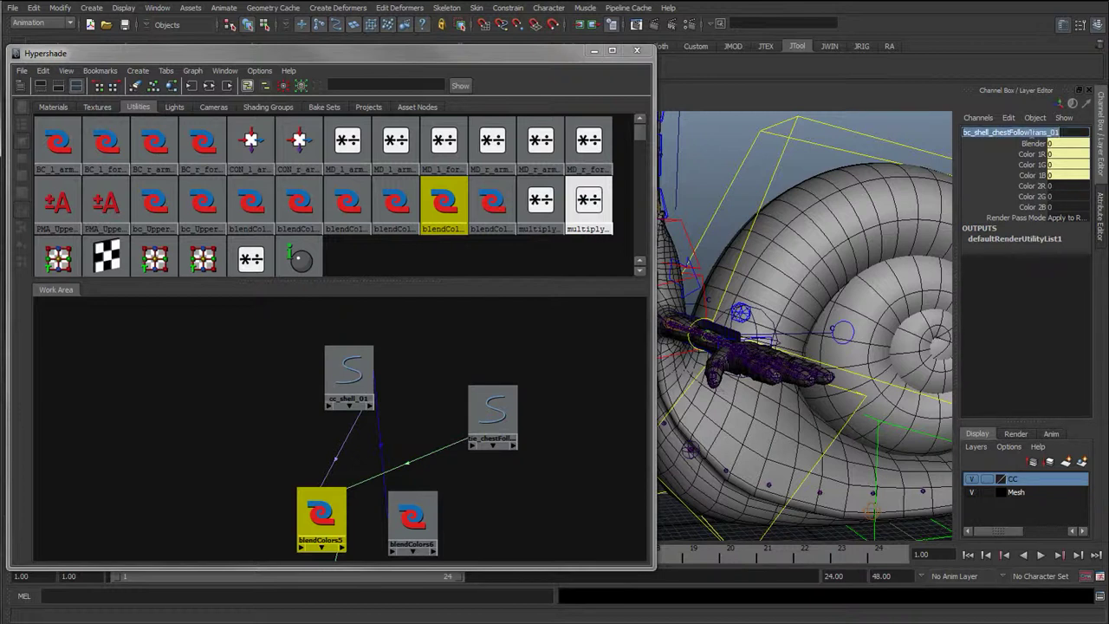
{"action": "key", "text": "Return"}
Rename the shell's other blend node, blendColors6, as bc_shell_chestFollowTRot_01.
{"action": "left_click", "coordinate": [412, 517]}
{"action": "double_click", "coordinate": [972, 133]}
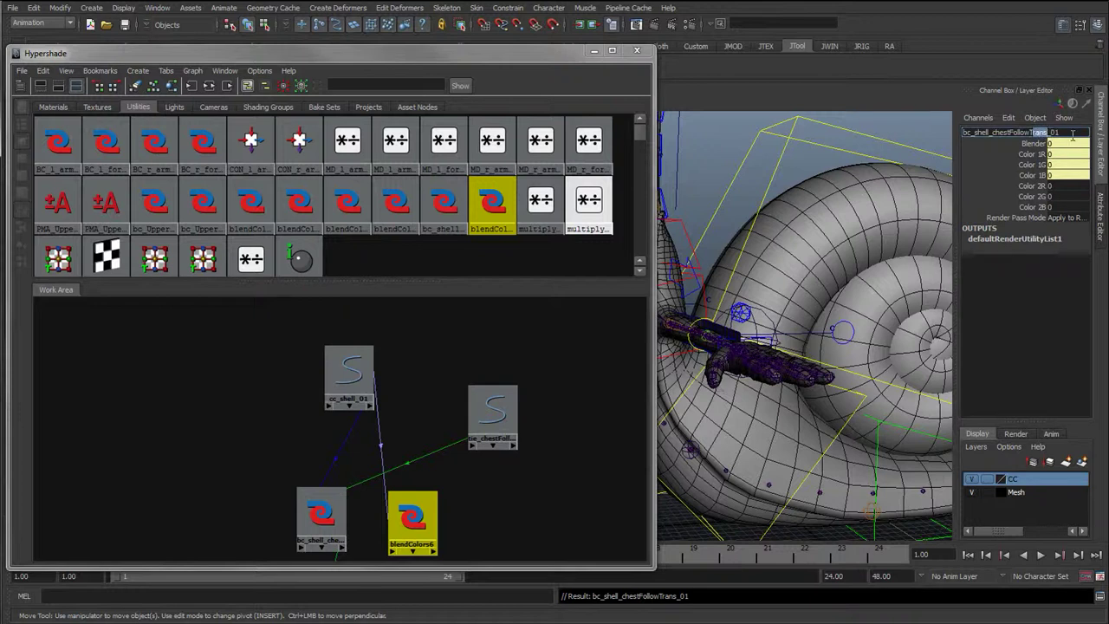
{"action": "key", "text": "Return"}
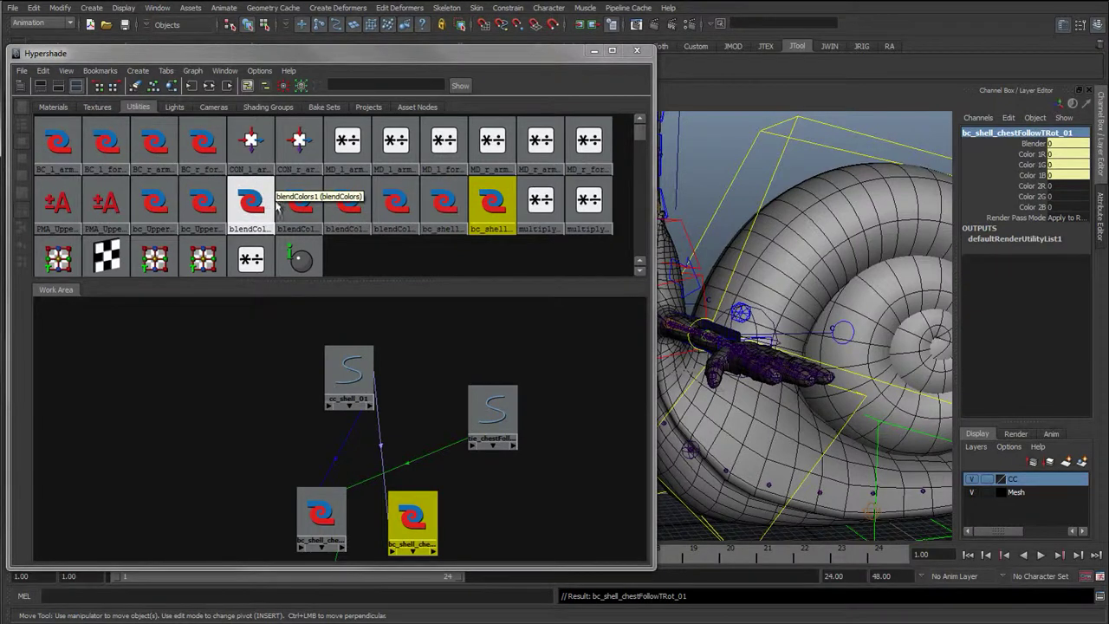
Find the remaining unnamed blend nodes, blendColors1 to blendColors4, and graph their input and output connections together.
{"action": "left_click", "coordinate": [212, 202]}
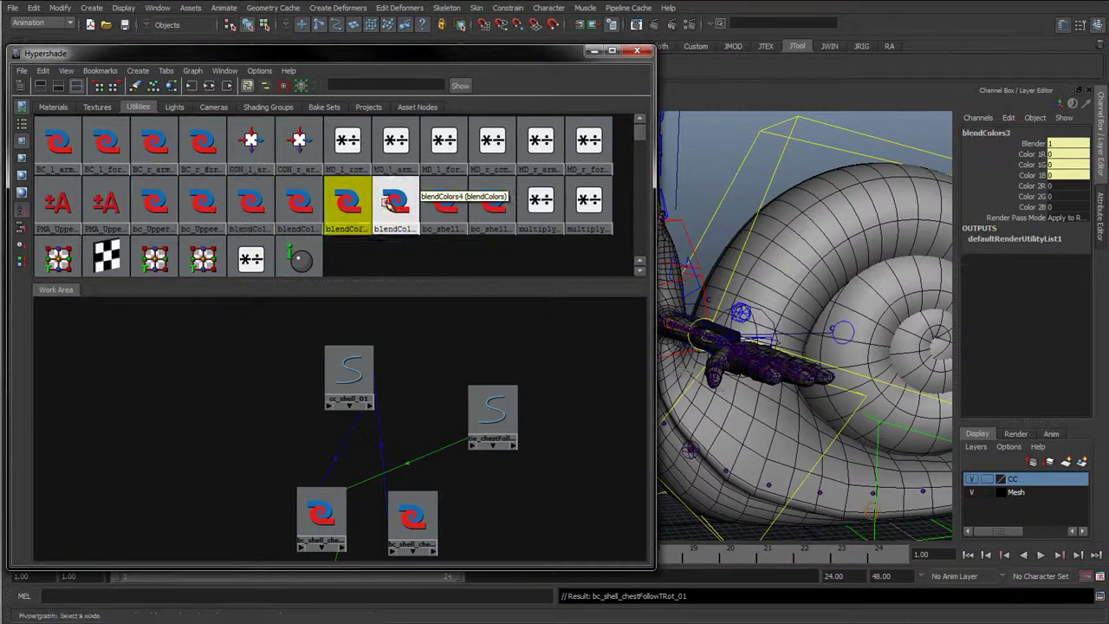
{"action": "left_click", "coordinate": [454, 205]}
{"action": "left_click", "coordinate": [491, 205]}
{"action": "left_click", "coordinate": [448, 207]}
{"action": "left_click", "coordinate": [407, 202]}
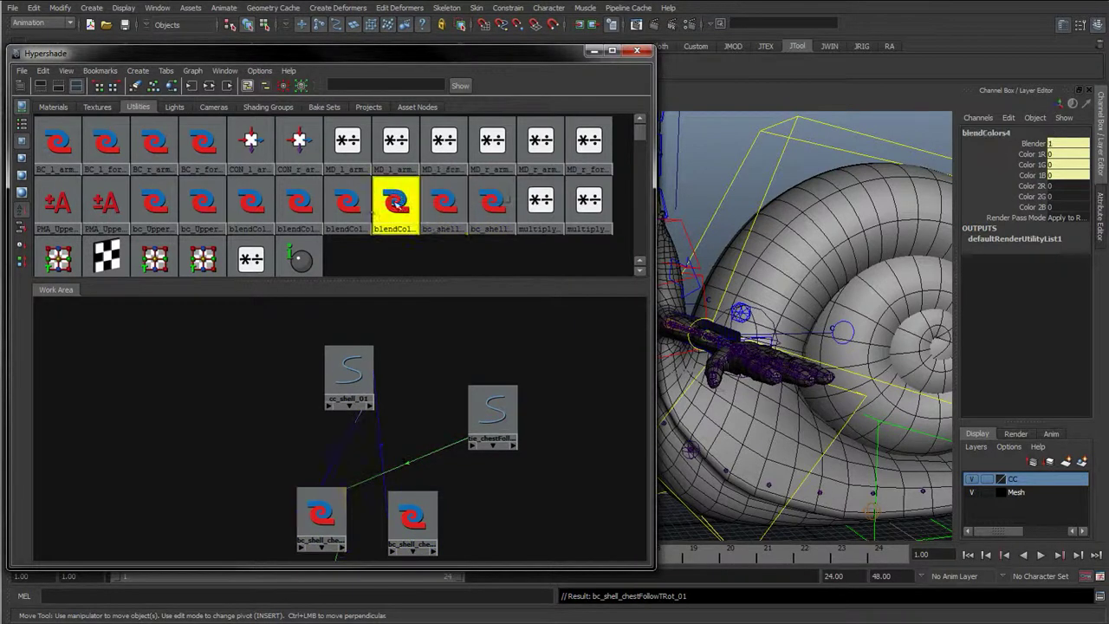
{"action": "left_click", "coordinate": [348, 203], "text": "shift"}
{"action": "left_click", "coordinate": [299, 205], "text": "shift"}
{"action": "left_click", "coordinate": [252, 203], "text": "shift"}
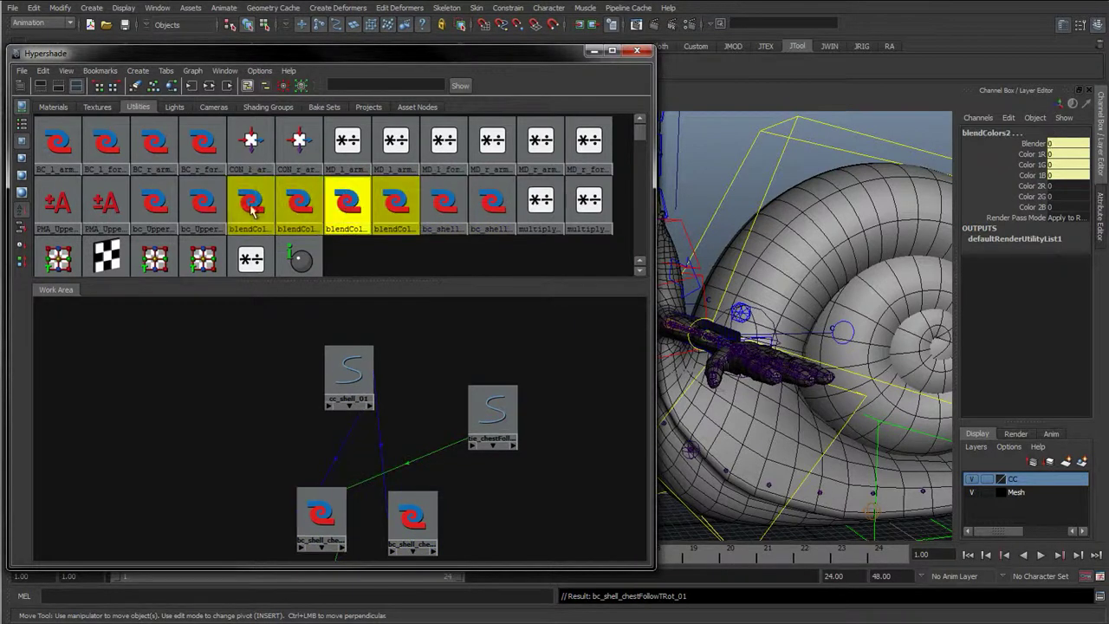
{"action": "left_click", "coordinate": [205, 85]}
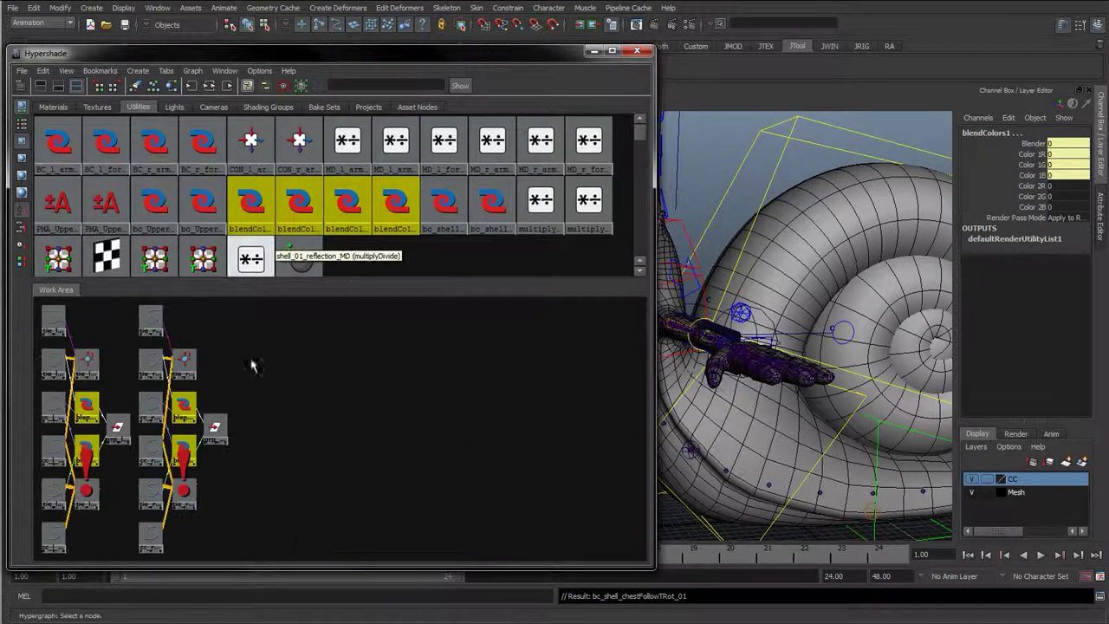
Select the left and right antennaMidFollow groups in the graph and frame them in the viewport.
{"action": "left_click", "coordinate": [214, 427]}
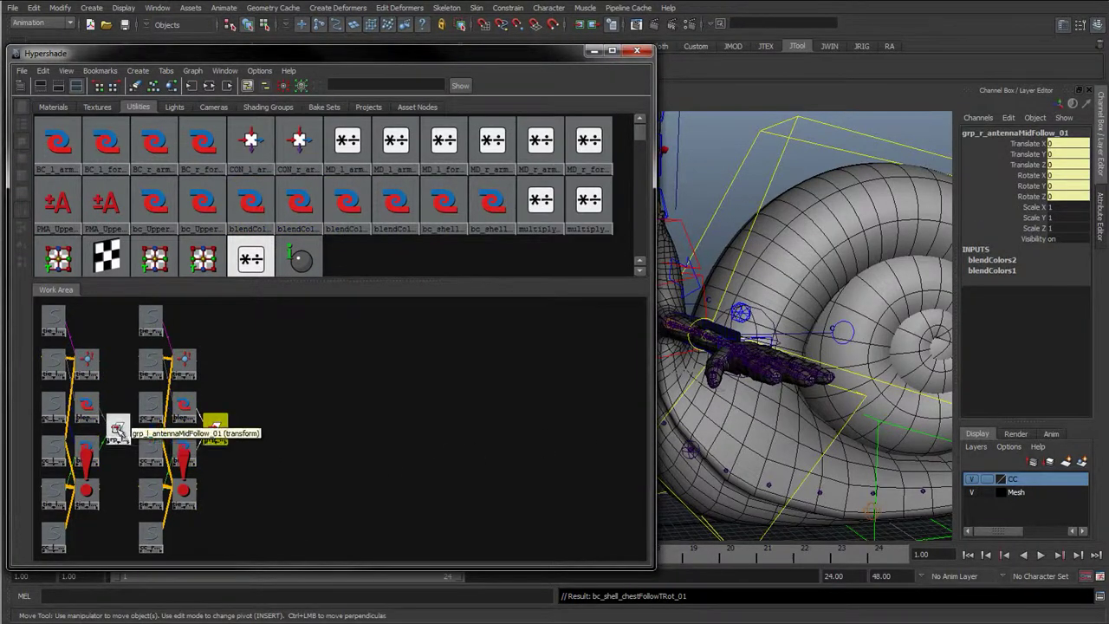
{"action": "left_click", "coordinate": [117, 427], "text": "shift"}
{"action": "key", "text": "f"}
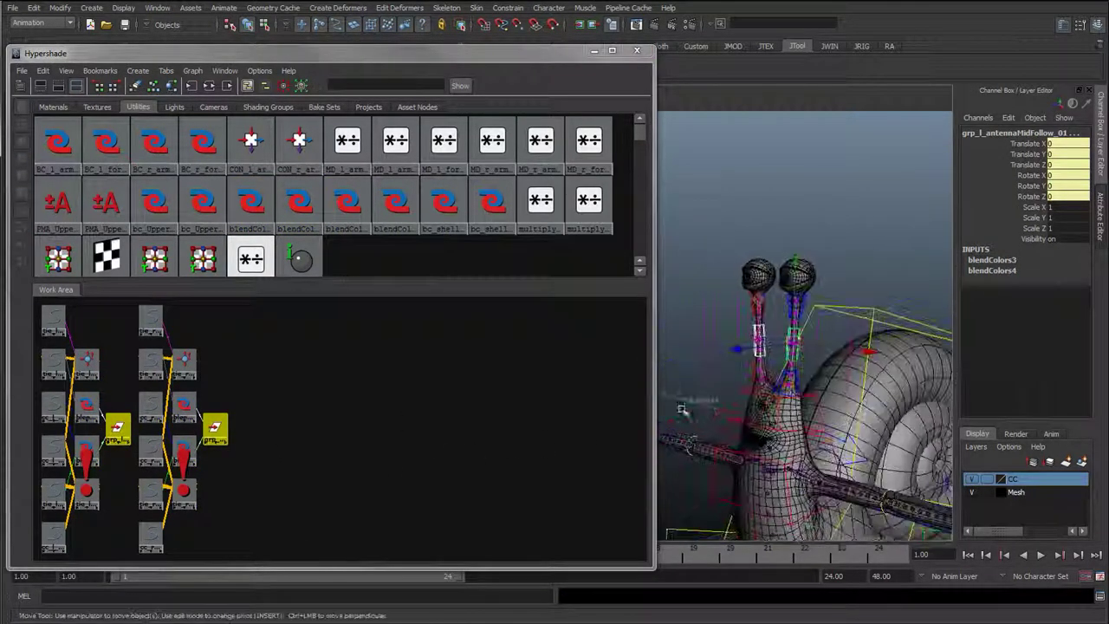
{"action": "left_click", "coordinate": [347, 203]}
{"action": "left_click", "coordinate": [309, 202], "text": "shift"}
{"action": "left_click", "coordinate": [397, 203], "text": "shift"}
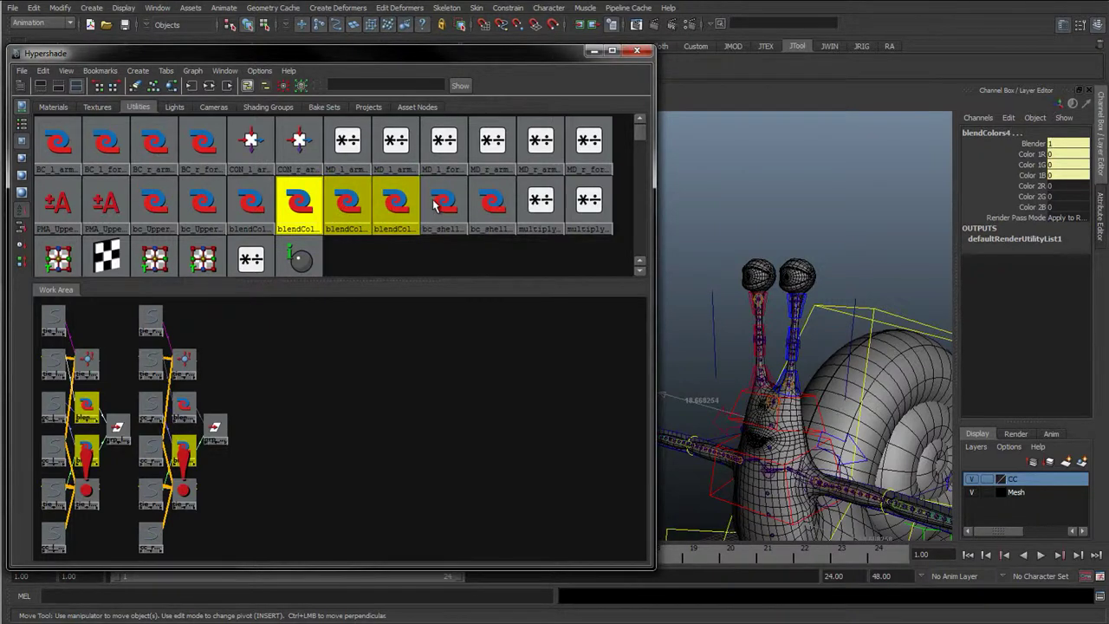
{"action": "left_click", "coordinate": [444, 202], "text": "shift"}
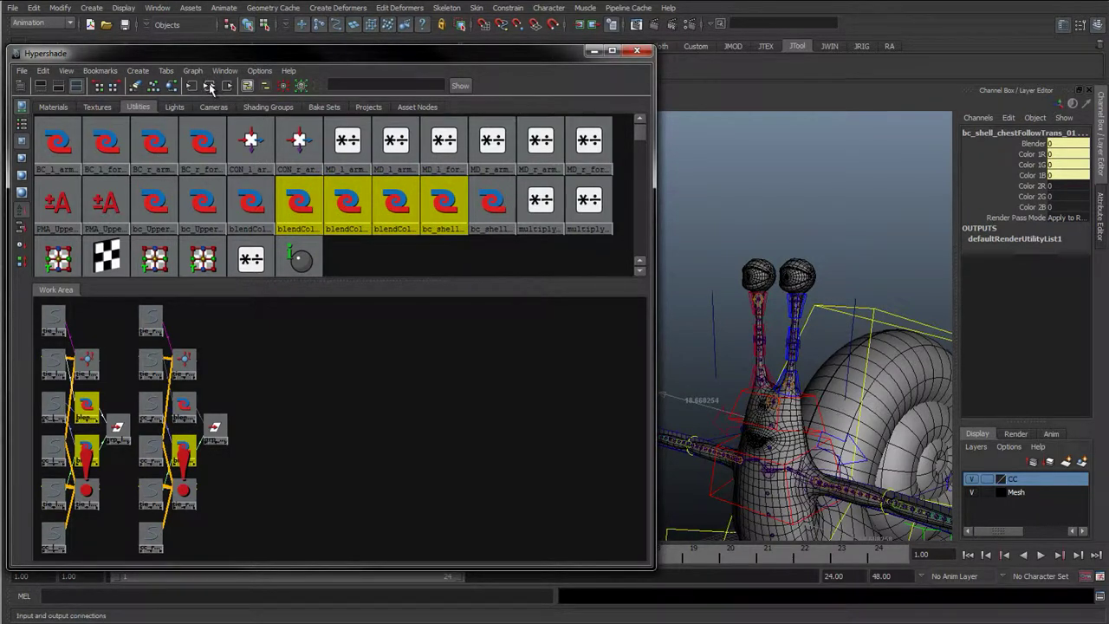
{"action": "left_click", "coordinate": [210, 88]}
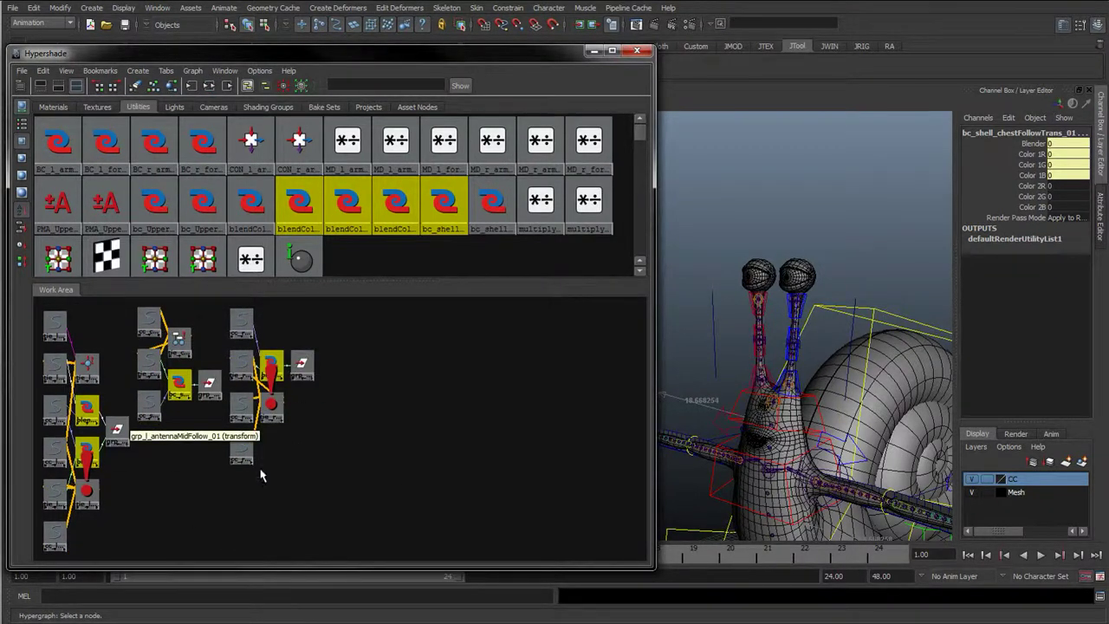
Swap bc_shell_chestFollowTrans_01 for blendColors1 in the selection and regraph the connections of the four unnamed blend nodes.
{"action": "left_click", "coordinate": [445, 203], "text": "ctrl"}
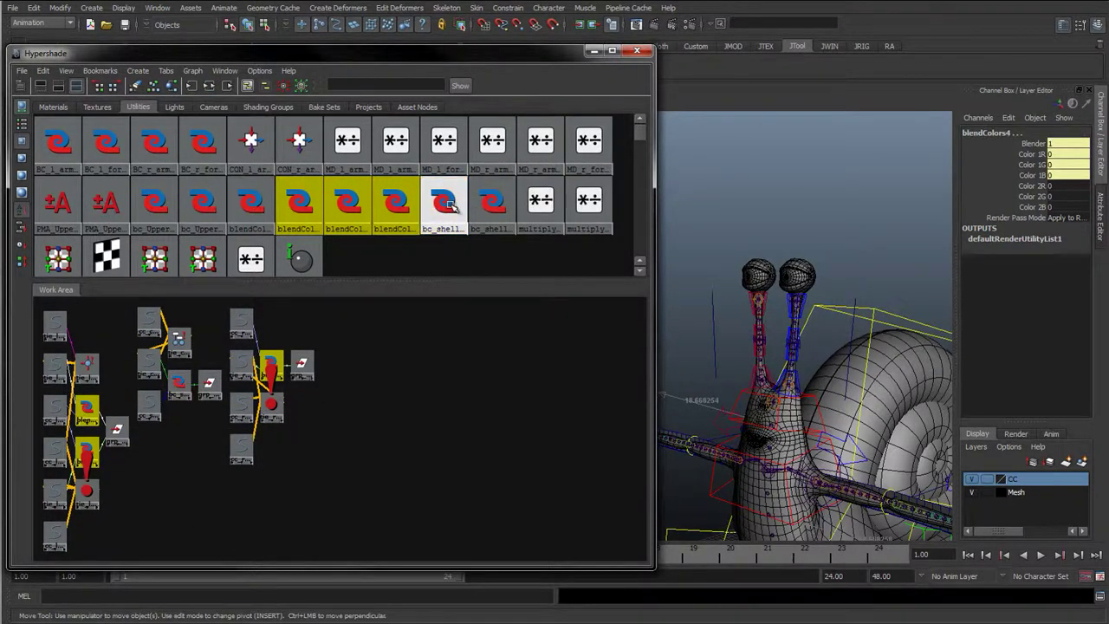
{"action": "left_click", "coordinate": [264, 209], "text": "shift"}
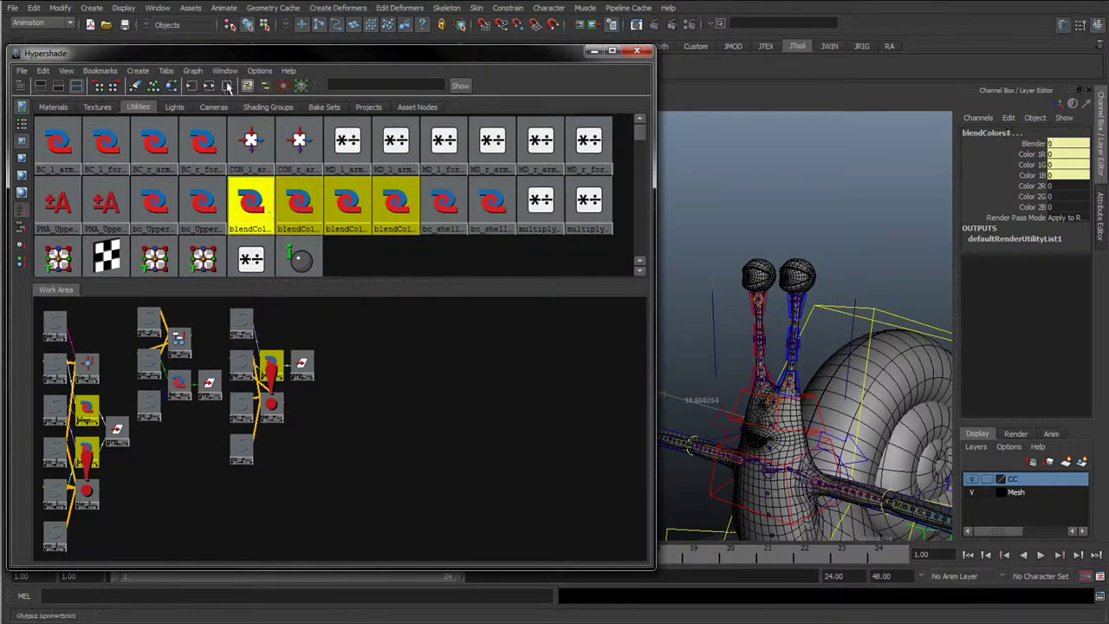
{"action": "left_click", "coordinate": [211, 88]}
Select both antennaMidFollow groups again and examine the snail's antenna controls up close.
{"action": "left_click", "coordinate": [117, 425]}
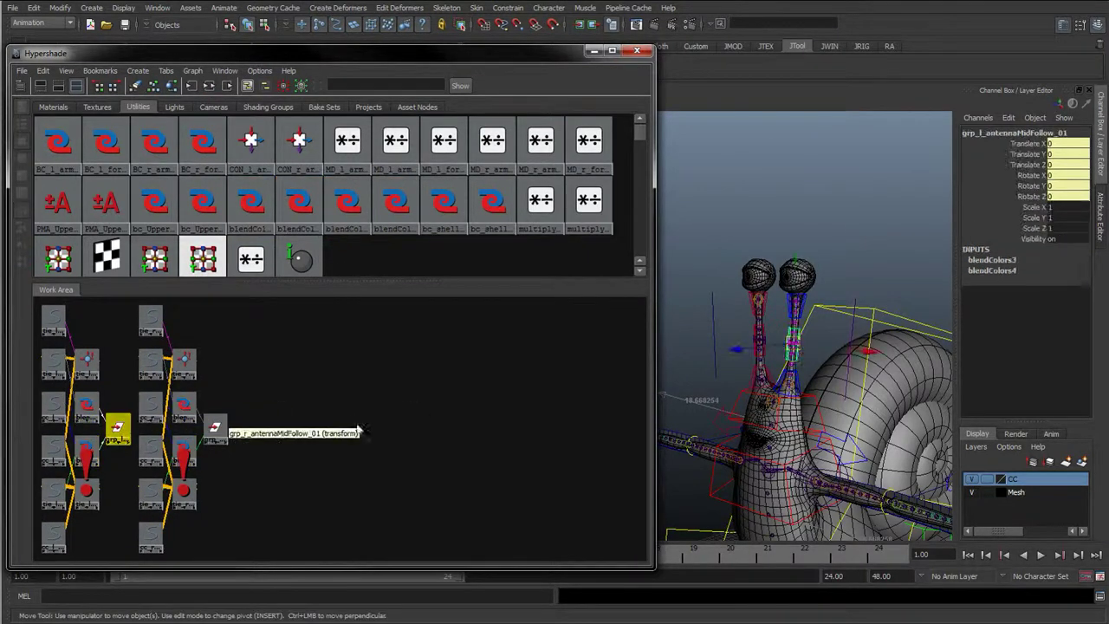
{"action": "left_click", "coordinate": [214, 427], "text": "shift"}
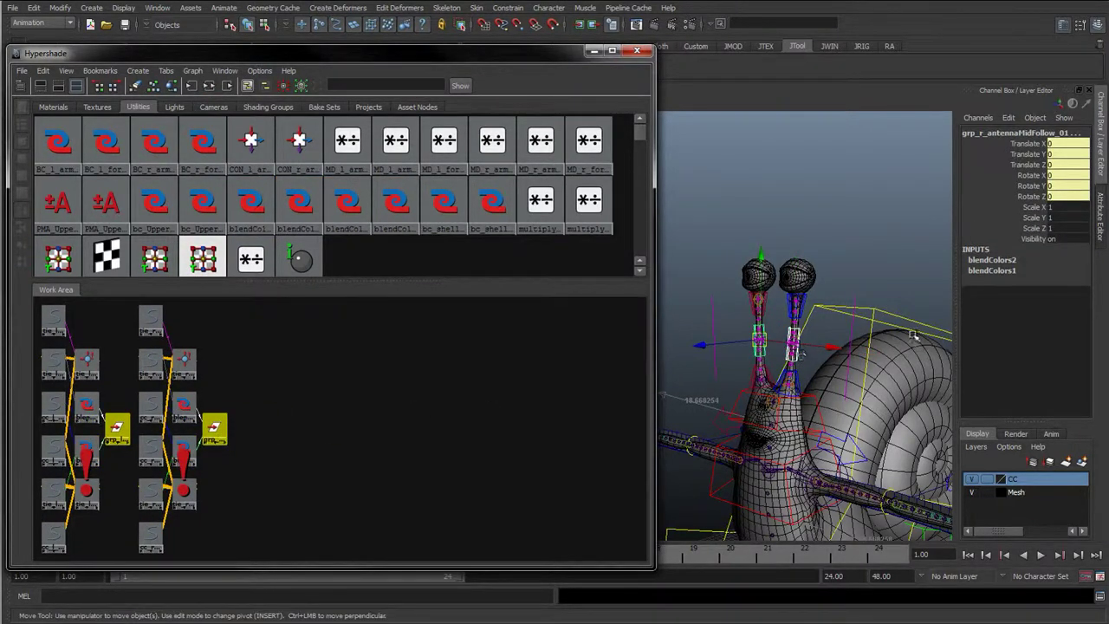
{"action": "left_click_drag", "start_coordinate": [839, 348], "coordinate": [890, 369], "text": "alt"}
{"action": "right_click_drag", "start_coordinate": [891, 369], "coordinate": [924, 379], "text": "alt"}
{"action": "middle_click_drag", "start_coordinate": [923, 379], "coordinate": [810, 364], "text": "alt"}
{"action": "left_click_drag", "start_coordinate": [805, 362], "coordinate": [797, 351], "text": "alt"}
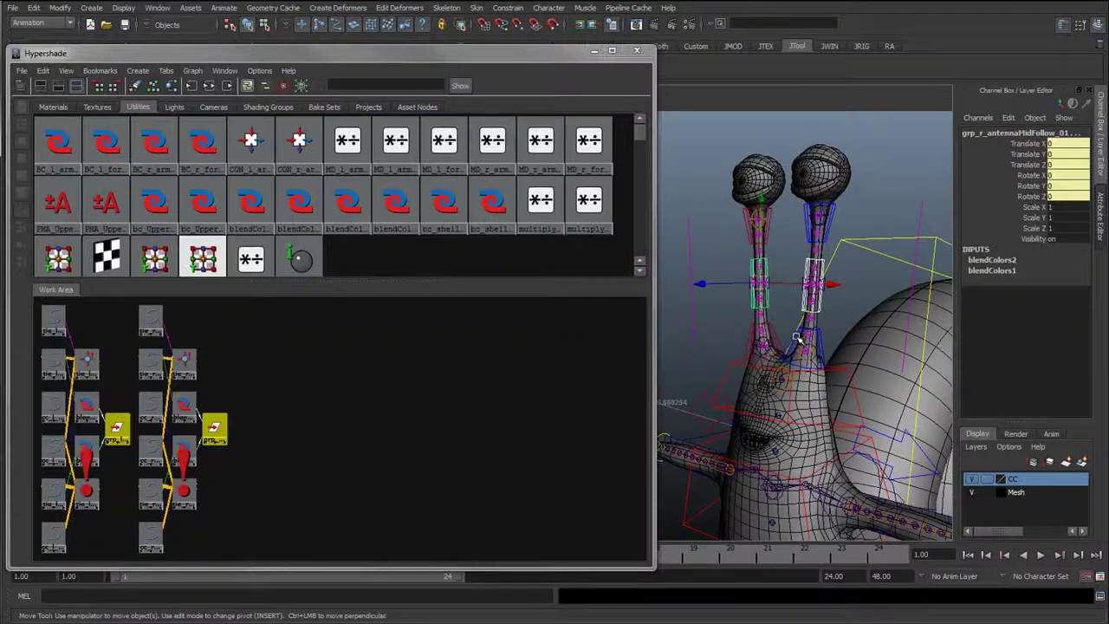
Select grp_l_antennaMidFollow_01 in an enlarged graph to check which antenna it belongs to.
{"action": "scroll", "coordinate": [393, 404], "scroll_direction": "up", "scroll_amount": 5}
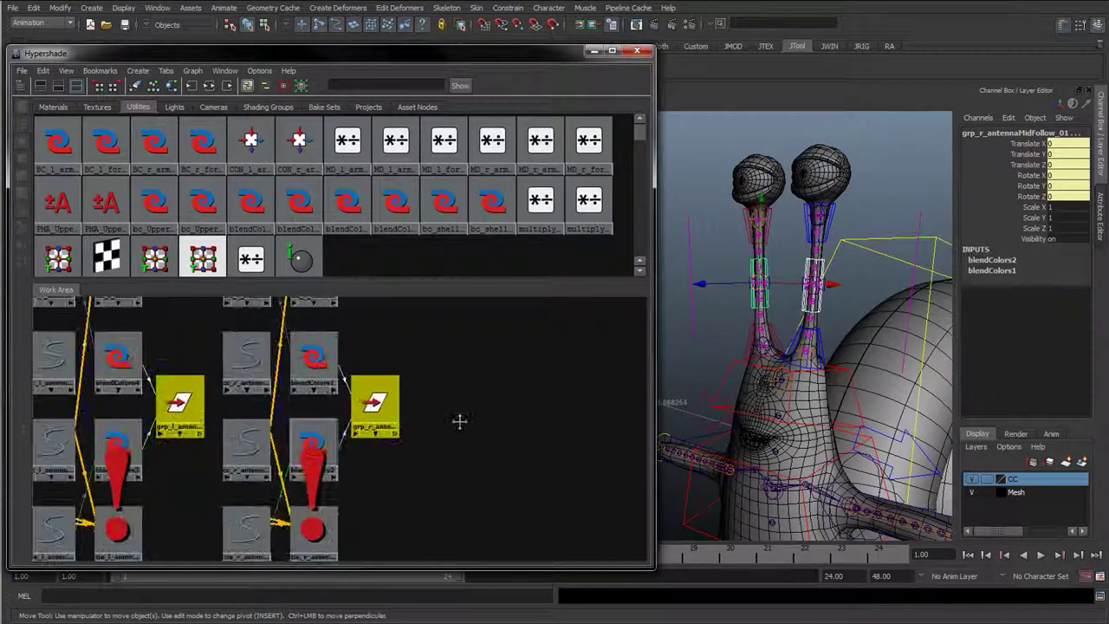
{"action": "left_click", "coordinate": [195, 371]}
{"action": "left_click", "coordinate": [257, 413]}
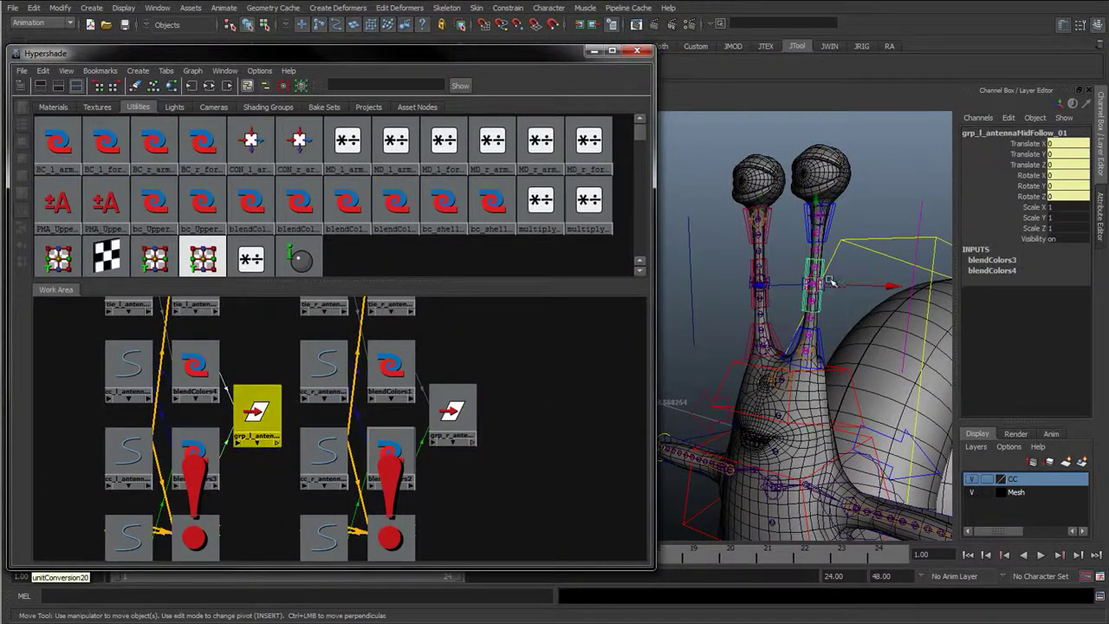
Rename the blendColors4 node feeding the left antenna's follow group as bc_antennaMid_antennaTrans_01.
{"action": "left_click", "coordinate": [200, 370]}
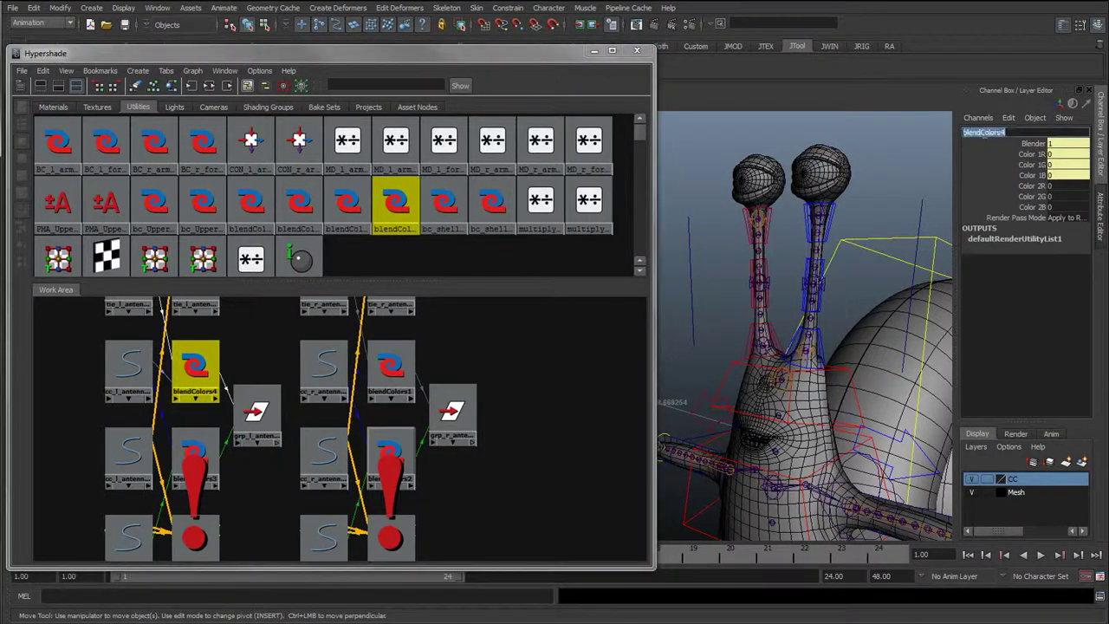
{"action": "type", "text": "bc_shell_chestFollowTrans_01"}
{"action": "type", "text": "an"}
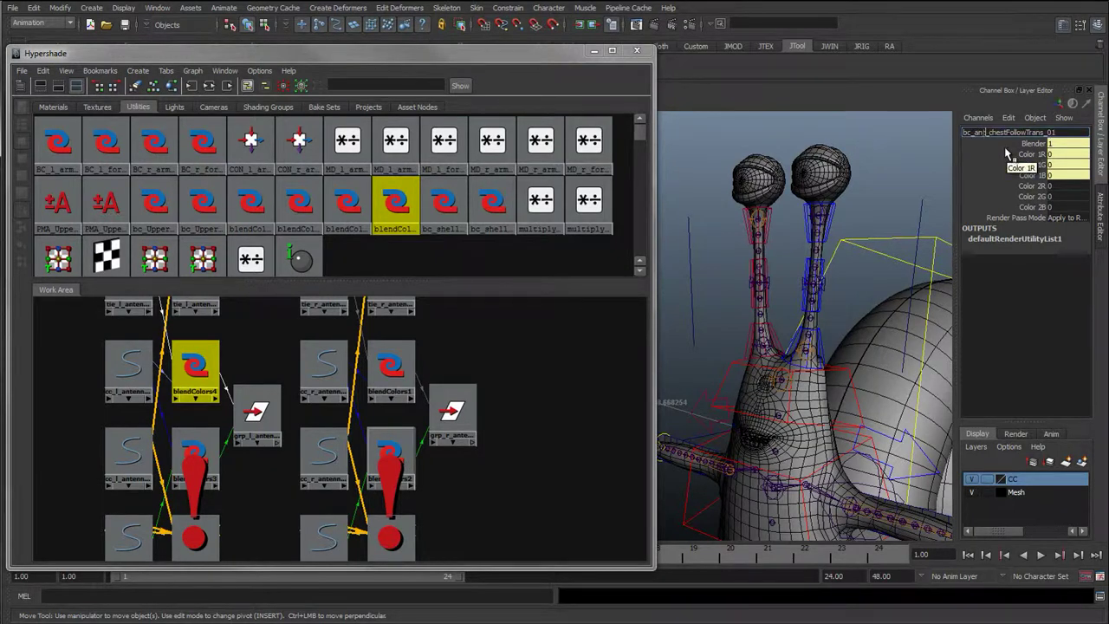
{"action": "type", "text": "tennaMid_"}
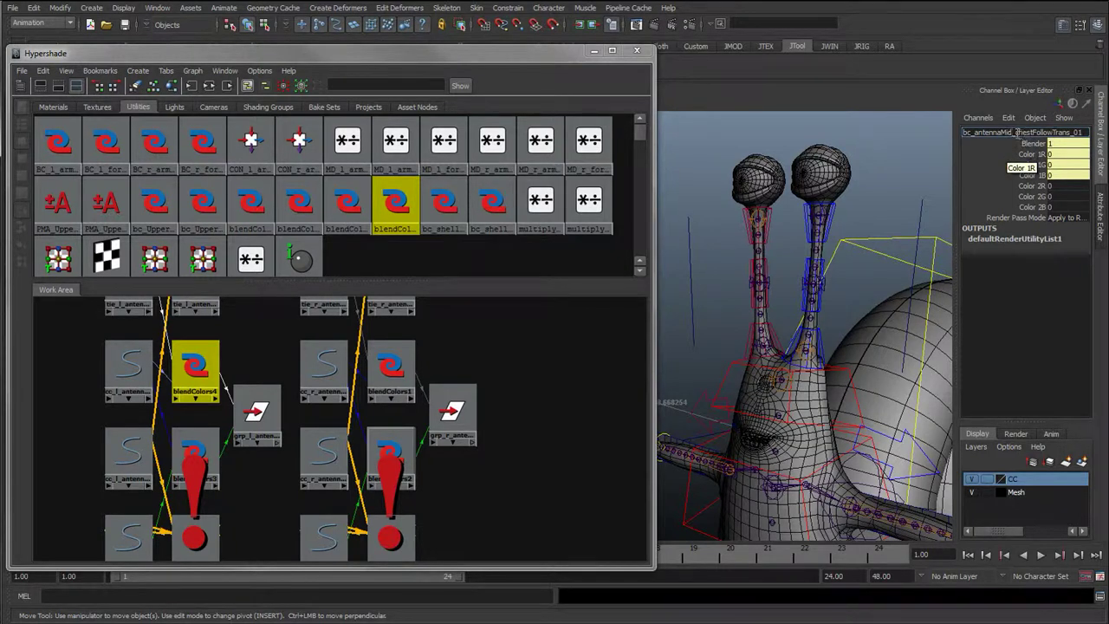
{"action": "left_click_drag", "start_coordinate": [1016, 132], "coordinate": [1064, 132]}
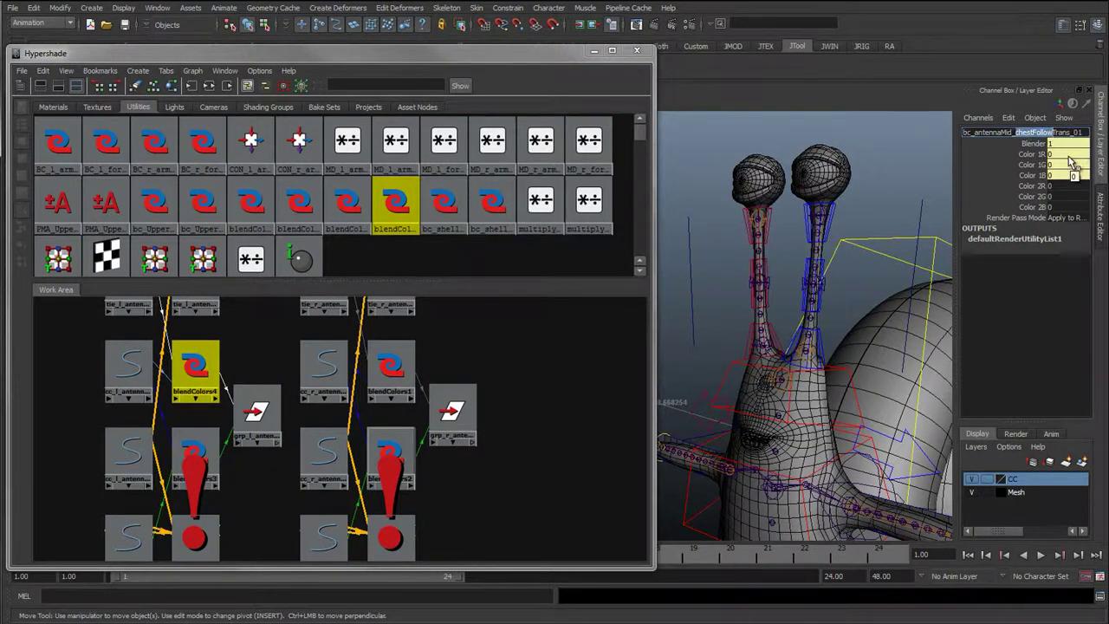
{"action": "type", "text": "al"}
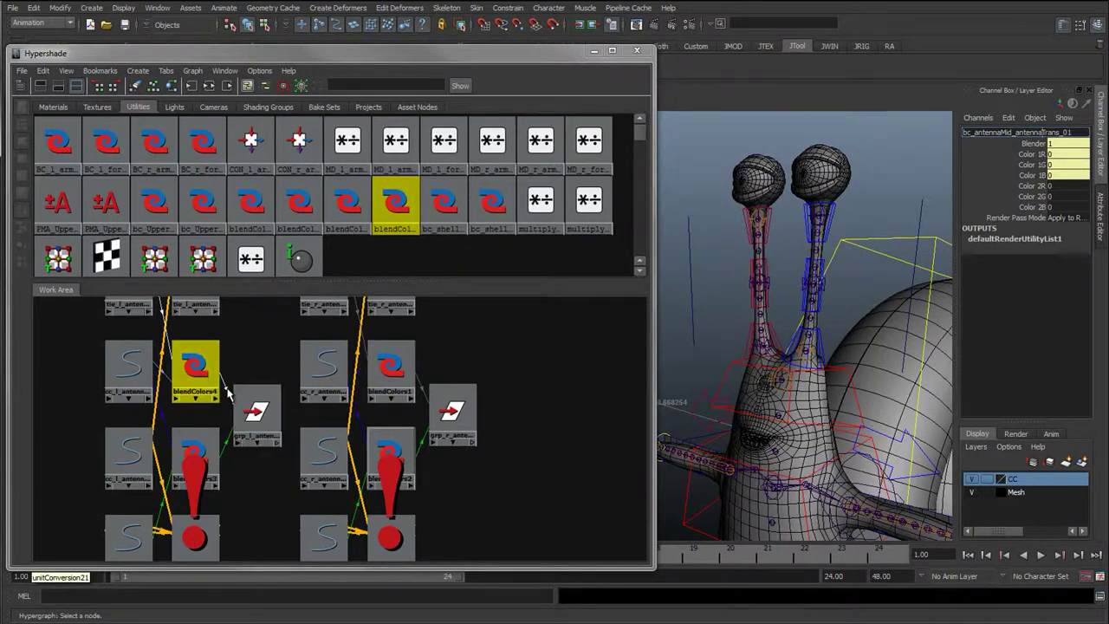
{"action": "key", "text": "Return"}
Move the left antenna's follow group node slightly aside and check which attributes its two blend nodes drive.
{"action": "left_click_drag", "start_coordinate": [253, 408], "coordinate": [272, 417]}
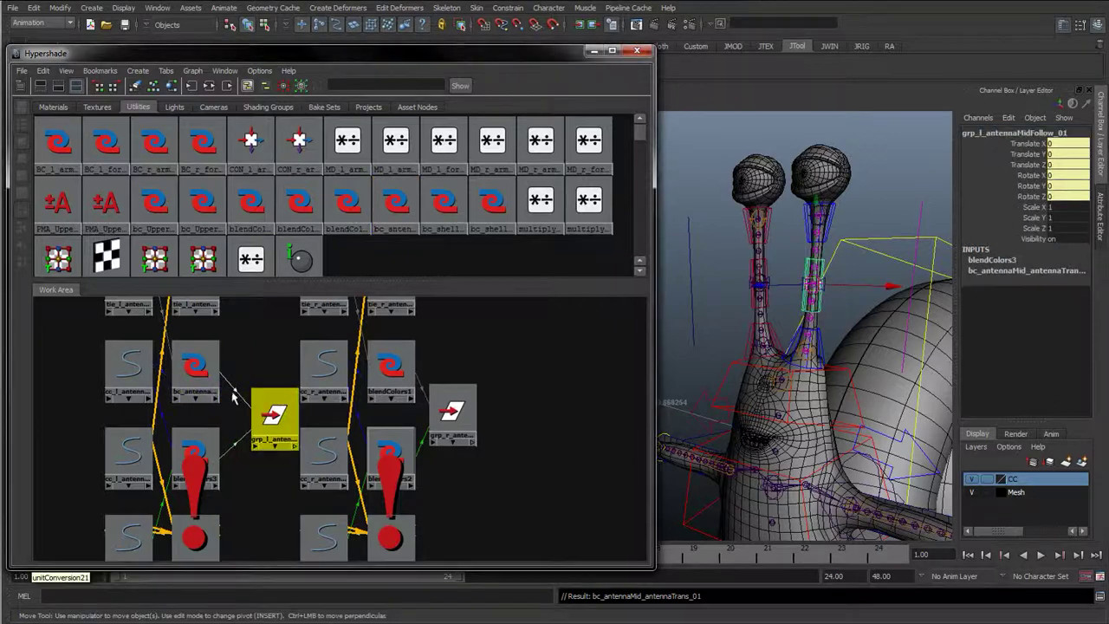
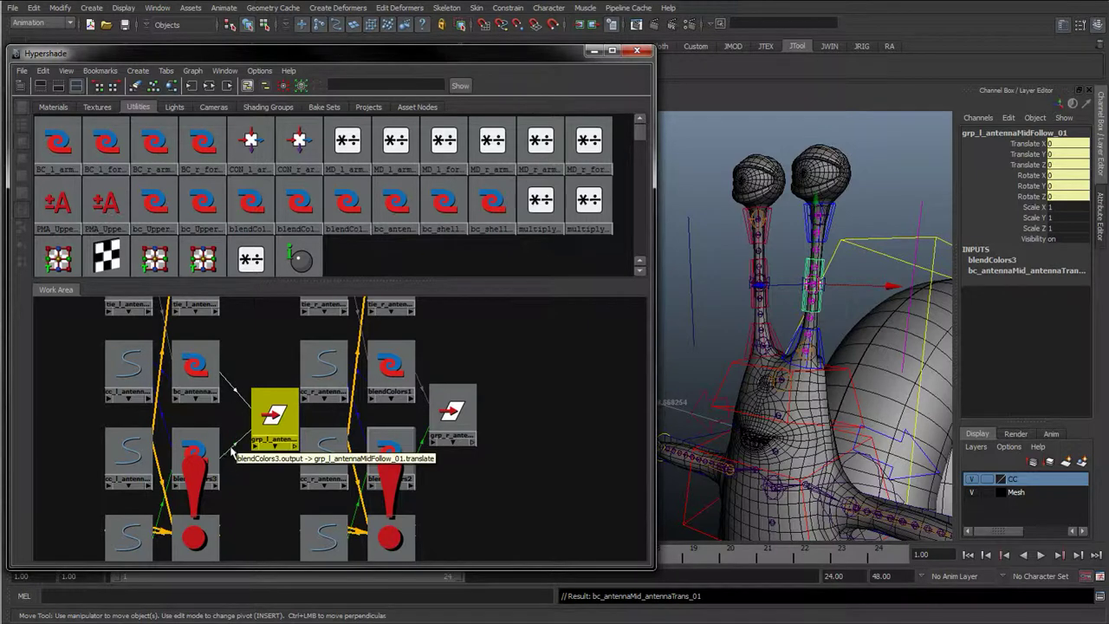
{"action": "left_click", "coordinate": [195, 454]}
{"action": "left_click", "coordinate": [197, 368]}
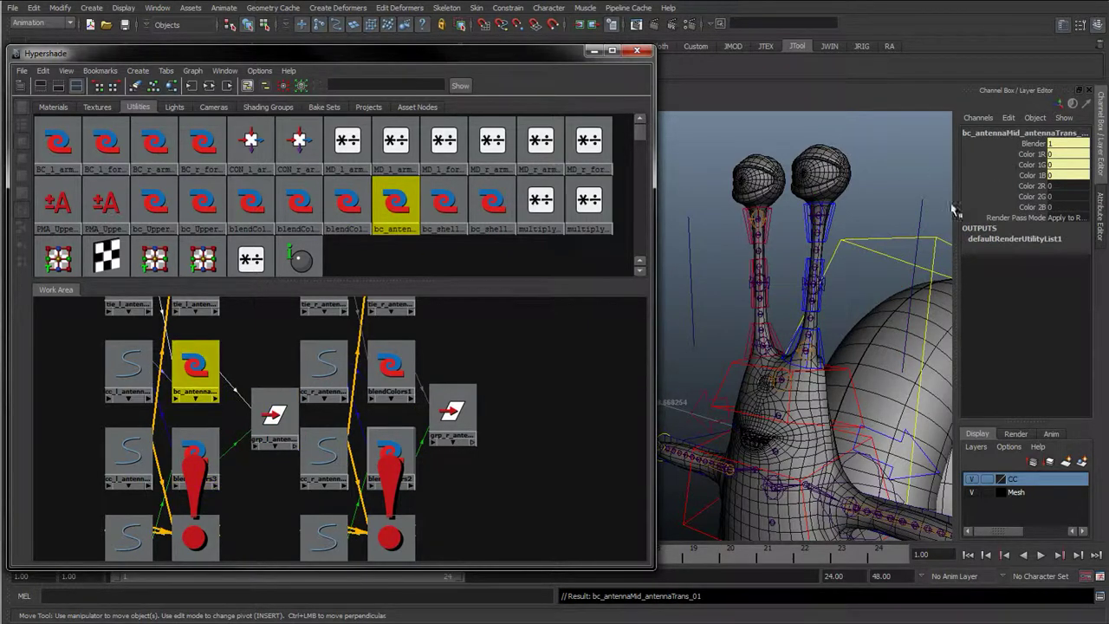
Widen the Channel Box to fit full node names, and check the input names of the left antenna's follow group.
{"action": "left_click_drag", "start_coordinate": [953, 208], "coordinate": [848, 208]}
{"action": "left_click", "coordinate": [914, 135]}
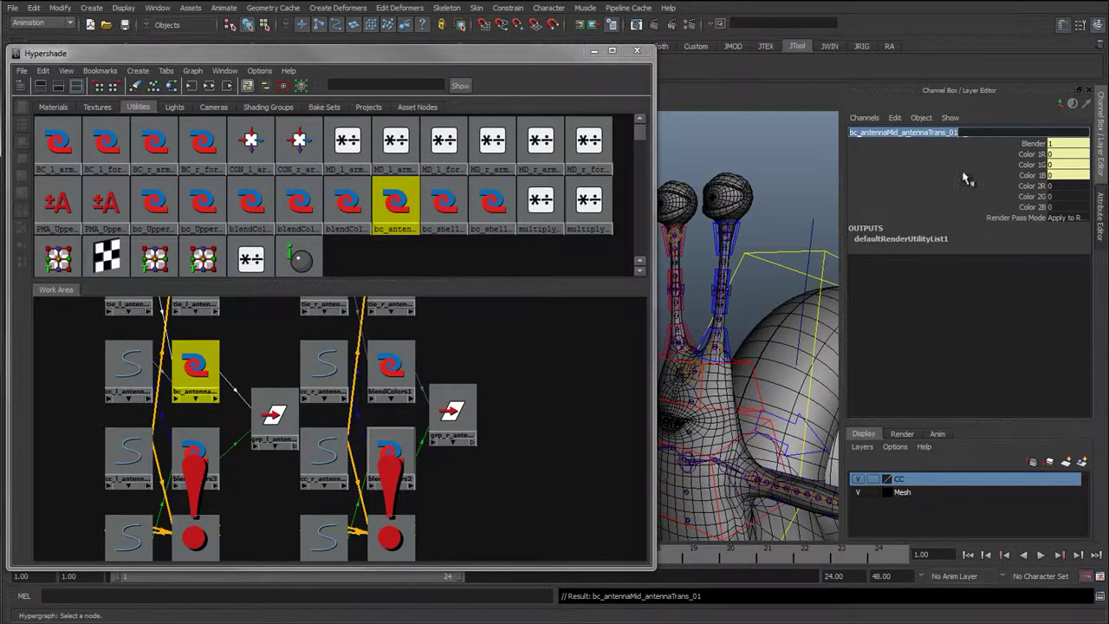
{"action": "left_click", "coordinate": [274, 416]}
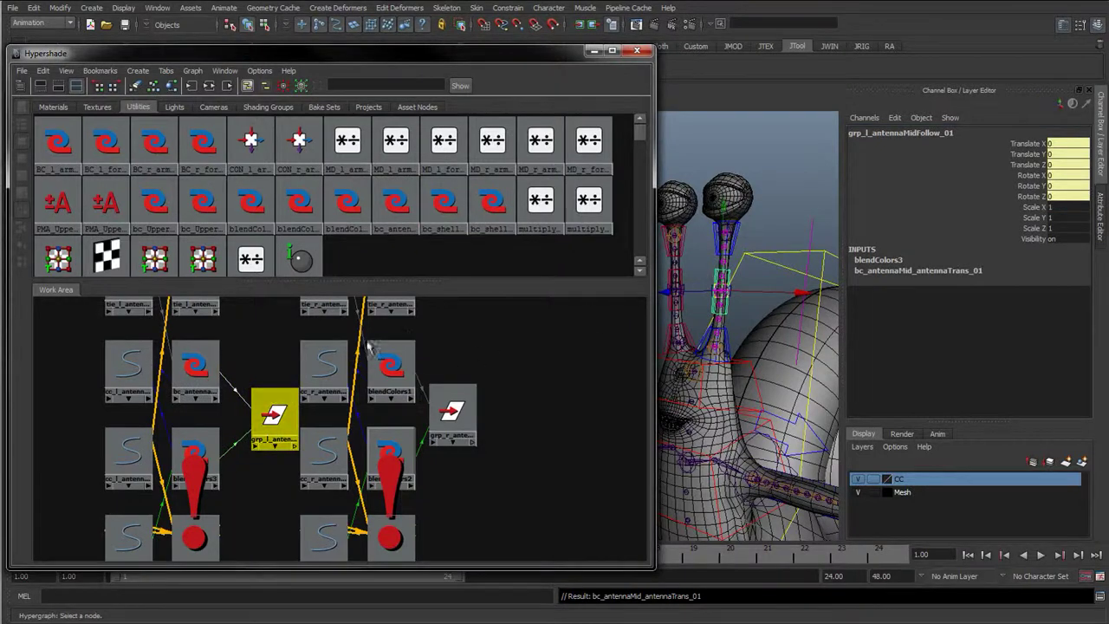
Add the left-side prefix to the left antenna's renamed blend node, making it bc_l_antennaMid_antennaTrans_01.
{"action": "left_click", "coordinate": [201, 355]}
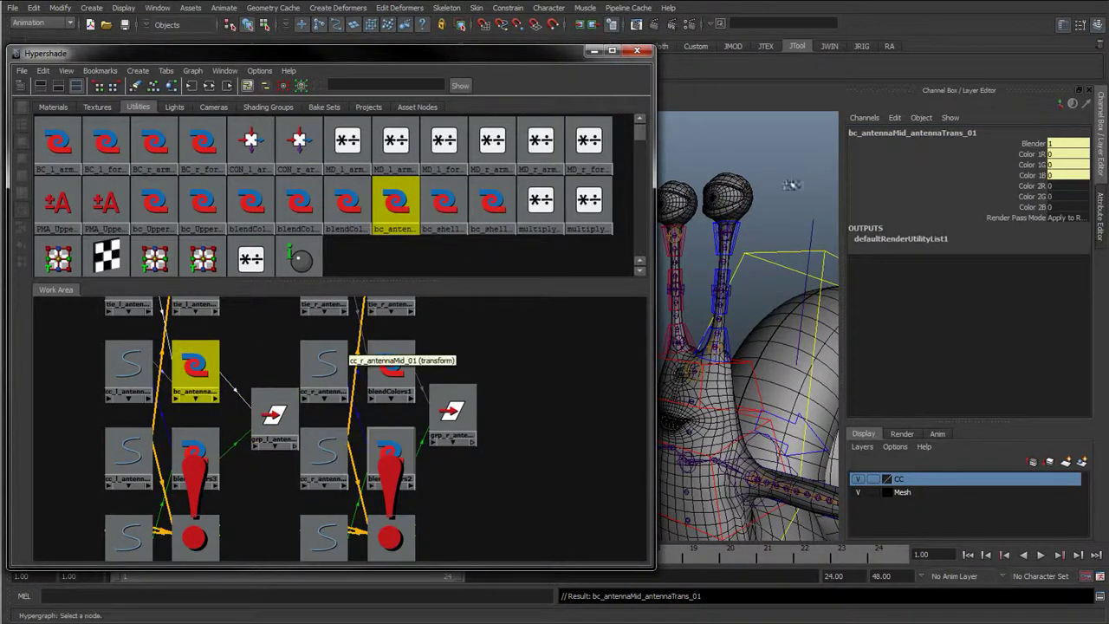
{"action": "left_click", "coordinate": [885, 139]}
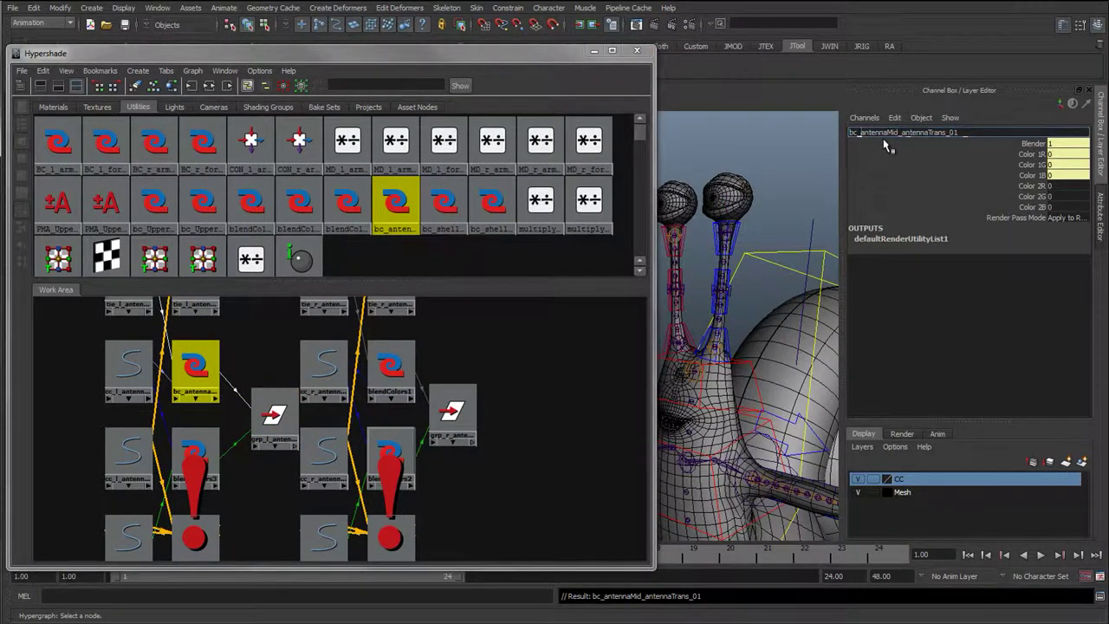
{"action": "type", "text": "l"}
{"action": "type", "text": "l_"}
{"action": "key", "text": "Return"}
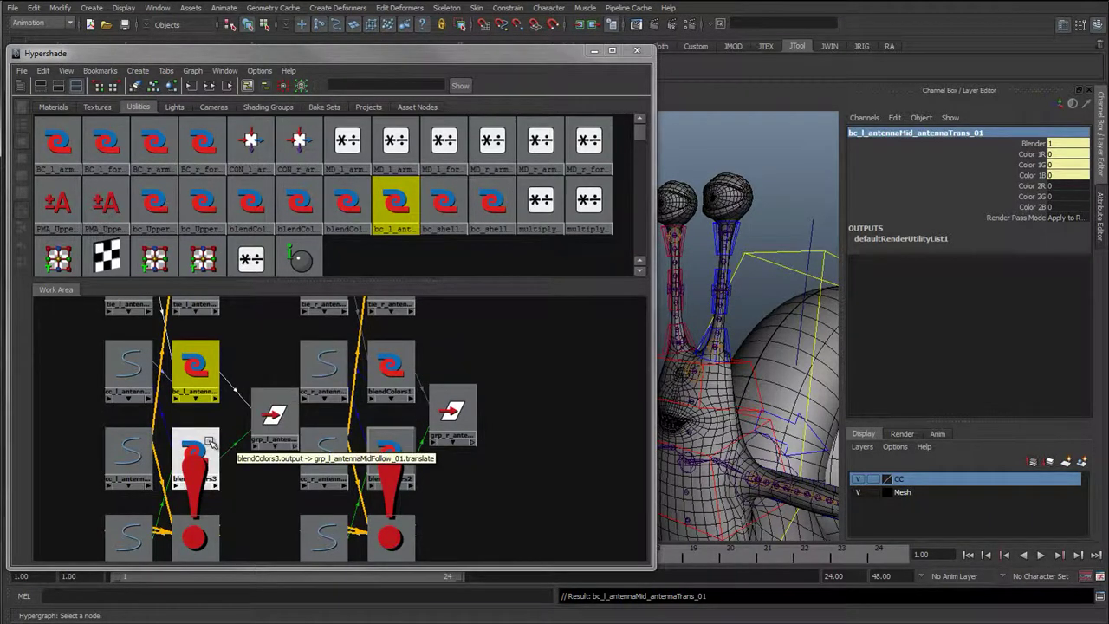
Copy the left antenna blend node's full name for reuse, and rename this node as bc_l_antennaMid_antennaRot_01.
{"action": "double_click", "coordinate": [943, 135]}
{"action": "key", "text": "ctrl+c"}
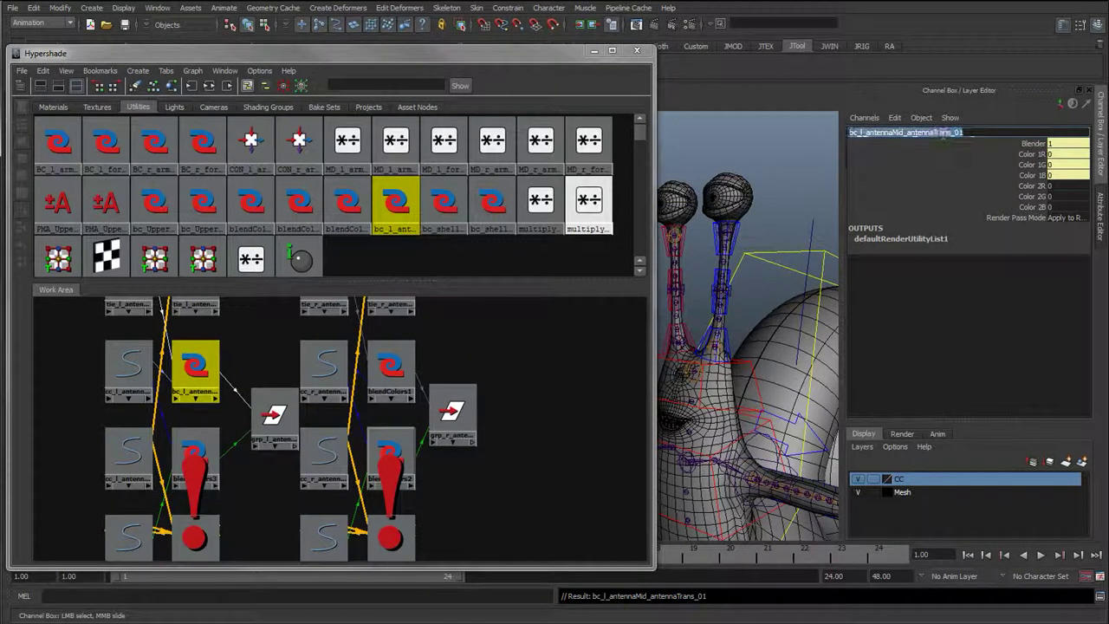
{"action": "left_click", "coordinate": [923, 133]}
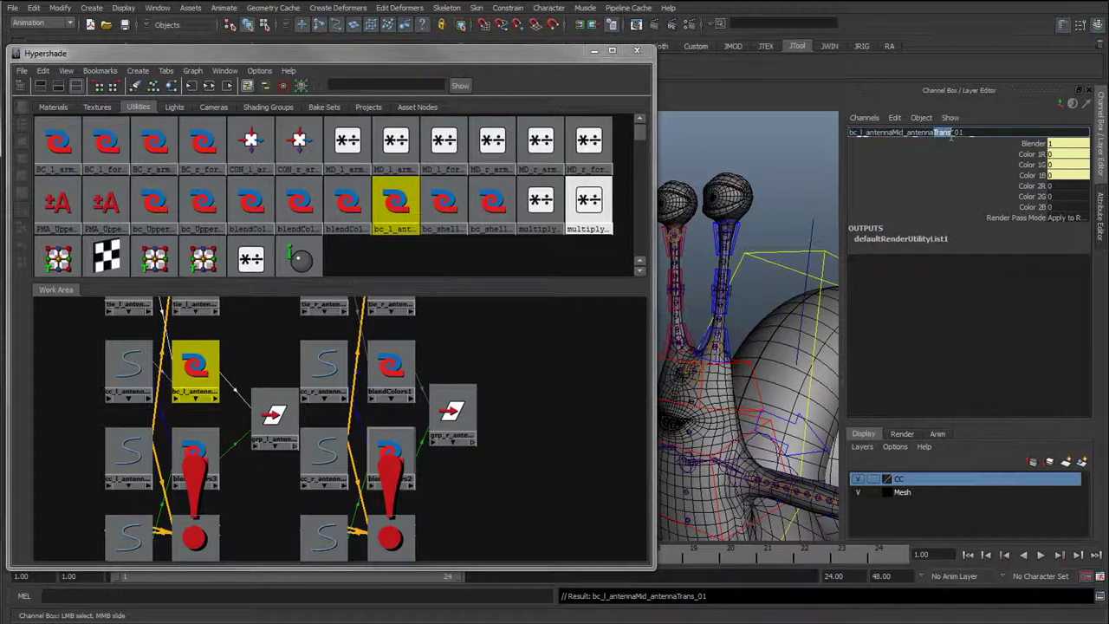
{"action": "key", "text": "Return"}
Rename the blendColors3 node driving the left antenna group's translation as bc_l_antennaMid_antennaTrans_01, reusing the copied name.
{"action": "left_click", "coordinate": [195, 455]}
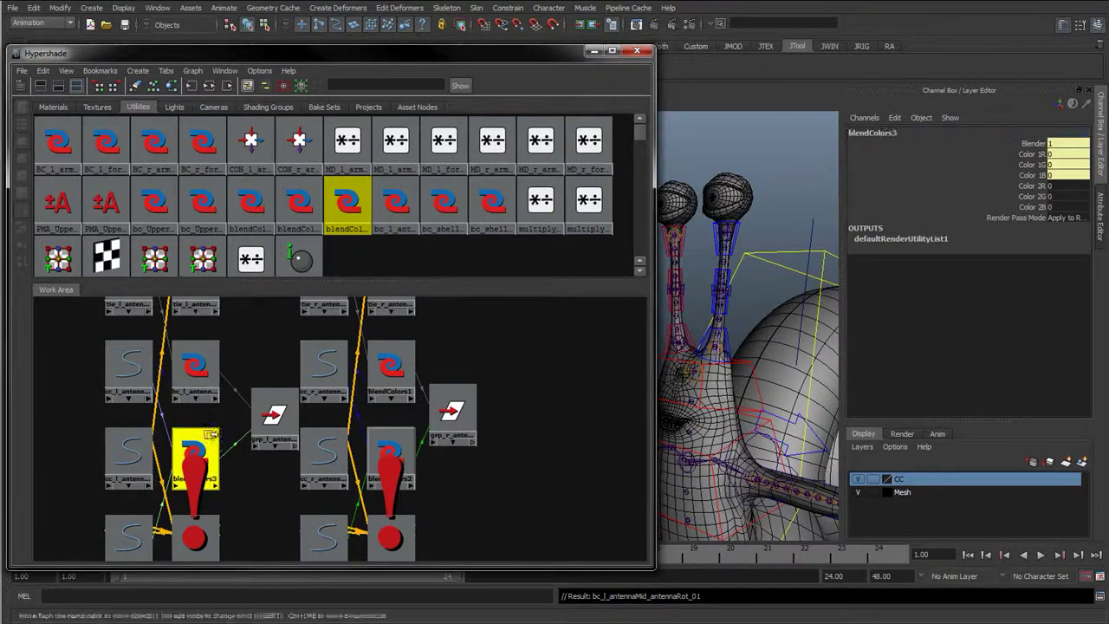
{"action": "key", "text": "ctrl+v"}
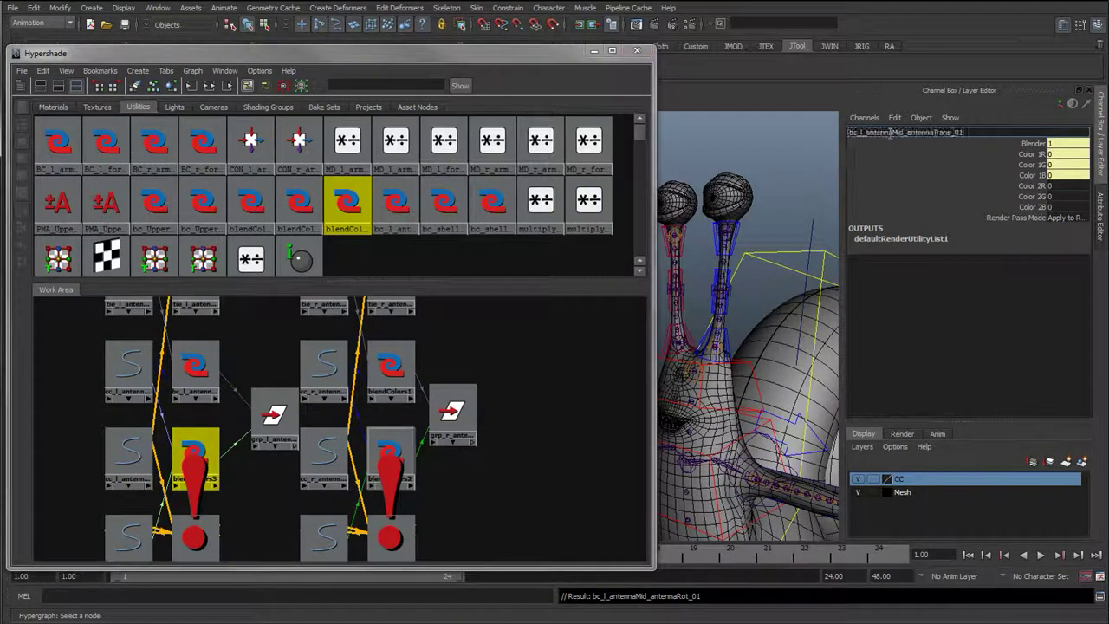
{"action": "key", "text": "Return"}
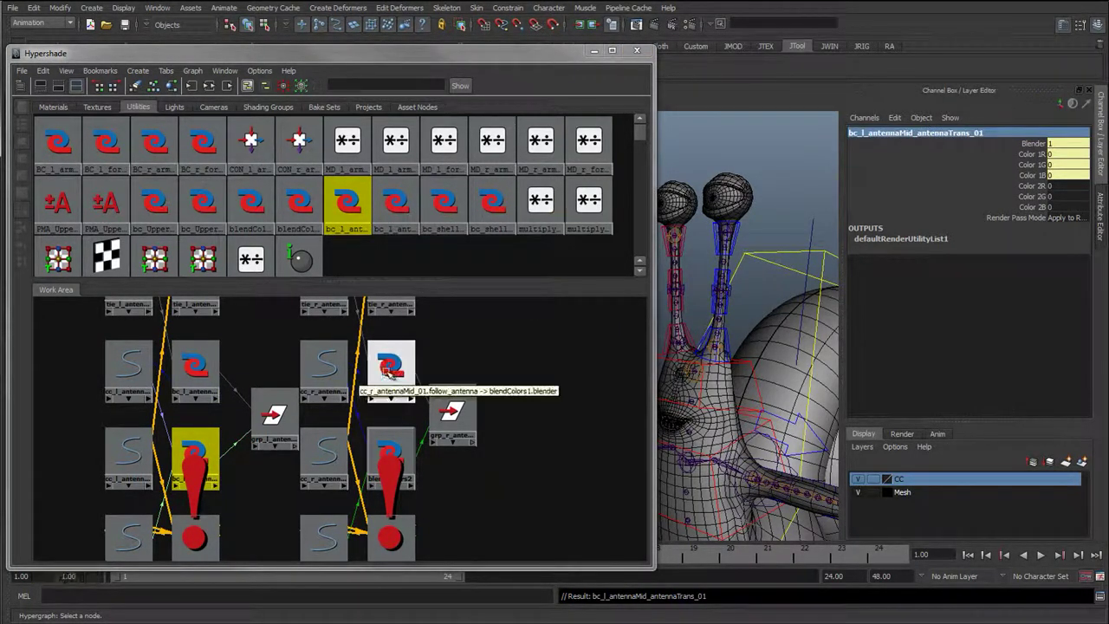
Check the right antenna follow group's inputs and rename its blendColors1 node as bc_r_antennaMid_antennaRot_01.
{"action": "left_click", "coordinate": [390, 368]}
{"action": "left_click", "coordinate": [452, 414]}
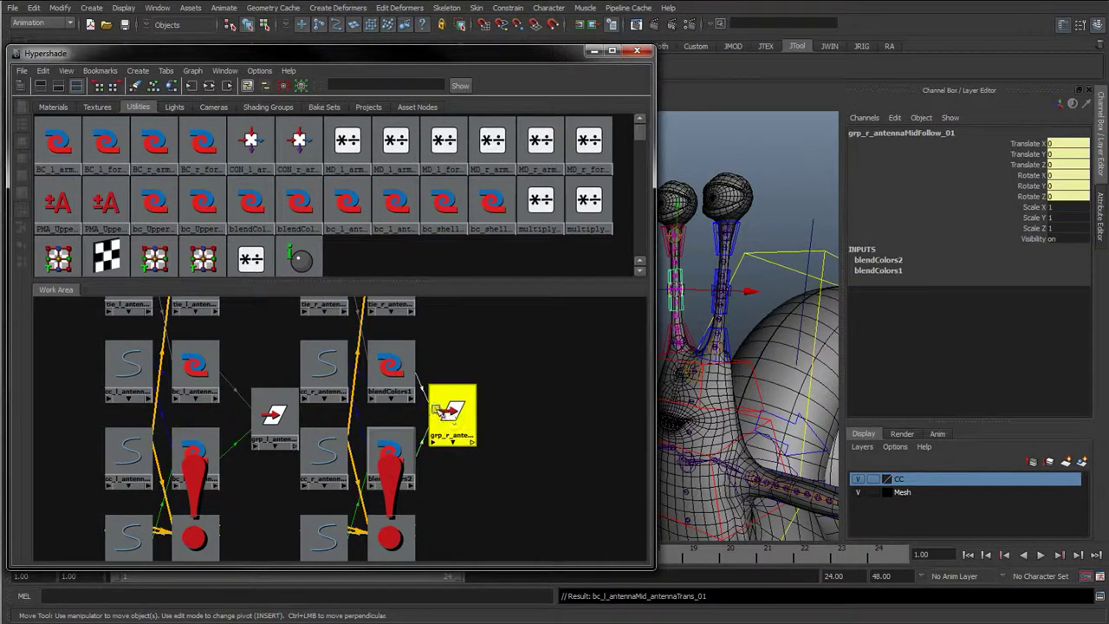
{"action": "left_click", "coordinate": [390, 368]}
{"action": "double_click", "coordinate": [870, 134]}
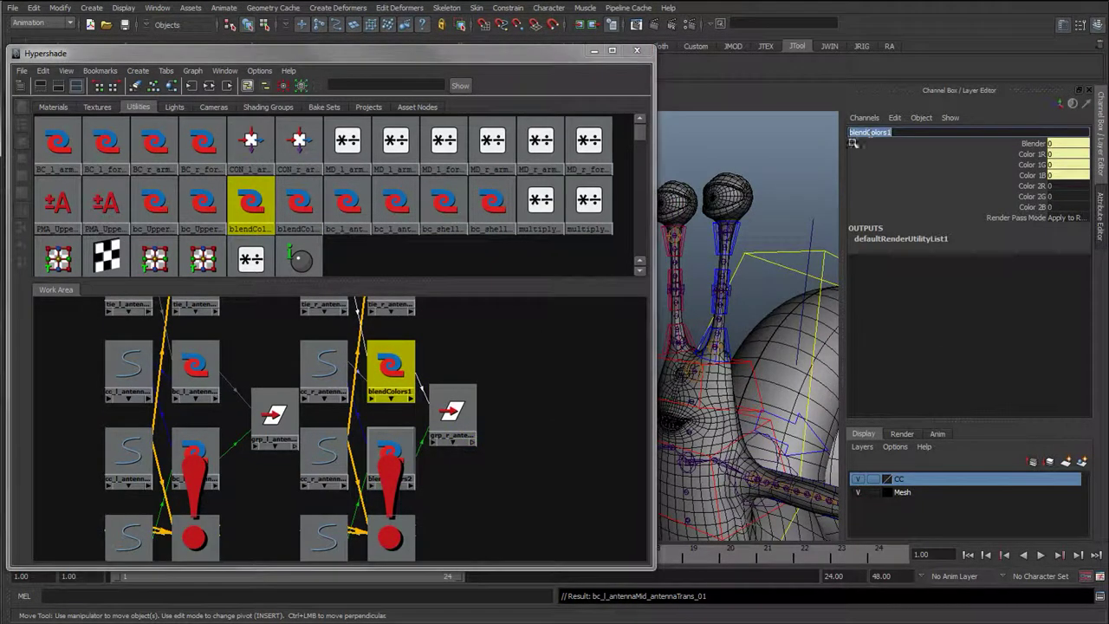
{"action": "key", "text": "ctrl+v"}
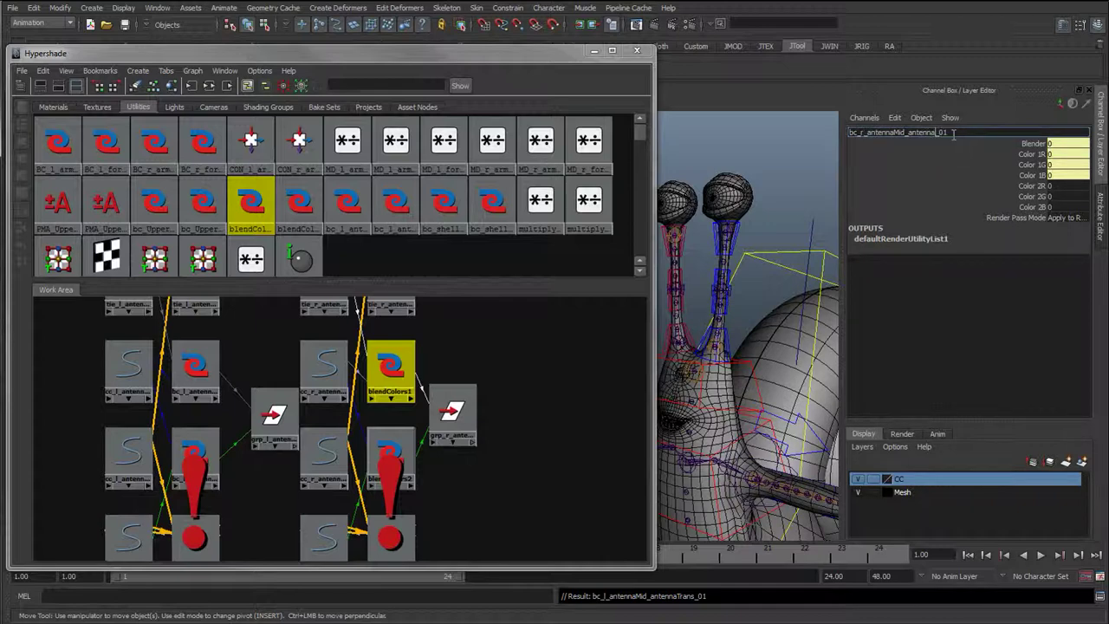
{"action": "key", "text": "Return"}
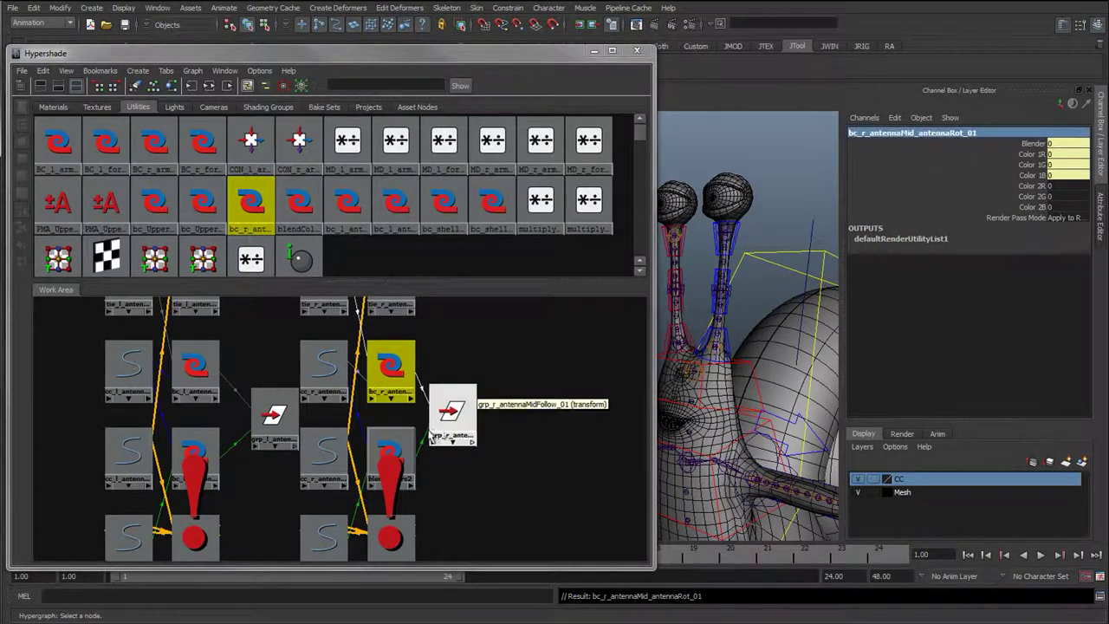
Rename the right antenna's blendColors2 node as bc_r_antennaMid_antennaTrans_01 and clear the selection.
{"action": "left_click", "coordinate": [391, 454]}
{"action": "double_click", "coordinate": [895, 132]}
{"action": "key", "text": "ctrl+v"}
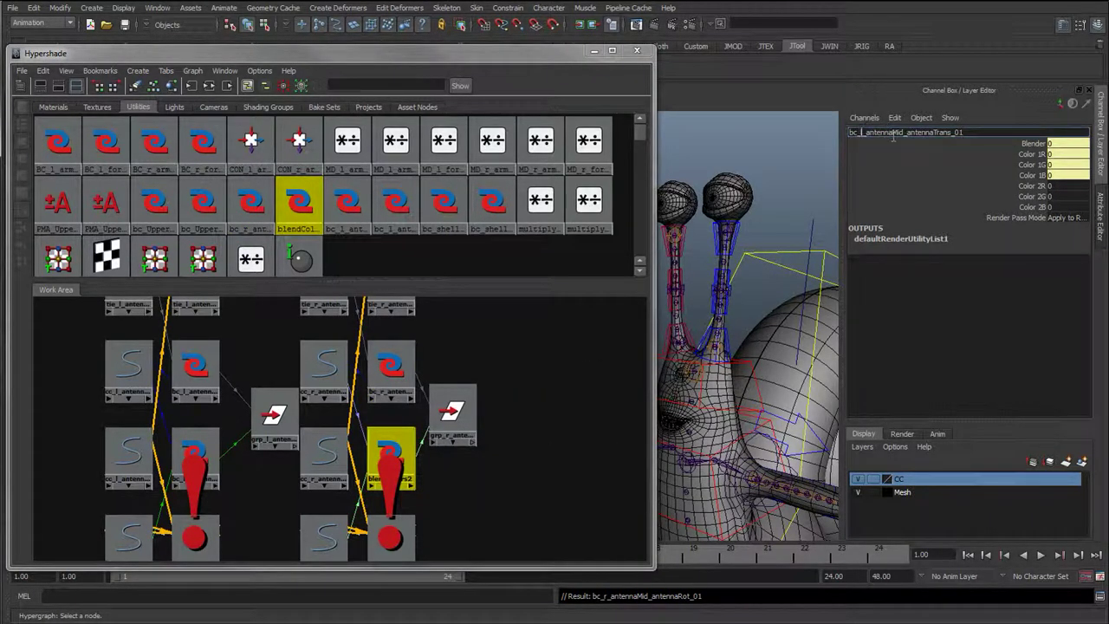
{"action": "key", "text": "BackSpace"}
{"action": "type", "text": "r"}
{"action": "key", "text": "Return"}
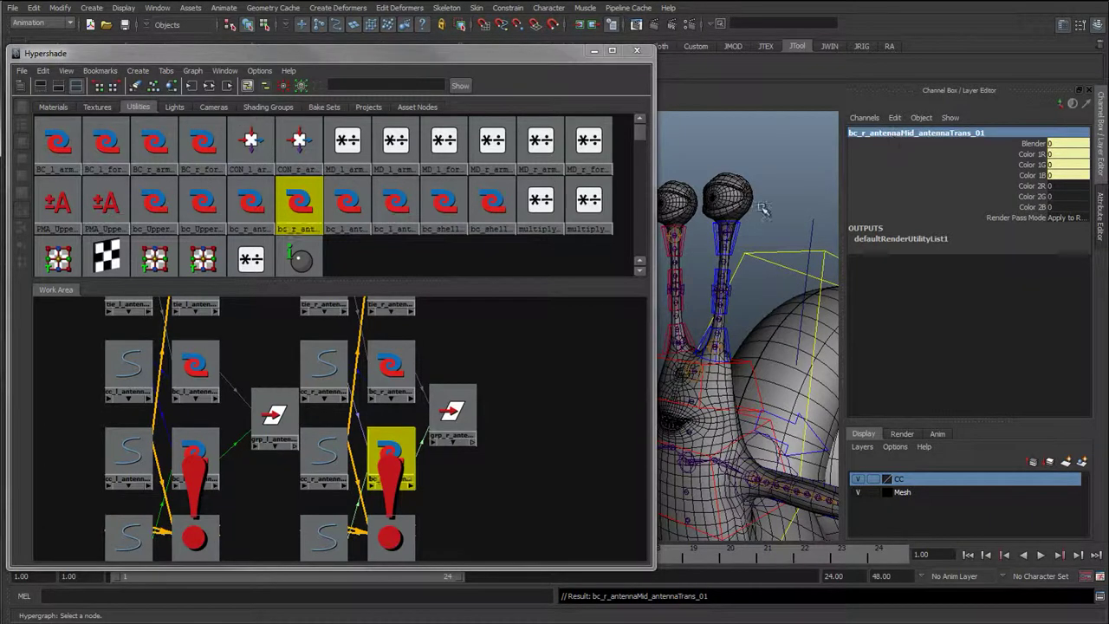
{"action": "left_click", "coordinate": [520, 400]}
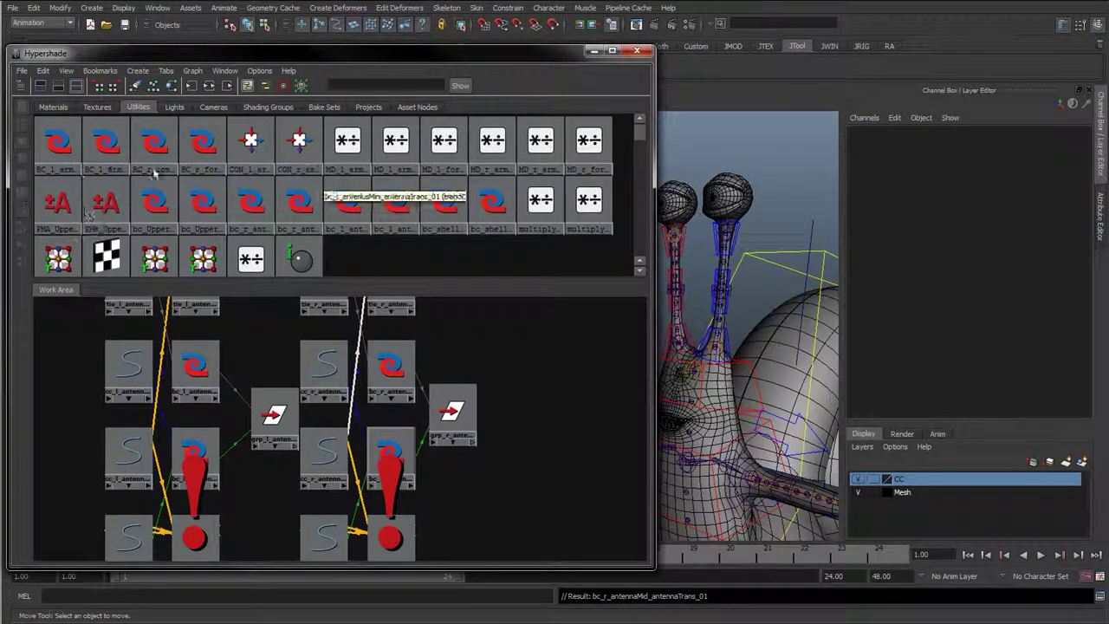
Select the two unnamed multiplyDivide utility nodes and graph their input and output connections.
{"action": "left_click", "coordinate": [58, 201]}
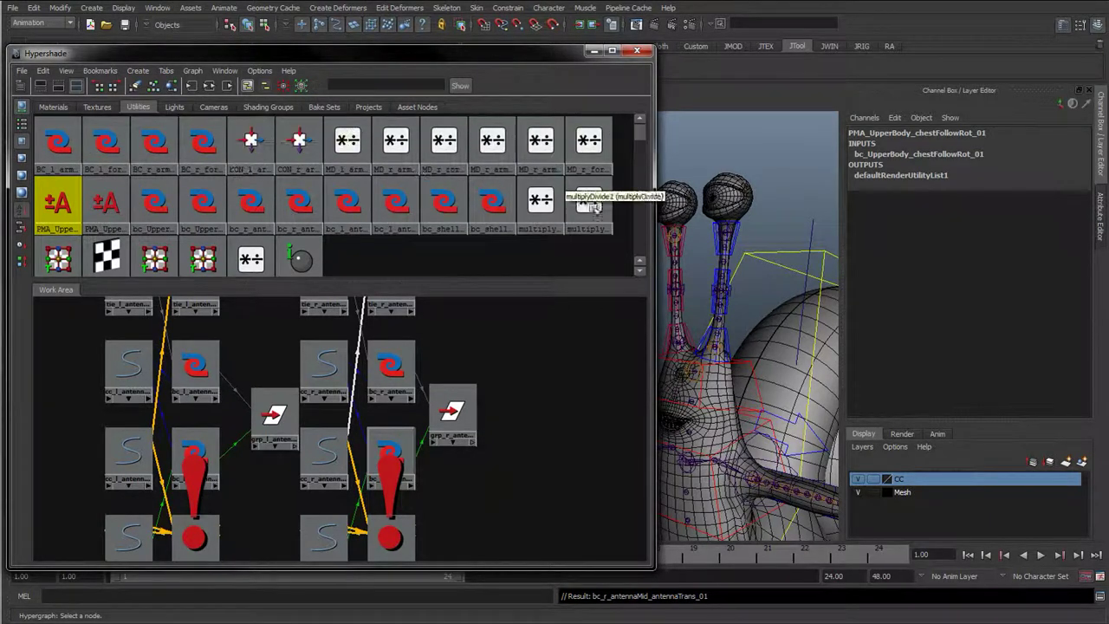
{"action": "left_click", "coordinate": [558, 227]}
{"action": "left_click", "coordinate": [564, 259]}
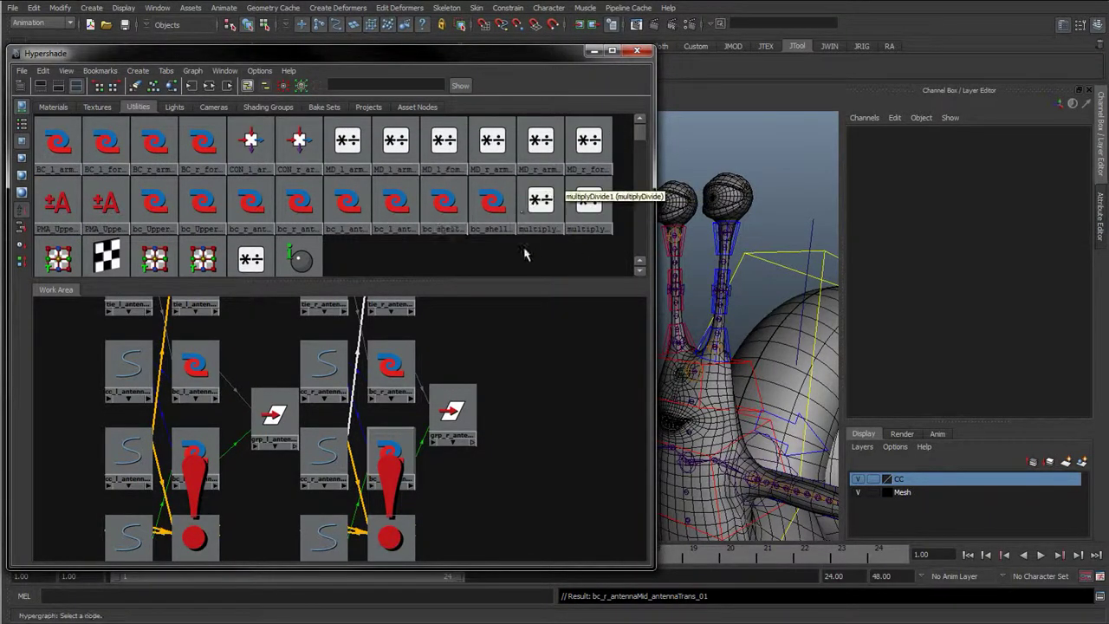
{"action": "left_click_drag", "start_coordinate": [525, 250], "coordinate": [579, 211]}
{"action": "left_click", "coordinate": [209, 85]}
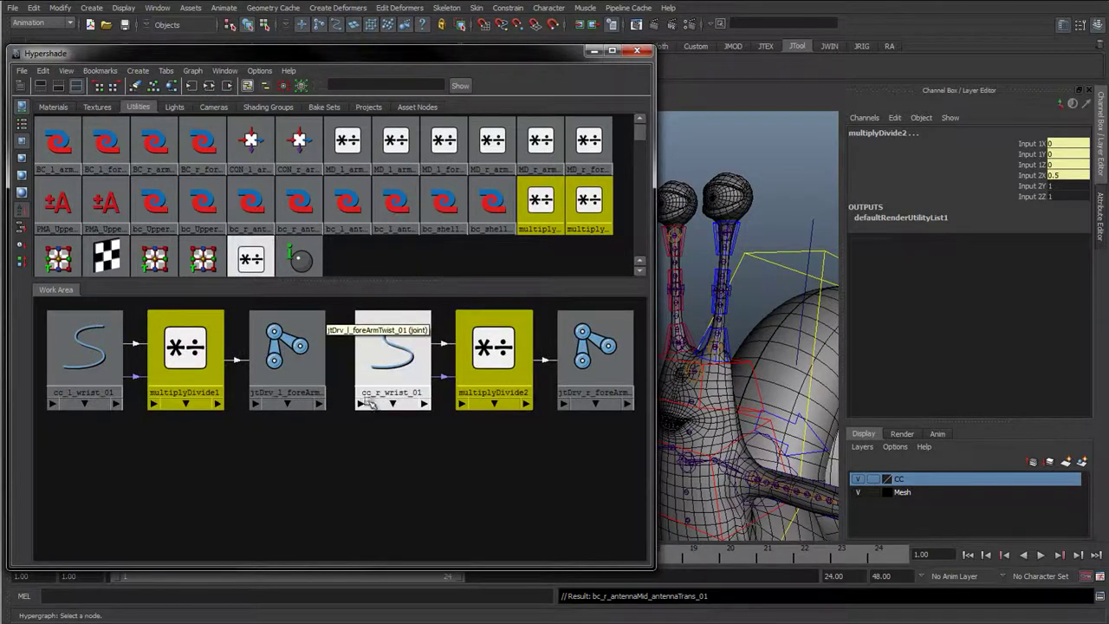
Move the Hypershade aside, select the cc_r_wrist_01 control node and examine the right arm it controls.
{"action": "right_click_drag", "start_coordinate": [832, 319], "coordinate": [572, 299], "text": "alt"}
{"action": "left_click_drag", "start_coordinate": [520, 60], "coordinate": [308, 75]}
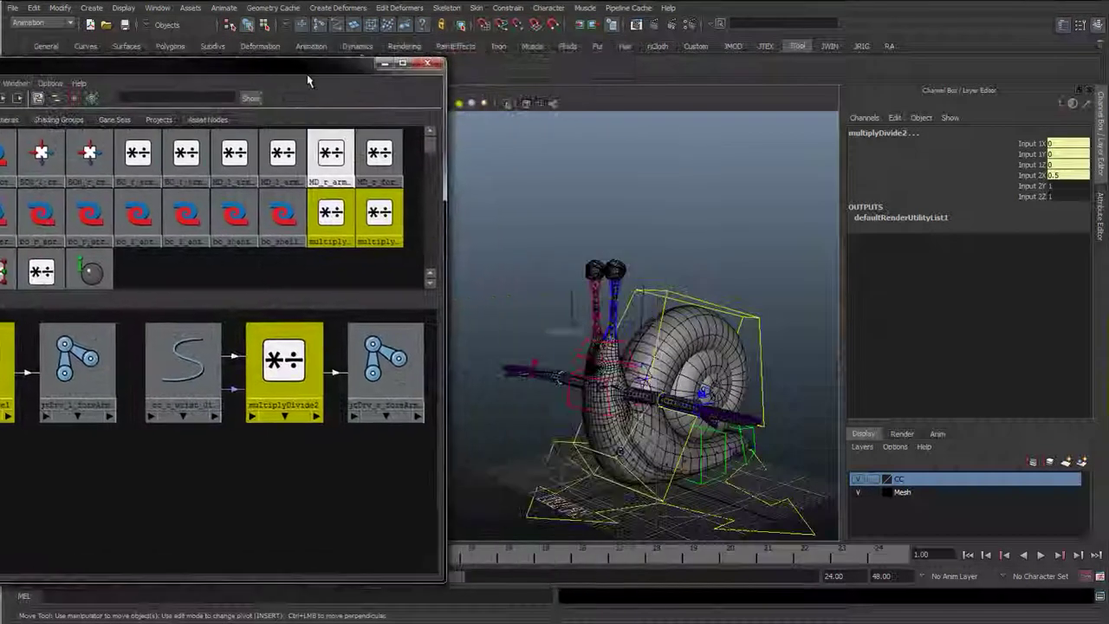
{"action": "right_click_drag", "start_coordinate": [771, 336], "coordinate": [665, 333], "text": "alt"}
{"action": "left_click_drag", "start_coordinate": [666, 333], "coordinate": [726, 401], "text": "alt"}
{"action": "left_click", "coordinate": [209, 372]}
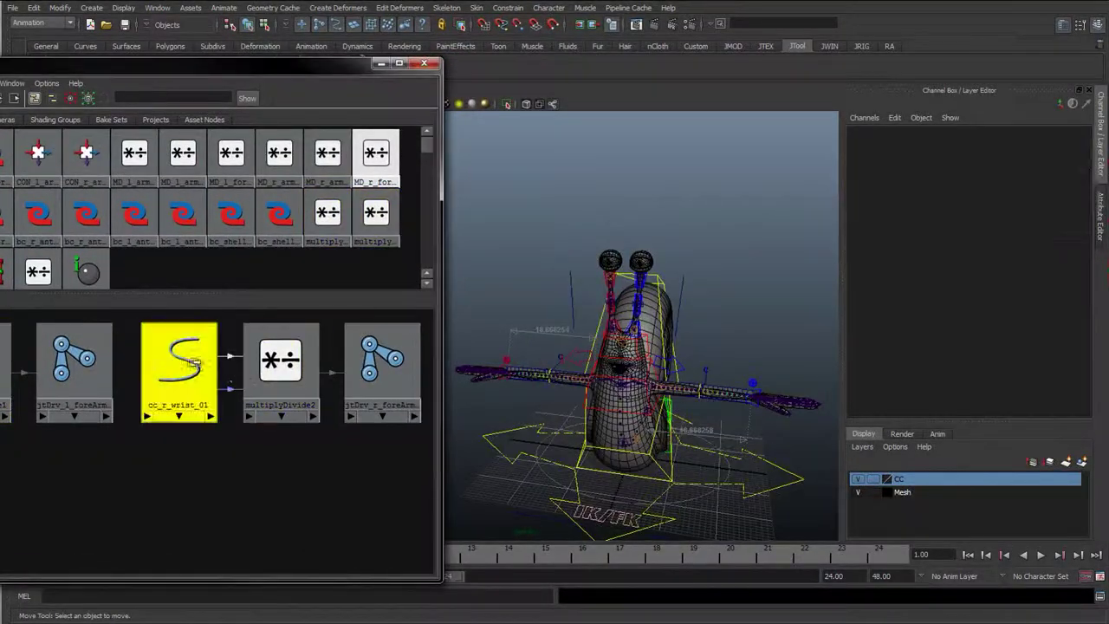
{"action": "middle_click_drag", "start_coordinate": [597, 399], "coordinate": [653, 408], "text": "alt"}
{"action": "right_click_drag", "start_coordinate": [653, 408], "coordinate": [733, 403], "text": "alt"}
{"action": "left_click_drag", "start_coordinate": [463, 351], "coordinate": [488, 354], "text": "alt"}
{"action": "right_click_drag", "start_coordinate": [487, 355], "coordinate": [623, 379], "text": "alt"}
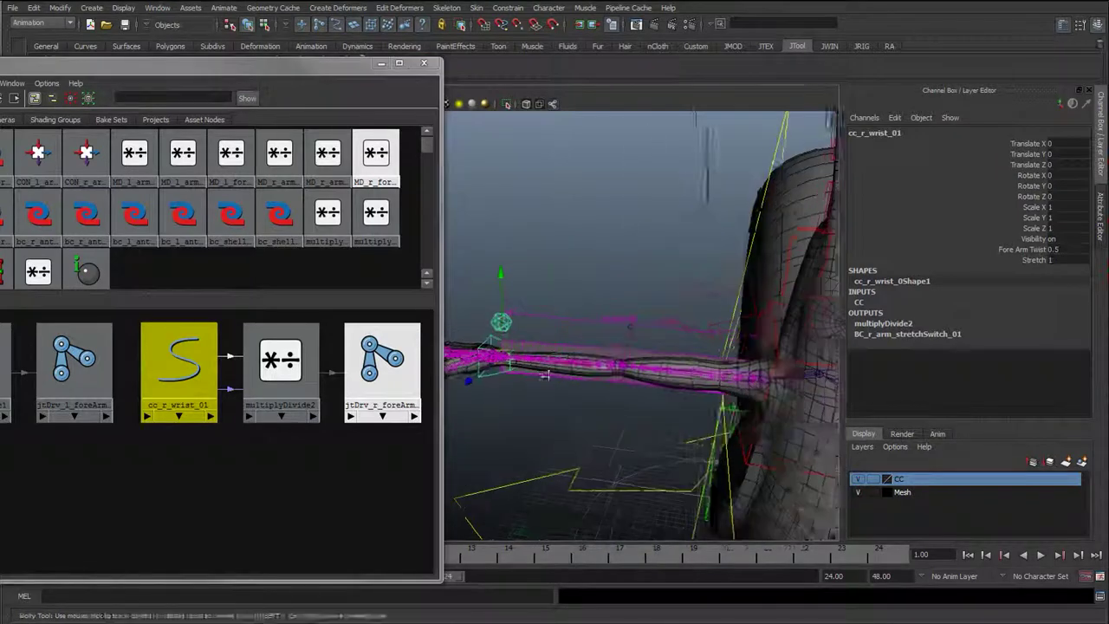
{"action": "middle_click_drag", "start_coordinate": [624, 378], "coordinate": [685, 379], "text": "alt"}
Set the right forearm twist joint's node apart and check how multiplyDivide2 links the right wrist control's attributes to it.
{"action": "left_click_drag", "start_coordinate": [408, 386], "coordinate": [415, 479]}
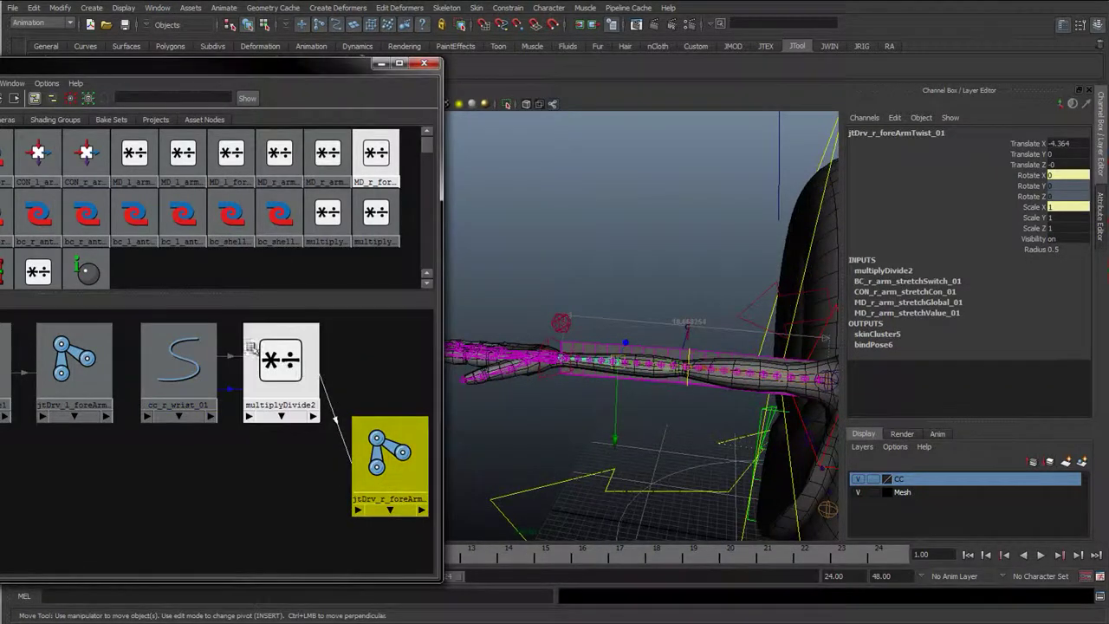
{"action": "left_click", "coordinate": [251, 377]}
{"action": "left_click", "coordinate": [183, 362]}
{"action": "left_click", "coordinate": [266, 362]}
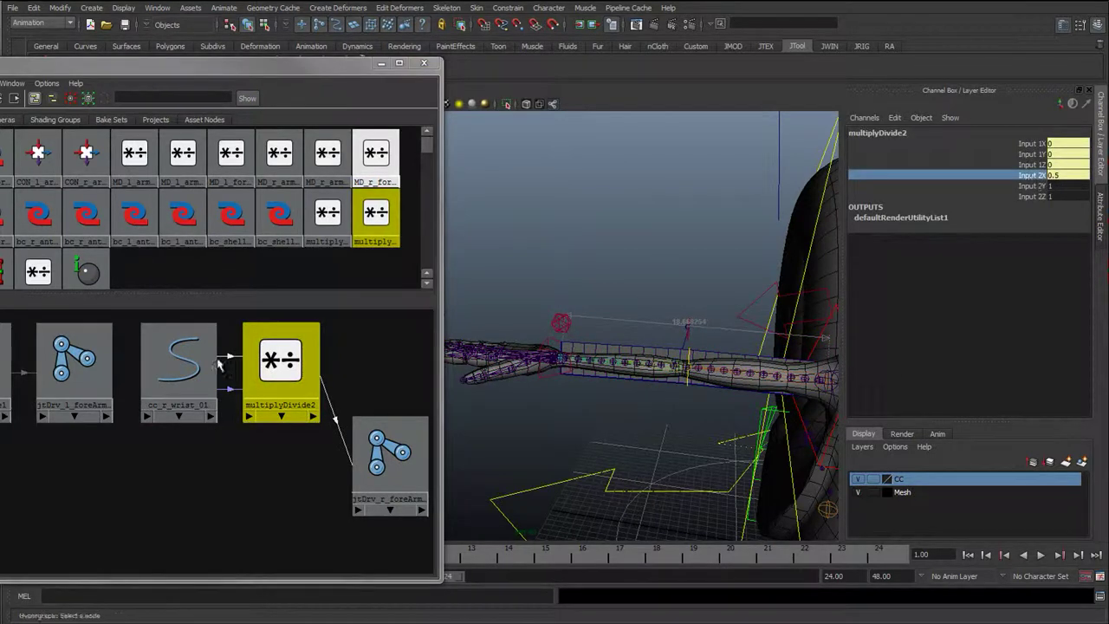
{"action": "left_click", "coordinate": [182, 362]}
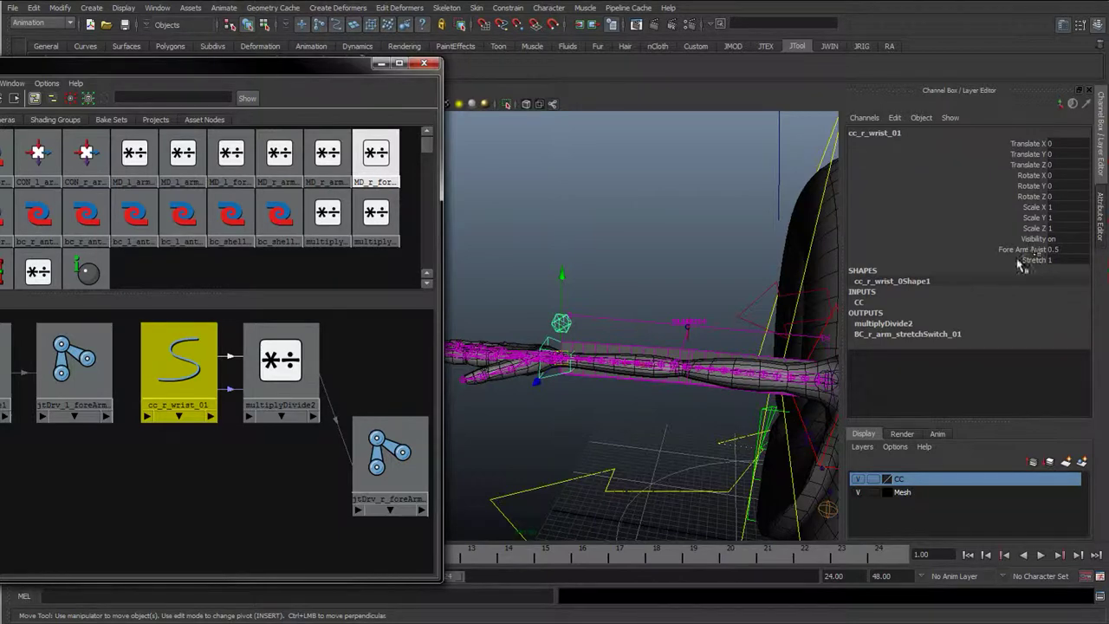
{"action": "left_click", "coordinate": [284, 362]}
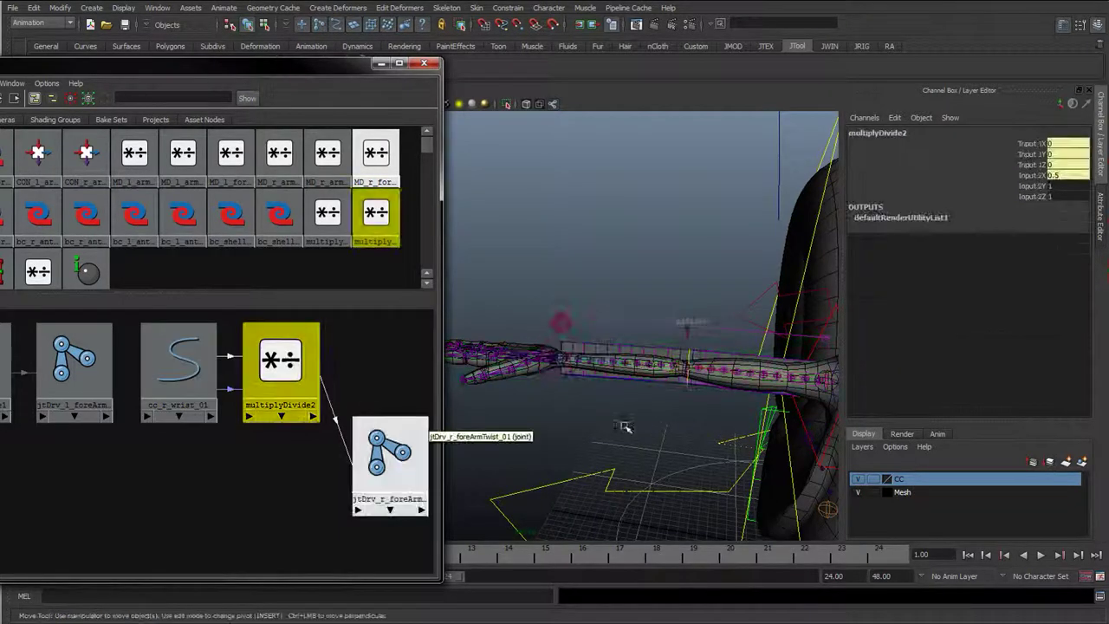
{"action": "right_click_drag", "start_coordinate": [766, 433], "coordinate": [552, 425], "text": "alt"}
Rename the multiplyDivide2 node between the right wrist control and forearm twist joint as MD_r_foreArmTwist_01.
{"action": "left_click", "coordinate": [178, 362]}
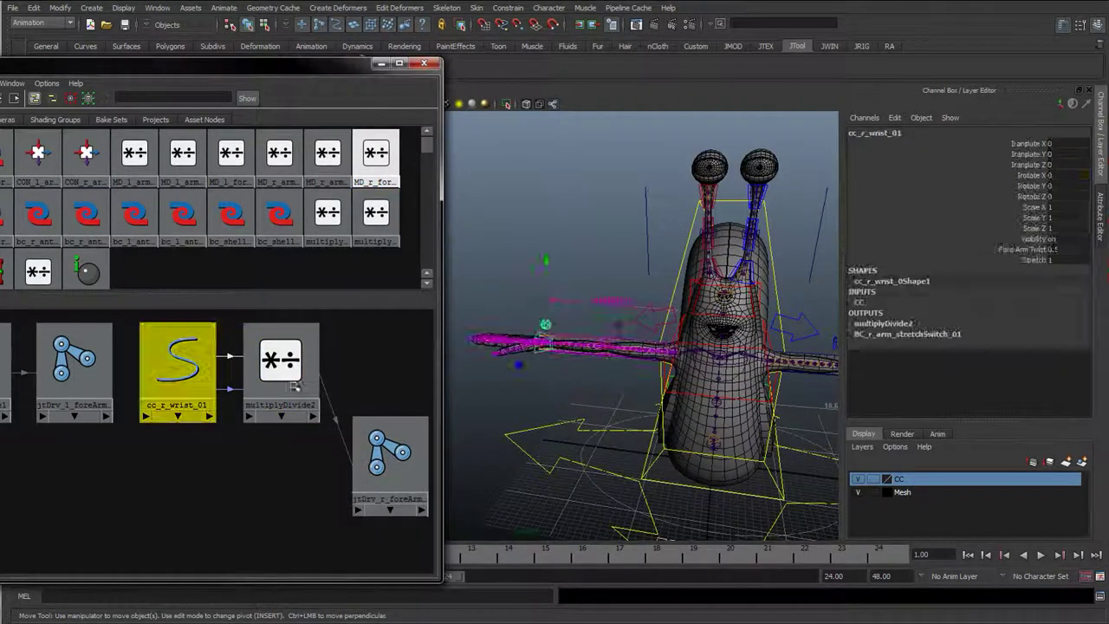
{"action": "left_click", "coordinate": [280, 362]}
{"action": "left_click", "coordinate": [906, 138]}
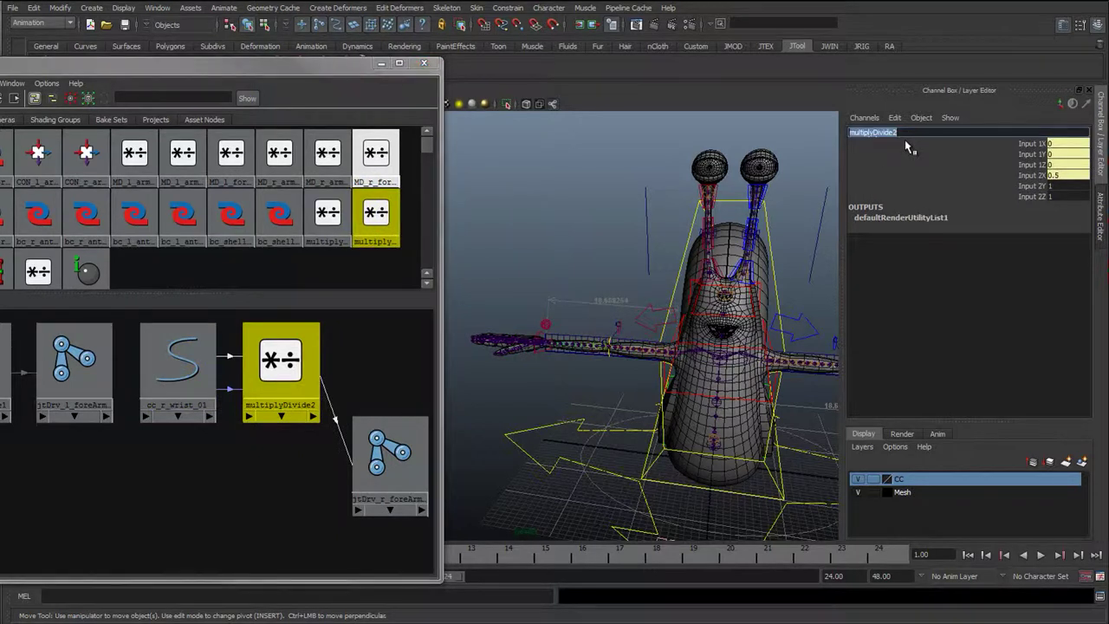
{"action": "type", "text": "MD_r_foreArmTwist_01"}
{"action": "key", "text": "Return"}
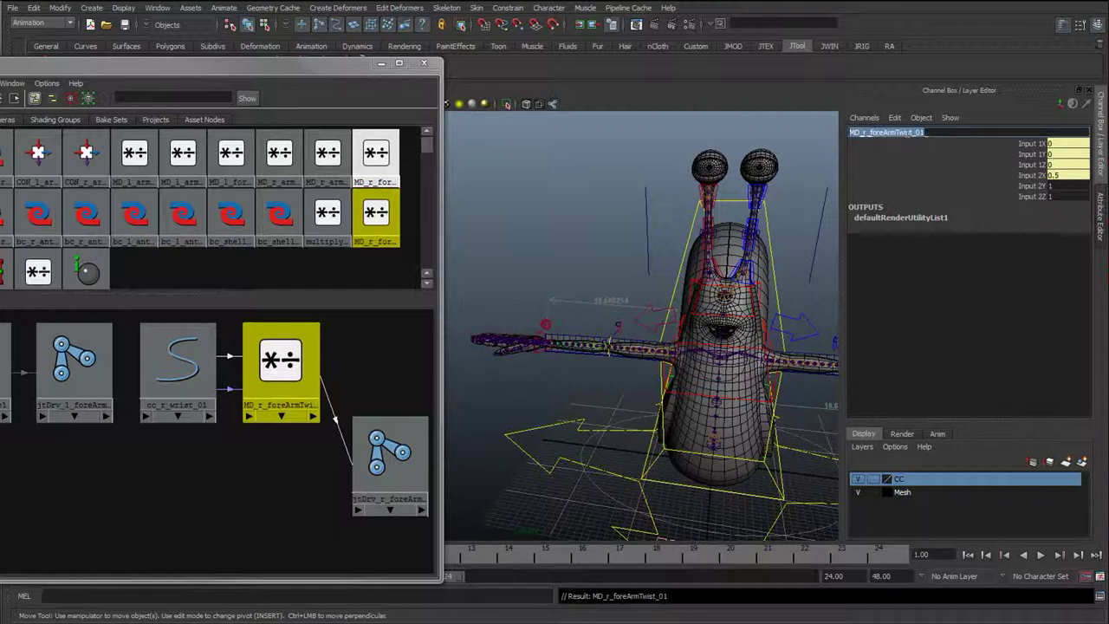
Rename the multiplyDivide1 node fed by the left wrist control as MD_l_foreArmTwist_01 and clear the selection.
{"action": "left_click", "coordinate": [165, 456]}
{"action": "middle_click_drag", "start_coordinate": [161, 456], "coordinate": [393, 468], "text": "alt"}
{"action": "left_click", "coordinate": [200, 397]}
{"action": "left_click", "coordinate": [875, 132]}
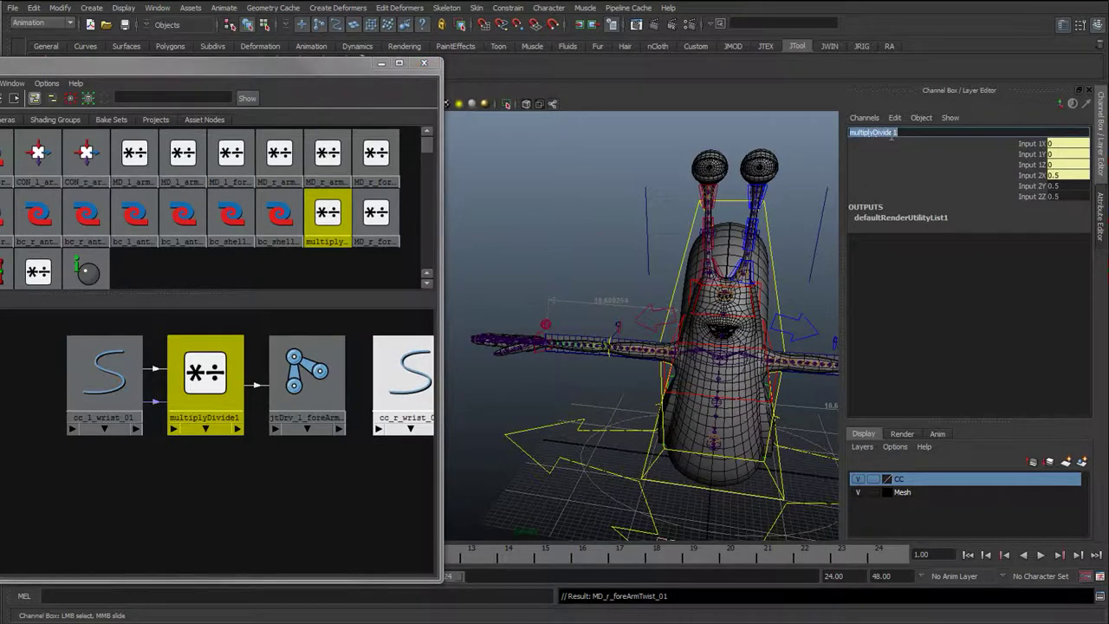
{"action": "type", "text": "MD_r_foreArmTwist_01"}
{"action": "key", "text": "Return"}
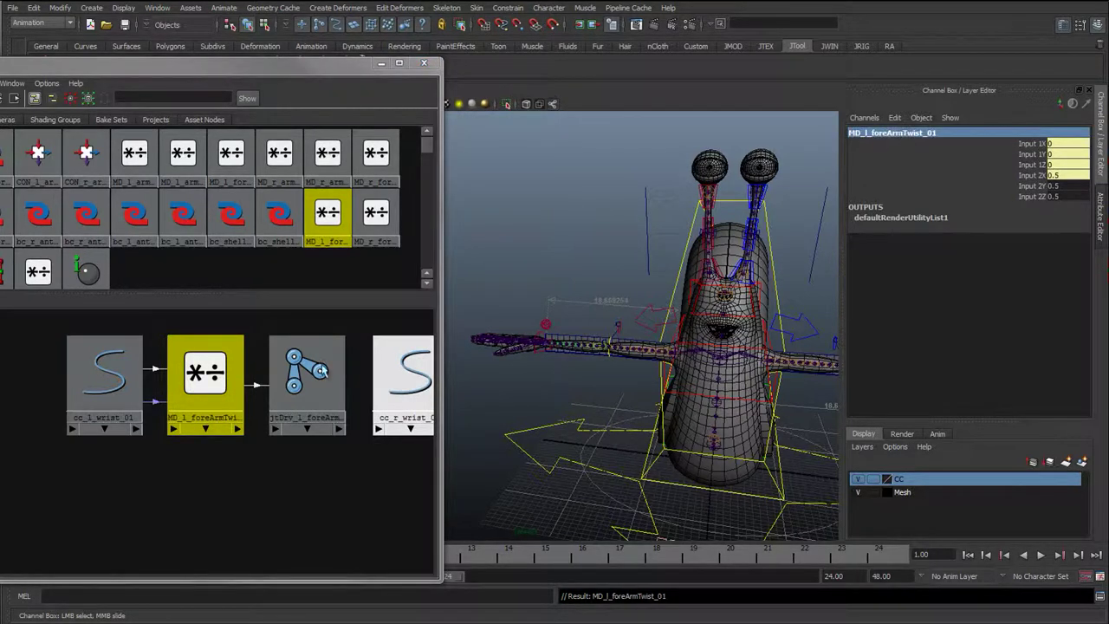
{"action": "left_click", "coordinate": [268, 481]}
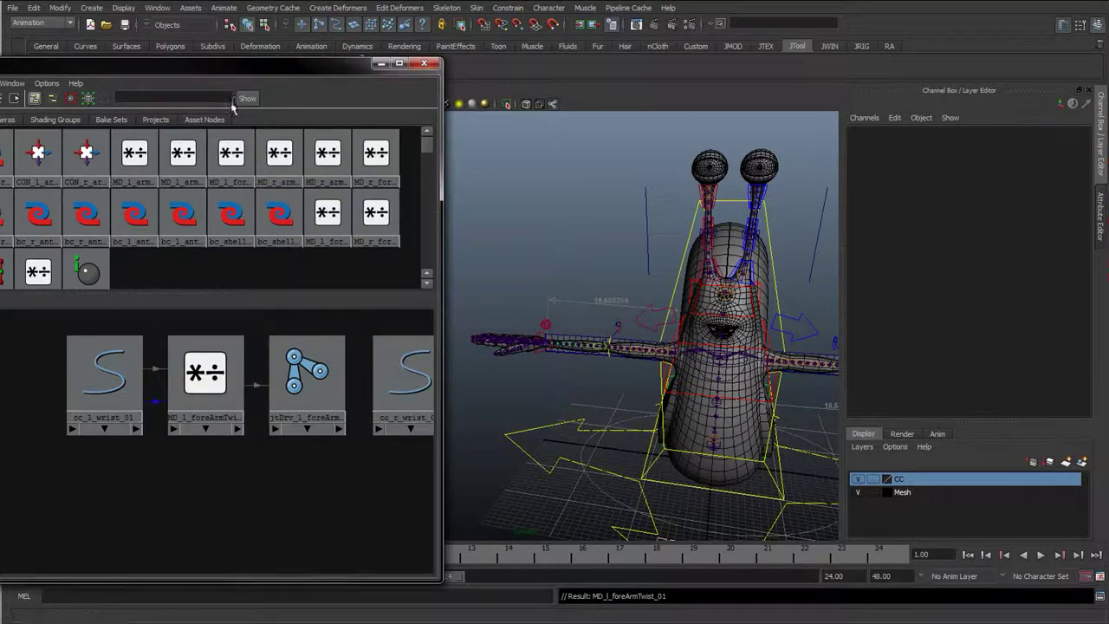
Bring the whole Hypershade window back into view and narrow it so the snail remains visible beside it.
{"action": "scroll", "coordinate": [321, 359], "scroll_direction": "down", "scroll_amount": 2}
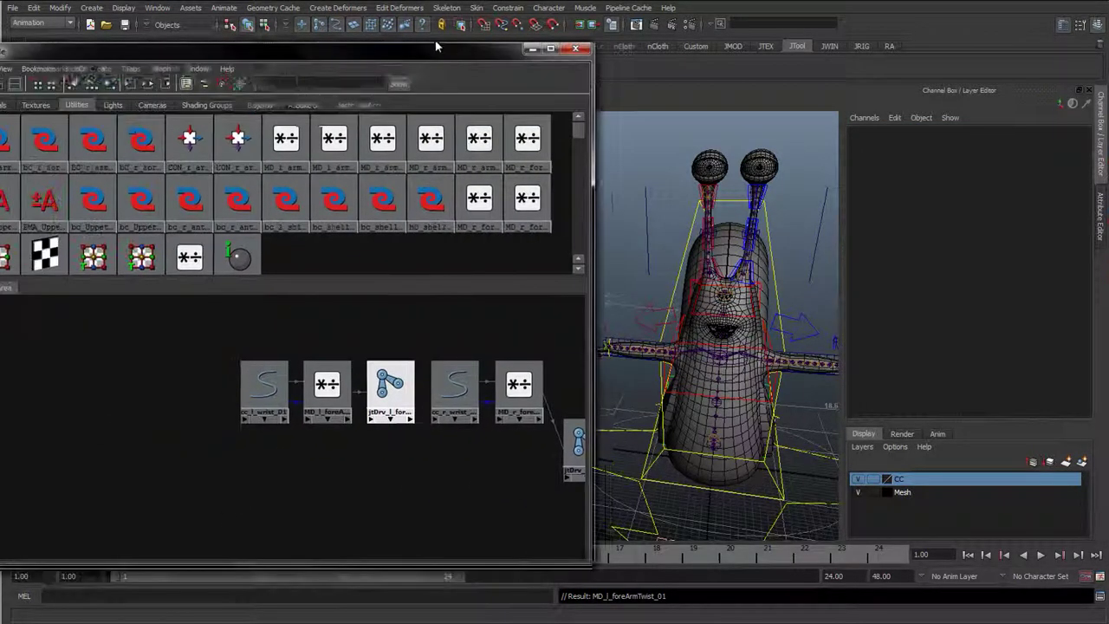
{"action": "left_click_drag", "start_coordinate": [436, 46], "coordinate": [528, 33]}
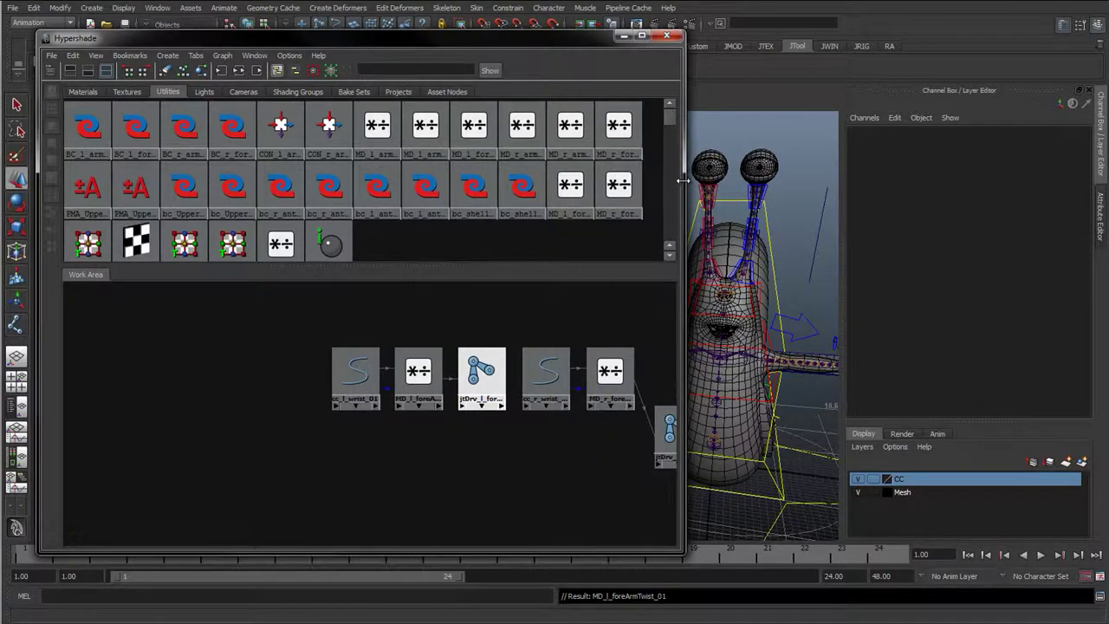
{"action": "left_click_drag", "start_coordinate": [684, 180], "coordinate": [426, 182]}
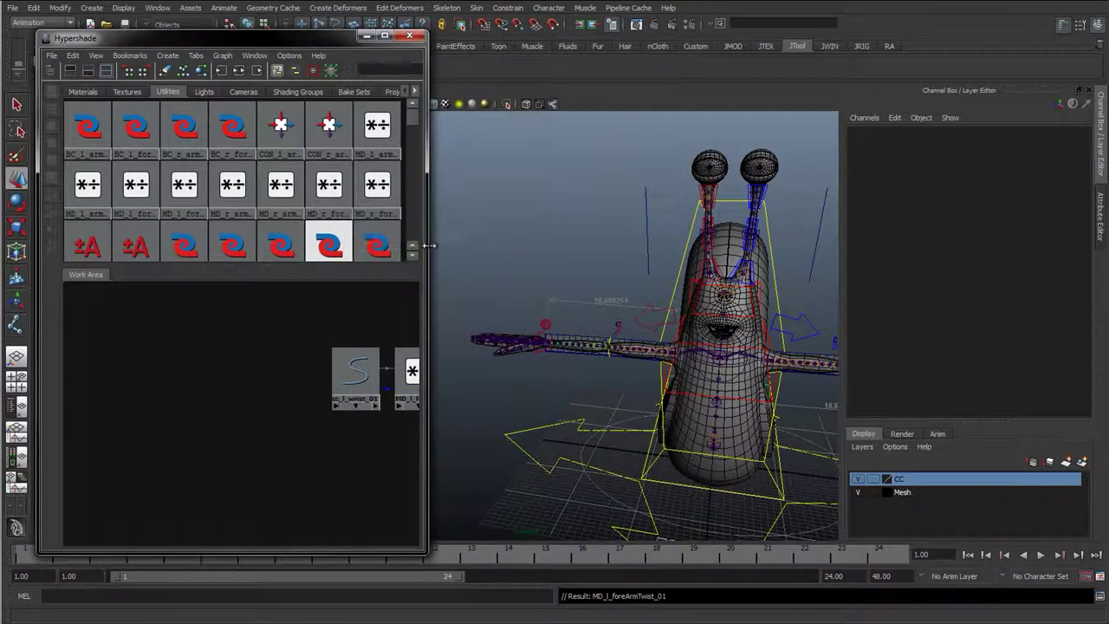
{"action": "left_click_drag", "start_coordinate": [428, 246], "coordinate": [594, 248]}
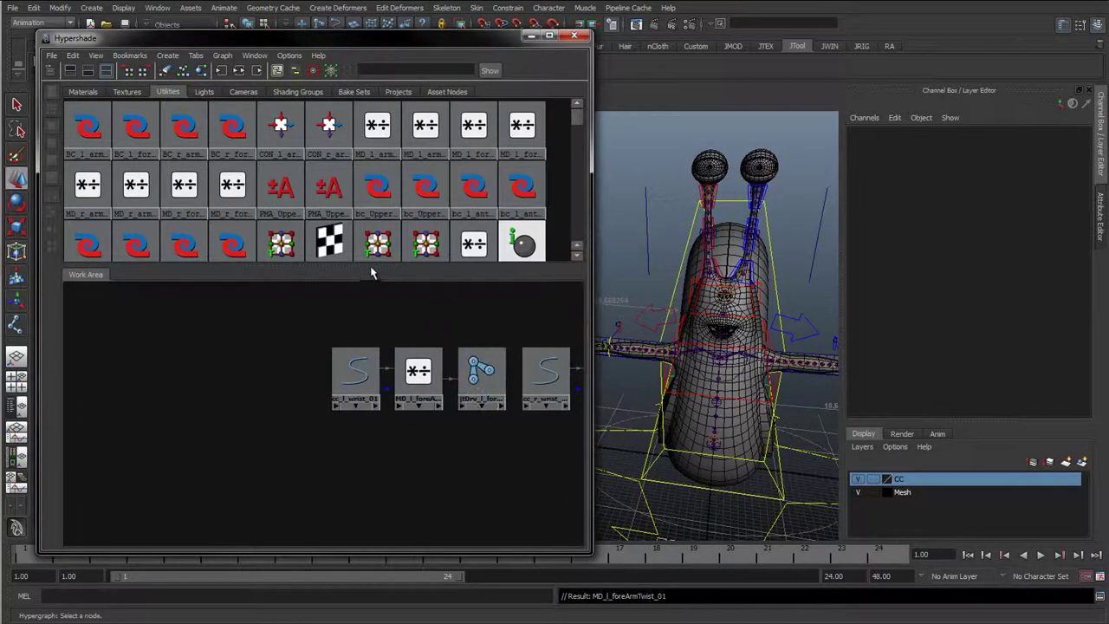
Enlarge the utility node list, check the names of the arm condition and Multiply Divide nodes, and close the Hypershade.
{"action": "left_click_drag", "start_coordinate": [371, 274], "coordinate": [372, 374]}
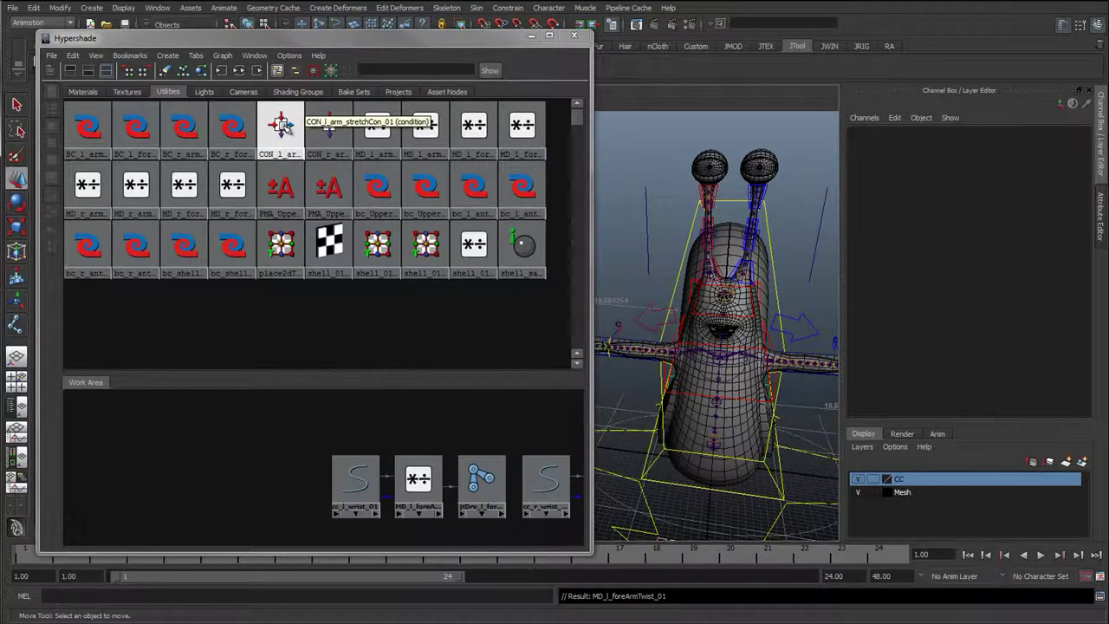
{"action": "left_click", "coordinate": [279, 126]}
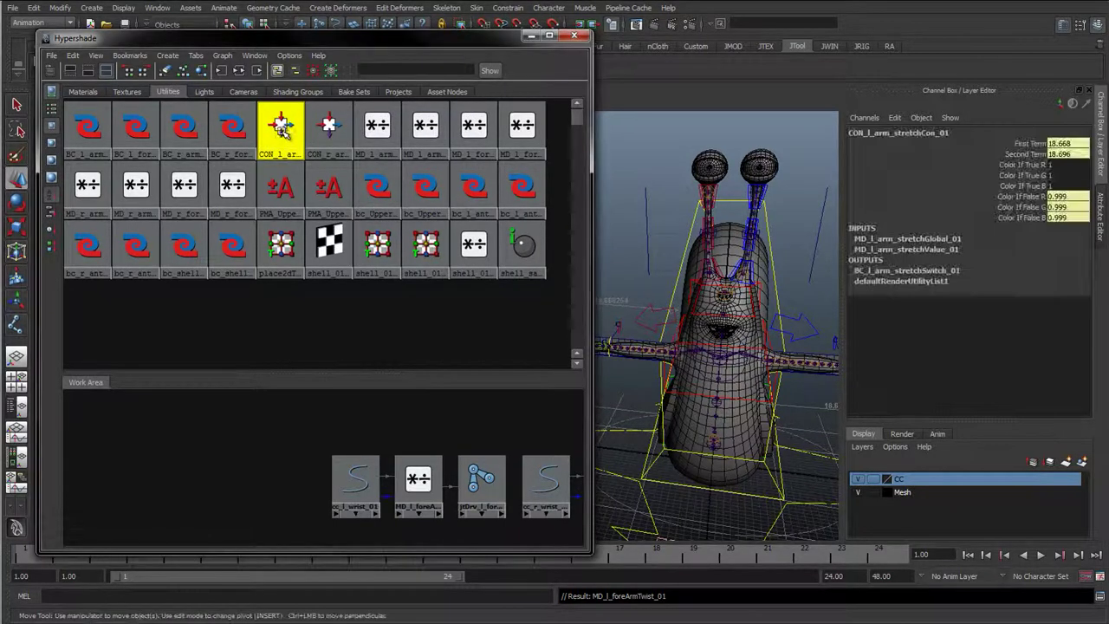
{"action": "left_click", "coordinate": [437, 127]}
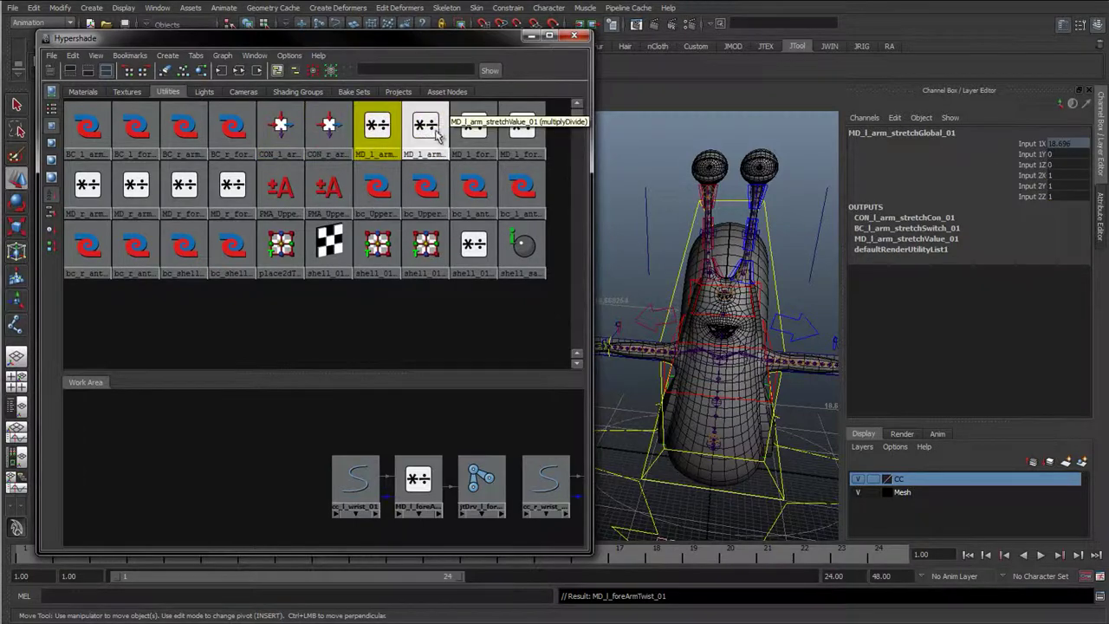
{"action": "left_click", "coordinate": [474, 127]}
{"action": "left_click", "coordinate": [521, 128]}
{"action": "left_click", "coordinate": [573, 36]}
Turn off the visibility of the extra_toHide01 group under extraNodes01.
{"action": "left_click", "coordinate": [542, 268]}
{"action": "left_click_drag", "start_coordinate": [543, 268], "coordinate": [516, 291], "text": "alt"}
{"action": "middle_click_drag", "start_coordinate": [517, 292], "coordinate": [396, 272], "text": "alt"}
{"action": "right_click_drag", "start_coordinate": [396, 272], "coordinate": [422, 322], "text": "alt"}
{"action": "left_click_drag", "start_coordinate": [421, 322], "coordinate": [389, 346], "text": "alt"}
{"action": "right_click_drag", "start_coordinate": [389, 347], "coordinate": [325, 351], "text": "alt"}
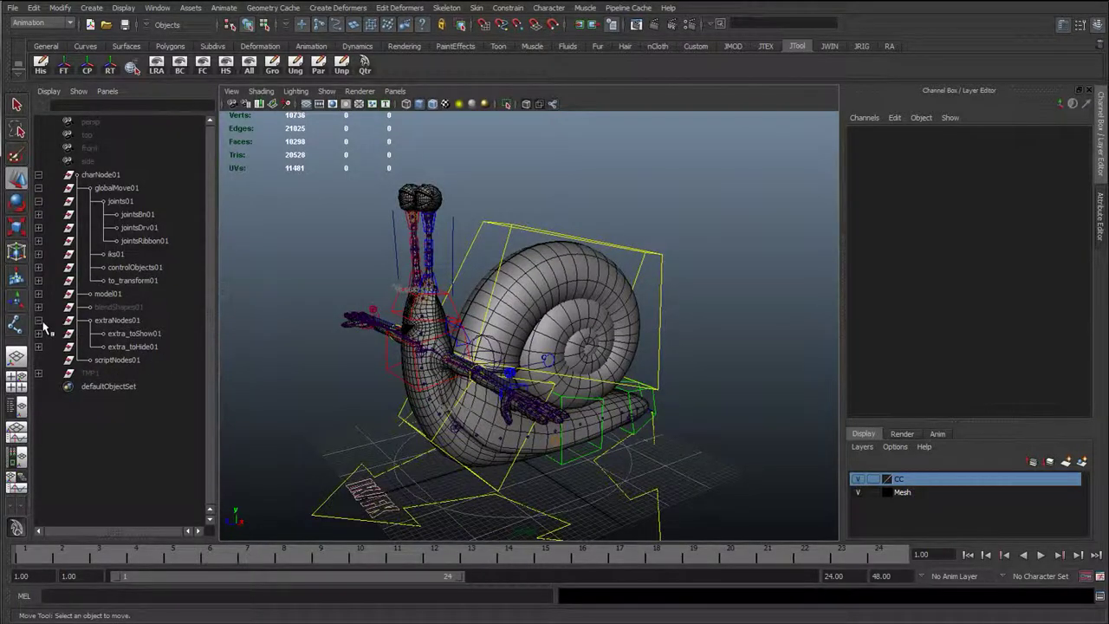
{"action": "left_click", "coordinate": [139, 347]}
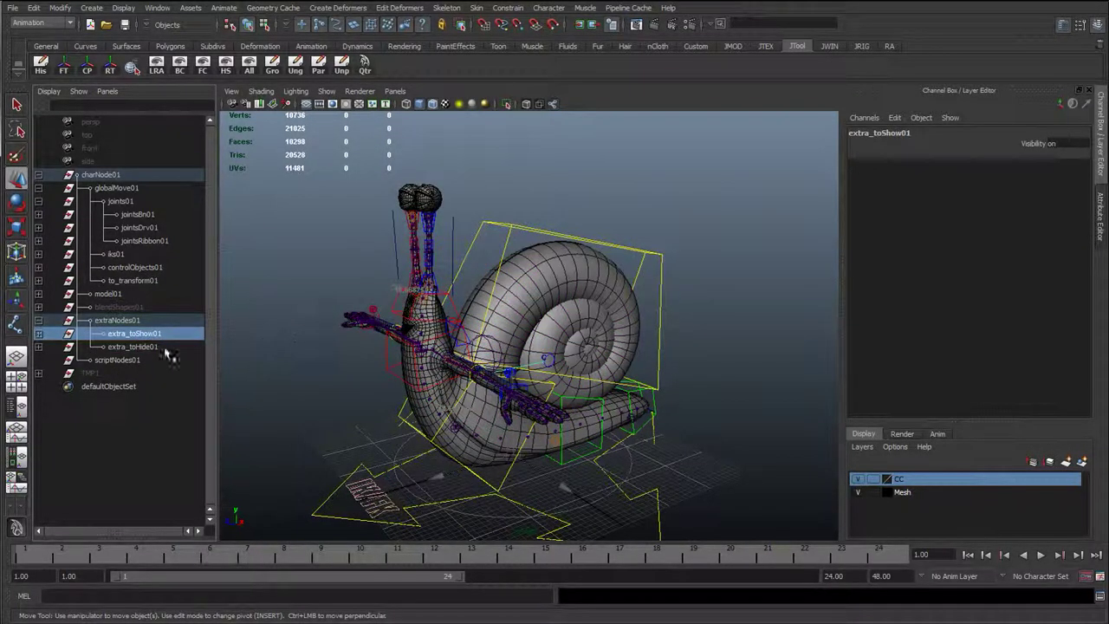
{"action": "left_click", "coordinate": [1074, 143]}
{"action": "type", "text": "0"}
{"action": "key", "text": "Return"}
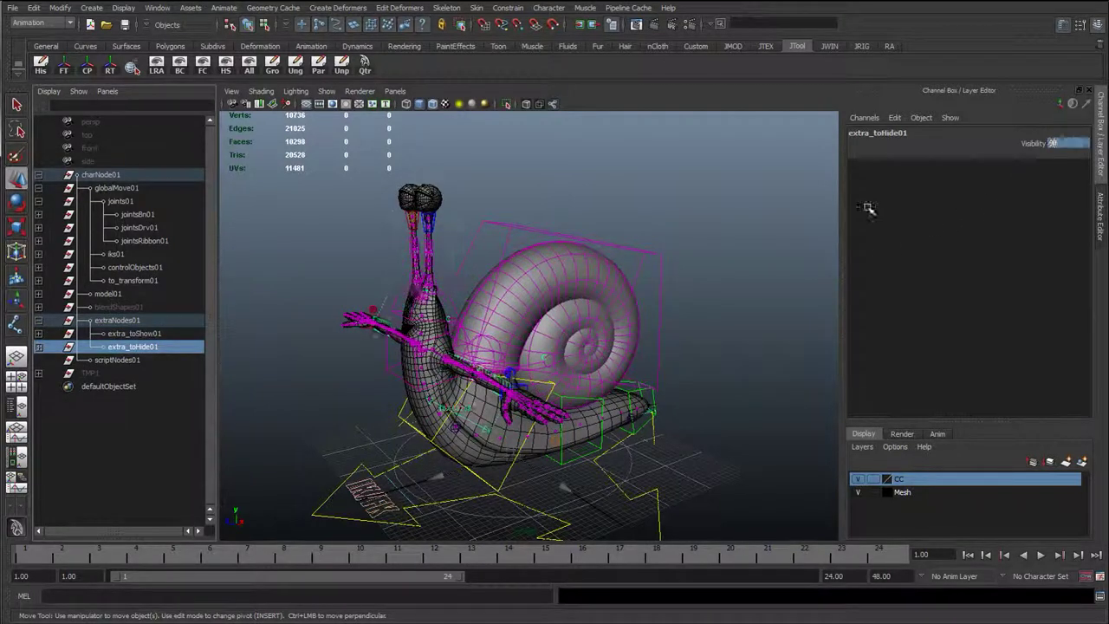
Collapse the extraNodes01 and charNode01 hierarchies in the Outliner and clear the selection.
{"action": "left_click", "coordinate": [38, 320]}
{"action": "left_click", "coordinate": [39, 174]}
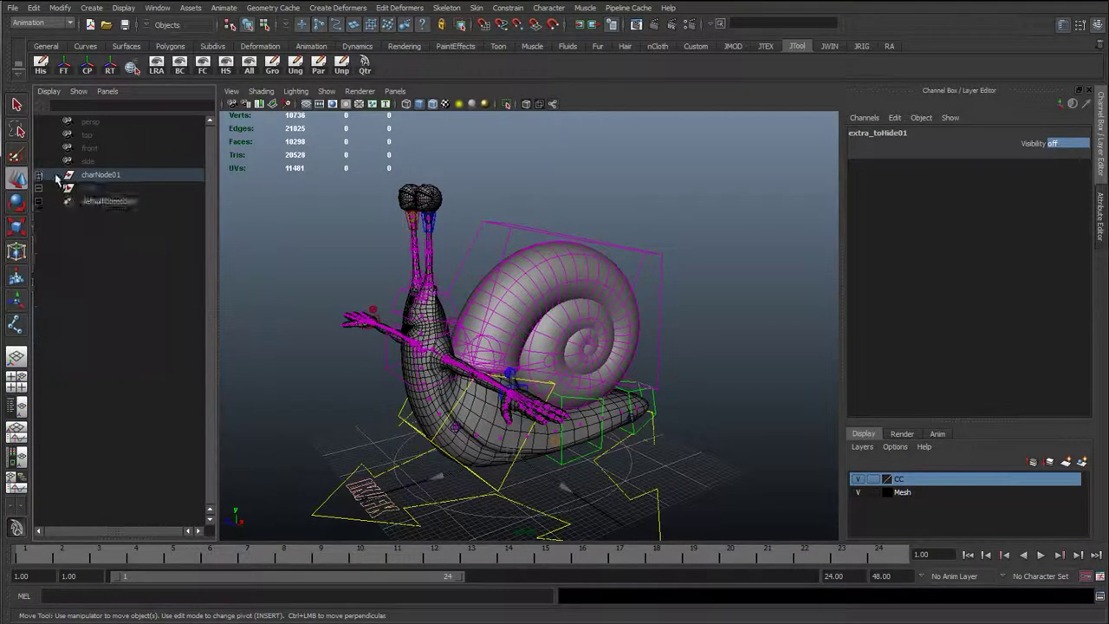
{"action": "left_click", "coordinate": [337, 227]}
Select the shell control cc_shell_01, try rotating it, and undo the test.
{"action": "left_click", "coordinate": [506, 223]}
{"action": "left_click_drag", "start_coordinate": [577, 324], "coordinate": [611, 317], "text": "alt"}
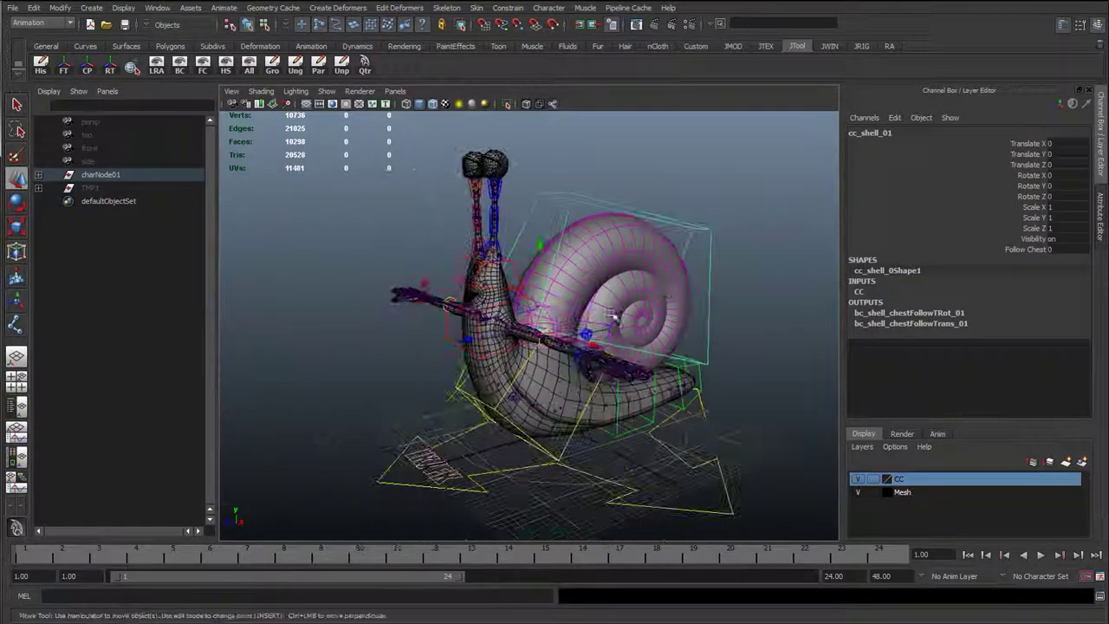
{"action": "right_click_drag", "start_coordinate": [611, 318], "coordinate": [596, 372], "text": "alt"}
{"action": "key", "text": "e"}
{"action": "left_click_drag", "start_coordinate": [596, 372], "coordinate": [541, 305], "text": "alt"}
{"action": "key", "text": "ctrl+z"}
{"action": "key", "text": "q"}
{"action": "left_click_drag", "start_coordinate": [433, 469], "coordinate": [460, 452], "text": "alt"}
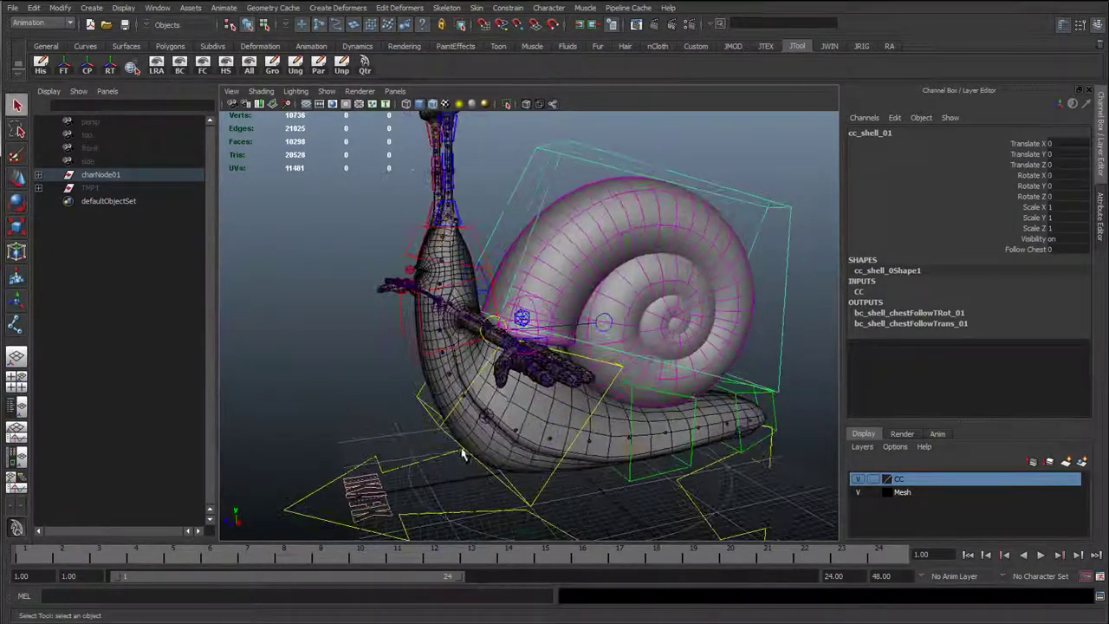
Rotate the chest control freehand and test the Follow Chest attribute on the shell control.
{"action": "left_click", "coordinate": [459, 446]}
{"action": "key", "text": "e"}
{"action": "left_click_drag", "start_coordinate": [522, 365], "coordinate": [563, 411]}
{"action": "left_click", "coordinate": [793, 354]}
{"action": "left_click", "coordinate": [771, 211]}
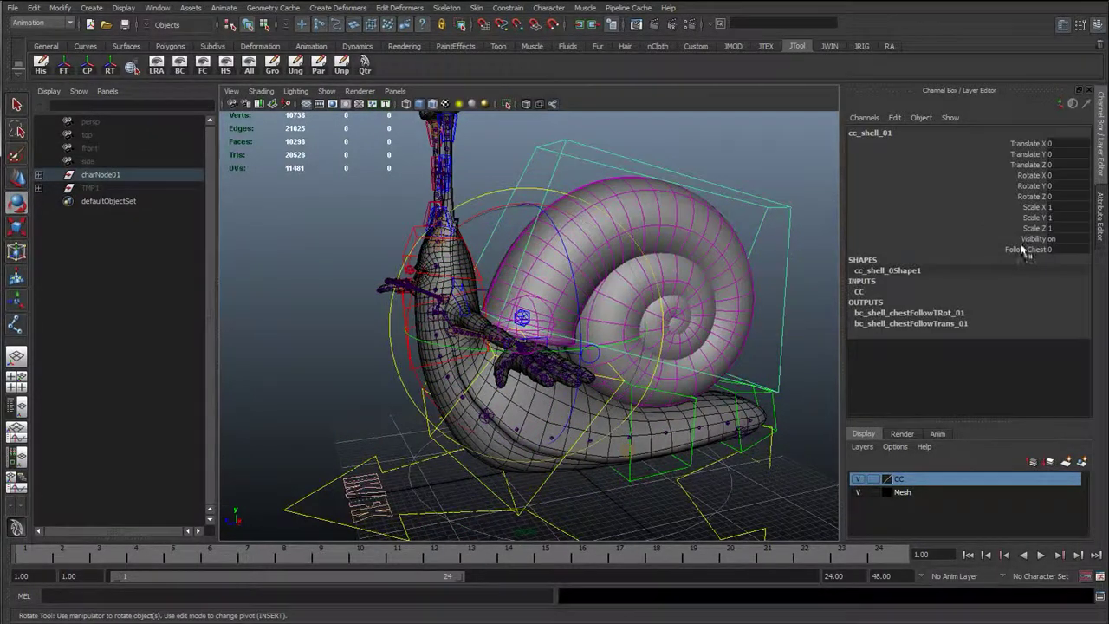
{"action": "left_click", "coordinate": [1025, 250]}
{"action": "mouse_move", "coordinate": [721, 303]}
{"action": "middle_mouse_down"}
{"action": "mouse_move", "coordinate": [740, 299]}
{"action": "mouse_move", "coordinate": [706, 297]}
{"action": "mouse_move", "coordinate": [763, 298]}
{"action": "mouse_move", "coordinate": [714, 299]}
{"action": "middle_mouse_up"}
Set the chest control's X, Y and Z rotations to 0 and clear the selection.
{"action": "left_click", "coordinate": [430, 432]}
{"action": "key", "text": "e"}
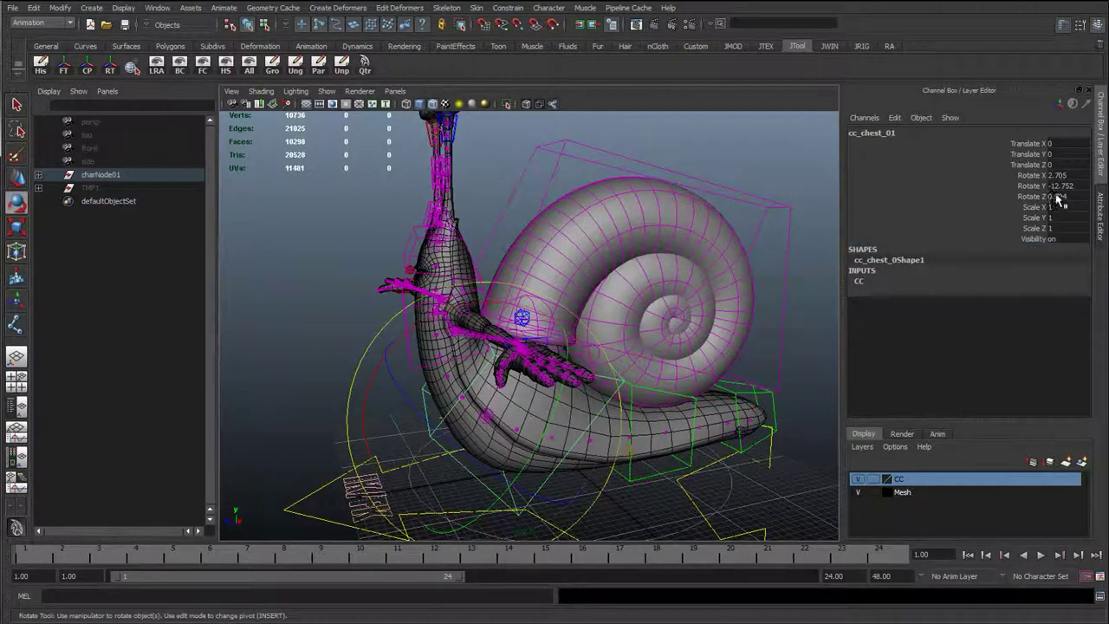
{"action": "left_click_drag", "start_coordinate": [1057, 198], "coordinate": [1055, 175]}
{"action": "type", "text": "0"}
{"action": "key", "text": "Return"}
{"action": "left_click", "coordinate": [319, 242]}
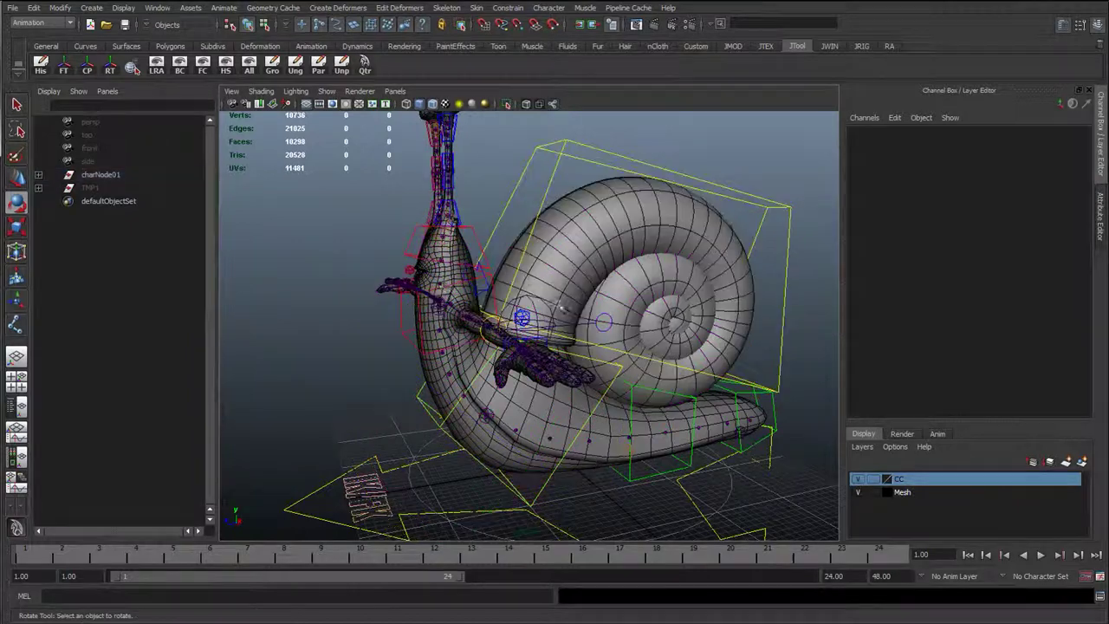
{"action": "right_click_drag", "start_coordinate": [577, 309], "coordinate": [427, 345], "text": "alt"}
{"action": "left_click_drag", "start_coordinate": [426, 345], "coordinate": [592, 390], "text": "alt"}
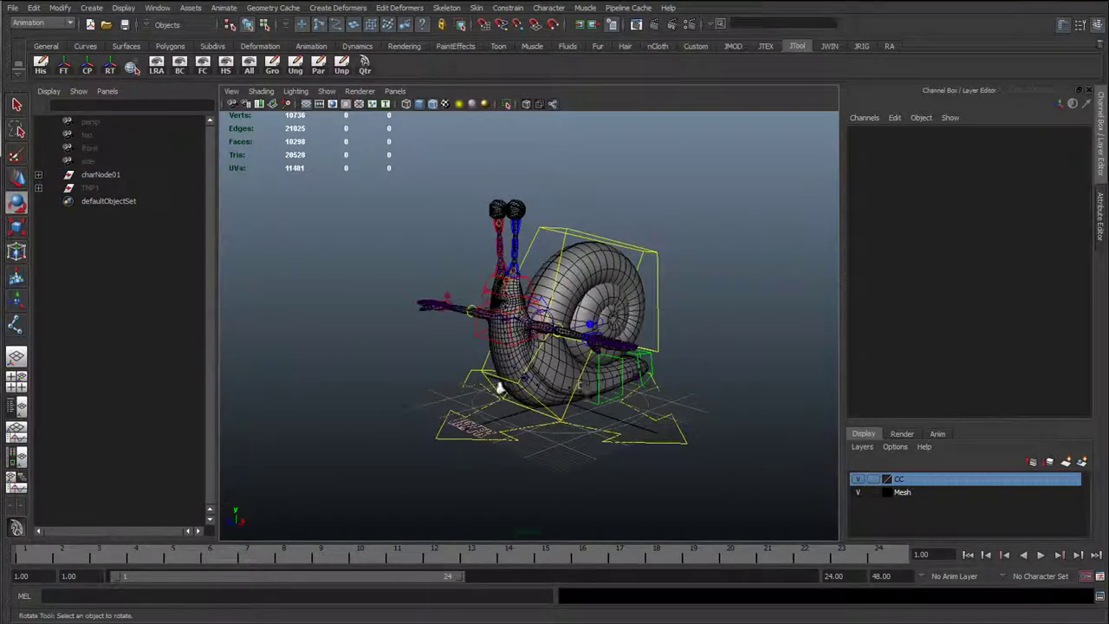
{"action": "right_click_drag", "start_coordinate": [513, 388], "coordinate": [530, 390], "text": "alt"}
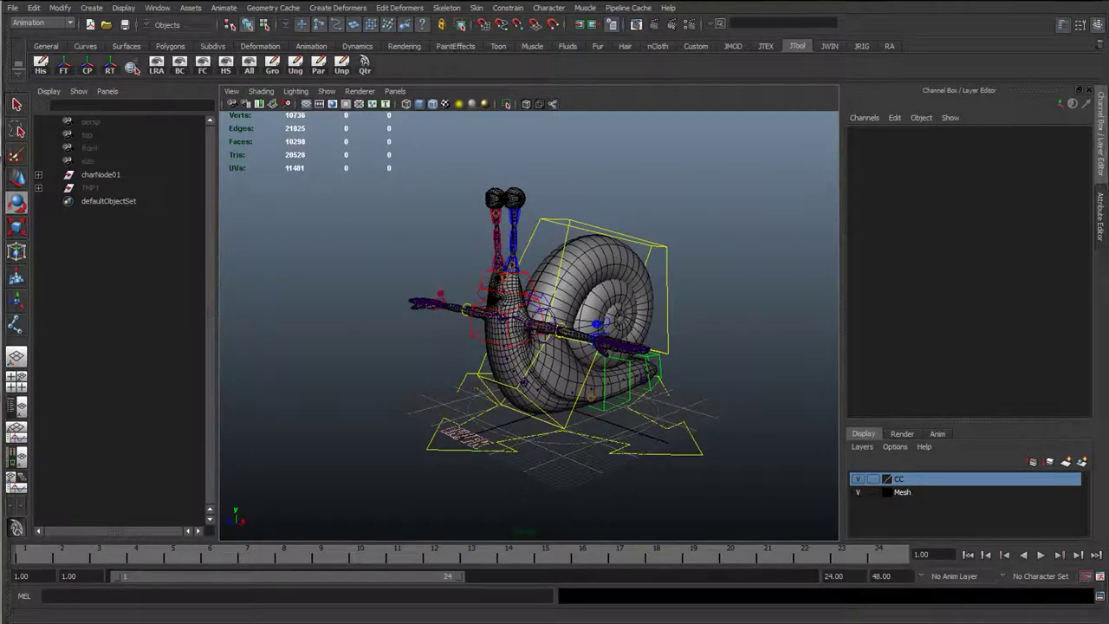